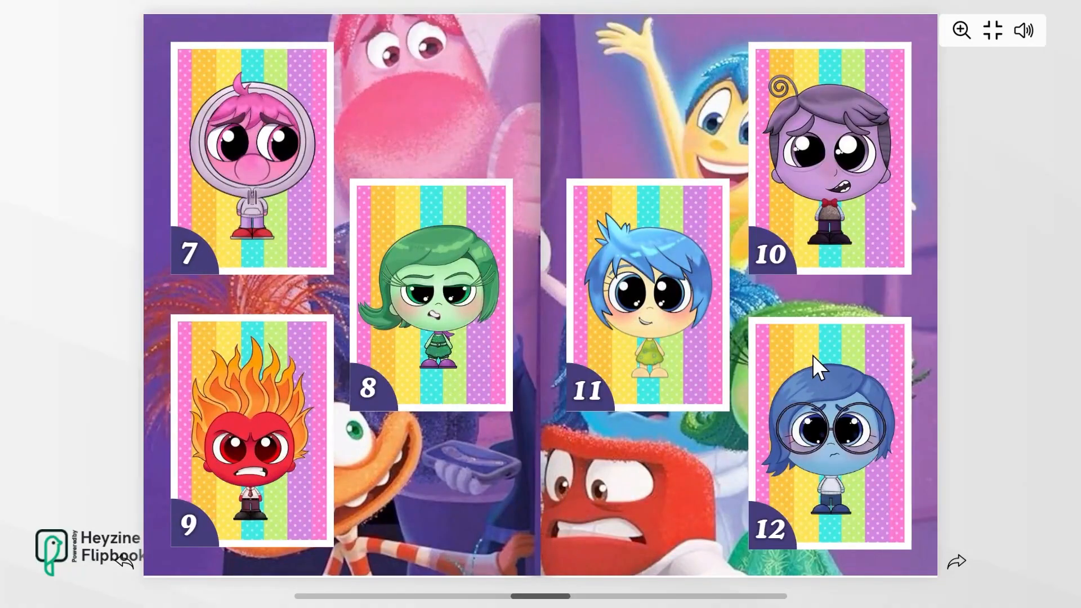
# Flip through the pages of the finished Inside Out sticker flipbook.
pyautogui.click(812, 356)
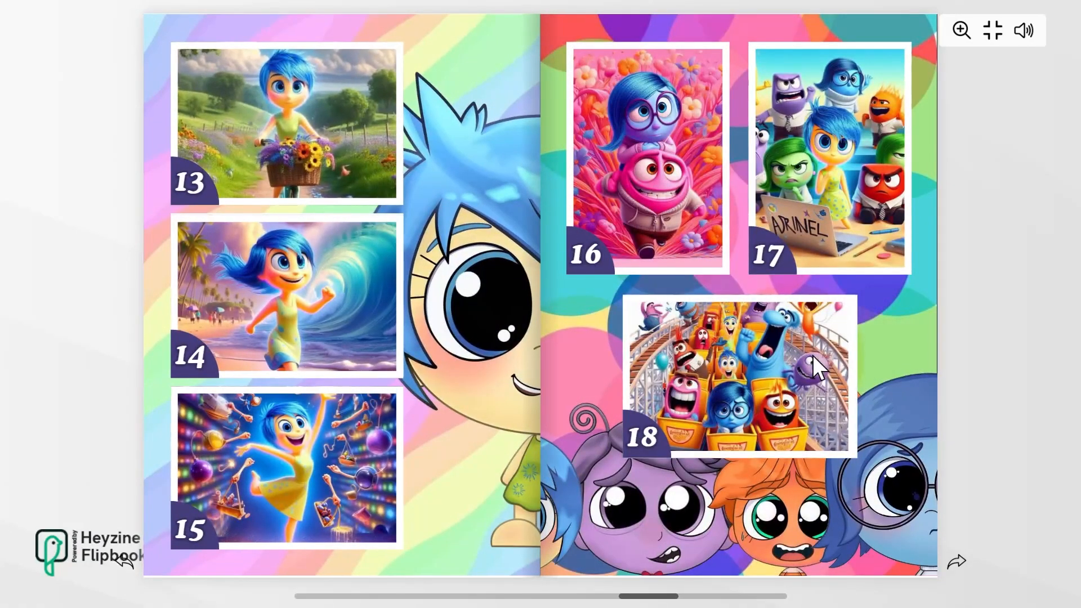
pyautogui.click(813, 356)
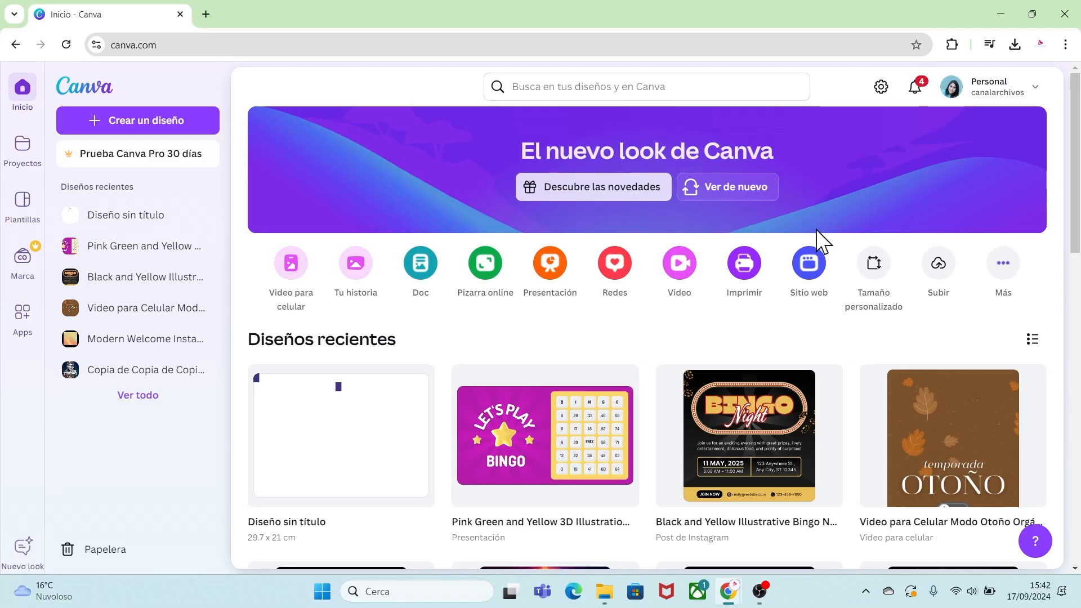
# Create a custom-size design of 29.7 × 21 cm.
pyautogui.click(877, 274)
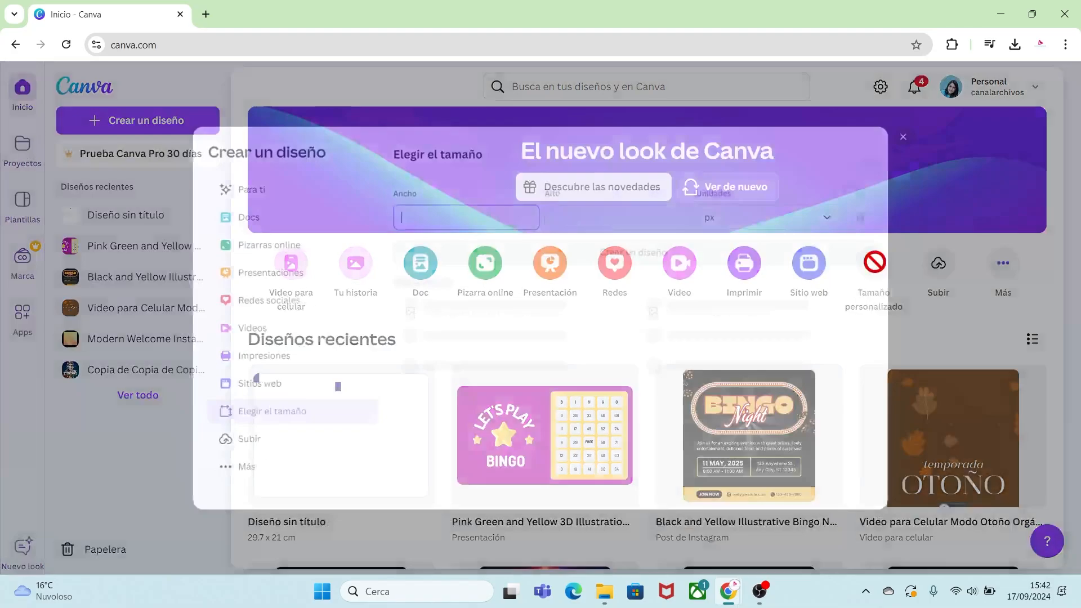
pyautogui.click(850, 214)
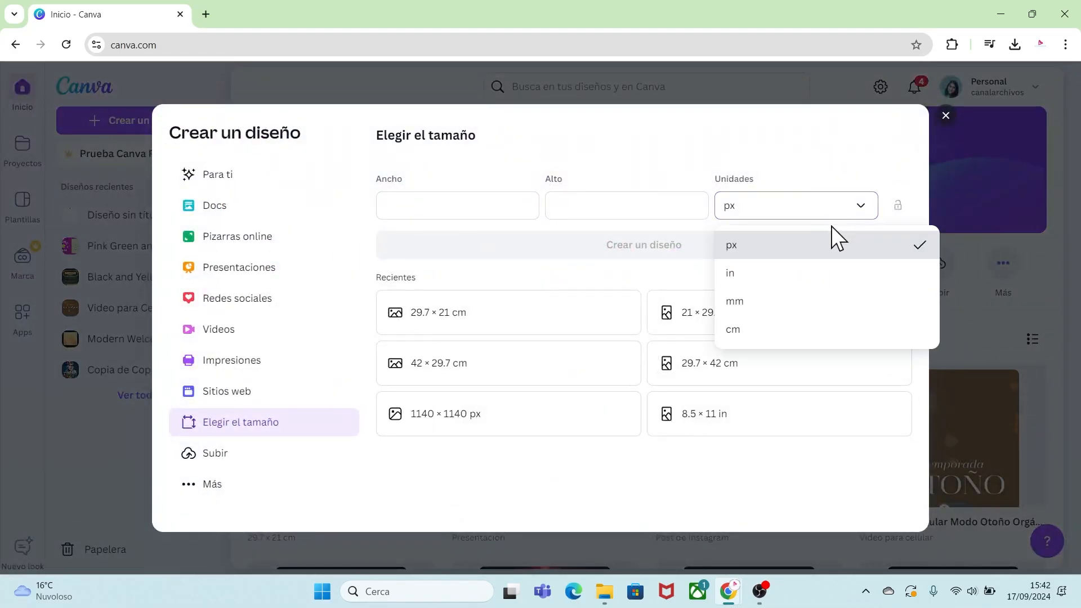
pyautogui.click(749, 331)
pyautogui.click(482, 207)
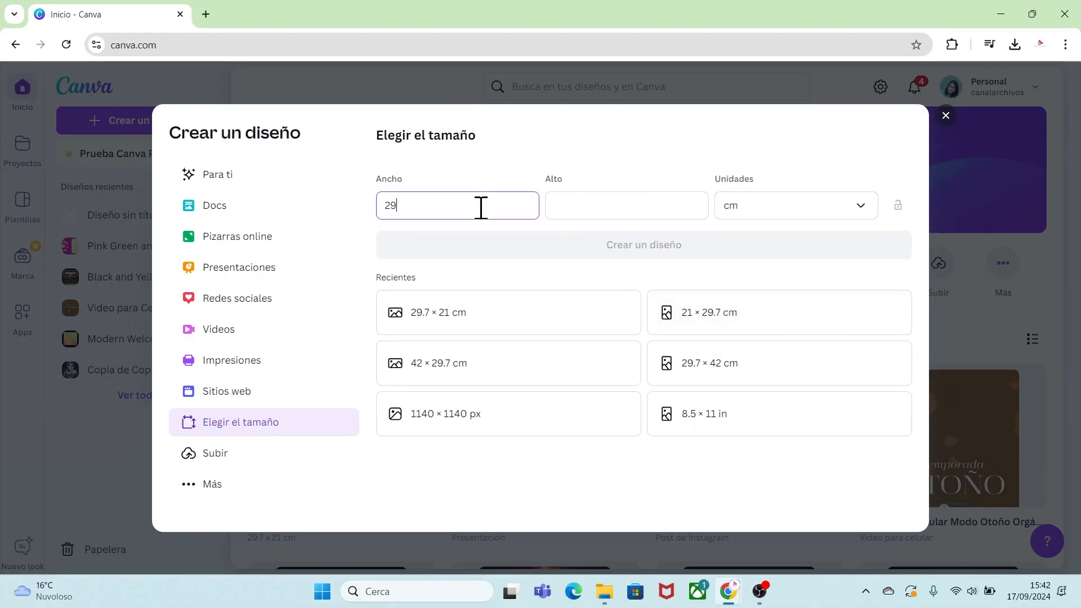
pyautogui.click(634, 213)
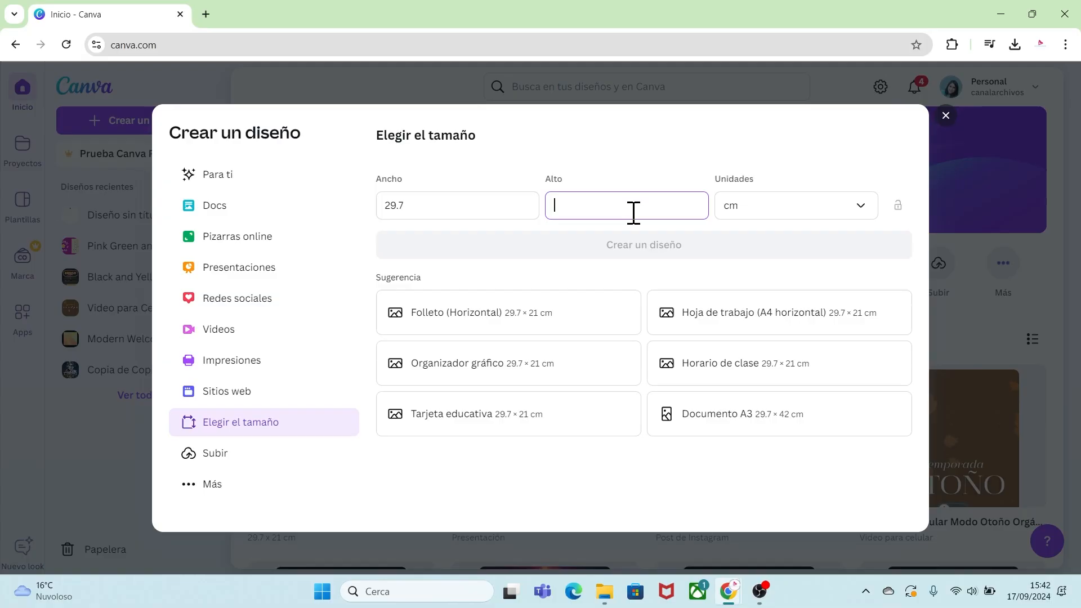
pyautogui.write('21')
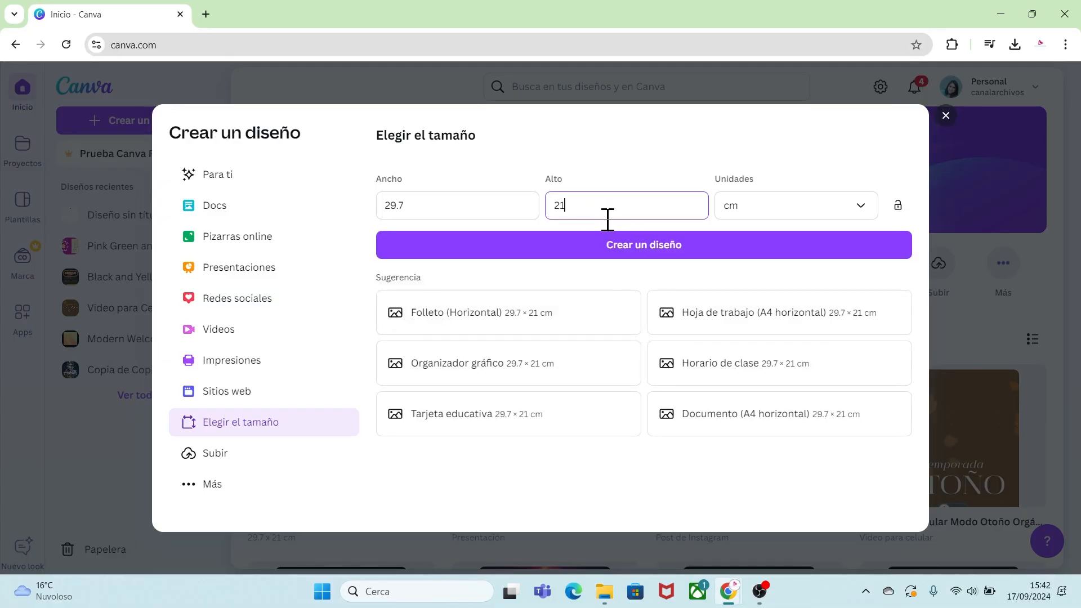
pyautogui.click(624, 248)
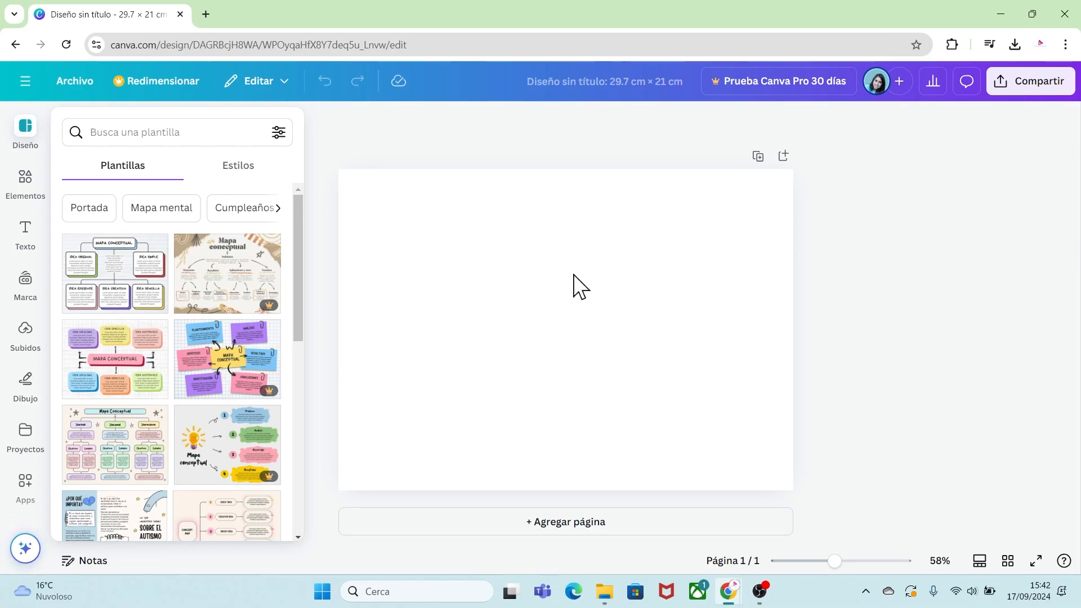
# Turn on rulers and guides, then turn on the print bleed display in the file settings.
pyautogui.click(69, 83)
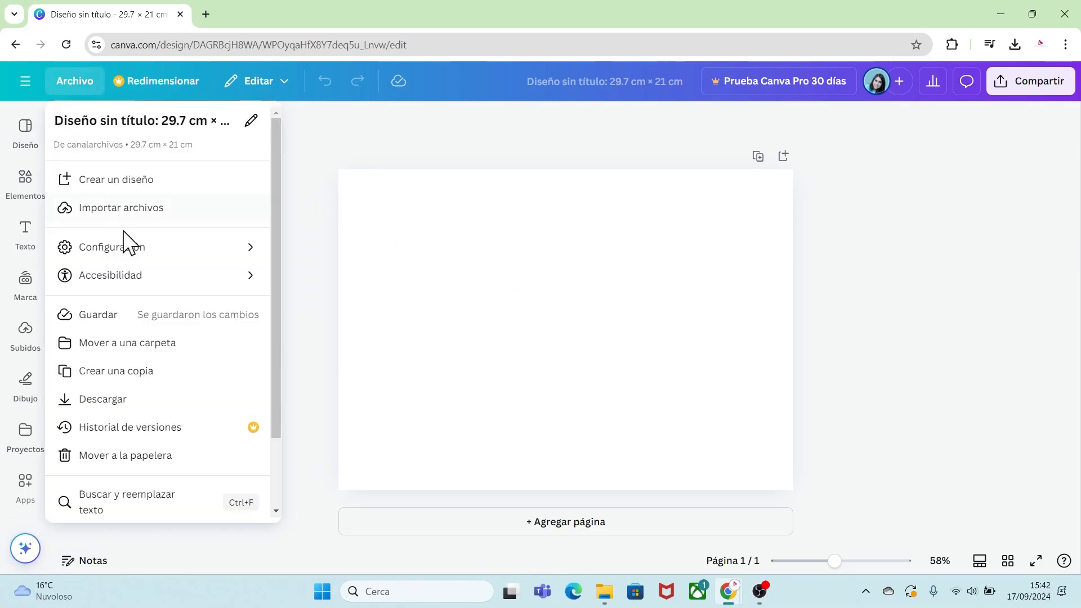
pyautogui.moveTo(147, 260)
pyautogui.click(313, 248)
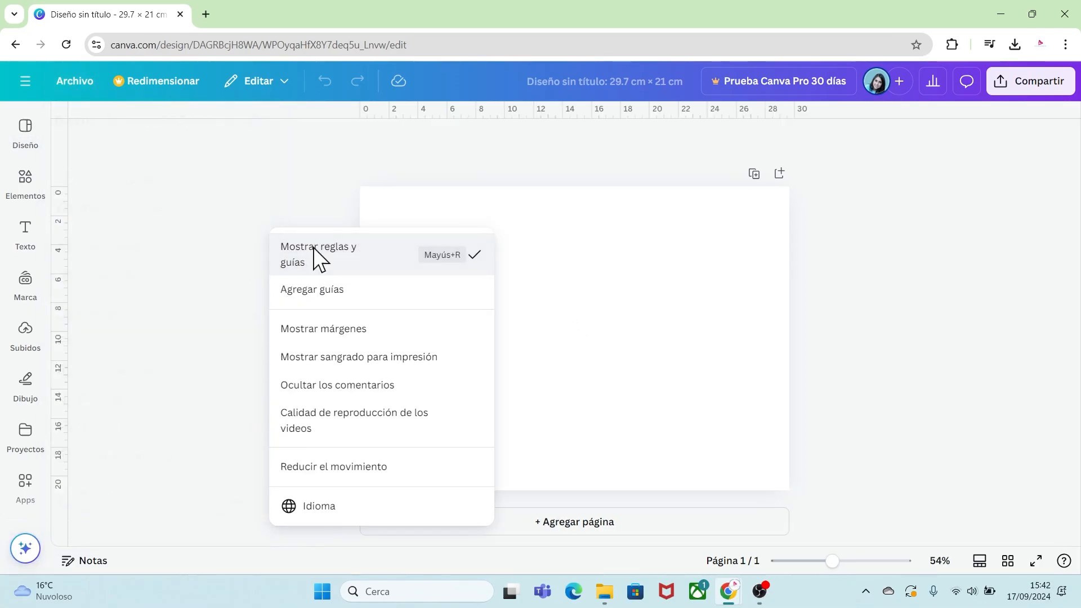
pyautogui.click(79, 82)
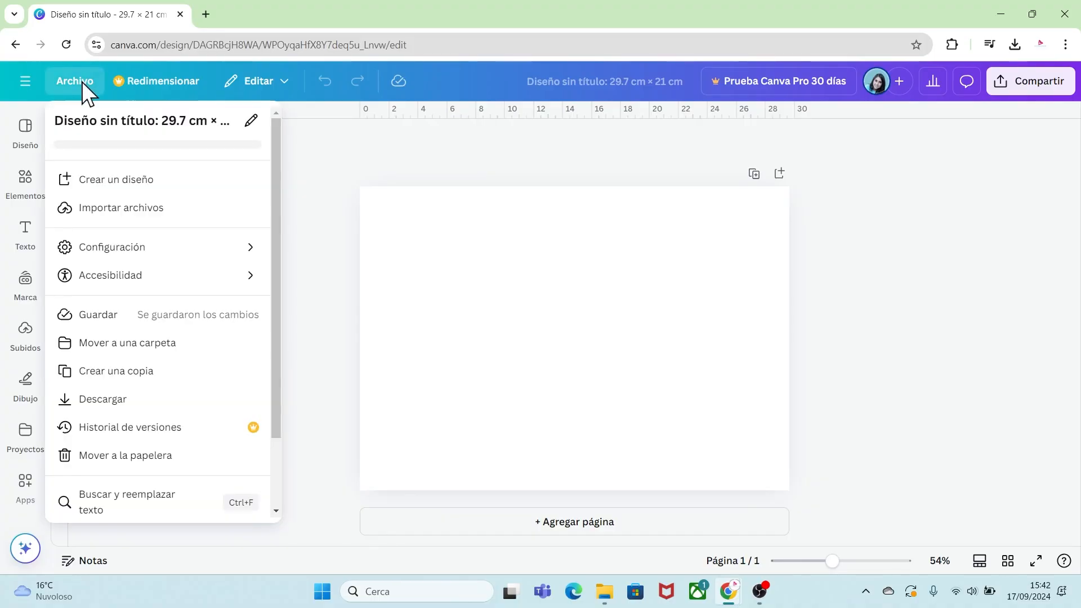
pyautogui.moveTo(210, 252)
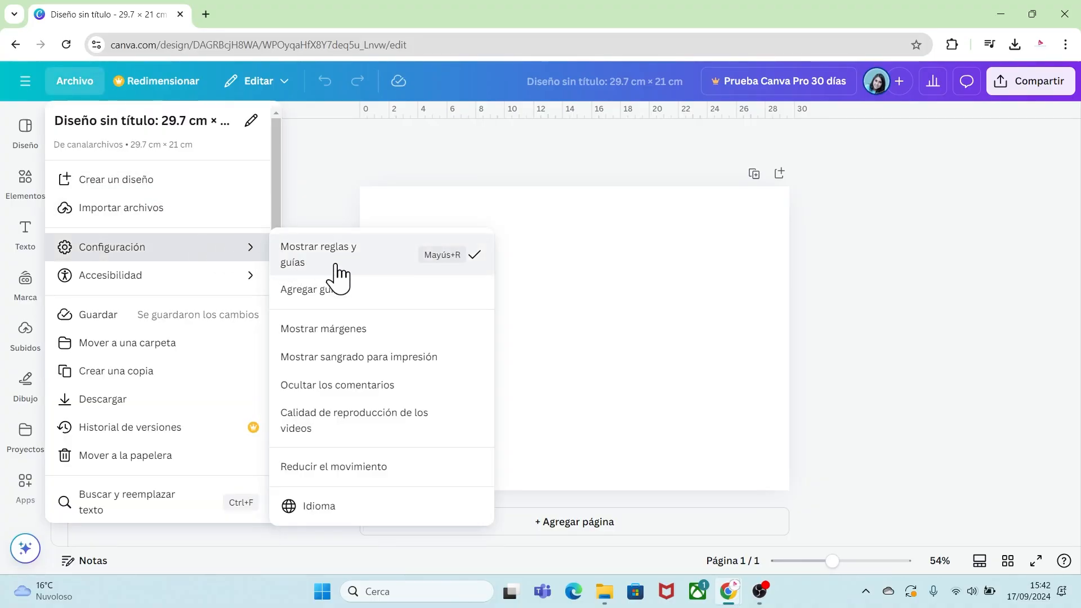
pyautogui.click(386, 364)
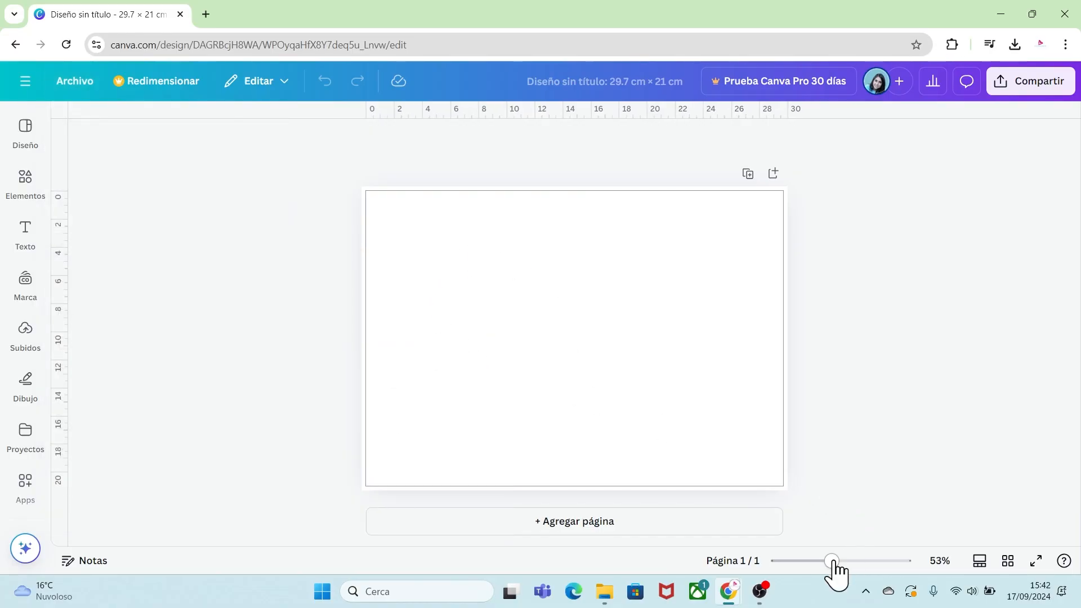
# Add vertical guides at the page centre, at 13.8 cm and at 15.8 cm.
pyautogui.moveTo(835, 570); pyautogui.dragTo(841, 570)
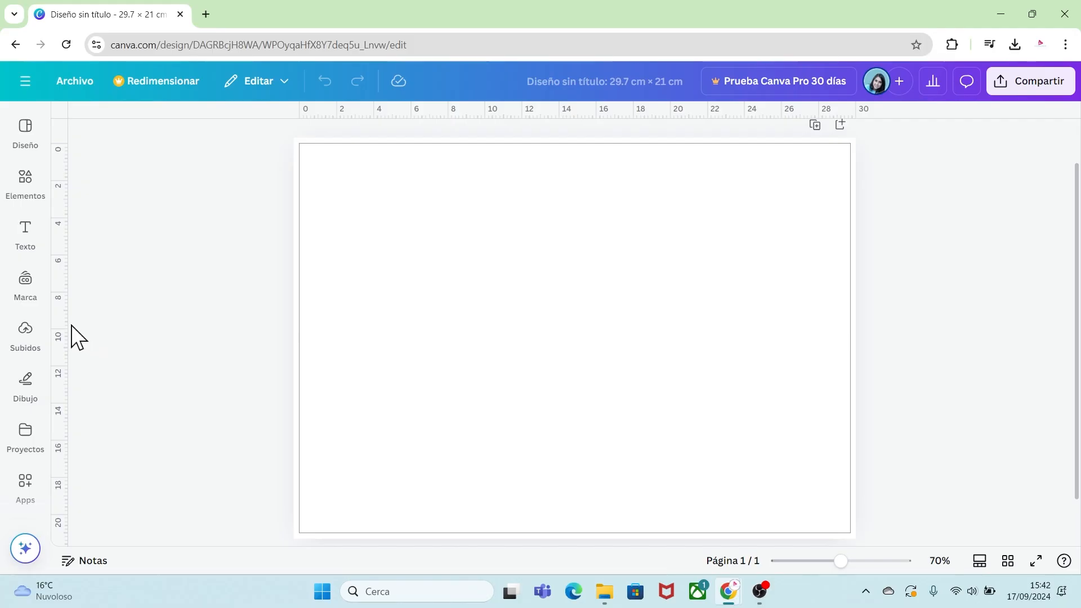
pyautogui.moveTo(66, 321); pyautogui.dragTo(576, 342)
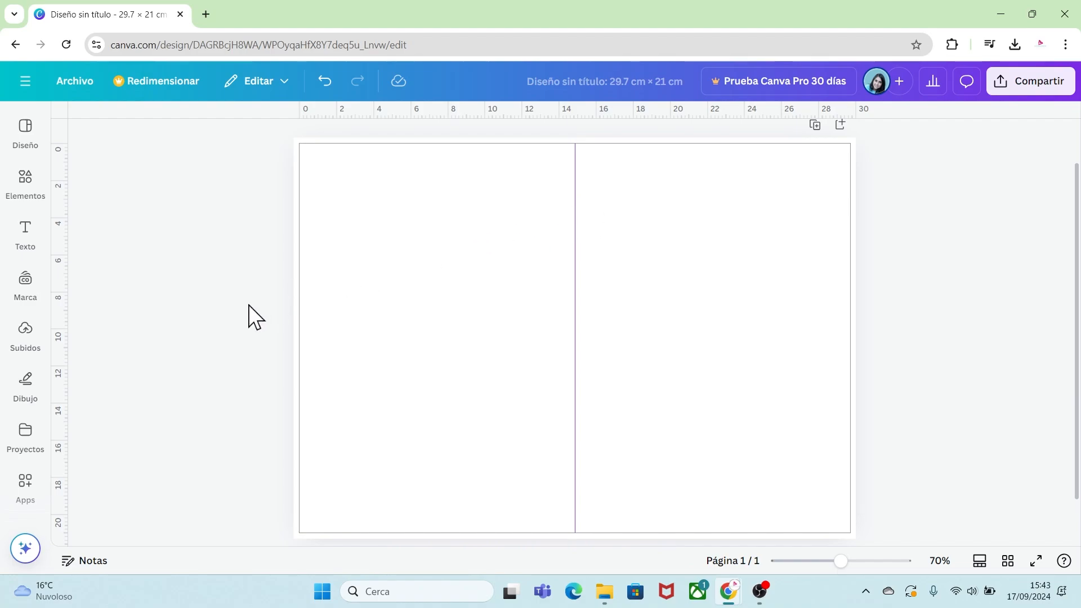
pyautogui.moveTo(69, 290); pyautogui.dragTo(555, 341)
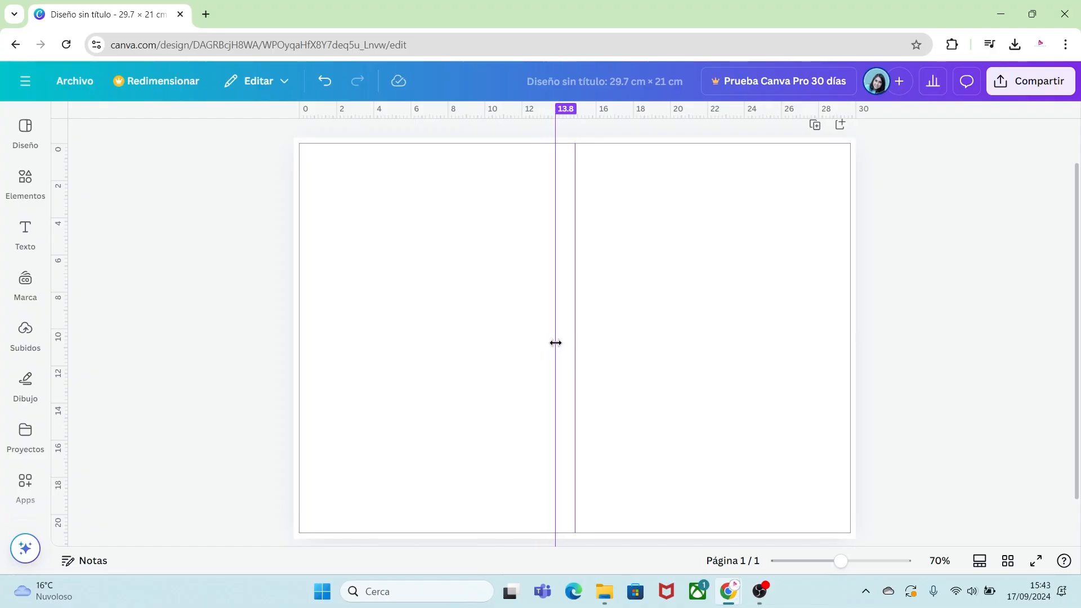
pyautogui.moveTo(556, 343); pyautogui.dragTo(556, 343)
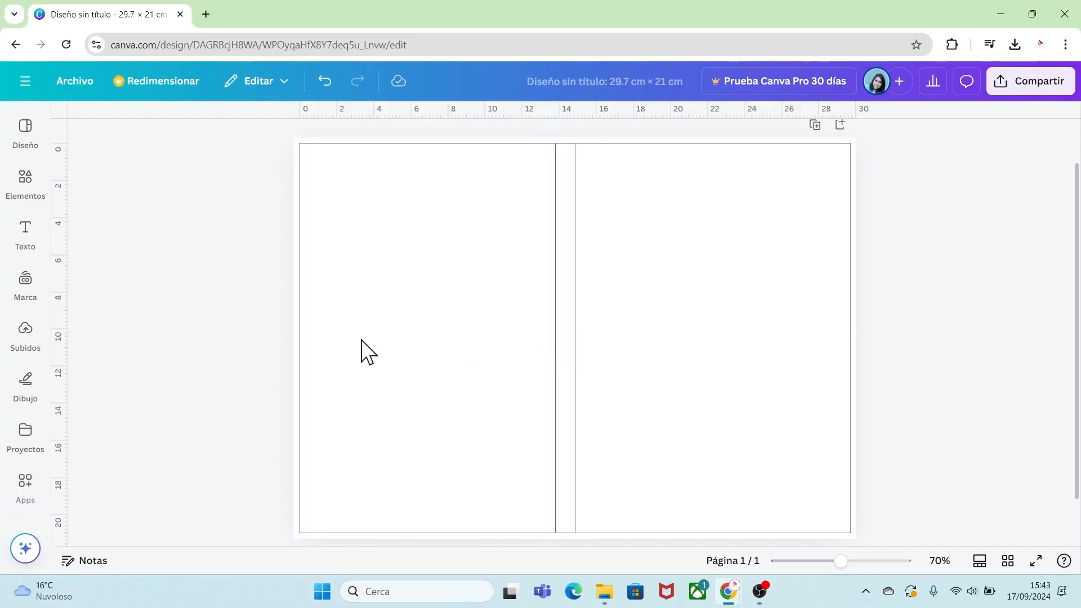
pyautogui.moveTo(67, 345); pyautogui.dragTo(593, 377)
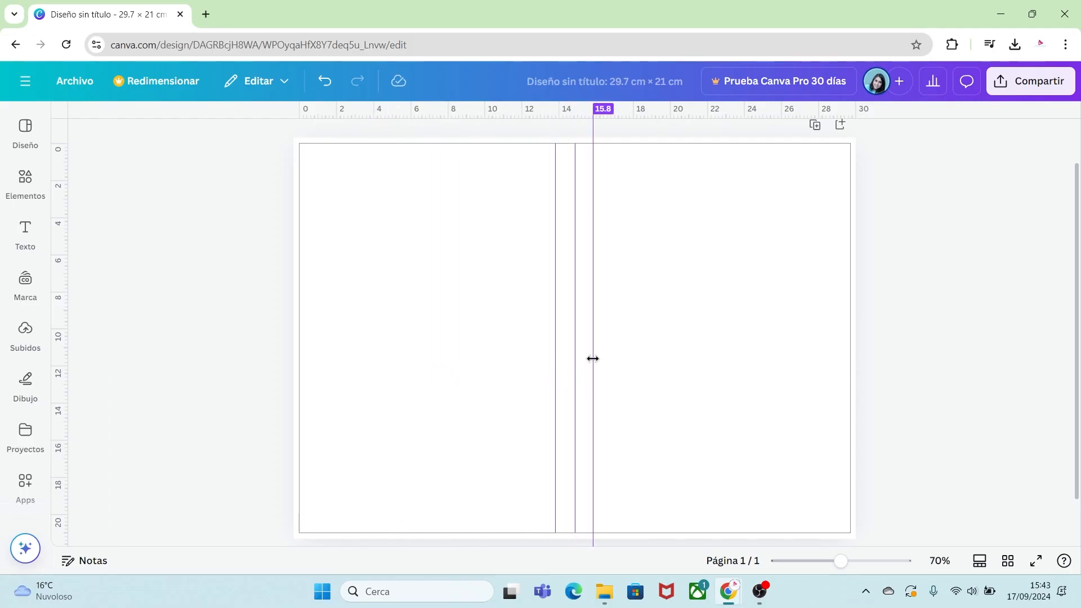
pyautogui.moveTo(593, 358); pyautogui.dragTo(593, 358)
# Add margin guides about 1 cm inside the left, right, top and bottom page edges.
pyautogui.moveTo(68, 302); pyautogui.dragTo(319, 305)
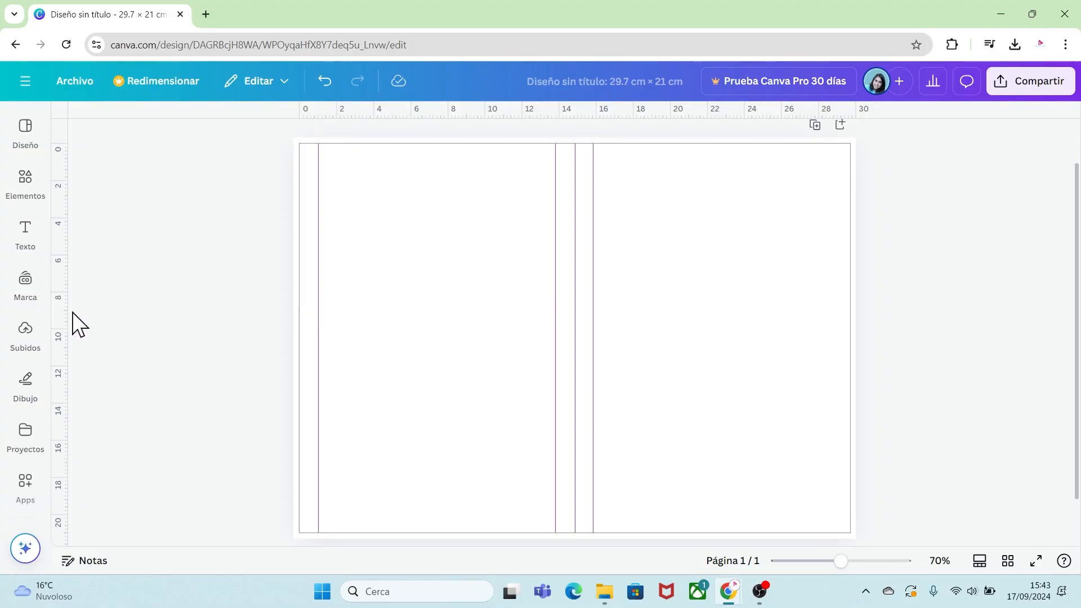
pyautogui.moveTo(66, 309); pyautogui.dragTo(833, 395)
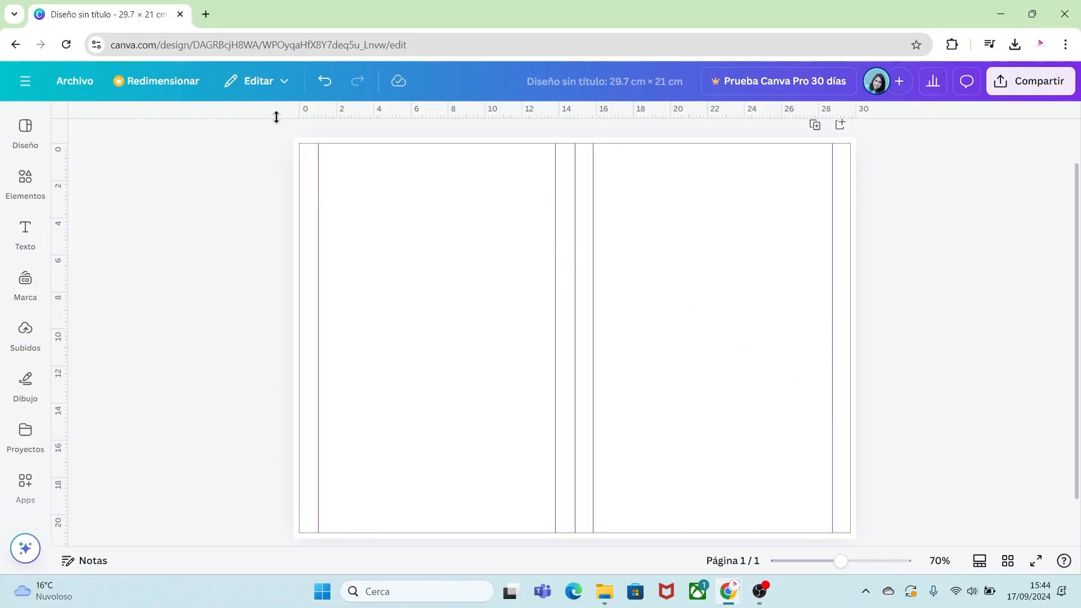
pyautogui.moveTo(276, 116); pyautogui.dragTo(270, 162)
pyautogui.moveTo(284, 116); pyautogui.dragTo(311, 516)
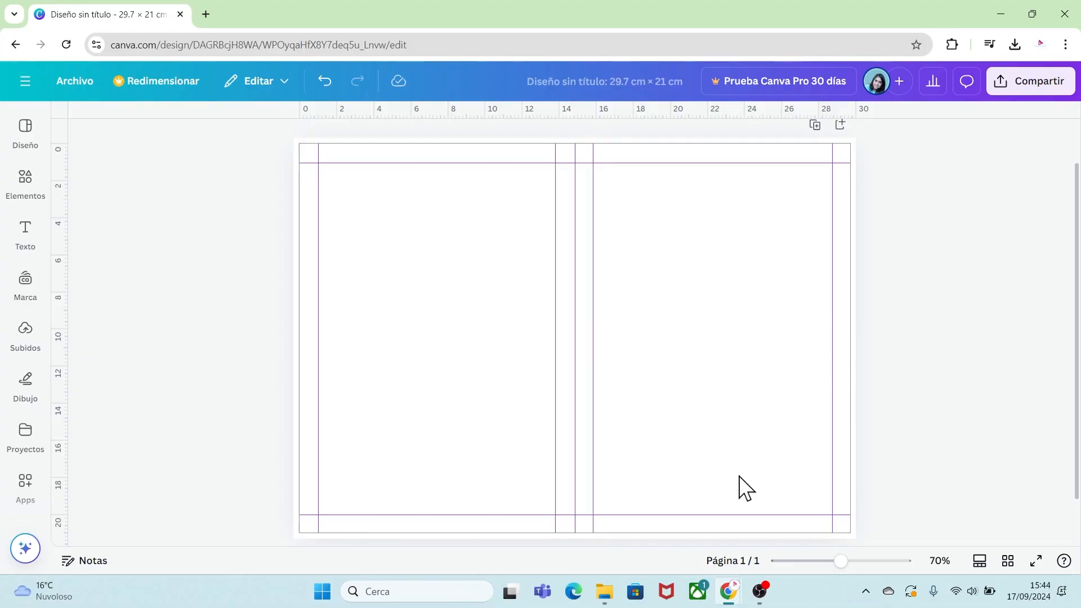
# Search elements for "marco" and place a square photo frame resized to fill the left half of the page.
pyautogui.click(25, 186)
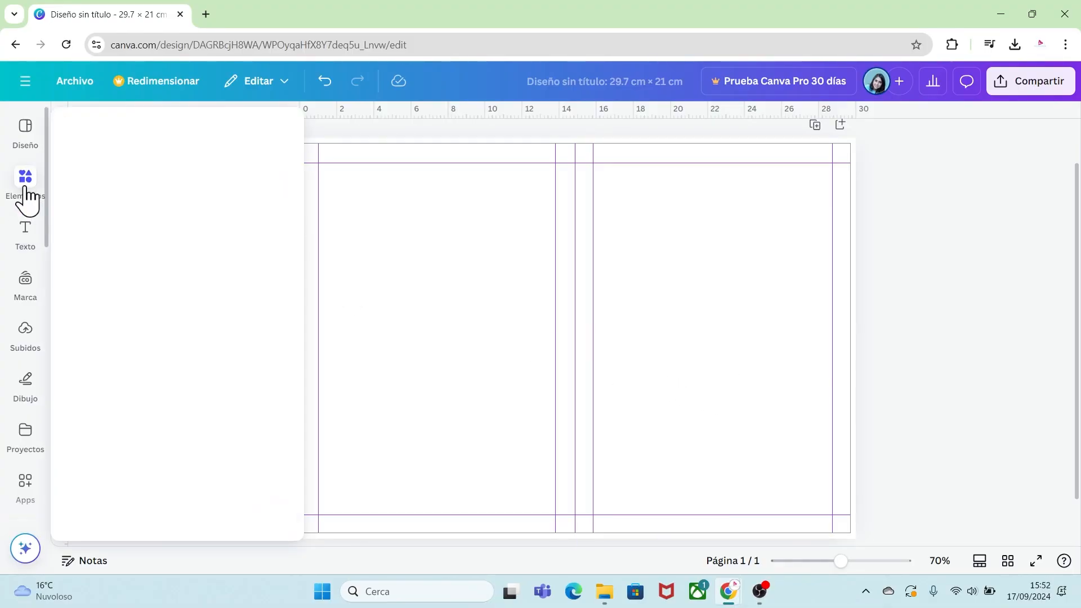
pyautogui.click(87, 127)
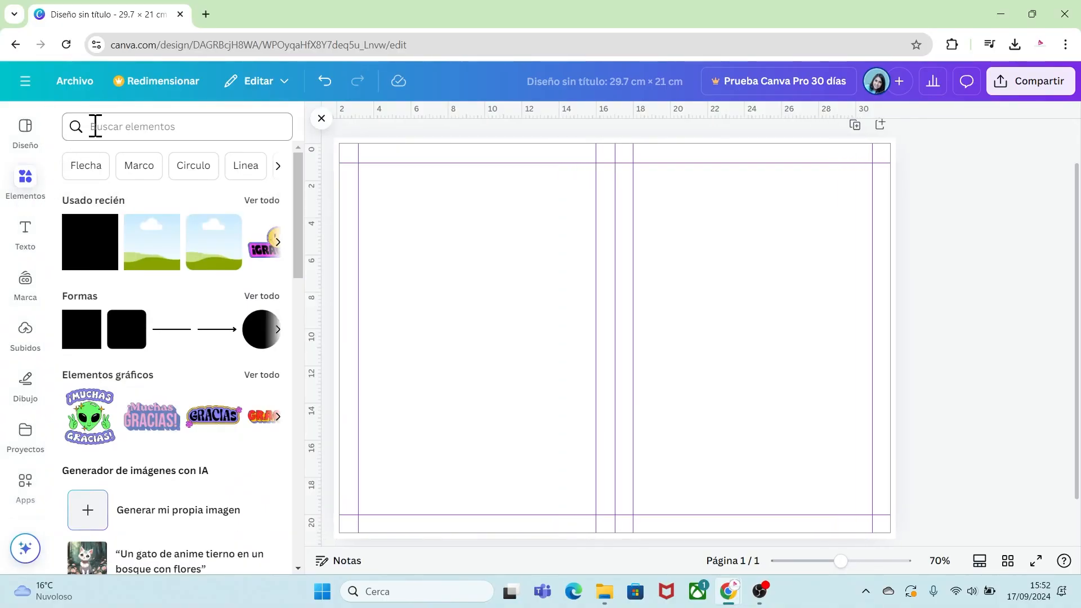
pyautogui.write('marco')
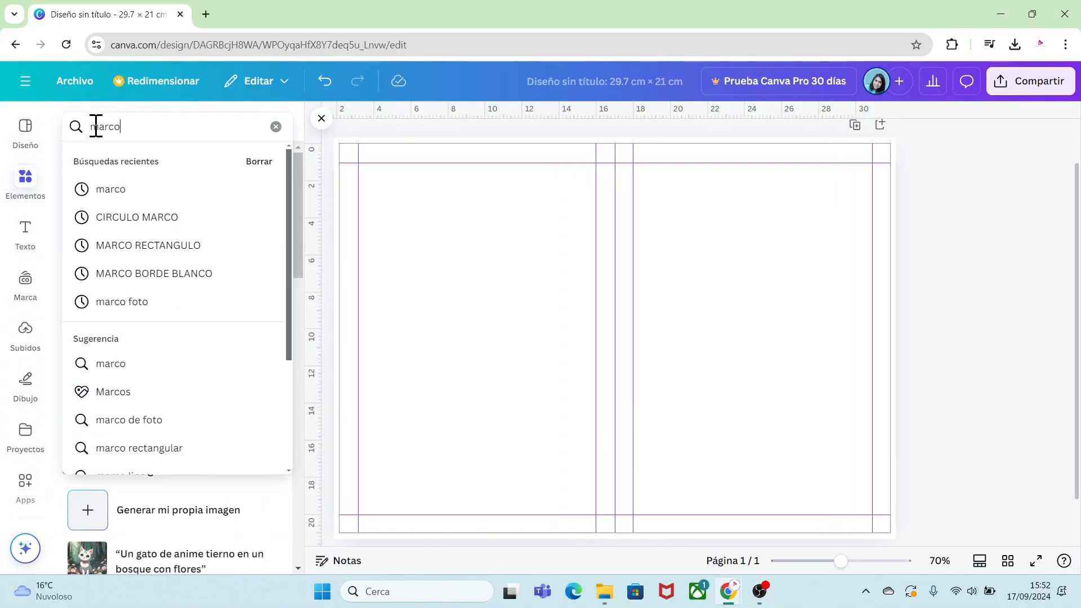
pyautogui.press('Return')
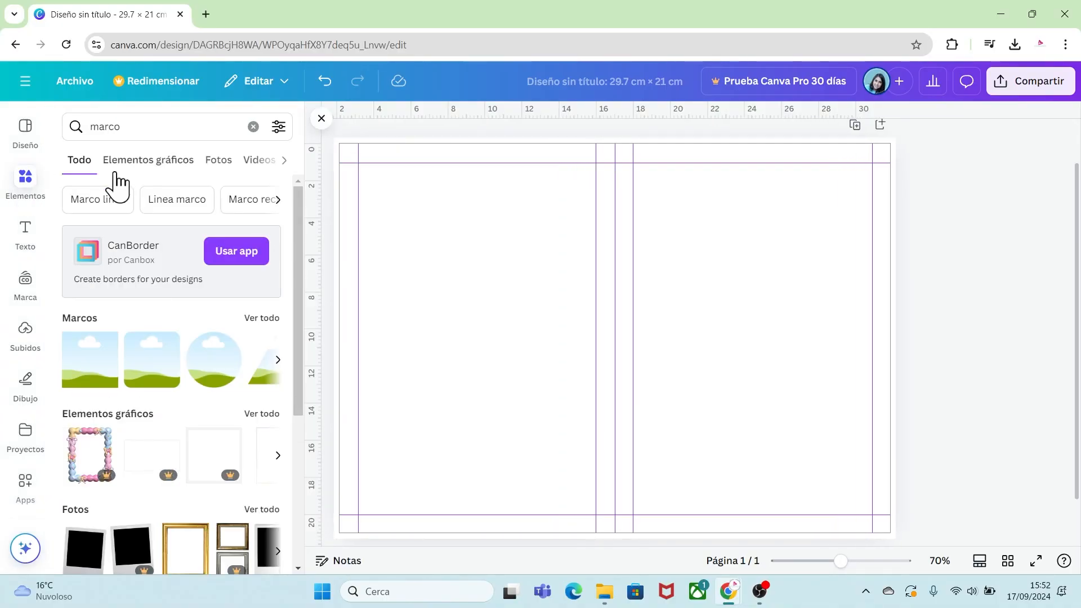
pyautogui.click(264, 319)
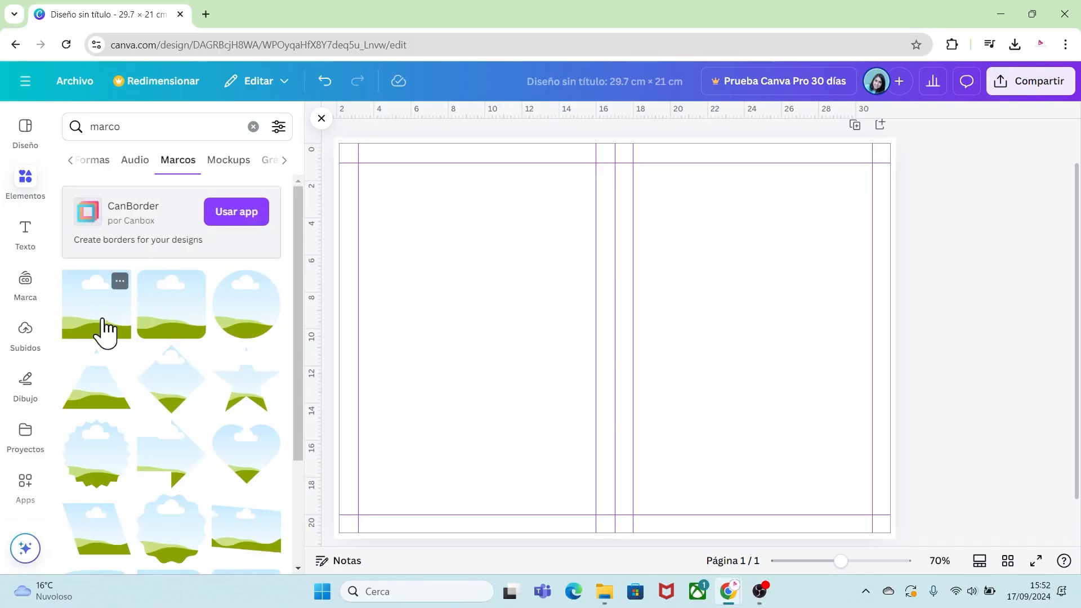
pyautogui.click(97, 323)
pyautogui.moveTo(539, 309); pyautogui.dragTo(413, 225)
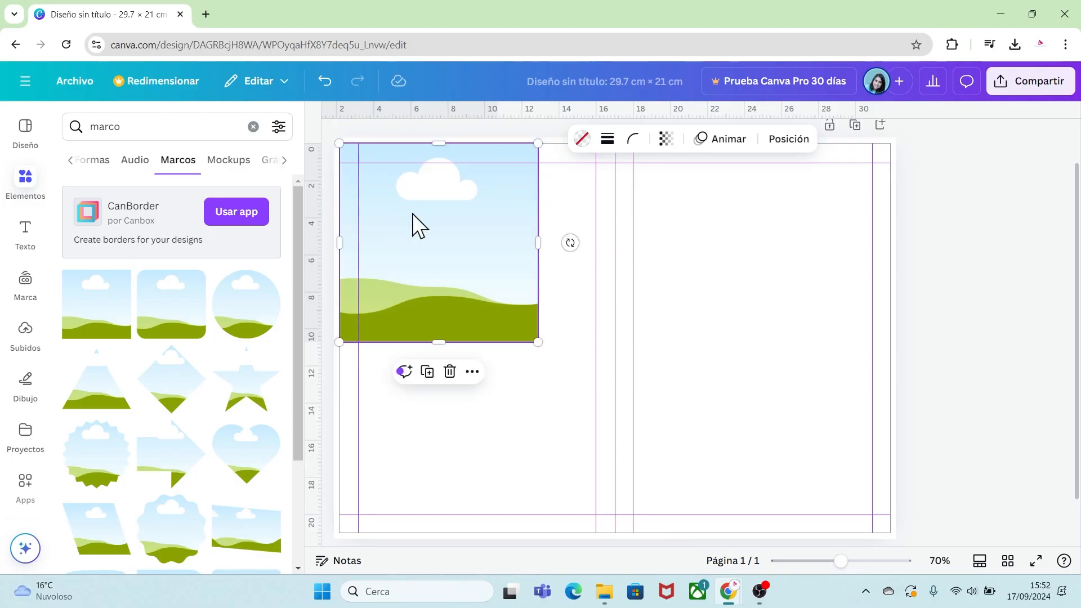
pyautogui.moveTo(536, 342); pyautogui.dragTo(586, 437)
pyautogui.moveTo(479, 416); pyautogui.dragTo(496, 532)
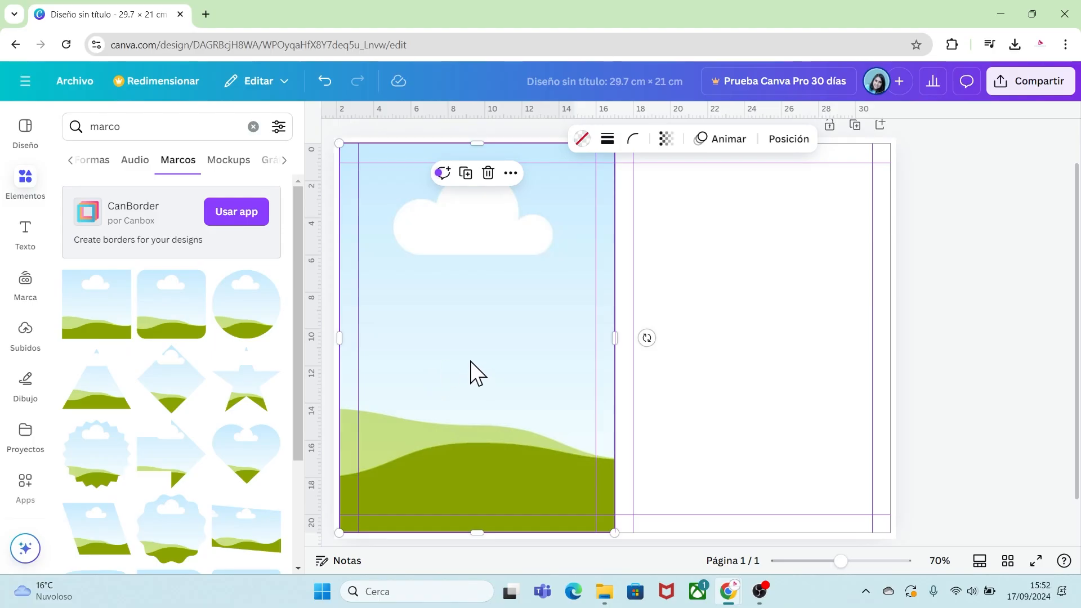
# Duplicate the frame and move the copy to fill the right half of the page.
pyautogui.hotkey('ctrl', 'd')
pyautogui.moveTo(451, 372); pyautogui.dragTo(718, 363)
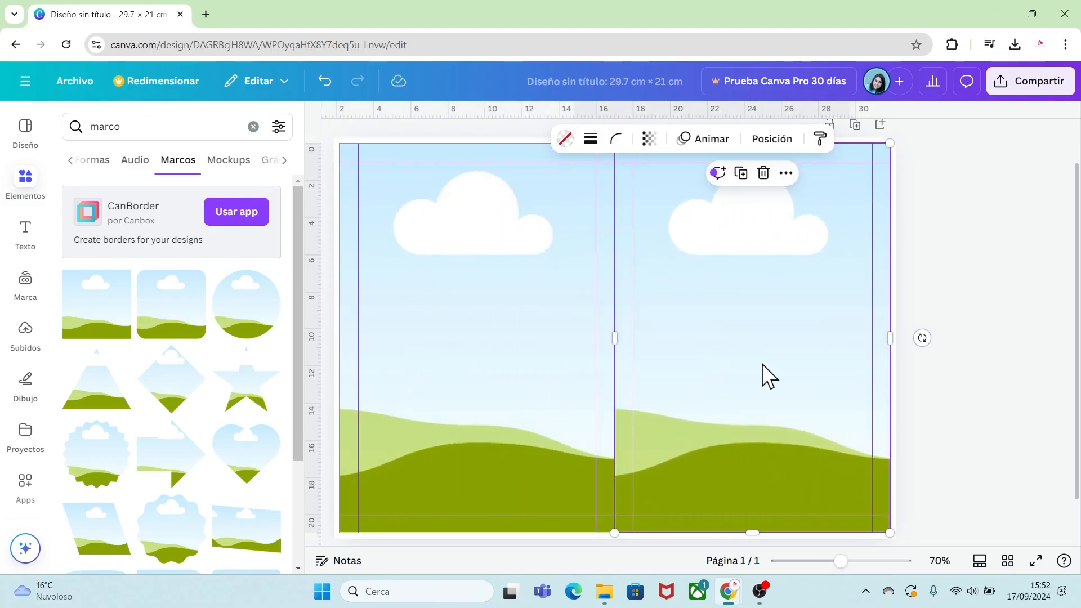
pyautogui.click(959, 366)
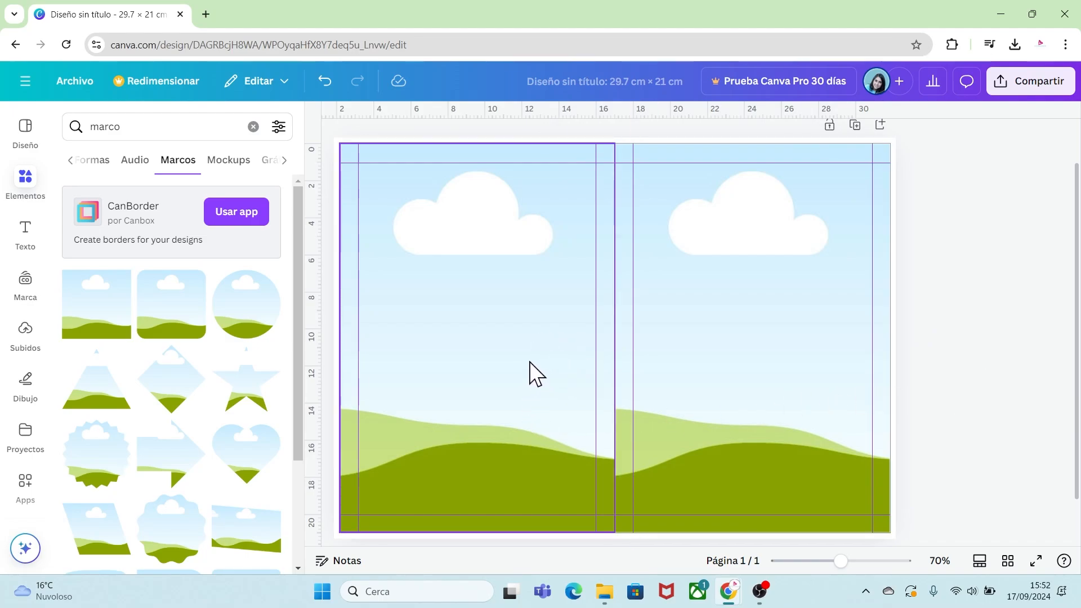
# Upload the striped rainbow image and the rainbow characters image from the RECURSOS INTENSAMENTE H folder.
pyautogui.click(24, 332)
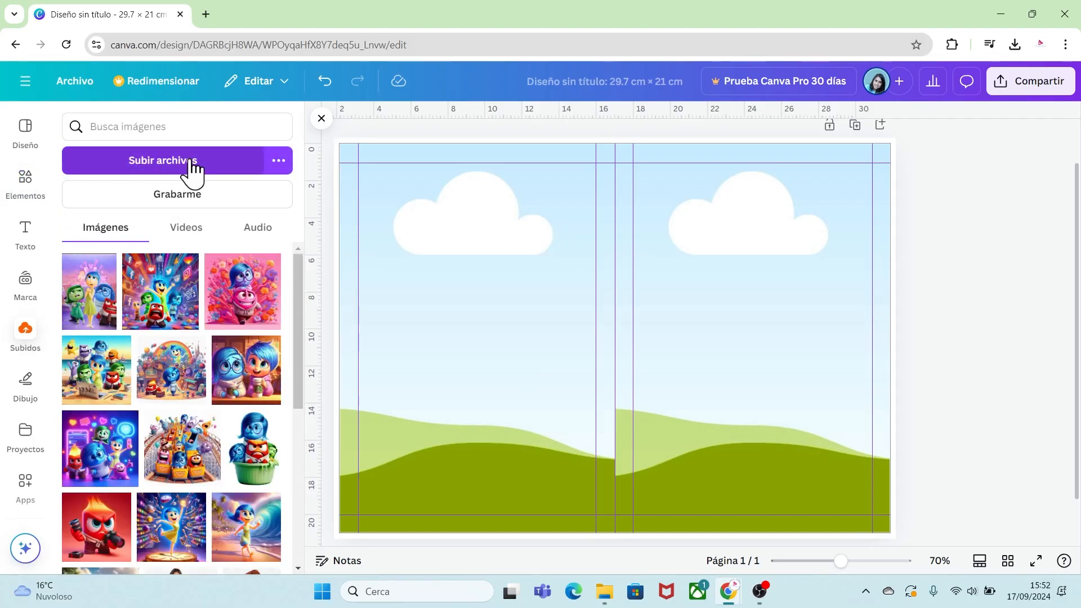
pyautogui.click(192, 163)
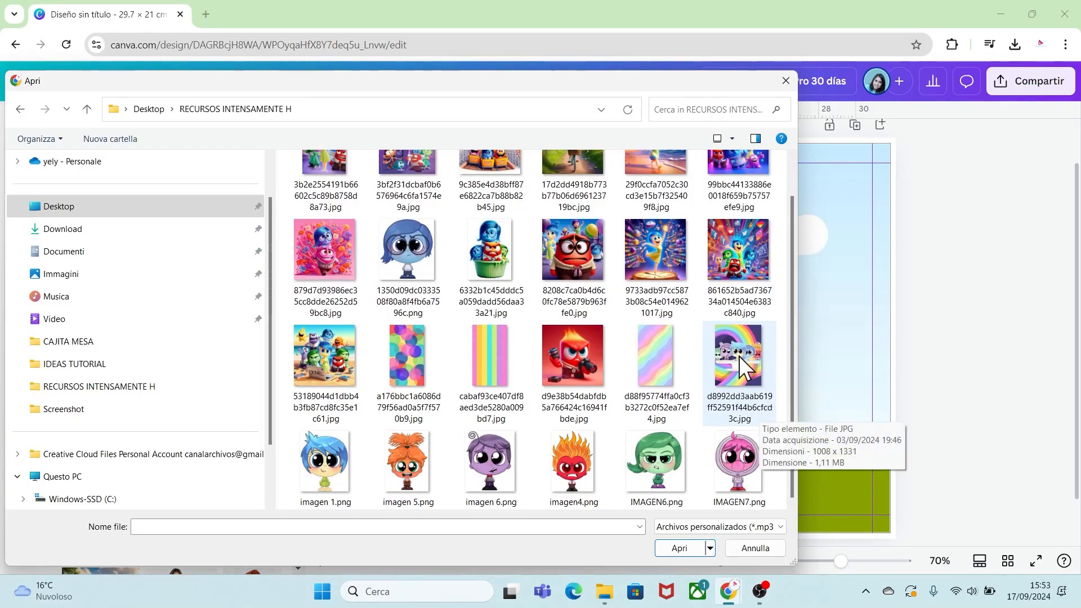
pyautogui.click(740, 353)
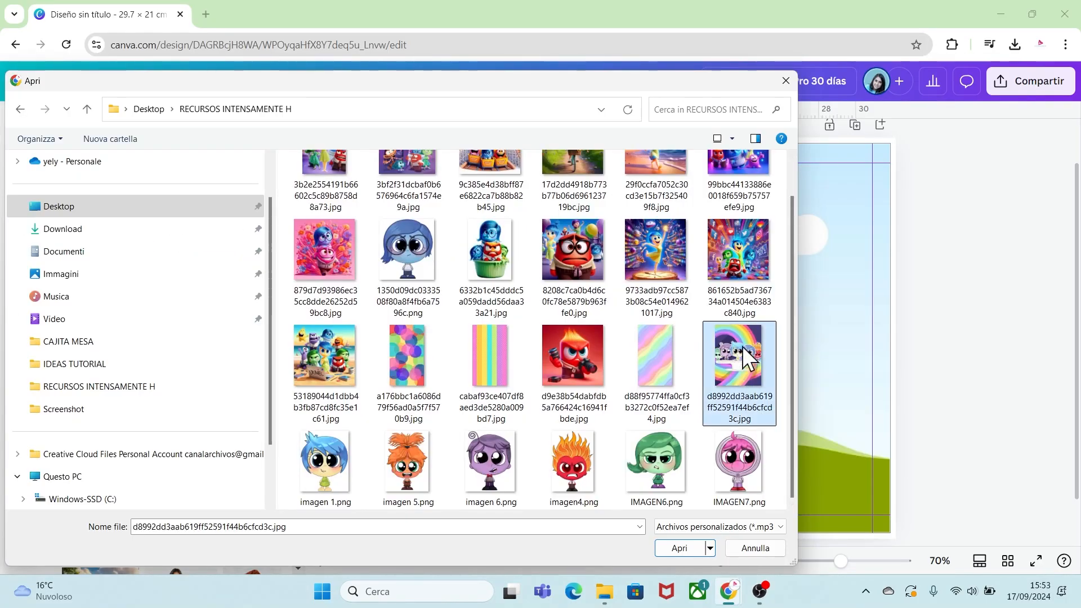
pyautogui.keyDown('ctrl'); pyautogui.click(503, 377); pyautogui.keyUp('ctrl')
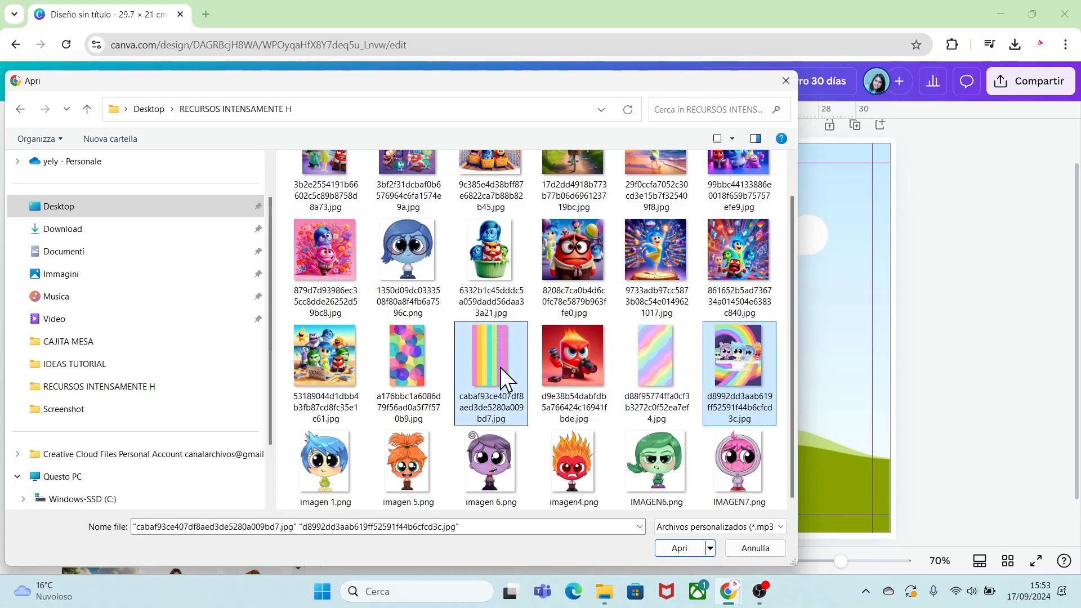
pyautogui.click(679, 548)
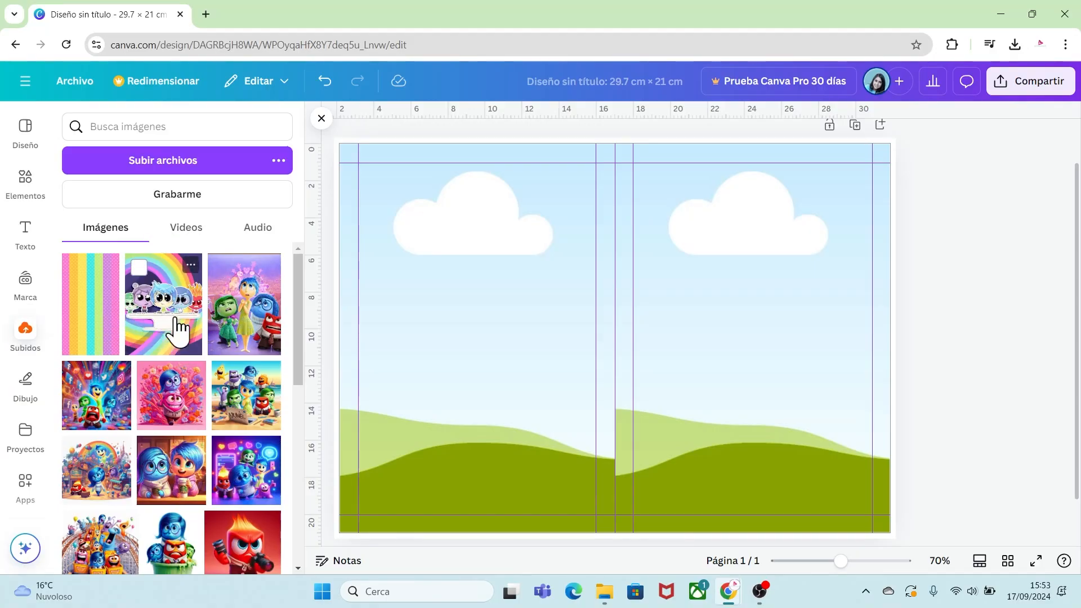
# Fill the right photo frame with the rainbow characters image and the left frame with the striped image.
pyautogui.moveTo(177, 319); pyautogui.dragTo(681, 295)
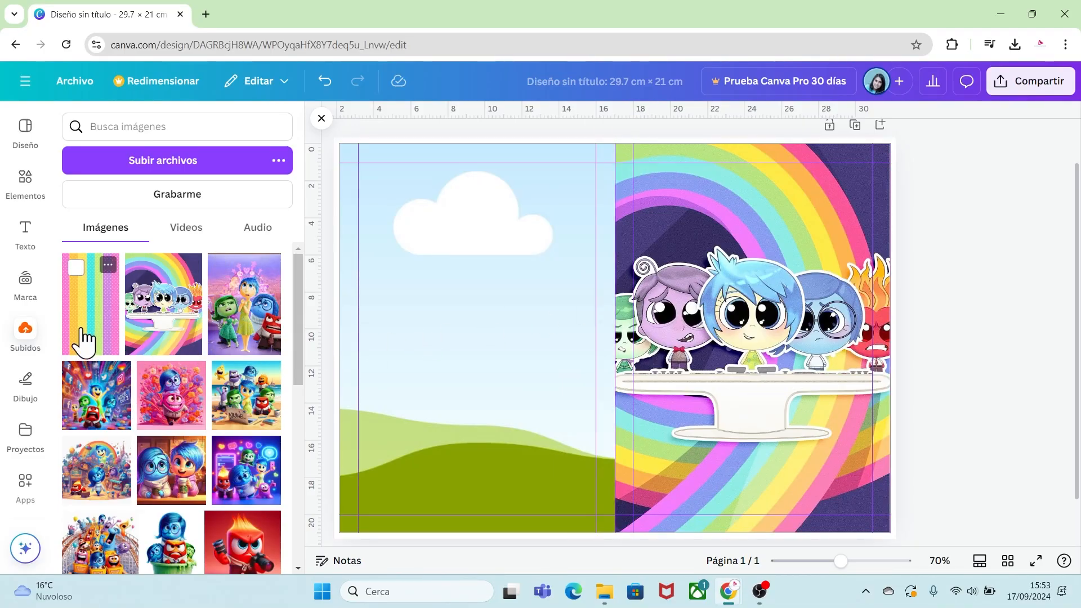
pyautogui.moveTo(79, 338); pyautogui.dragTo(401, 346)
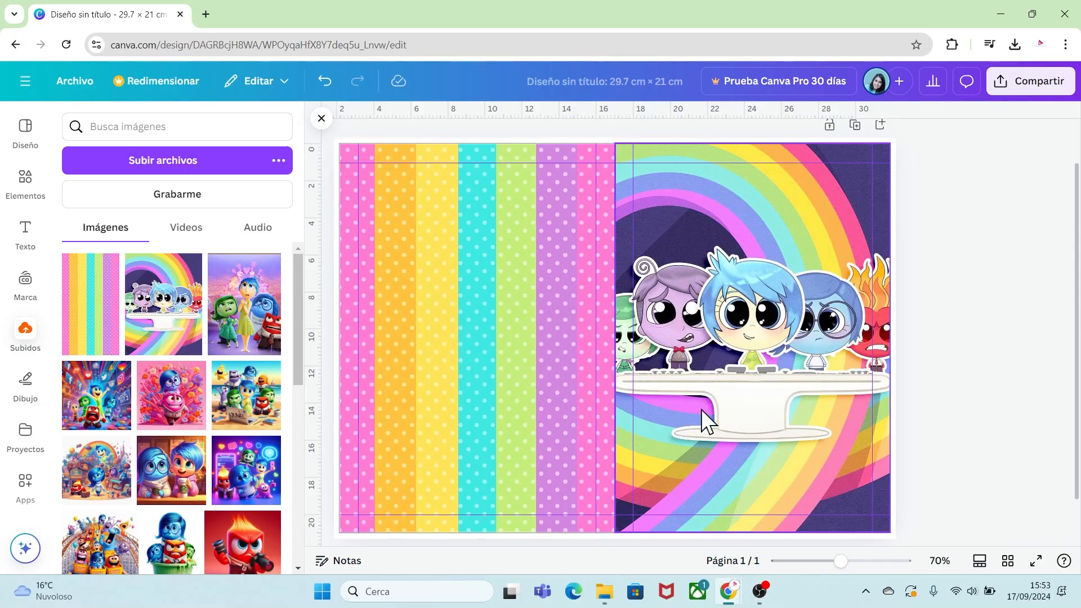
# Enlarge the rainbow characters image inside its frame by cropping outward from the corner.
pyautogui.doubleClick(777, 396)
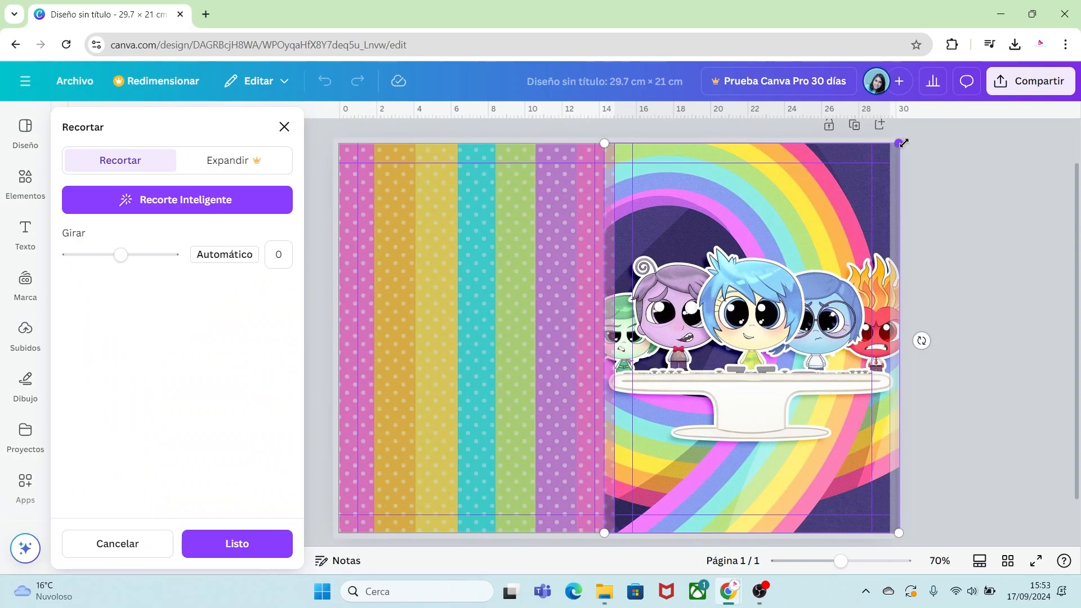
pyautogui.moveTo(904, 143); pyautogui.dragTo(920, 147)
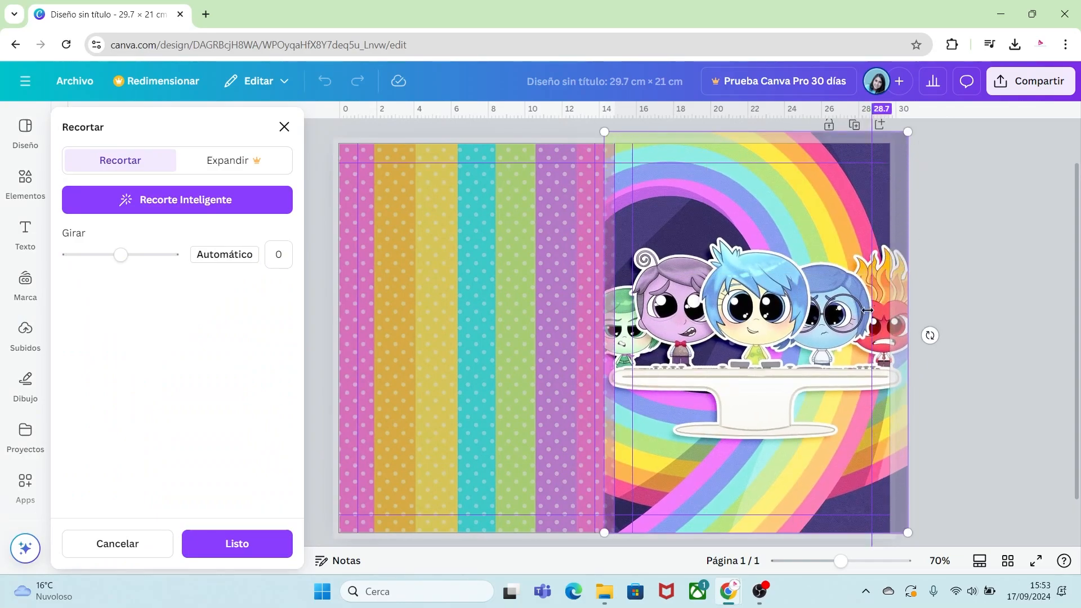
pyautogui.click(924, 407)
pyautogui.click(925, 408)
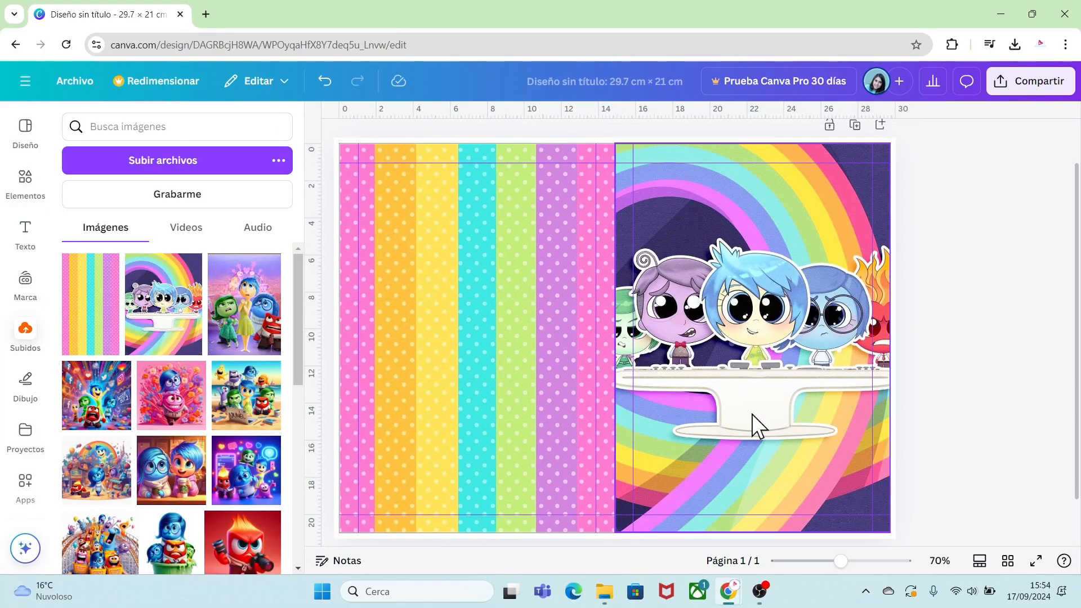
# Add the "We're Hiring!" font combination, ungroup it and delete the "Hiring!" line.
pyautogui.click(27, 231)
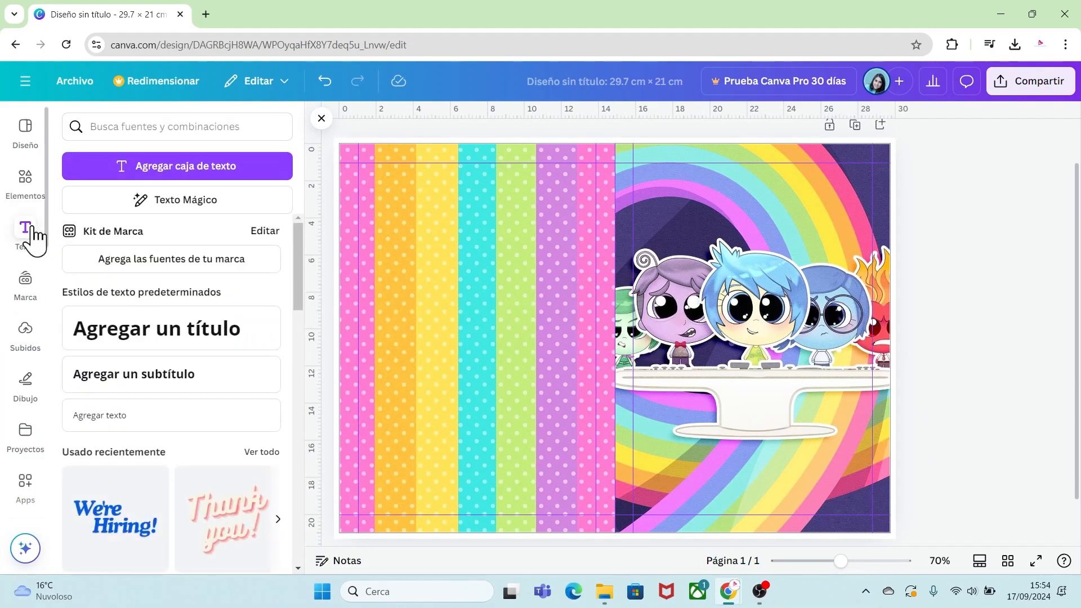
pyautogui.scroll(-3, 299, 249)
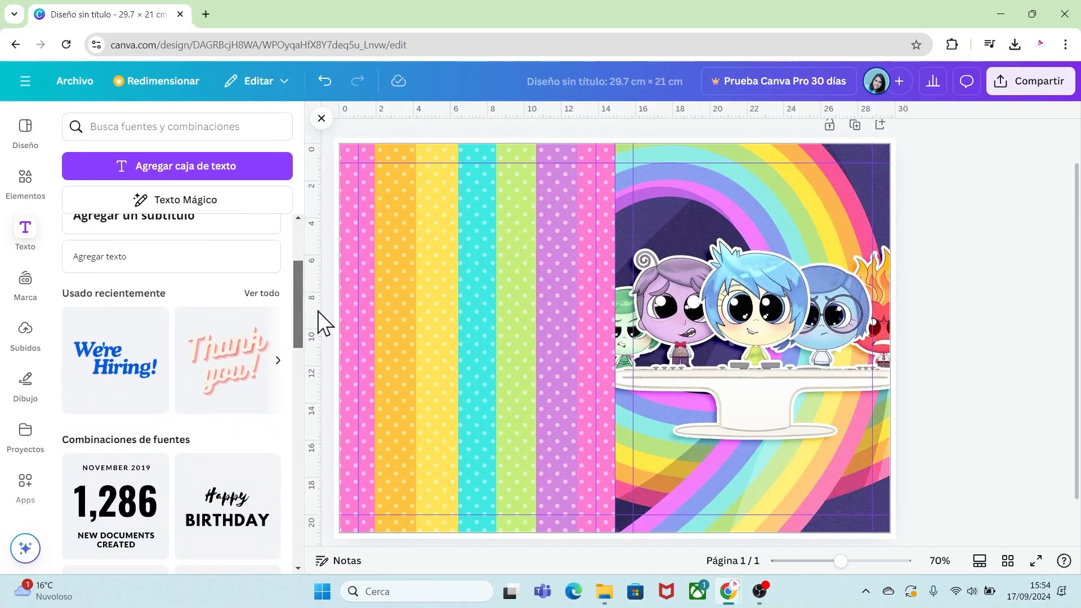
pyautogui.click(158, 318)
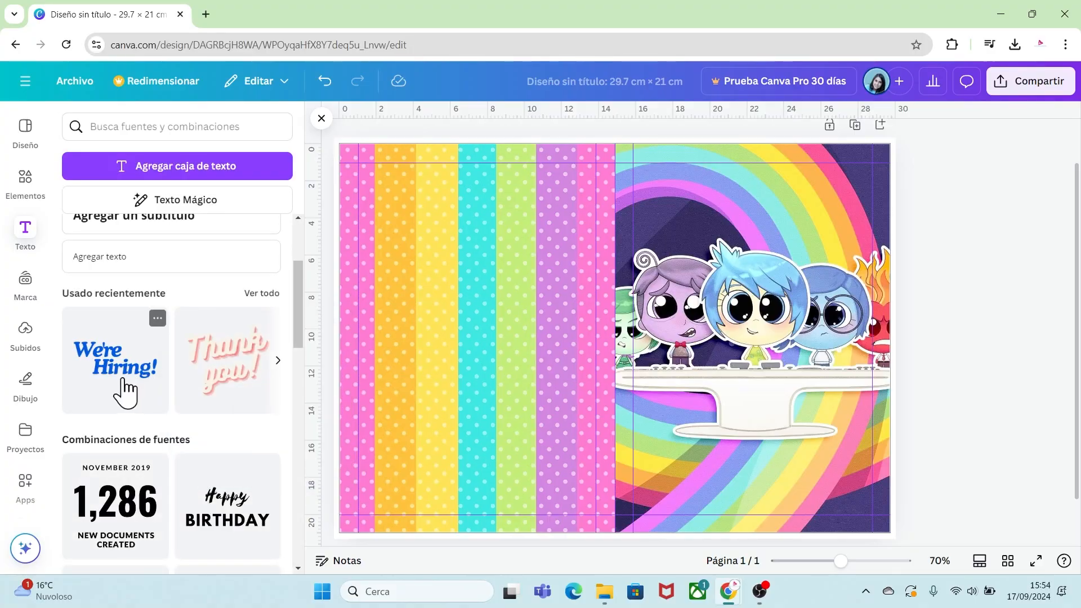
pyautogui.moveTo(121, 379); pyautogui.dragTo(595, 349)
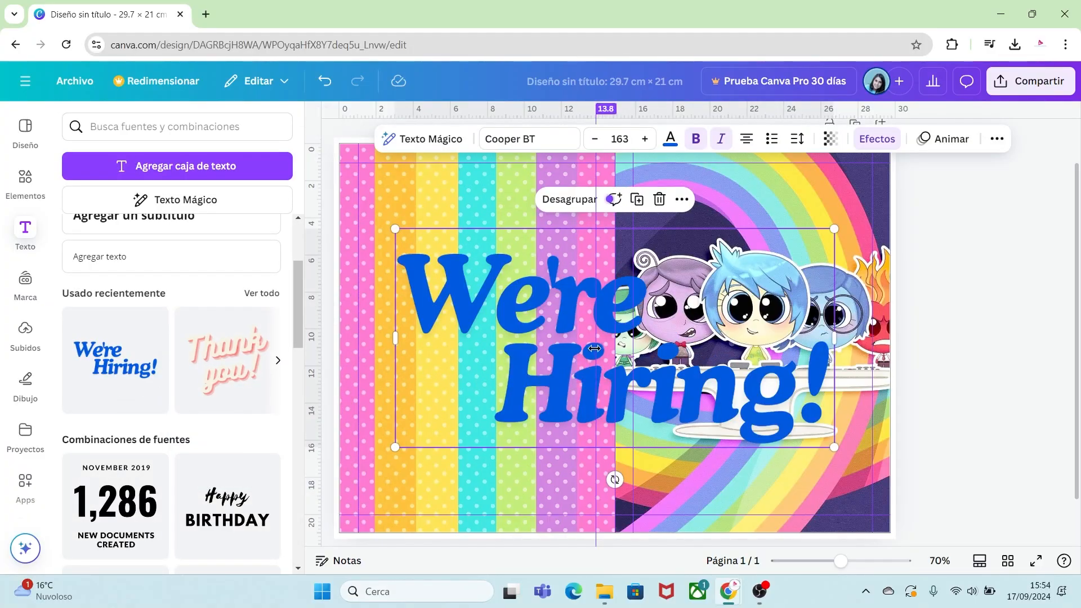
pyautogui.click(560, 202)
pyautogui.click(787, 383)
pyautogui.press('Delete')
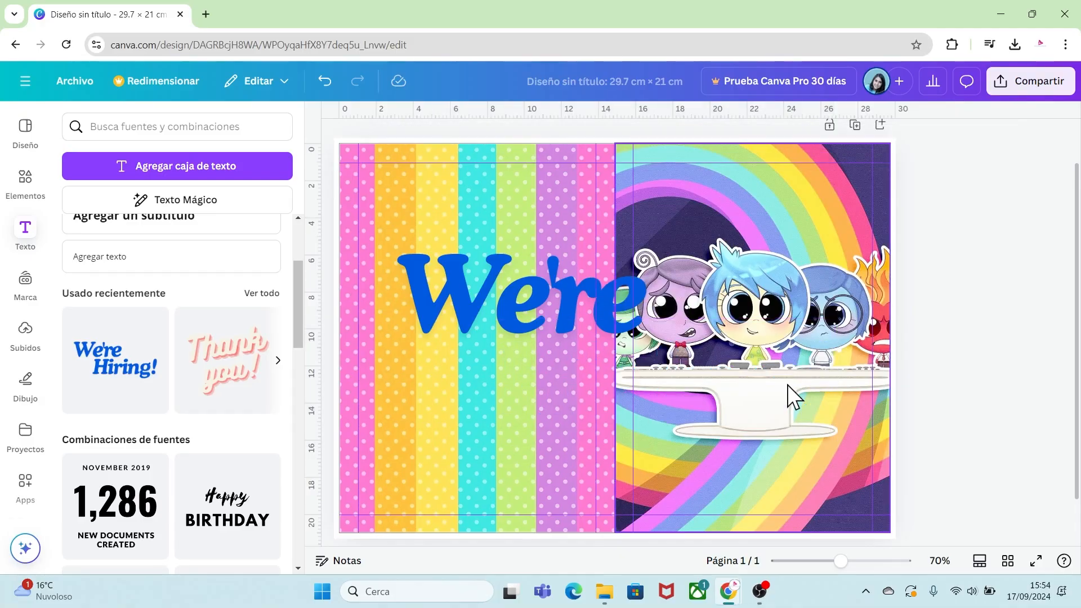
# Shrink the remaining text and replace it with the birthday child's name on the white pedestal.
pyautogui.click(628, 318)
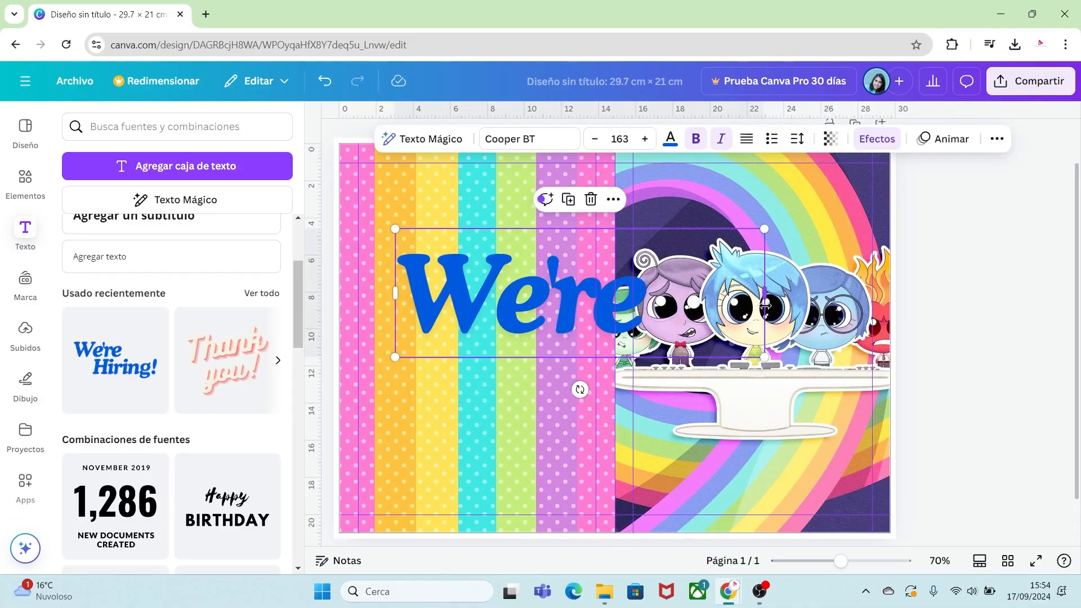
pyautogui.moveTo(764, 357); pyautogui.dragTo(775, 385)
pyautogui.doubleClick(776, 384)
pyautogui.write('Miriam')
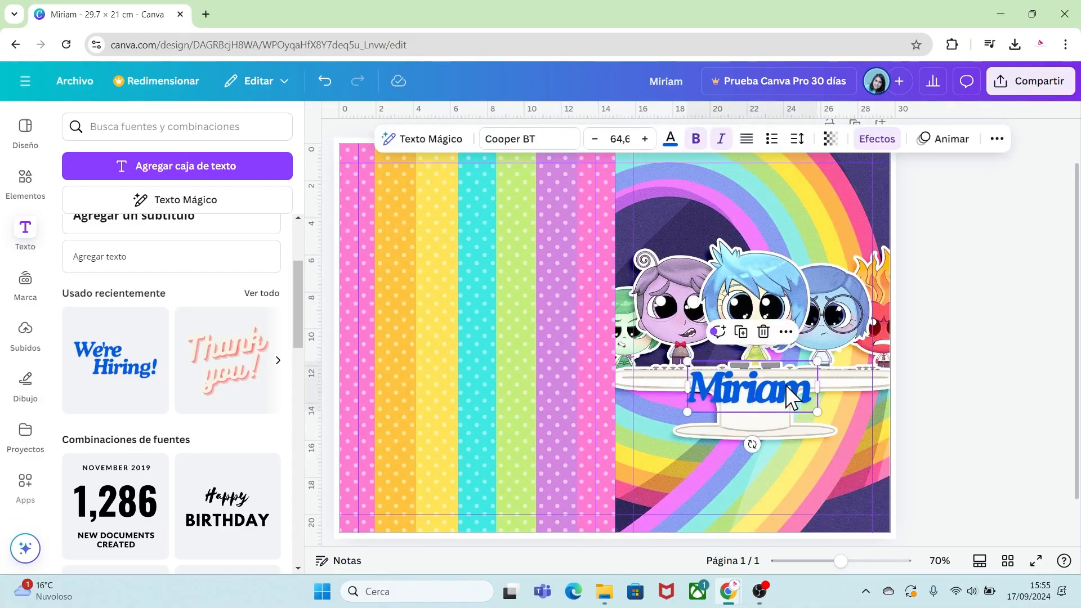
# Apply the Contorno text effect to the name with dark purple #383063 sampled from the image and thickness 117.
pyautogui.click(875, 142)
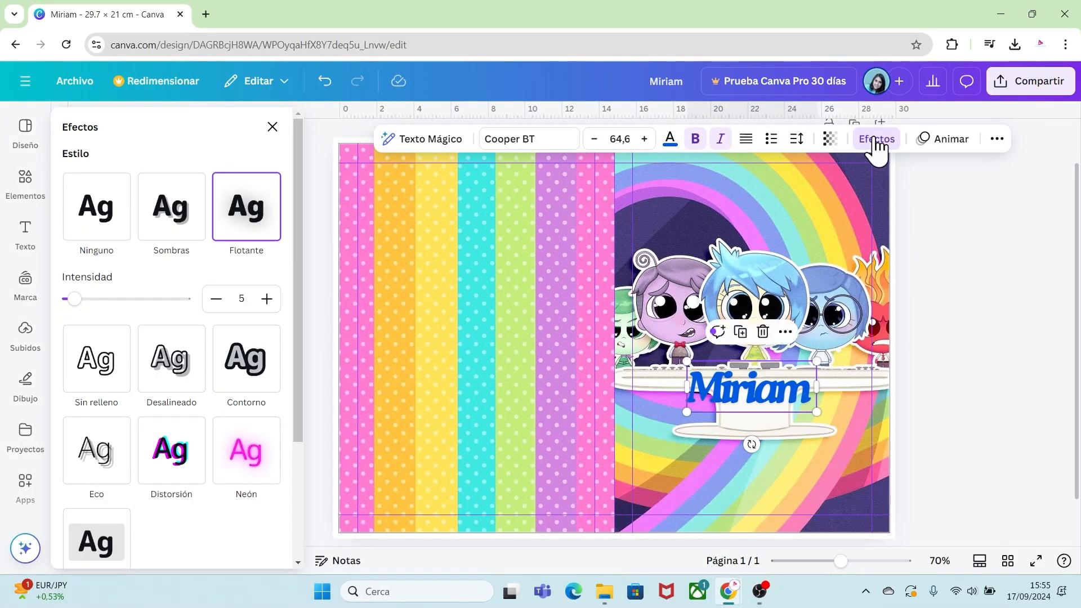
pyautogui.click(231, 375)
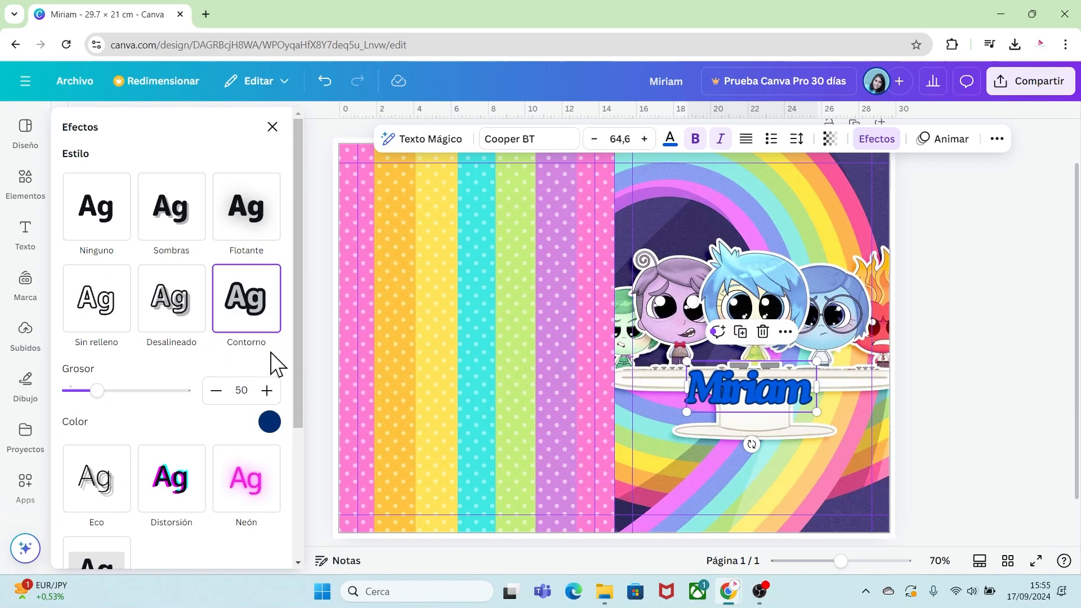
pyautogui.click(270, 423)
pyautogui.click(75, 253)
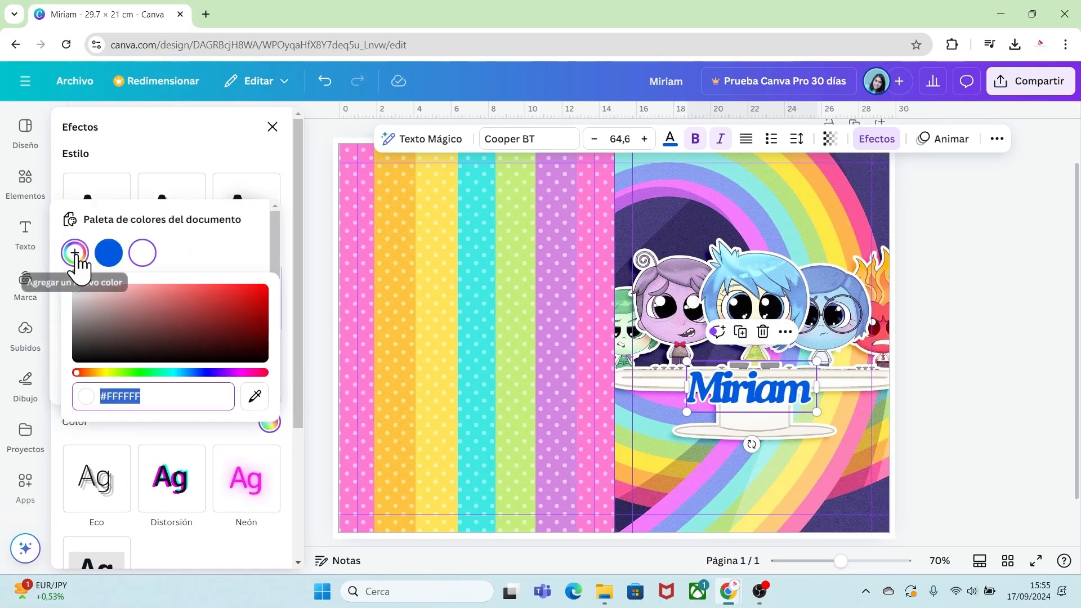
pyautogui.click(255, 397)
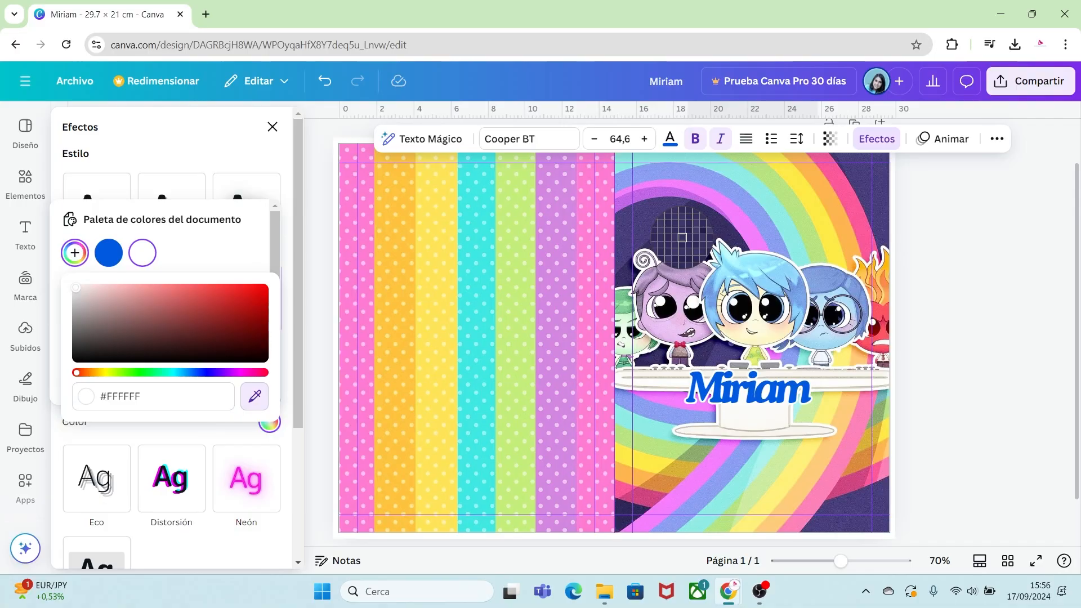
pyautogui.click(682, 237)
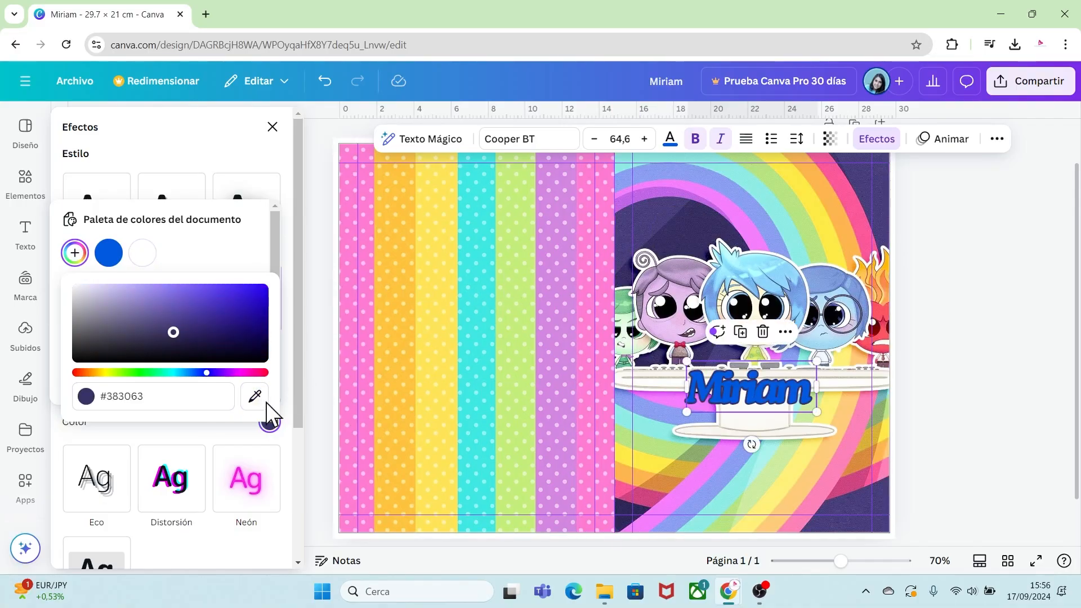
pyautogui.click(198, 438)
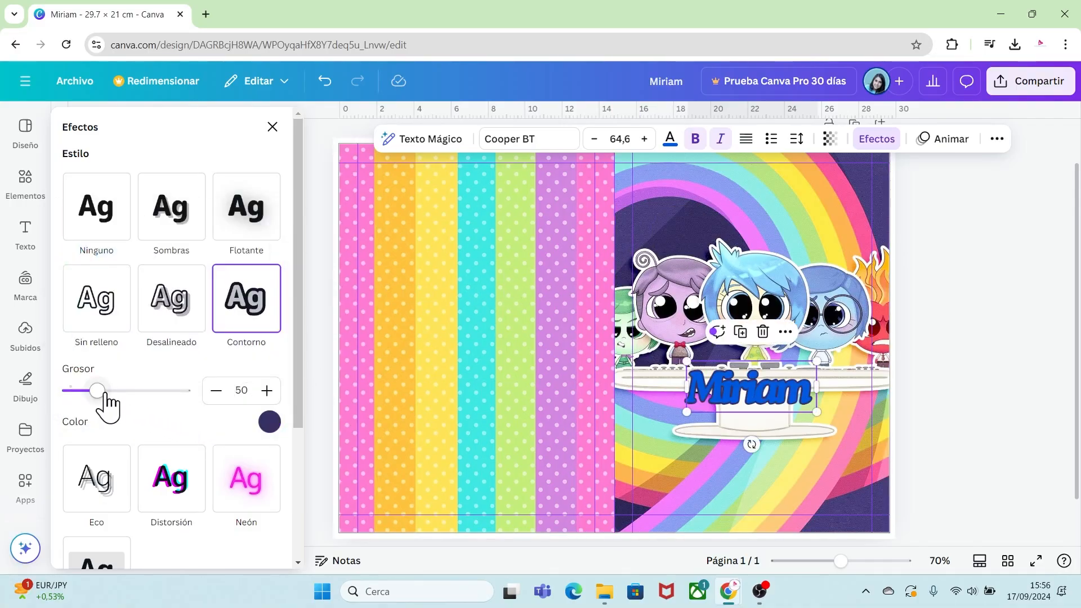
pyautogui.moveTo(105, 397); pyautogui.dragTo(135, 391)
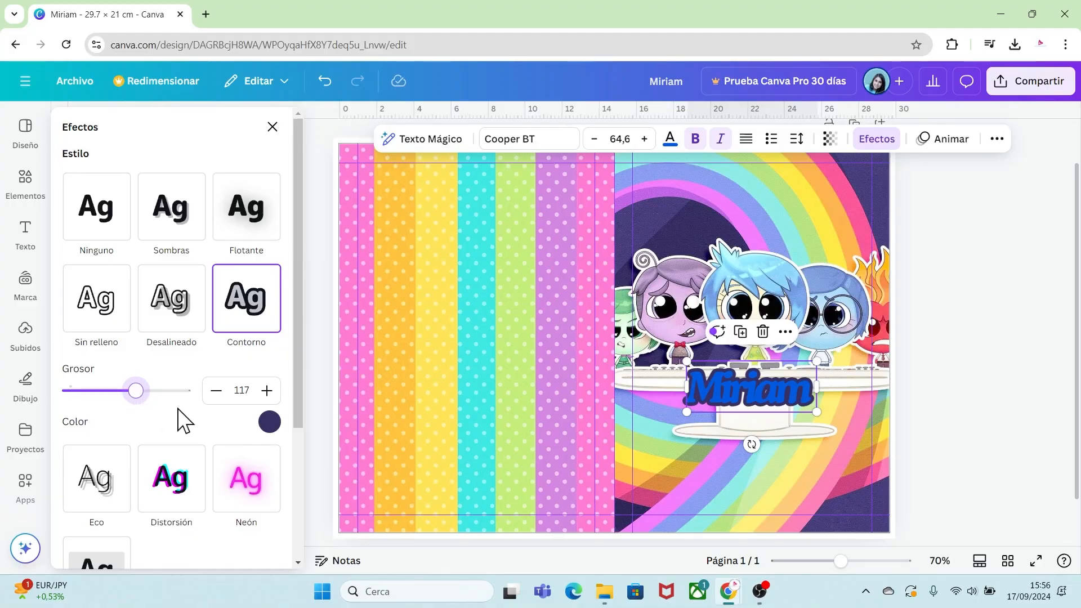
# Set the name's text colour to white and its letter spacing to -32.
pyautogui.click(670, 139)
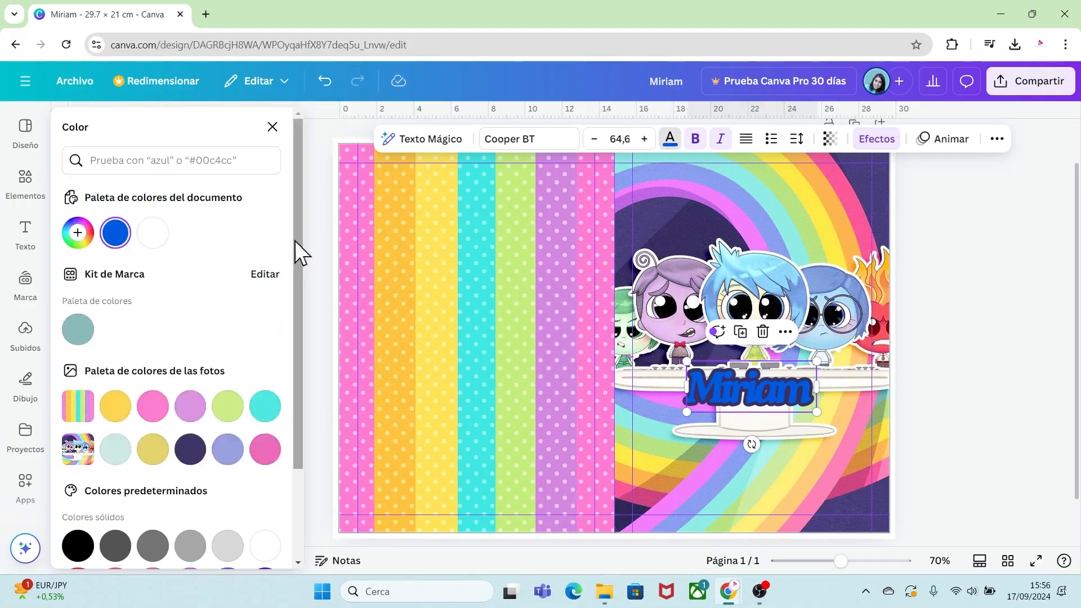
pyautogui.click(152, 232)
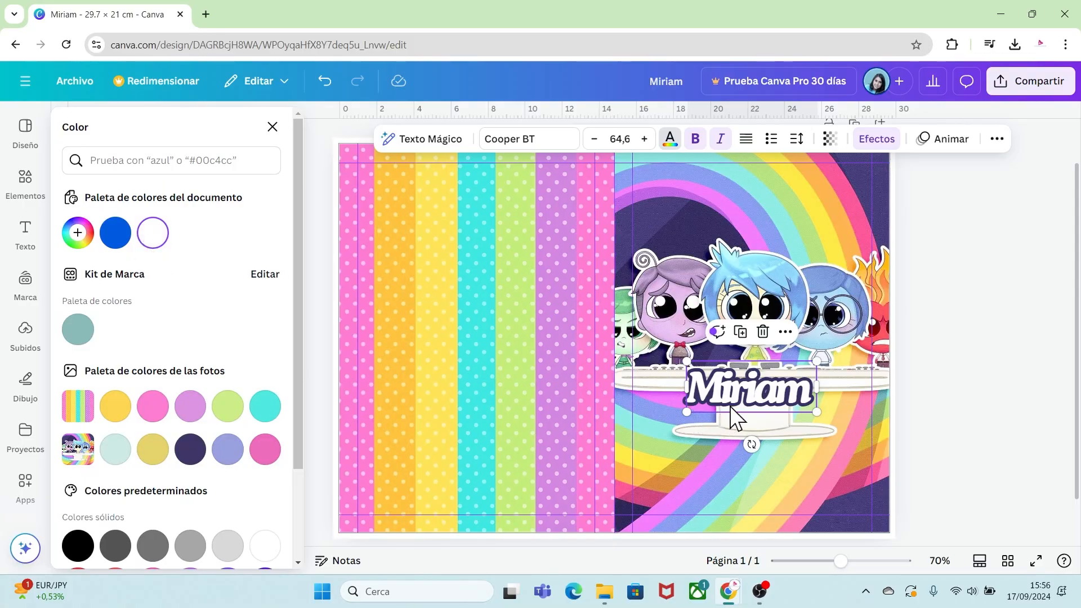
pyautogui.click(797, 139)
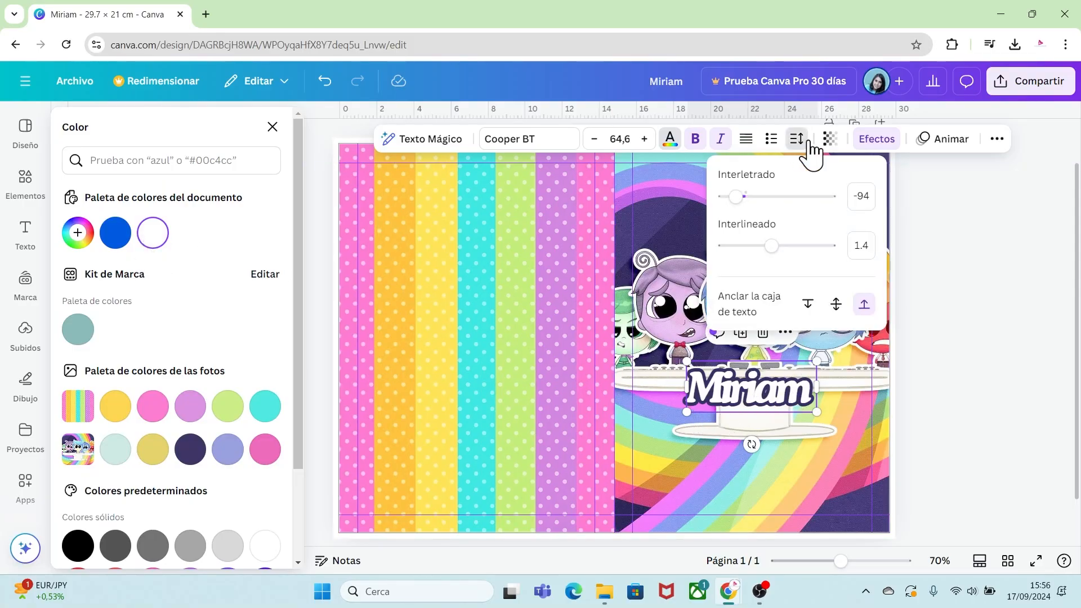
pyautogui.moveTo(739, 196); pyautogui.dragTo(744, 197)
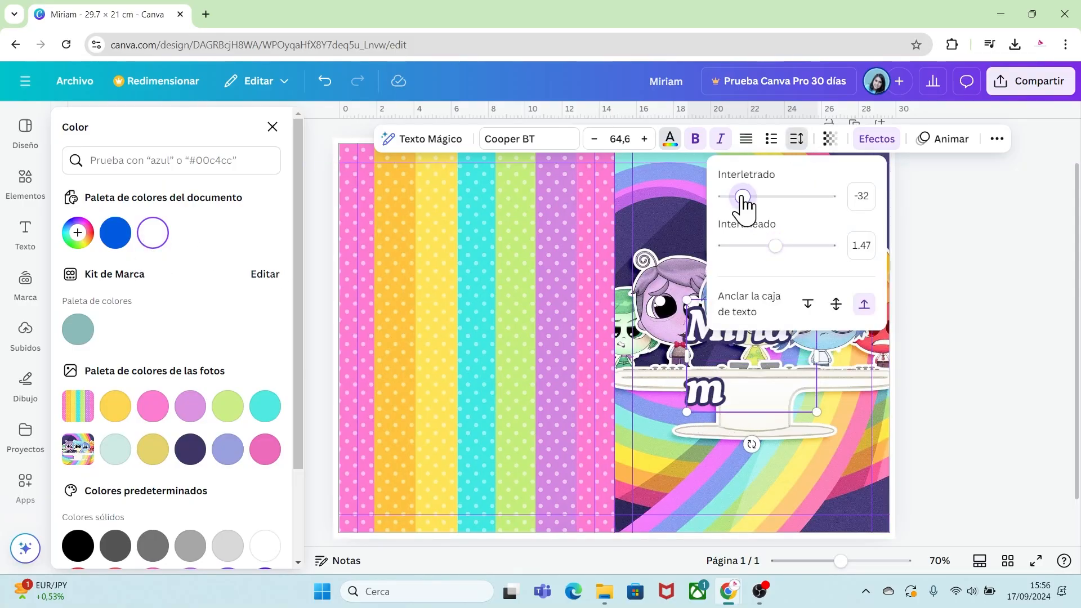
# Resize the name's text box so the name fits on one line.
pyautogui.moveTo(819, 351); pyautogui.dragTo(807, 400)
pyautogui.press('Escape')
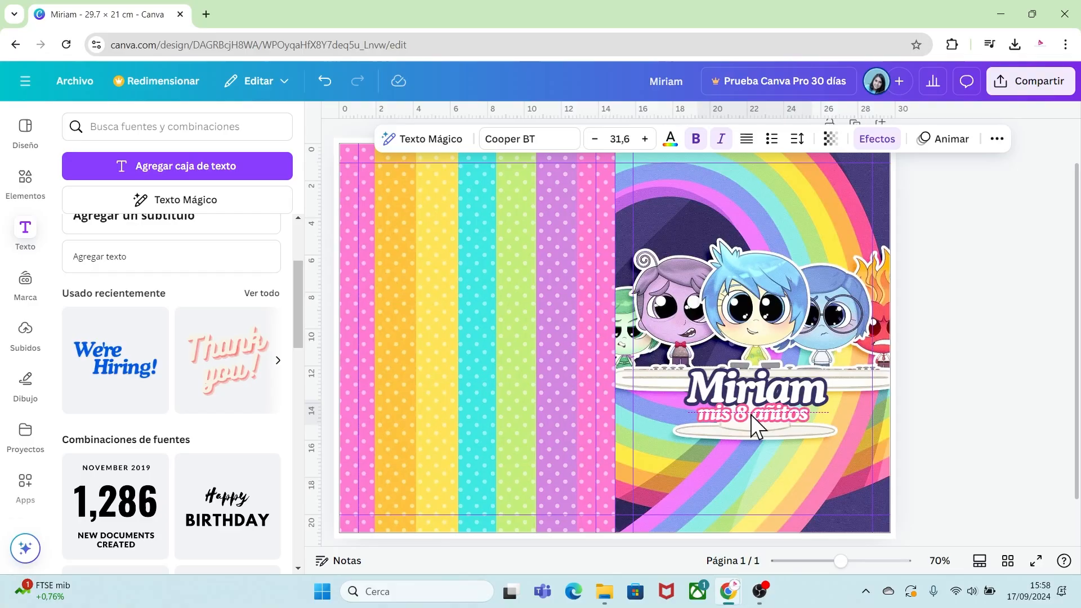
pyautogui.click(751, 415)
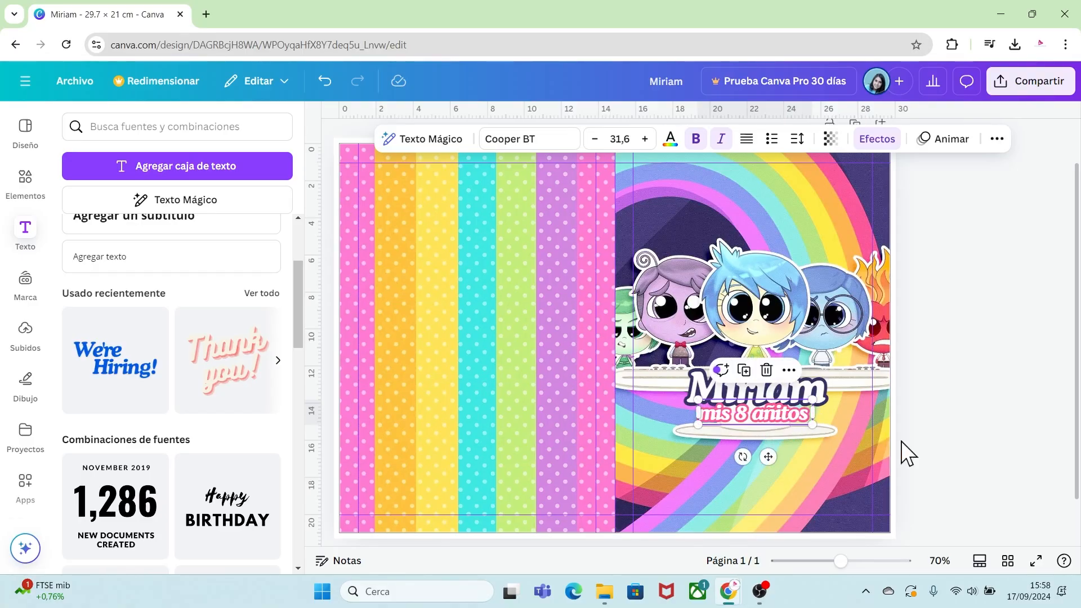
pyautogui.click(918, 424)
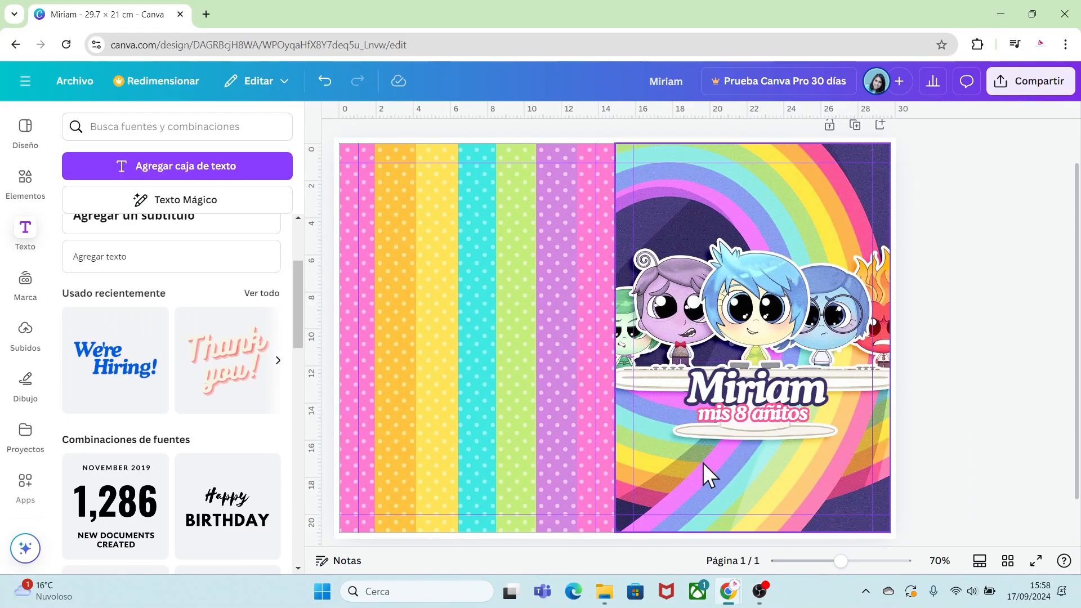
# Upload the character PNGs and remaining Inside Out pictures from the RECURSOS INTENSAMENTE H folder.
pyautogui.click(27, 336)
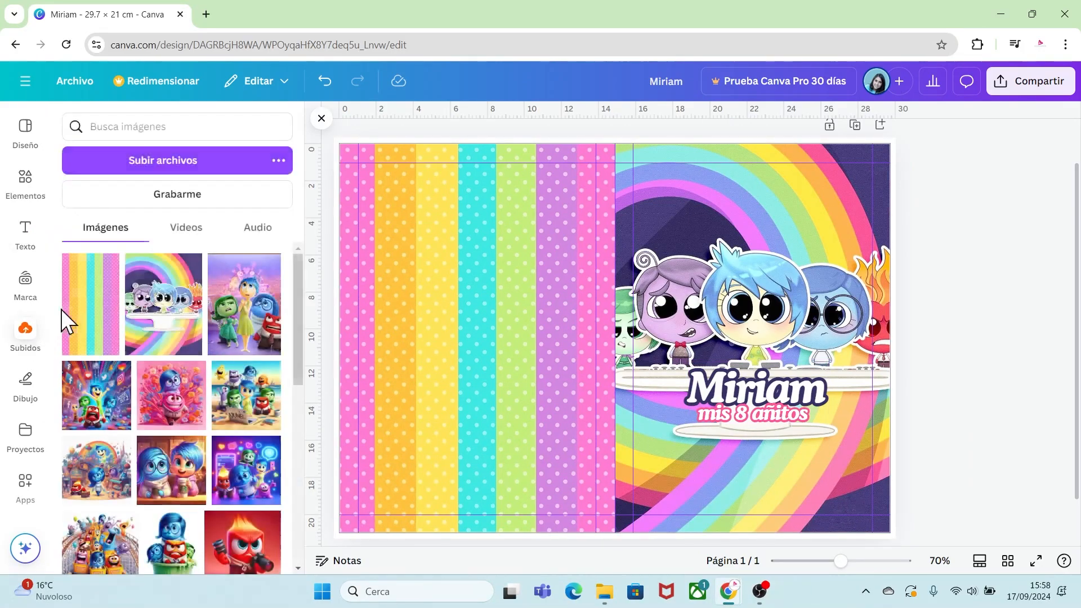
pyautogui.click(187, 163)
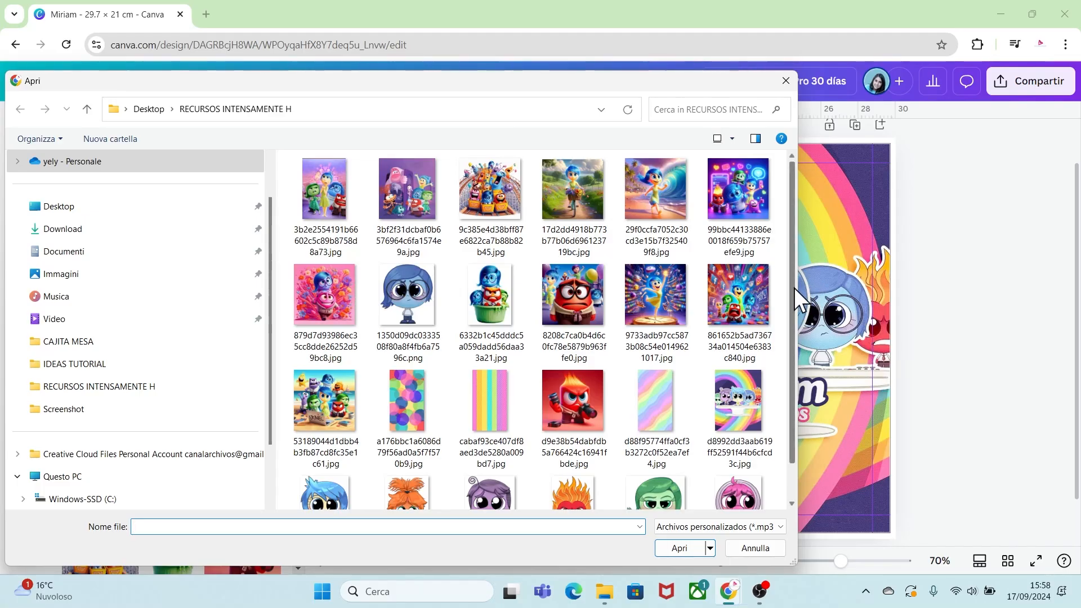
pyautogui.moveTo(794, 289); pyautogui.dragTo(803, 336)
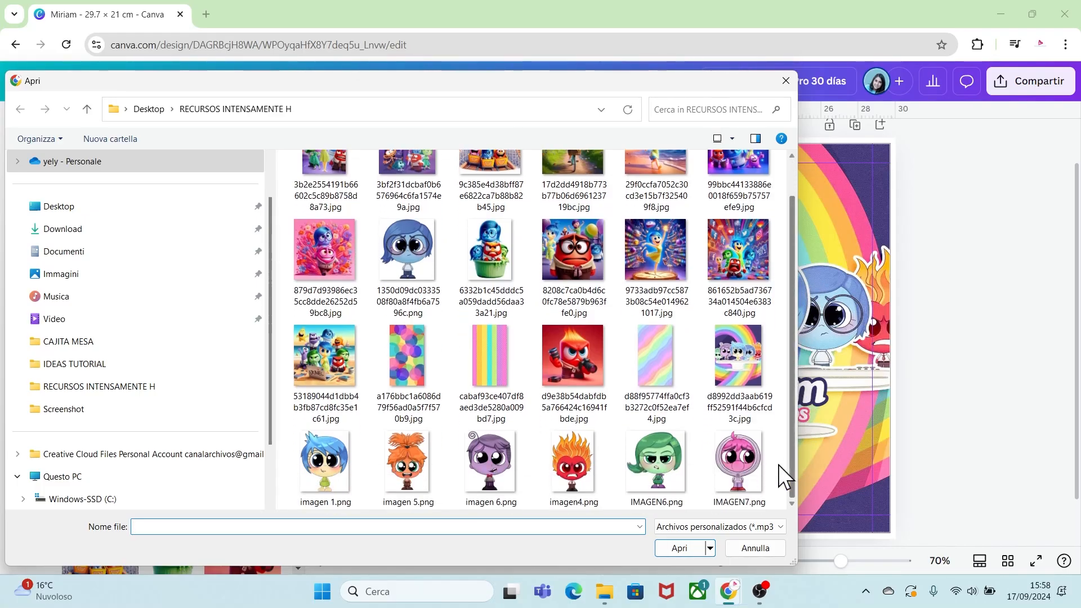
pyautogui.moveTo(778, 465); pyautogui.dragTo(301, 450)
pyautogui.keyDown('ctrl'); pyautogui.click(325, 361); pyautogui.keyUp('ctrl')
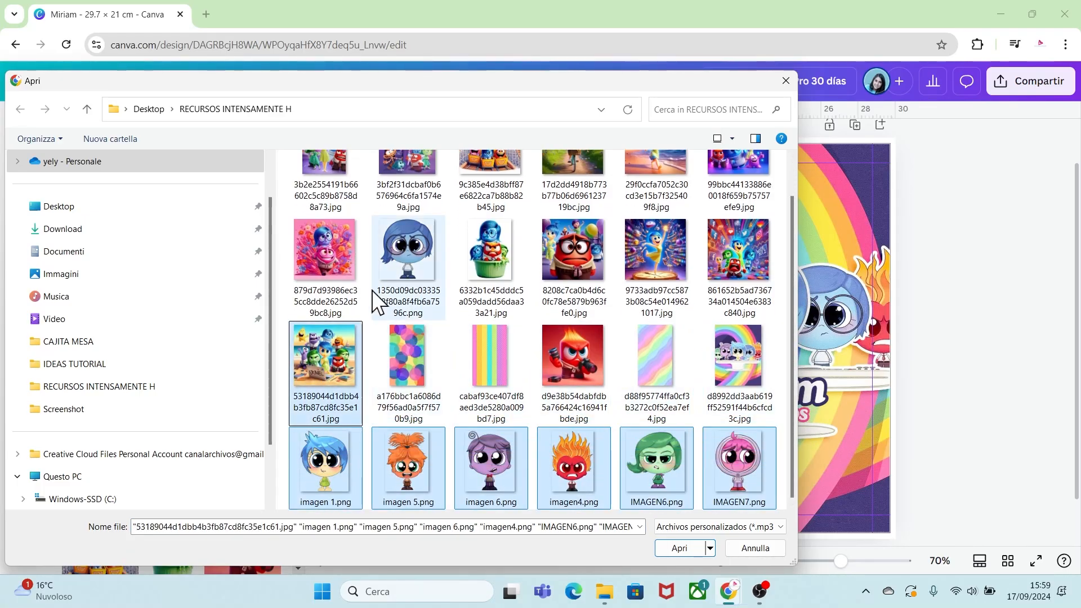
pyautogui.keyDown('ctrl'); pyautogui.click(335, 259); pyautogui.keyUp('ctrl')
pyautogui.keyDown('ctrl'); pyautogui.click(407, 251); pyautogui.keyUp('ctrl')
pyautogui.keyDown('ctrl'); pyautogui.click(478, 242); pyautogui.keyUp('ctrl')
pyautogui.keyDown('ctrl'); pyautogui.click(572, 244); pyautogui.keyUp('ctrl')
pyautogui.keyDown('ctrl'); pyautogui.click(656, 245); pyautogui.keyUp('ctrl')
pyautogui.keyDown('ctrl'); pyautogui.click(738, 242); pyautogui.keyUp('ctrl')
pyautogui.keyDown('ctrl'); pyautogui.click(739, 177); pyautogui.keyUp('ctrl')
pyautogui.keyDown('ctrl'); pyautogui.click(656, 194); pyautogui.keyUp('ctrl')
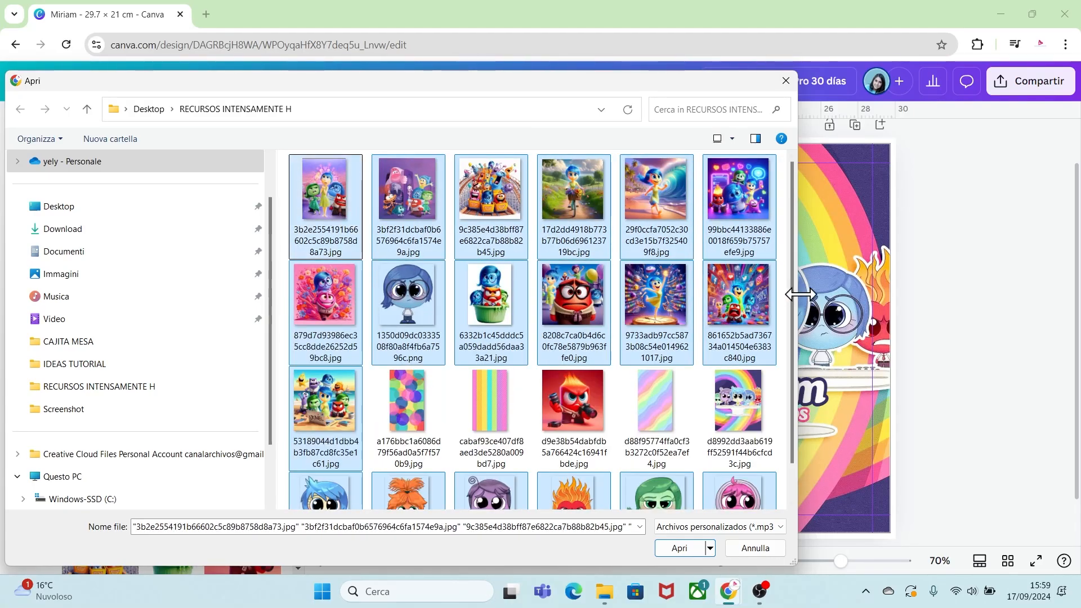
pyautogui.moveTo(793, 298); pyautogui.dragTo(793, 346)
pyautogui.keyDown('ctrl'); pyautogui.click(410, 352); pyautogui.keyUp('ctrl')
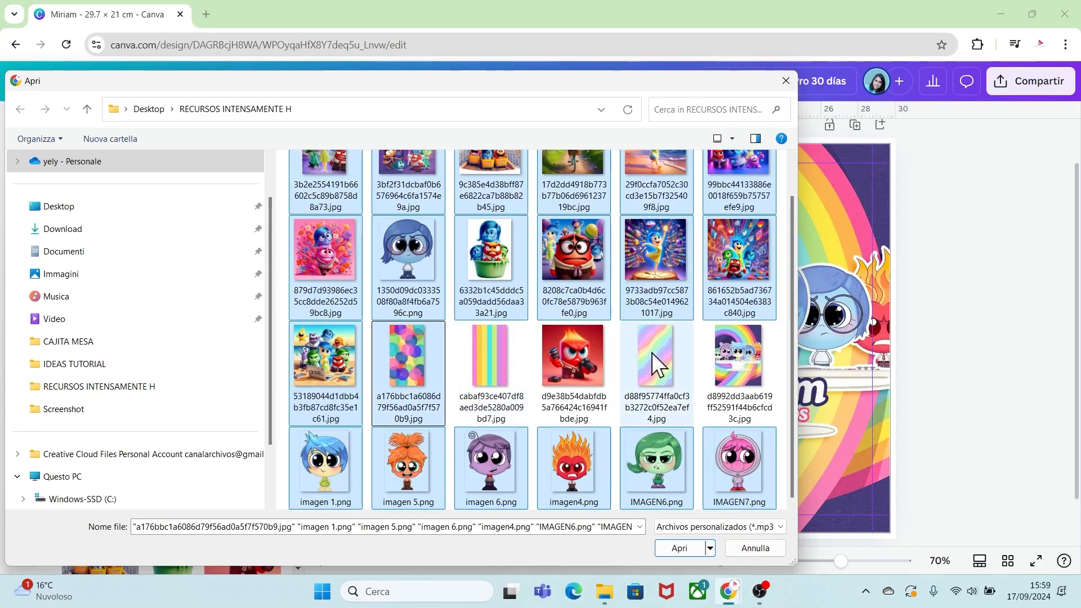
pyautogui.keyDown('ctrl'); pyautogui.click(651, 353); pyautogui.keyUp('ctrl')
pyautogui.keyDown('ctrl'); pyautogui.click(579, 357); pyautogui.keyUp('ctrl')
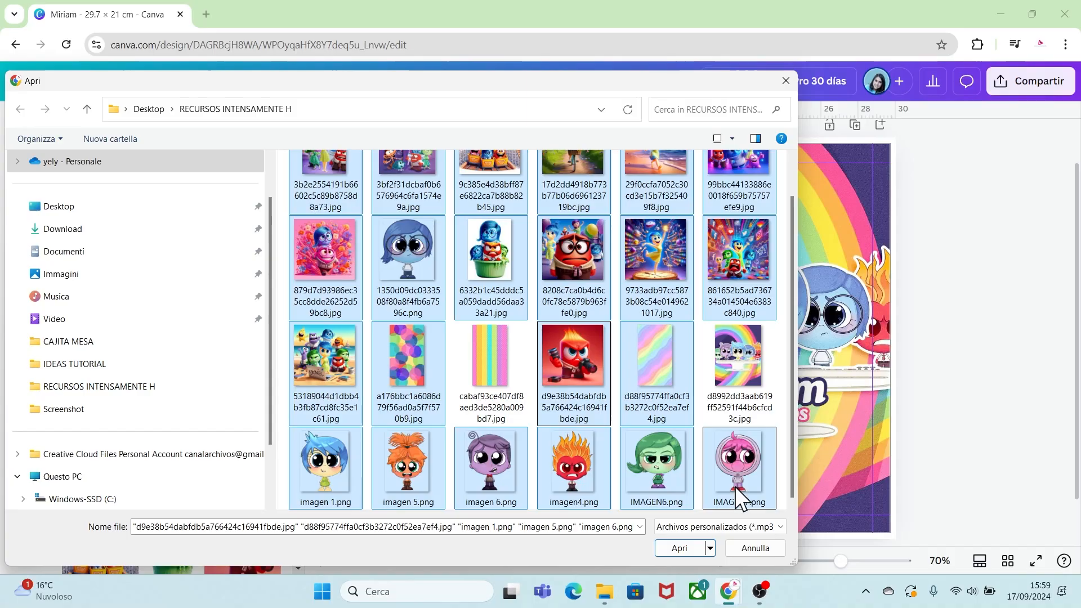
pyautogui.click(683, 547)
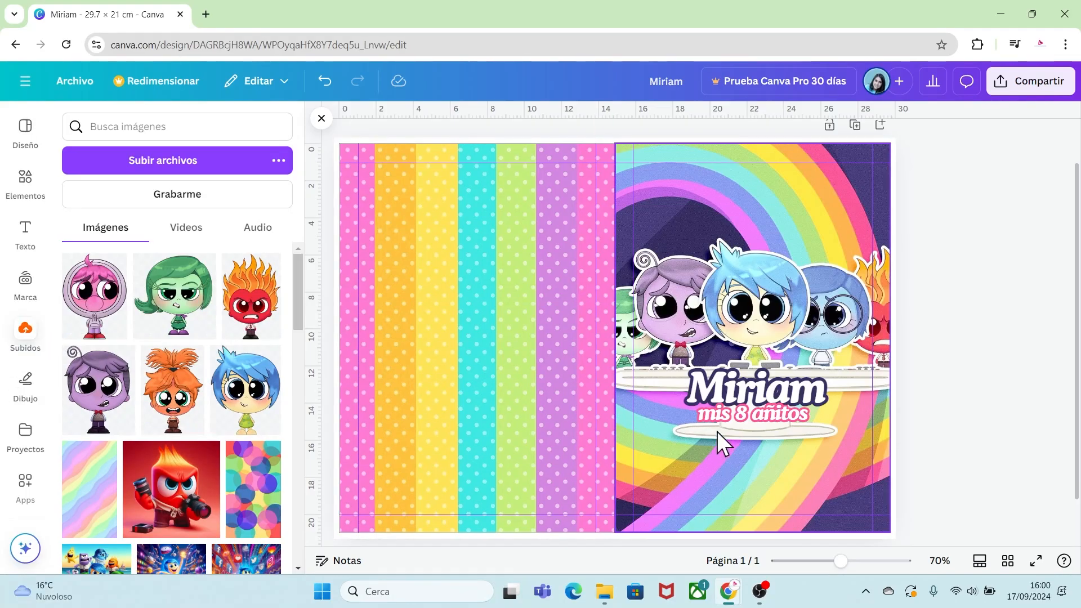
# Add the orange Anxiety character image to the page and lock the striped background panel.
pyautogui.click(163, 411)
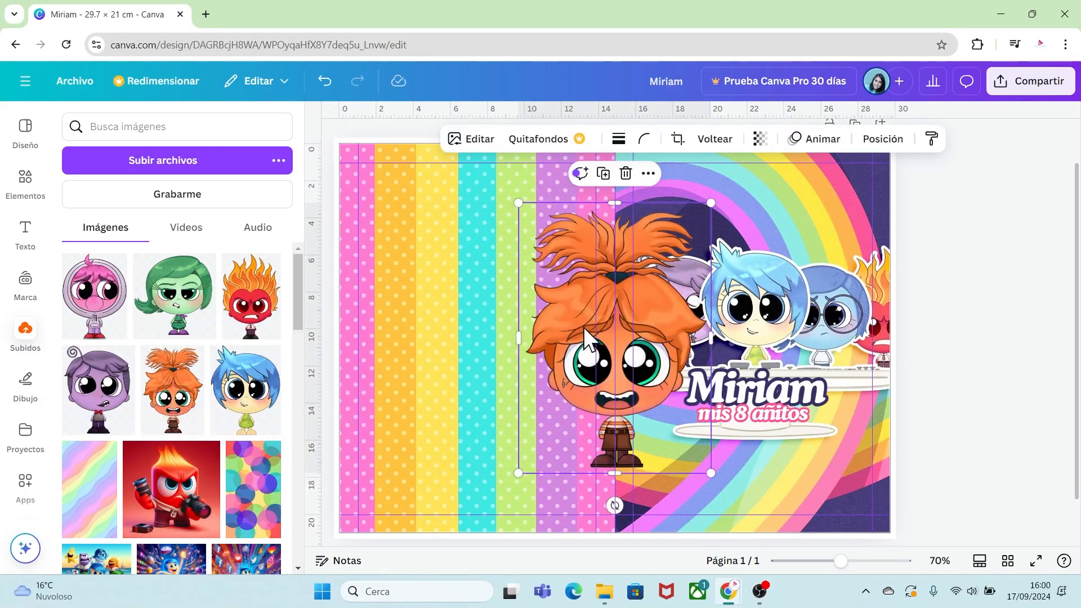
pyautogui.moveTo(580, 315); pyautogui.dragTo(599, 436)
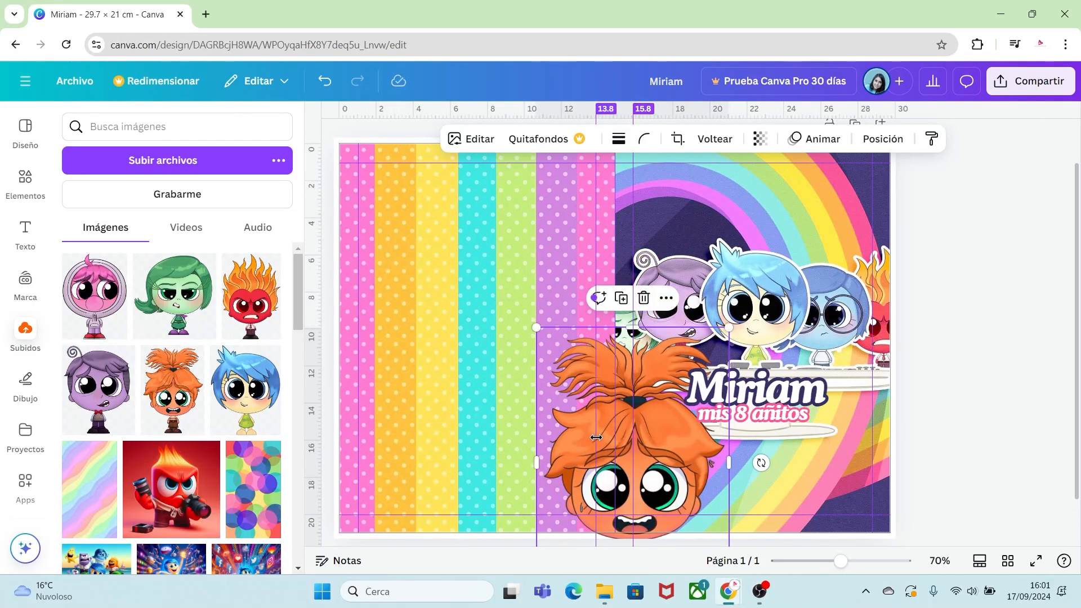
pyautogui.click(465, 286)
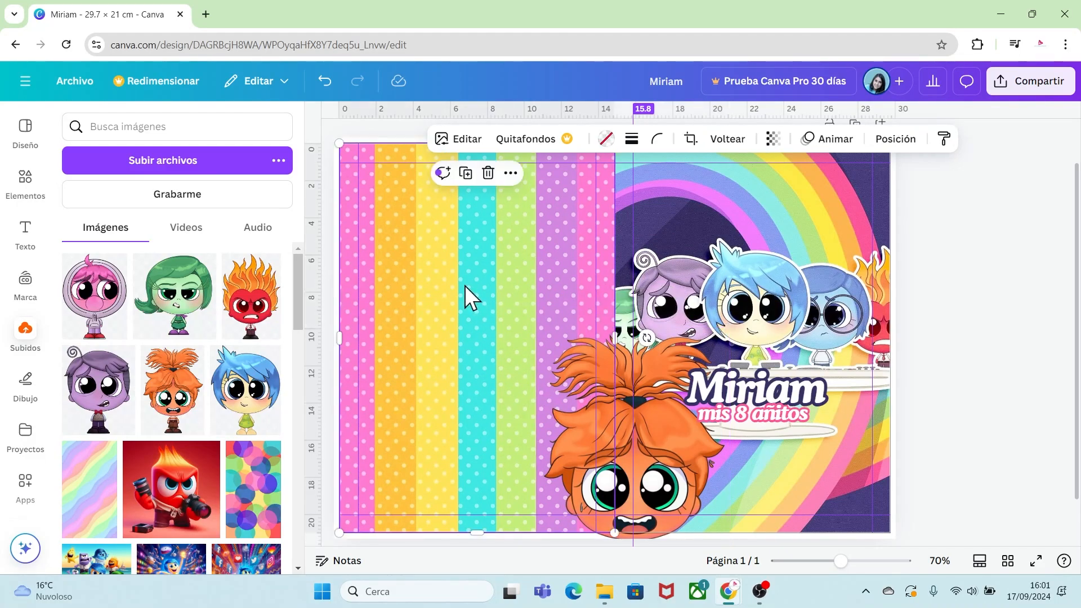
pyautogui.rightClick(465, 286)
pyautogui.moveTo(465, 284)
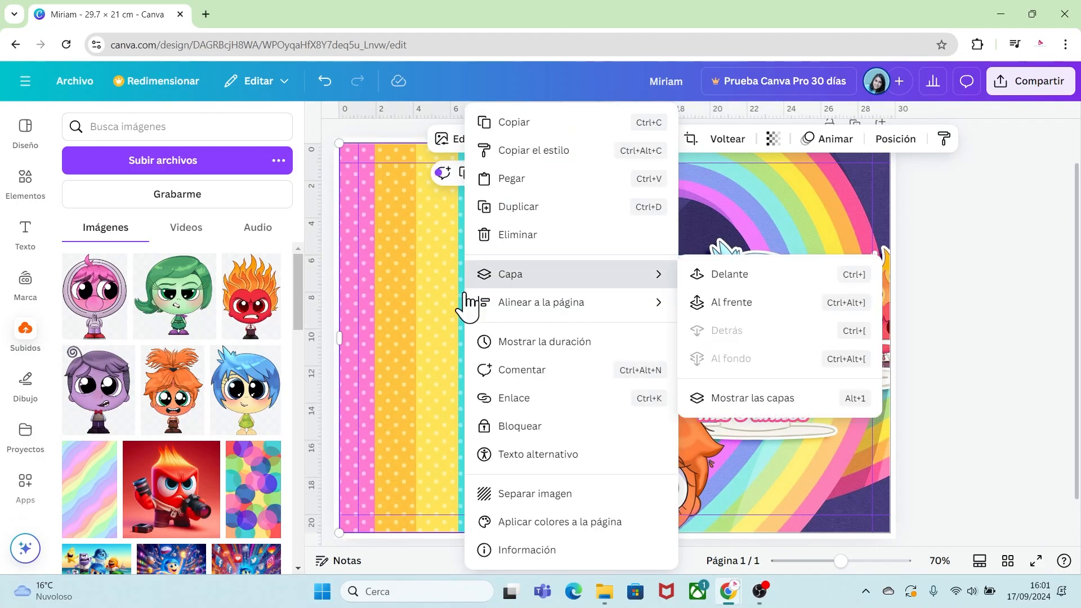
pyautogui.click(555, 428)
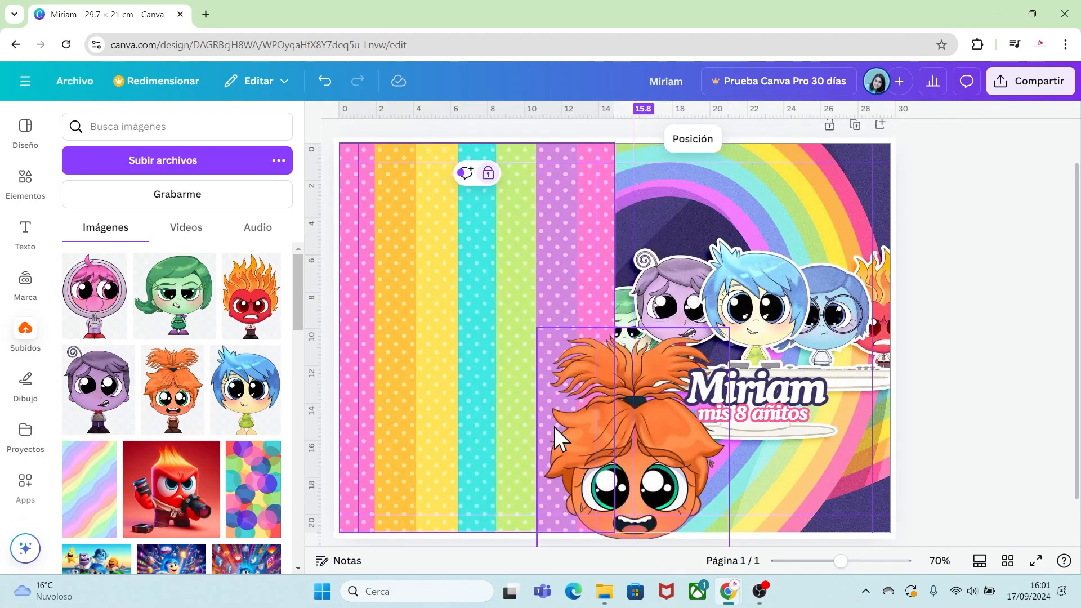
# Resize the Anxiety image and position it in the upper middle of the striped left panel.
pyautogui.click(578, 373)
pyautogui.moveTo(573, 363); pyautogui.dragTo(439, 251)
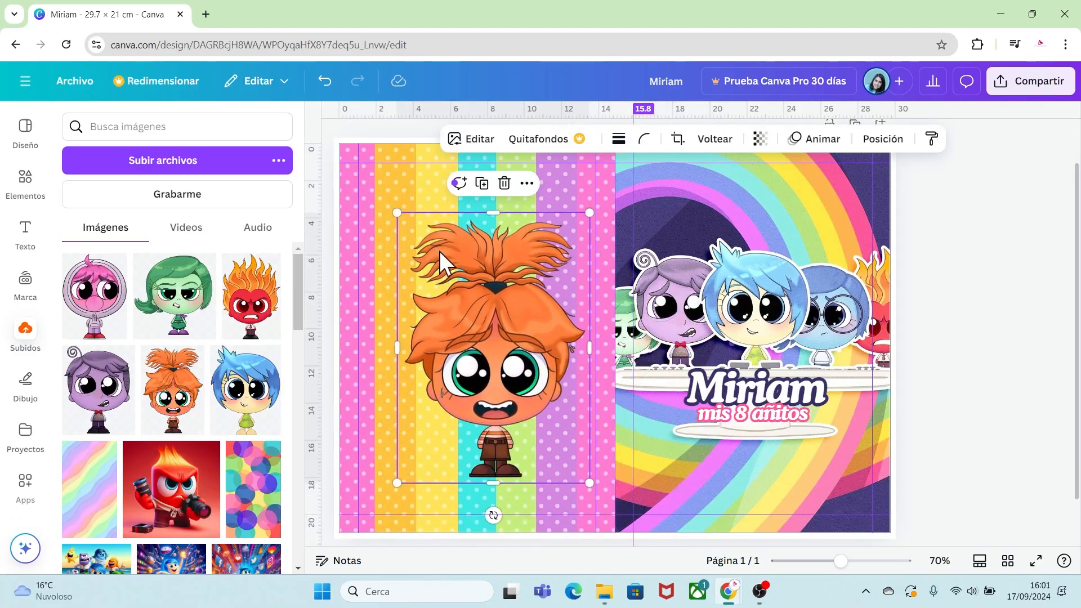
pyautogui.moveTo(590, 483); pyautogui.dragTo(559, 440)
pyautogui.moveTo(485, 349); pyautogui.dragTo(478, 343)
pyautogui.moveTo(553, 434); pyautogui.dragTo(526, 397)
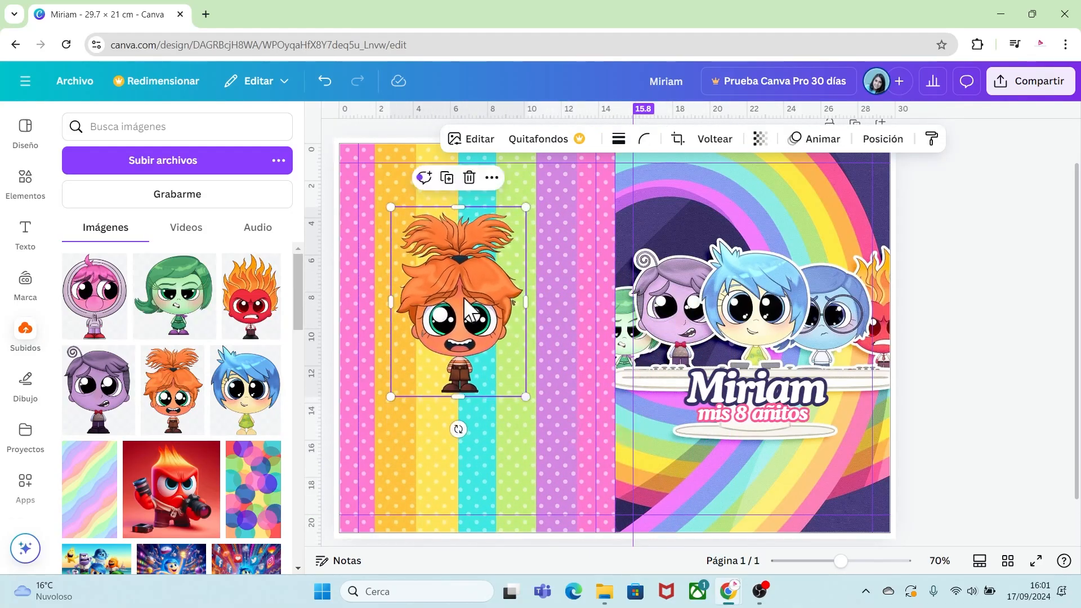
pyautogui.moveTo(468, 309); pyautogui.dragTo(481, 316)
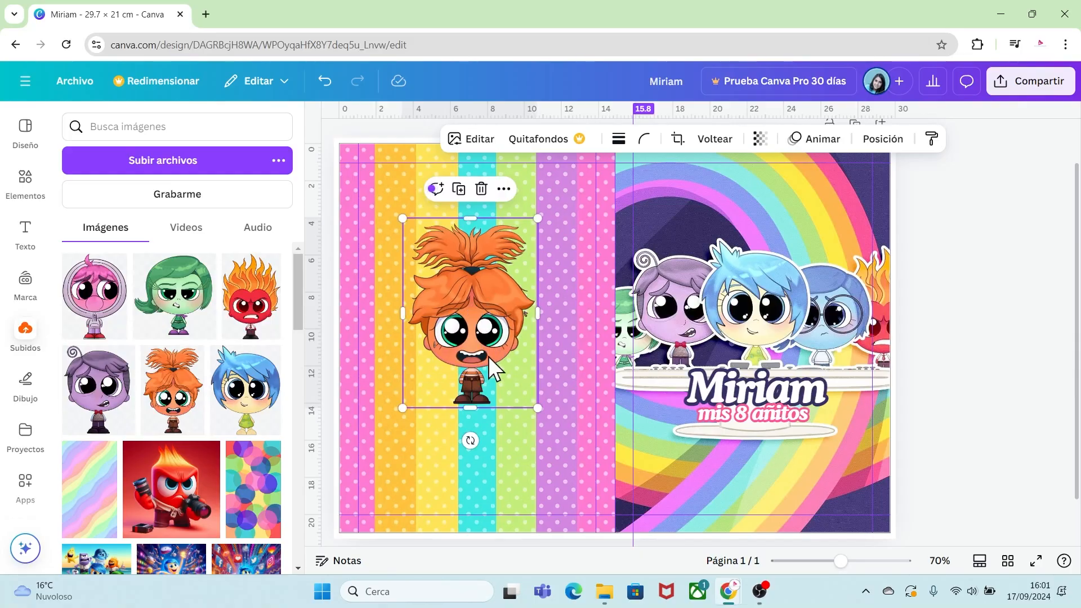
# Place a copy of the Miriam name title and subtitle below Anxiety on the striped panel.
pyautogui.click(730, 393)
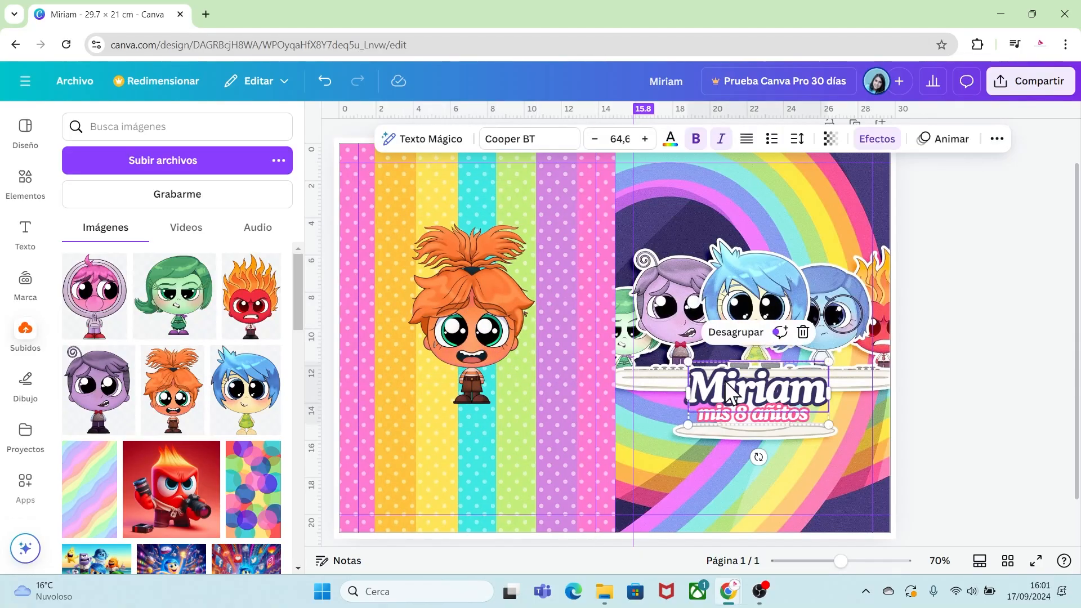
pyautogui.moveTo(730, 392); pyautogui.dragTo(484, 417)
pyautogui.click(817, 499)
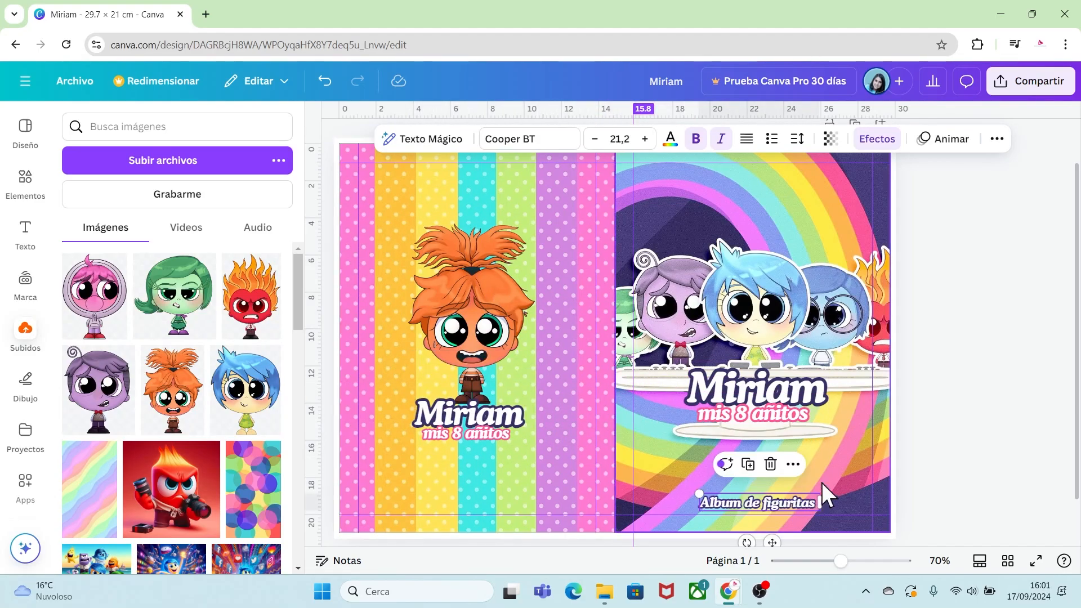
pyautogui.click(939, 458)
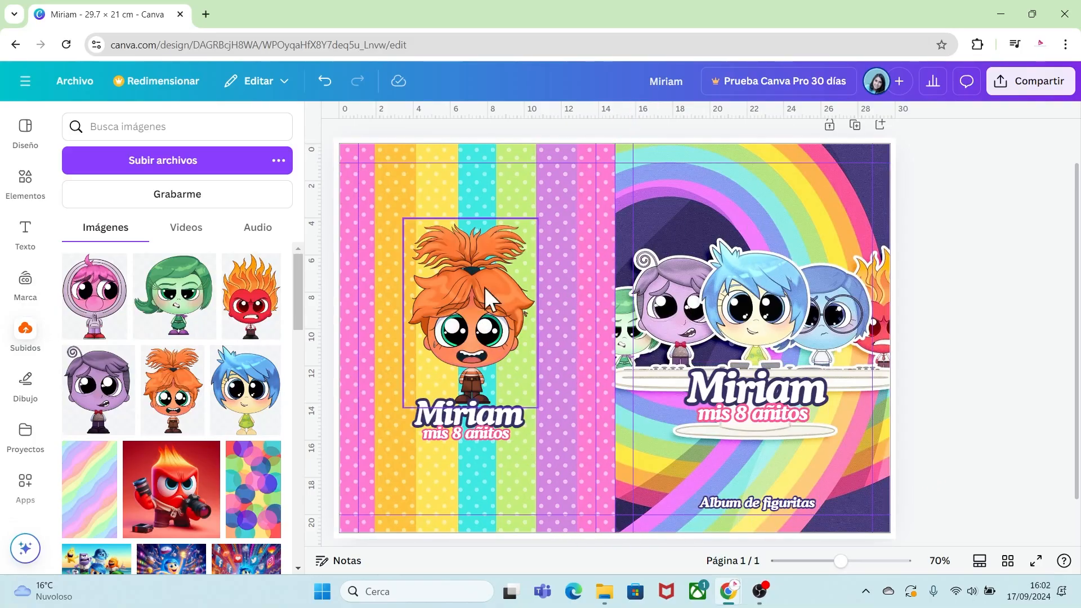
# Duplicate the page and delete the name titles, album caption and Anxiety image from the new page.
pyautogui.scroll(1, 796, 453)
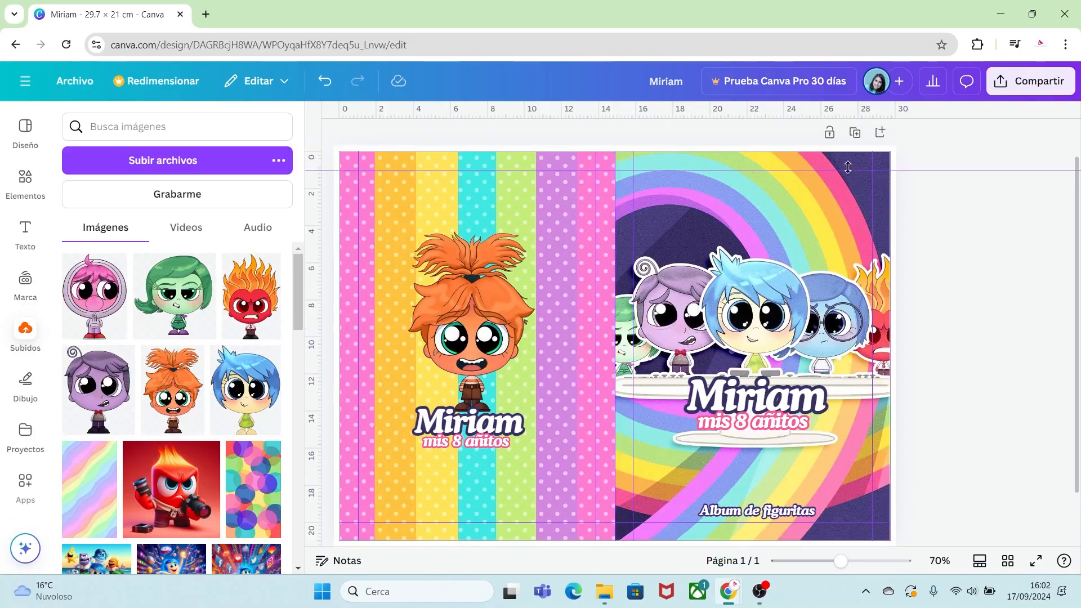
pyautogui.click(855, 133)
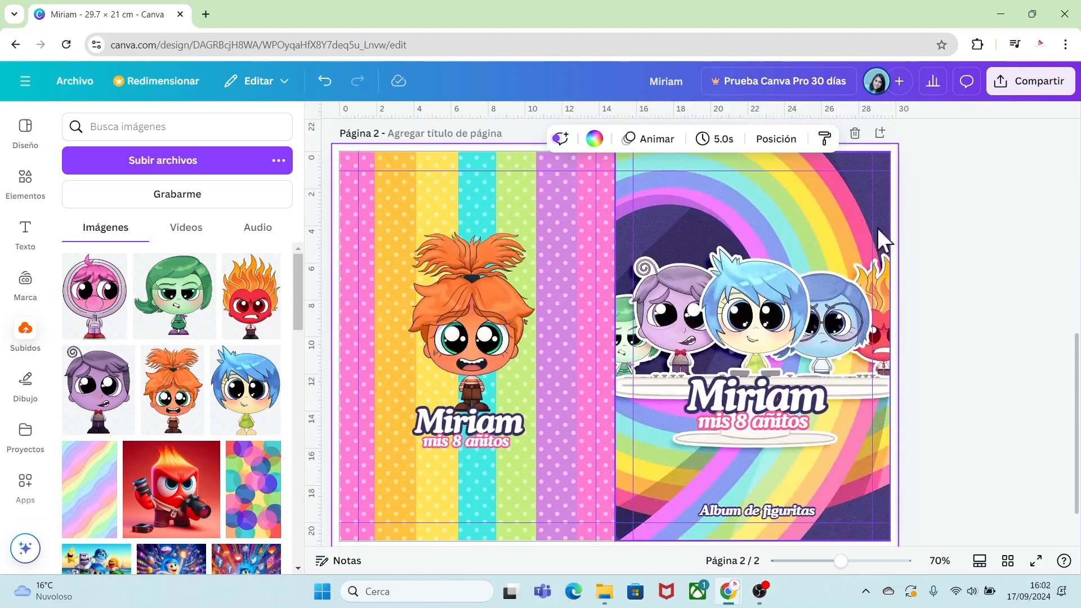
pyautogui.click(773, 397)
pyautogui.press('Delete')
pyautogui.press('Delete')
pyautogui.click(779, 509)
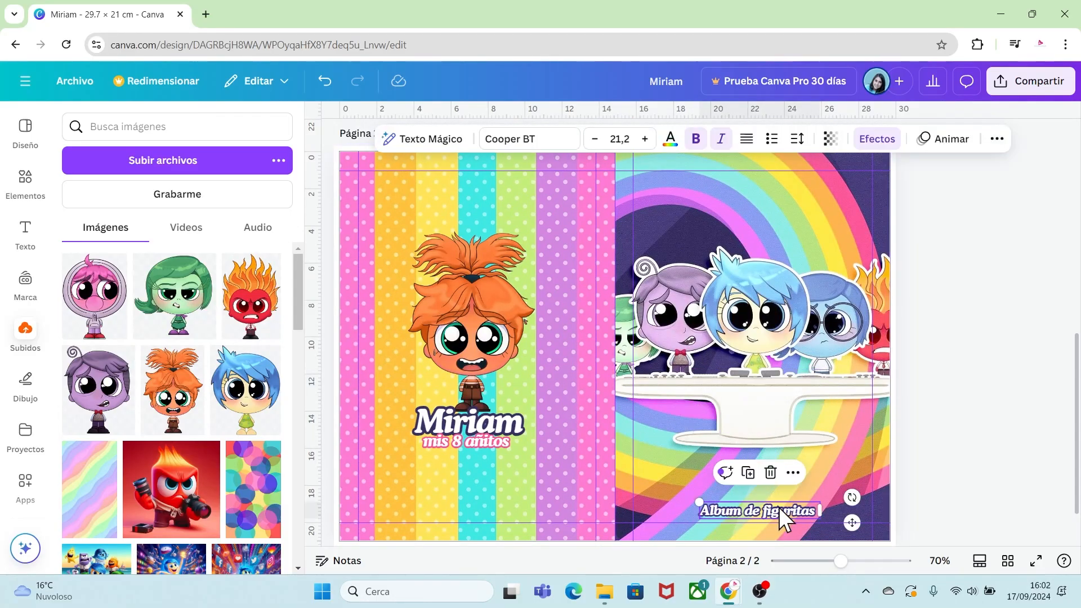
pyautogui.press('Delete')
pyautogui.click(495, 425)
pyautogui.press('Delete')
pyautogui.press('Delete')
pyautogui.click(499, 328)
pyautogui.press('Delete')
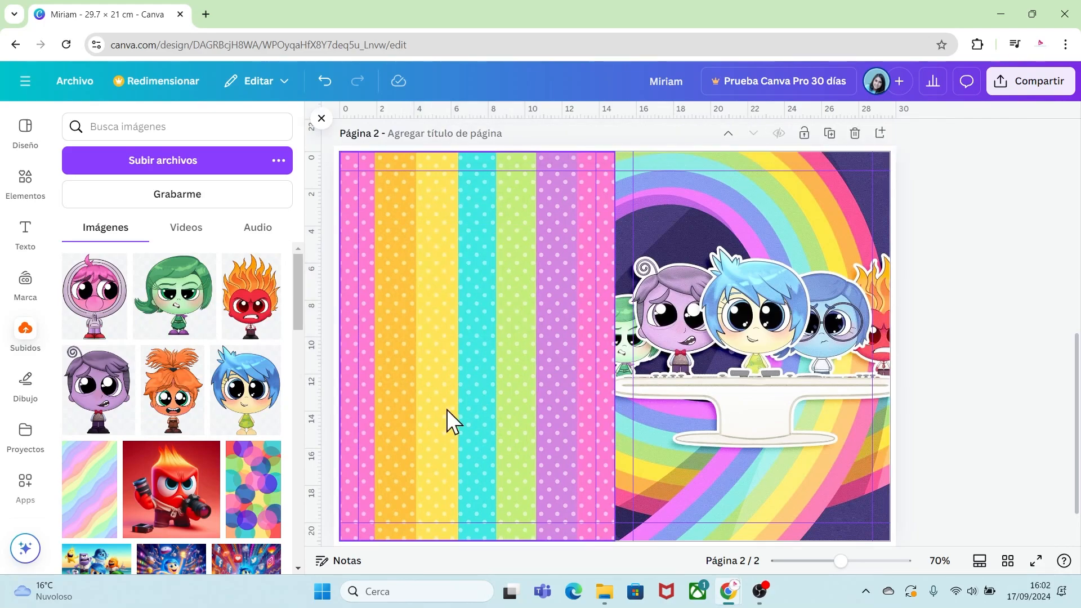
# Unlock the striped panel and replace both halves' backgrounds on page 2 with the colourful bubble pattern.
pyautogui.click(478, 411)
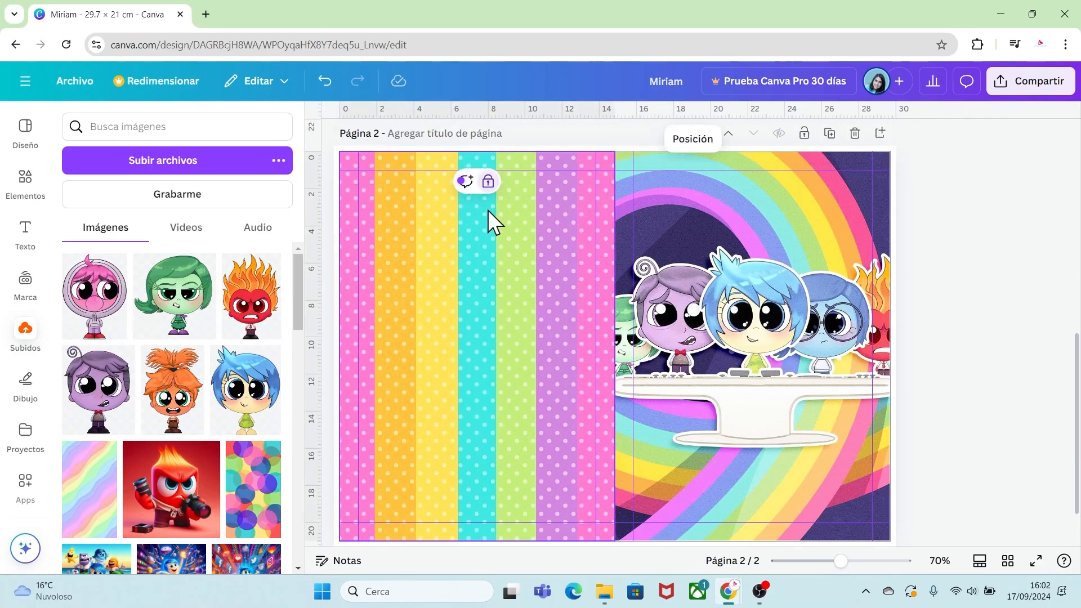
pyautogui.click(489, 182)
pyautogui.click(997, 314)
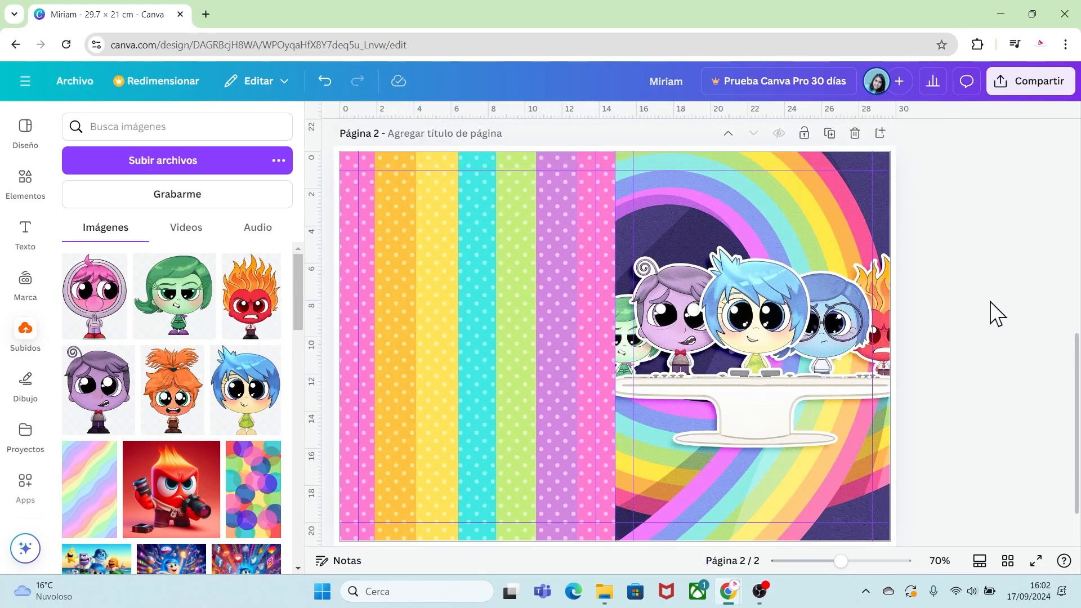
pyautogui.moveTo(256, 509); pyautogui.dragTo(461, 387)
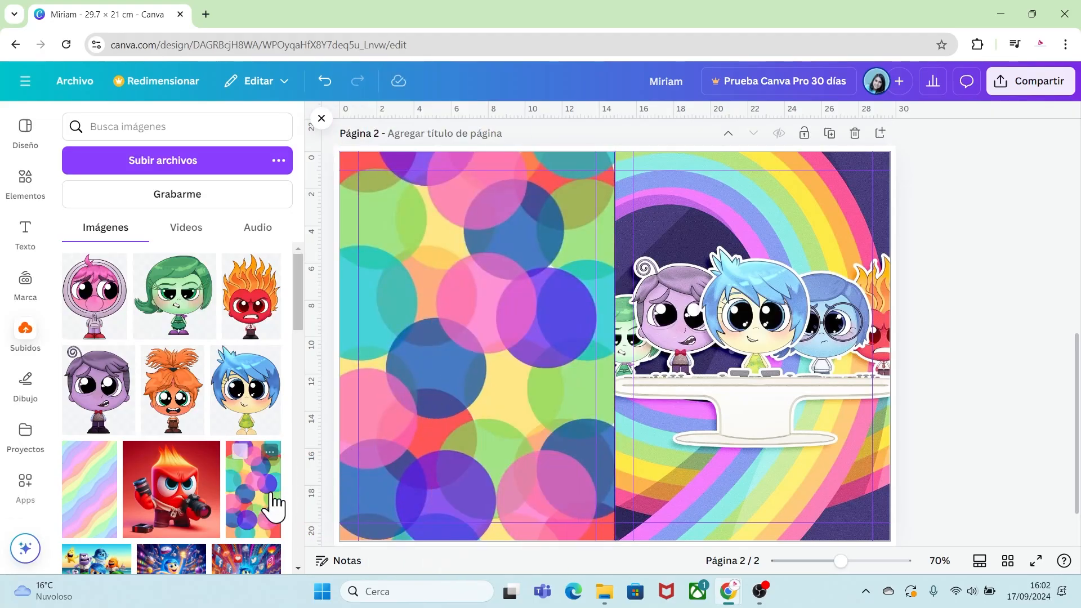
pyautogui.moveTo(271, 507); pyautogui.dragTo(663, 370)
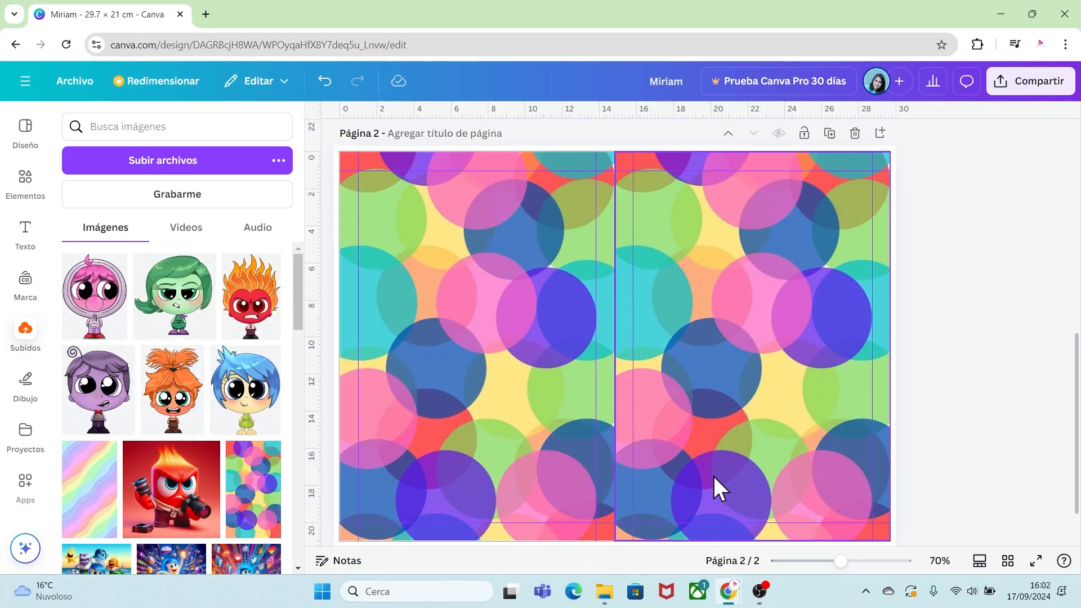
# Lock both bubble-pattern background panels on page 2.
pyautogui.click(493, 392)
pyautogui.rightClick(493, 392)
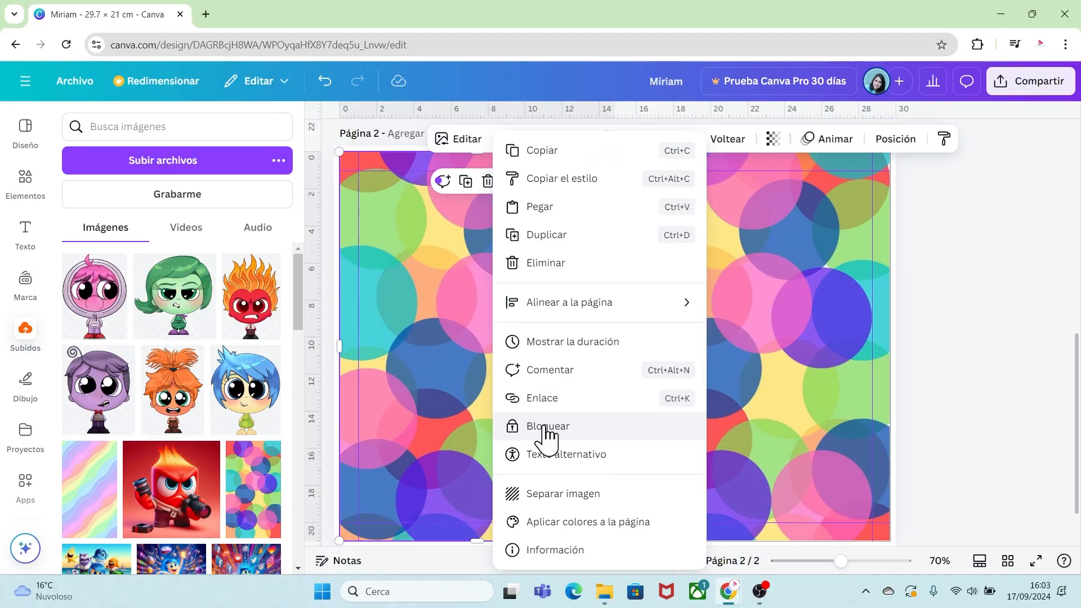
pyautogui.click(691, 370)
pyautogui.rightClick(696, 363)
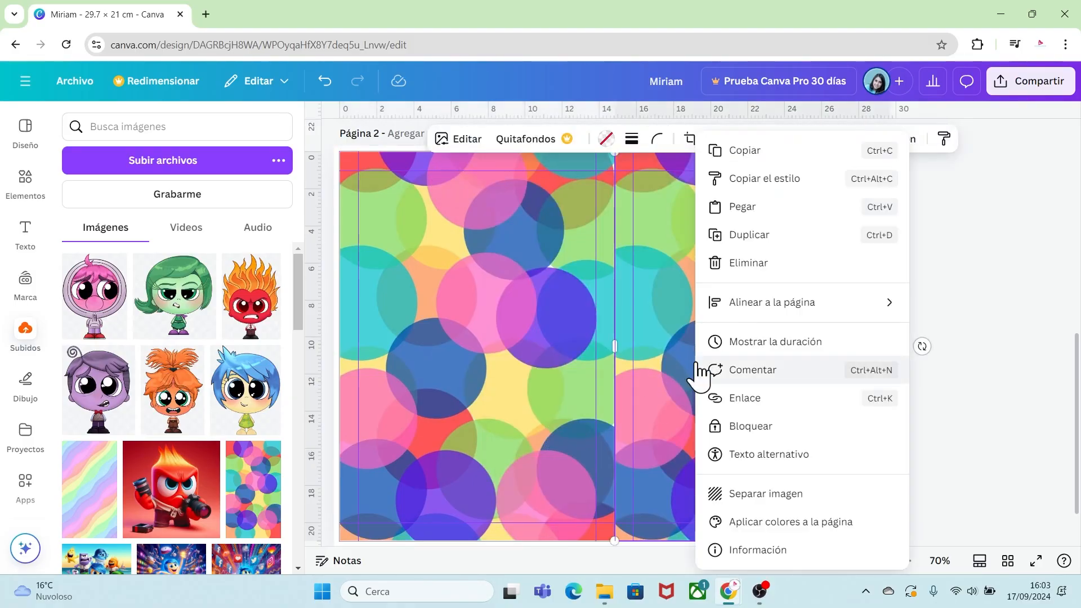
pyautogui.click(735, 426)
pyautogui.click(918, 401)
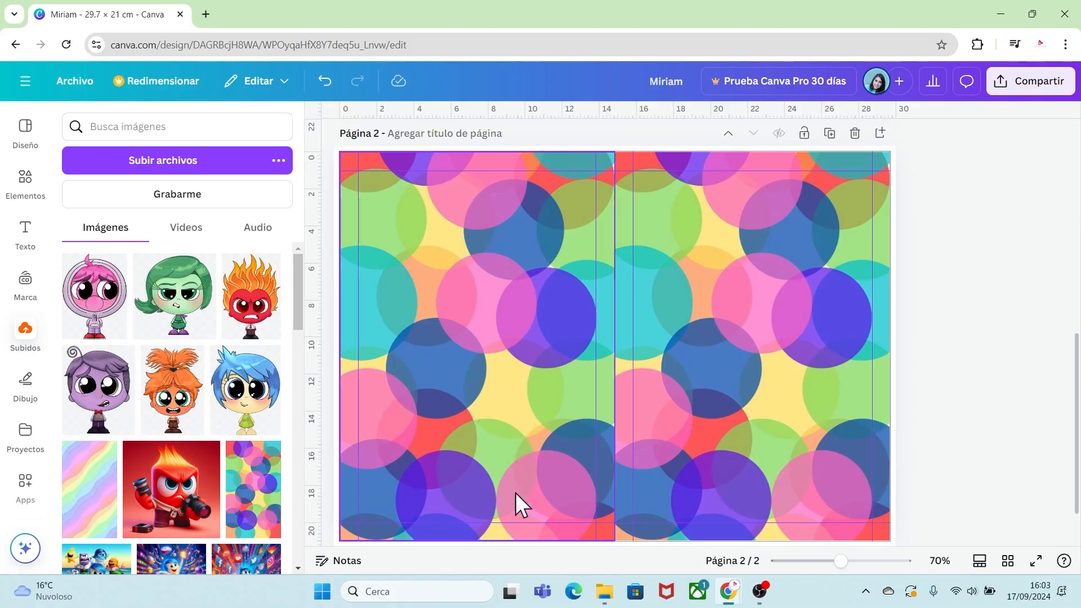
# Add the pink Embarrassment character and shrink it into the bottom-left corner of page 2.
pyautogui.click(88, 307)
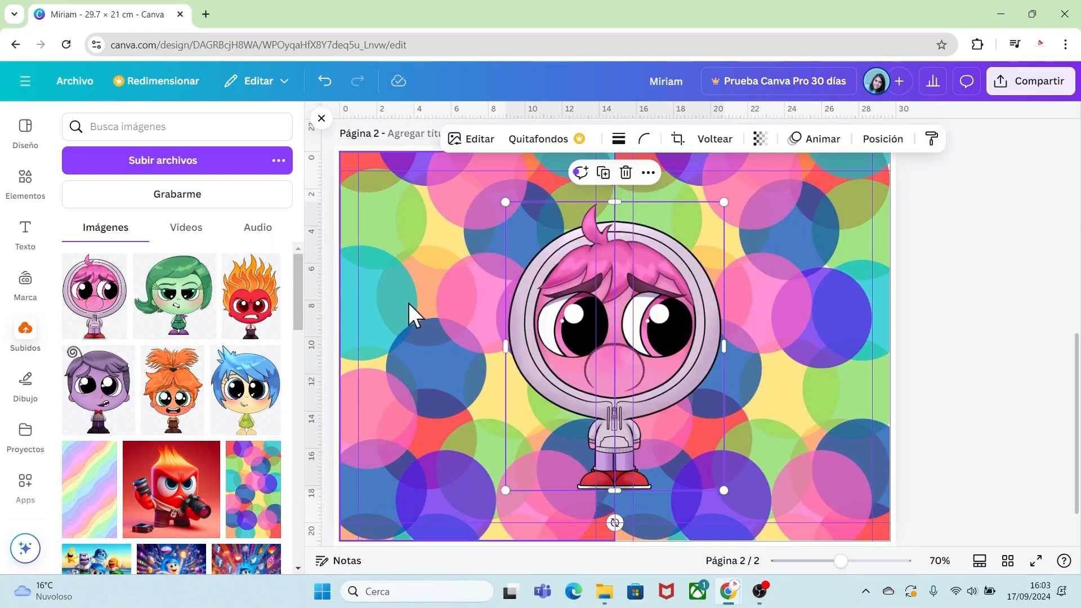
pyautogui.moveTo(585, 332); pyautogui.dragTo(396, 470)
pyautogui.moveTo(840, 561); pyautogui.dragTo(833, 562)
pyautogui.moveTo(512, 341); pyautogui.dragTo(459, 423)
pyautogui.moveTo(436, 460); pyautogui.dragTo(439, 425)
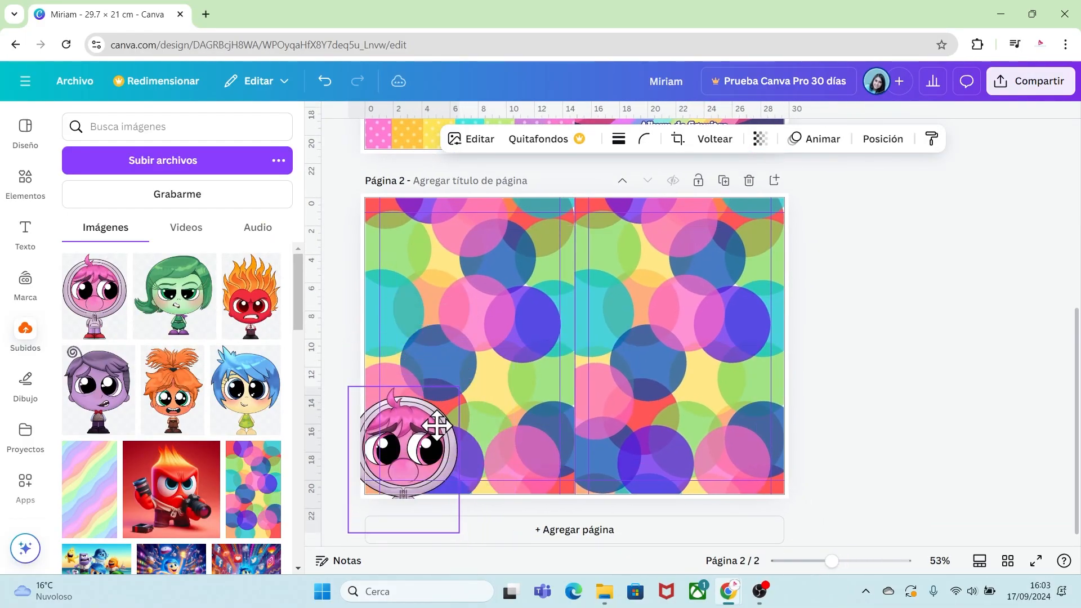
pyautogui.moveTo(349, 458); pyautogui.dragTo(365, 458)
pyautogui.moveTo(412, 531); pyautogui.dragTo(414, 495)
# Add the green Disgust character, resize it and place it beside Embarrassment along the bottom edge.
pyautogui.click(207, 317)
pyautogui.moveTo(563, 349); pyautogui.dragTo(506, 421)
pyautogui.moveTo(418, 314); pyautogui.dragTo(511, 407)
pyautogui.moveTo(567, 447); pyautogui.dragTo(484, 449)
pyautogui.moveTo(537, 409)
pyautogui.mouseDown()
pyautogui.moveTo(528, 417)
pyautogui.moveTo(535, 409)
pyautogui.mouseUp()
pyautogui.moveTo(480, 522); pyautogui.dragTo(481, 495)
# Add the blue Joy character, resize it and place it next to Disgust along the bottom edge.
pyautogui.click(246, 392)
pyautogui.moveTo(486, 235); pyautogui.dragTo(582, 353)
pyautogui.moveTo(648, 370); pyautogui.dragTo(612, 394)
pyautogui.moveTo(544, 432); pyautogui.dragTo(531, 445)
pyautogui.click(483, 448)
pyautogui.moveTo(426, 410); pyautogui.dragTo(420, 405)
pyautogui.click(554, 453)
pyautogui.moveTo(552, 523); pyautogui.dragTo(553, 495)
# Add the purple Ennui character, resize it and place it next to Joy along the bottom edge.
pyautogui.click(98, 390)
pyautogui.moveTo(483, 235); pyautogui.dragTo(528, 286)
pyautogui.moveTo(598, 362); pyautogui.dragTo(647, 426)
pyautogui.moveTo(714, 350); pyautogui.dragTo(673, 404)
pyautogui.moveTo(624, 429); pyautogui.dragTo(676, 397)
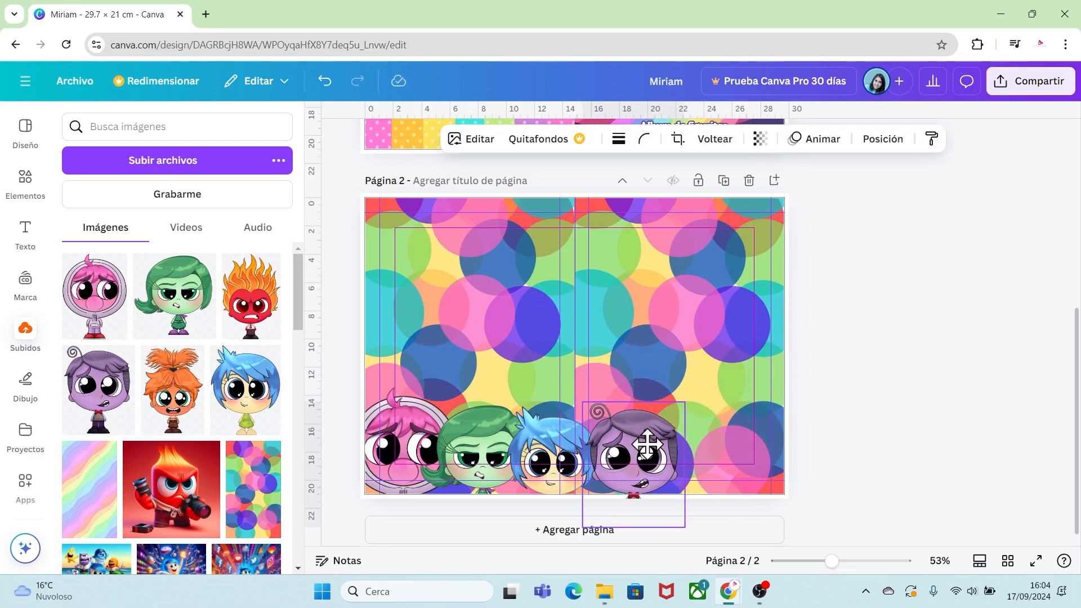
# Add the orange Anxiety character and place it next to Ennui along the bottom edge.
pyautogui.click(171, 389)
pyautogui.moveTo(543, 350); pyautogui.dragTo(673, 432)
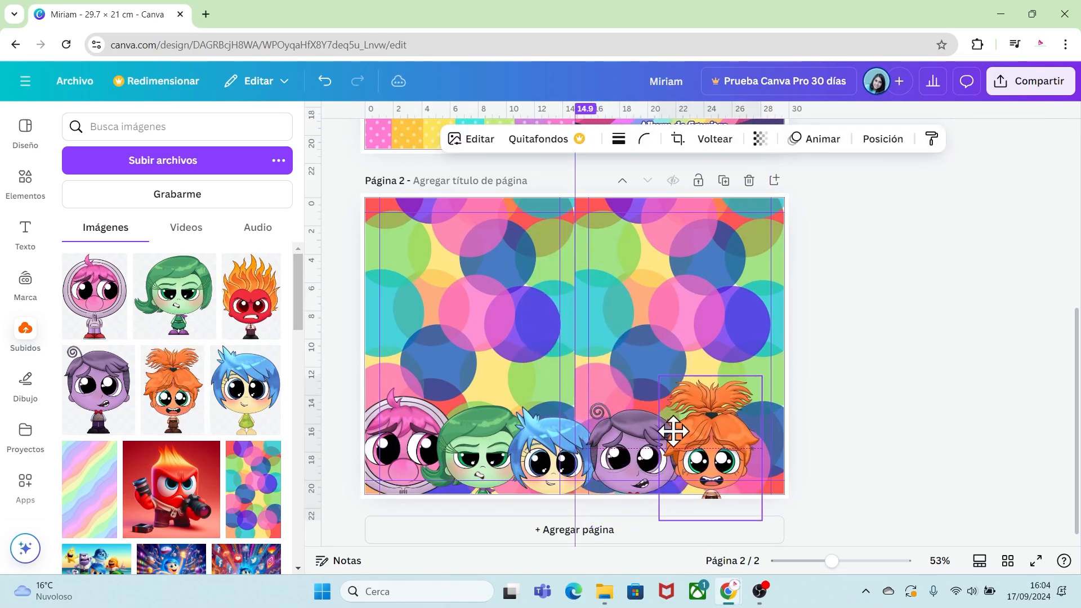
pyautogui.moveTo(709, 523); pyautogui.dragTo(701, 496)
# Add the Sadness character with glasses, resize it and tuck it into the bottom-right corner.
pyautogui.moveTo(298, 315); pyautogui.dragTo(298, 362)
pyautogui.click(245, 451)
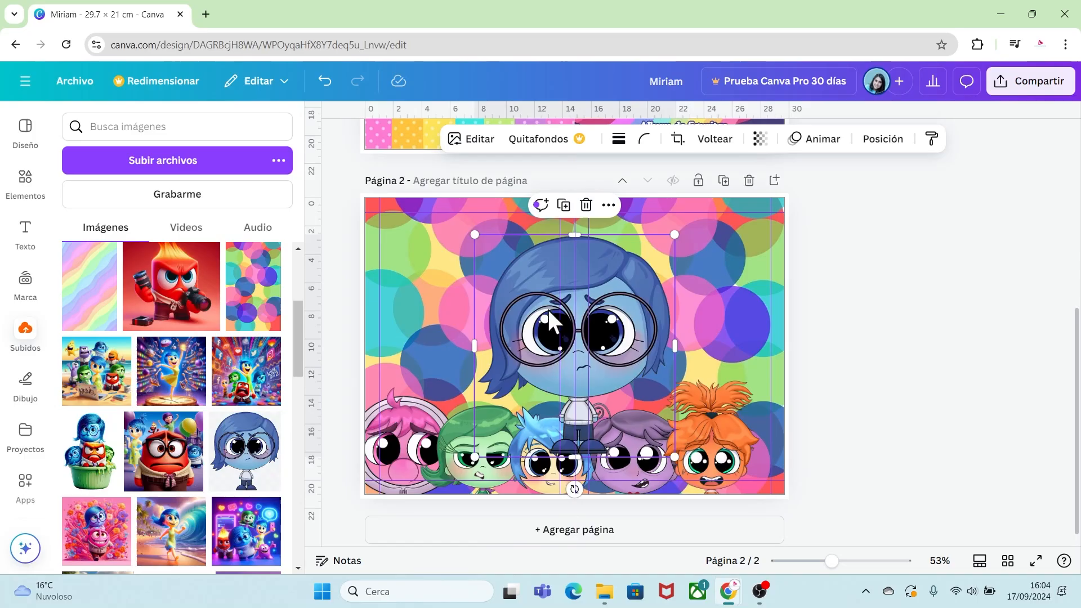
pyautogui.moveTo(548, 308); pyautogui.dragTo(753, 395)
pyautogui.moveTo(680, 321); pyautogui.dragTo(736, 386)
pyautogui.moveTo(757, 430); pyautogui.dragTo(720, 421)
pyautogui.moveTo(843, 536); pyautogui.dragTo(822, 516)
pyautogui.moveTo(734, 429)
pyautogui.mouseDown()
pyautogui.moveTo(755, 432)
pyautogui.moveTo(752, 442)
pyautogui.mouseUp()
pyautogui.moveTo(842, 457); pyautogui.dragTo(787, 454)
pyautogui.moveTo(751, 527); pyautogui.dragTo(755, 498)
pyautogui.click(837, 428)
pyautogui.click(706, 398)
pyautogui.moveTo(763, 374); pyautogui.dragTo(756, 382)
pyautogui.click(835, 434)
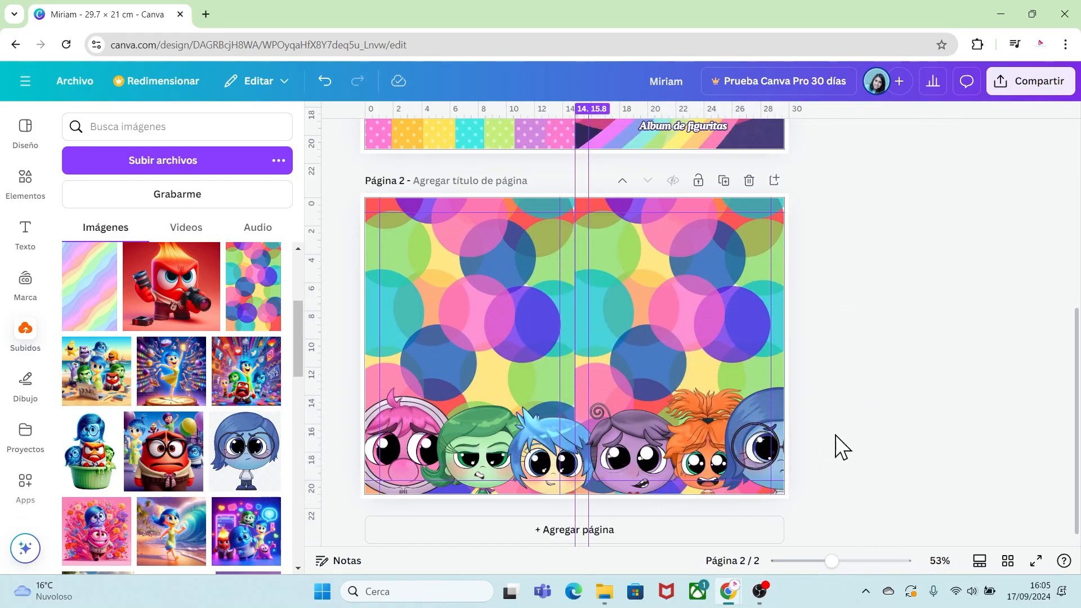
# Select all six character layers and group them together.
pyautogui.rightClick(734, 439)
pyautogui.moveTo(803, 278)
pyautogui.click(642, 394)
pyautogui.keyDown('shift'); pyautogui.click(228, 299); pyautogui.keyUp('shift')
pyautogui.keyDown('shift'); pyautogui.click(228, 341); pyautogui.keyUp('shift')
pyautogui.keyDown('shift'); pyautogui.click(222, 384); pyautogui.keyUp('shift')
pyautogui.keyDown('shift'); pyautogui.click(212, 426); pyautogui.keyUp('shift')
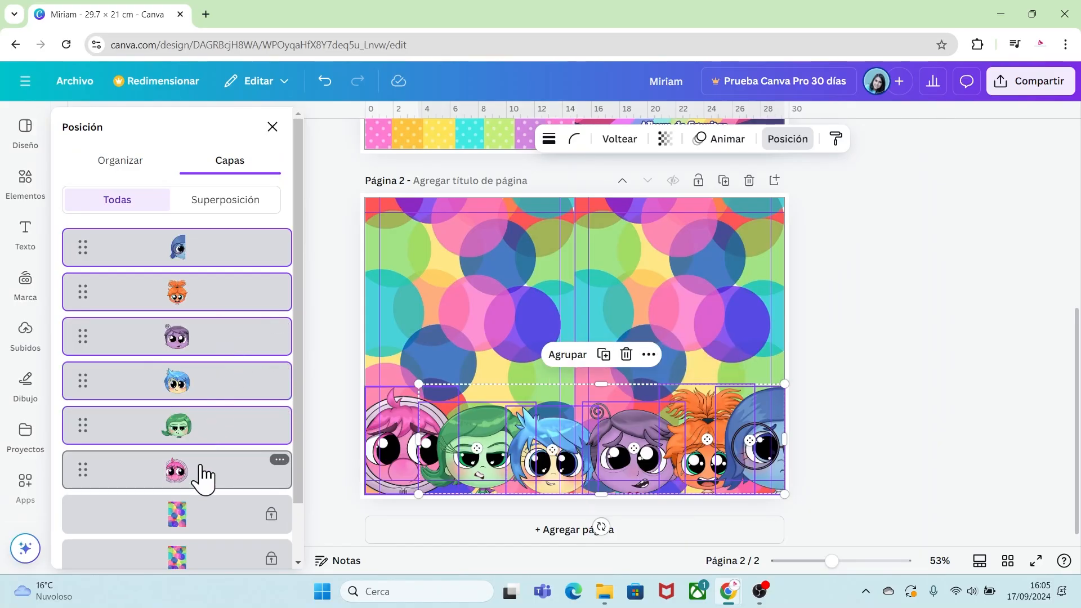
pyautogui.keyDown('shift'); pyautogui.click(201, 469); pyautogui.keyUp('shift')
pyautogui.click(541, 356)
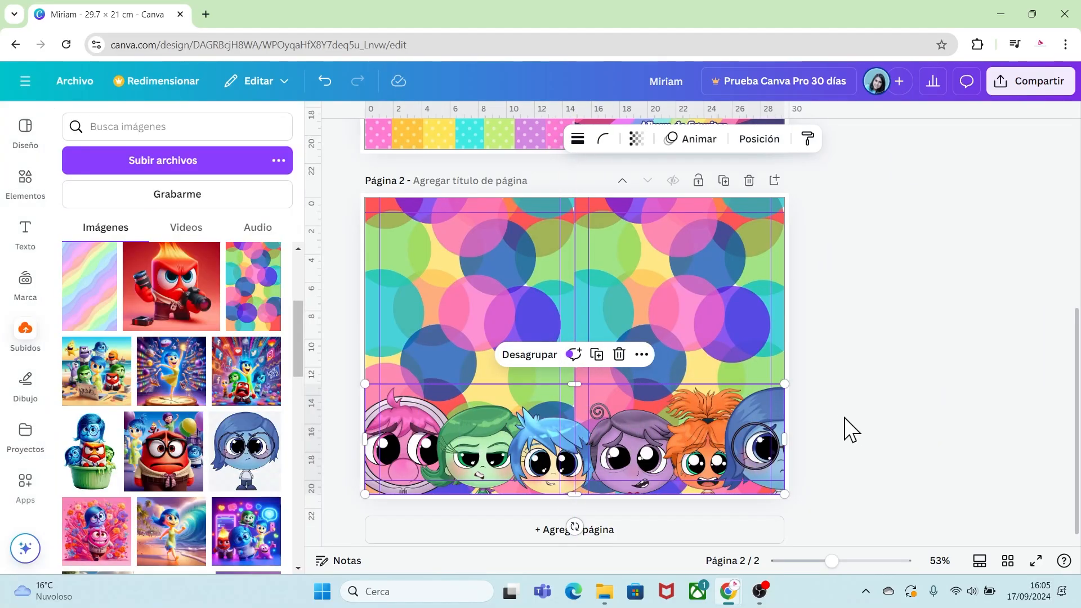
pyautogui.click(848, 439)
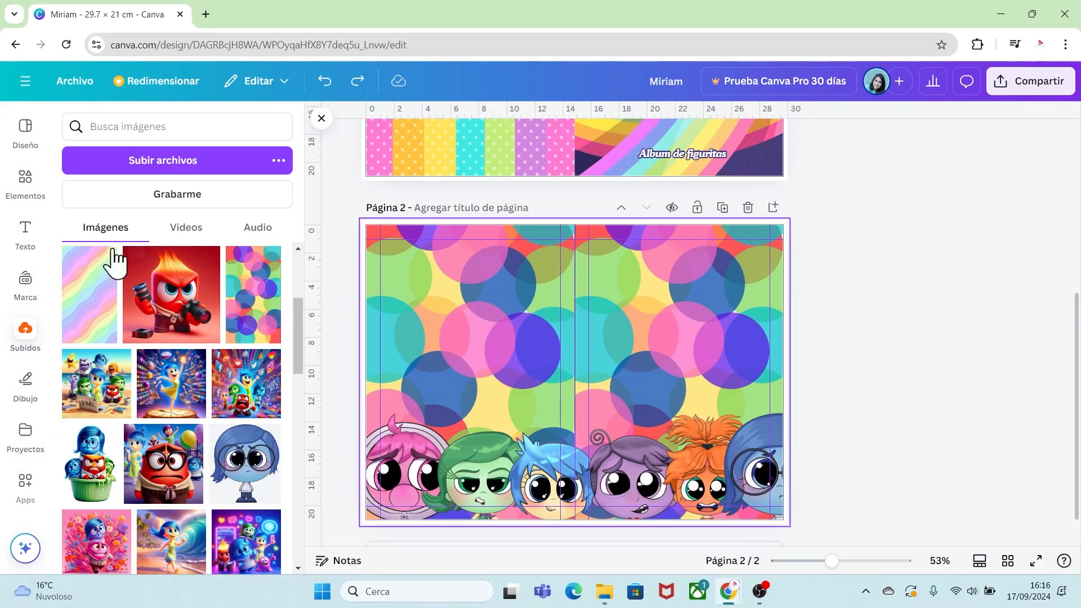
# Search elements for marco frames and add a square photo frame to the middle of page 2.
pyautogui.click(24, 182)
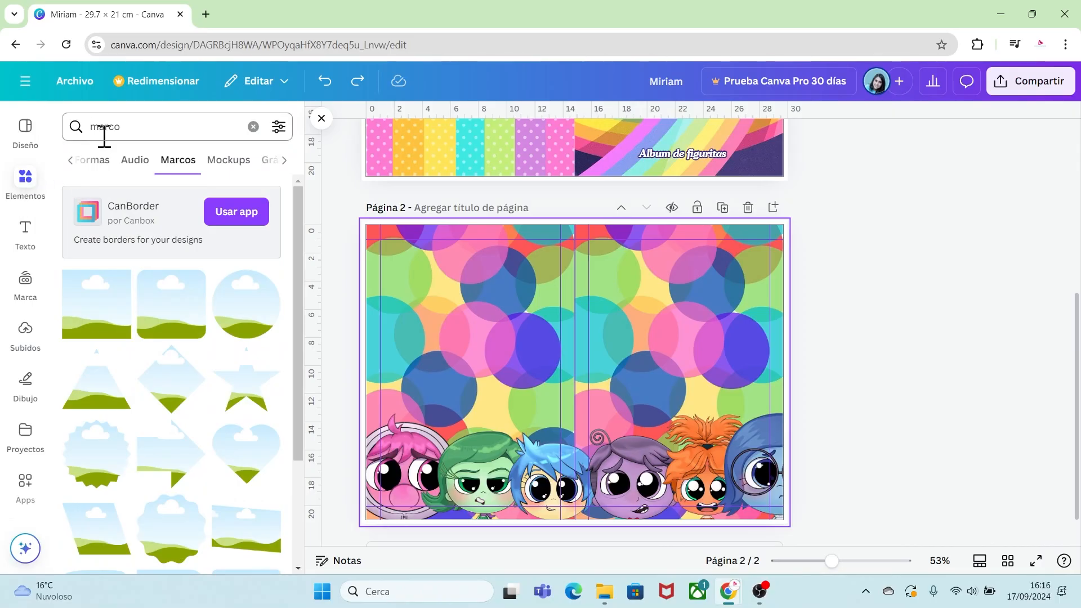
pyautogui.click(120, 282)
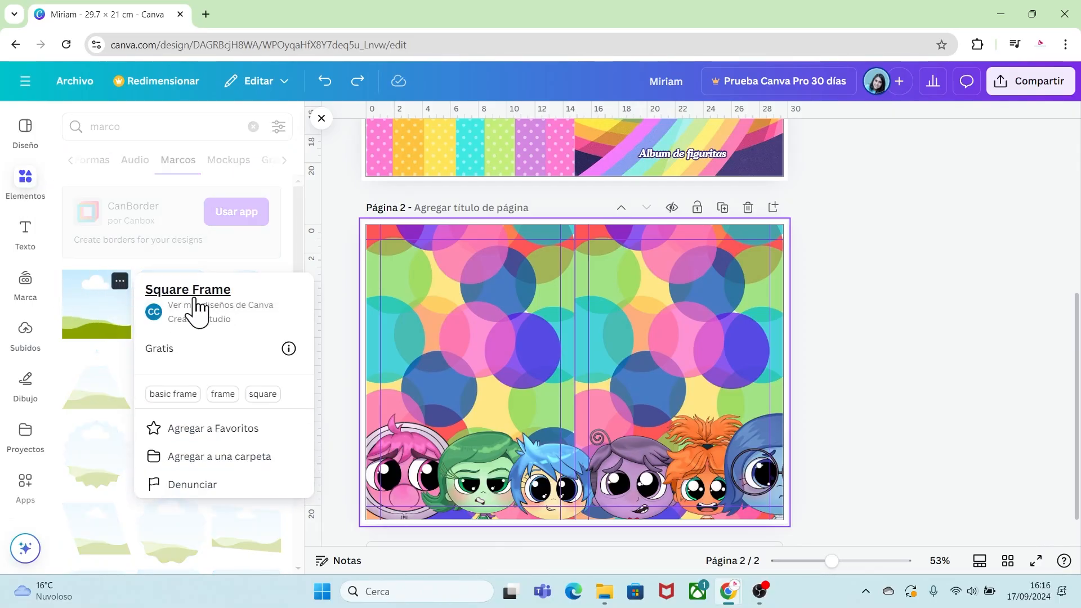
pyautogui.click(106, 303)
pyautogui.click(90, 324)
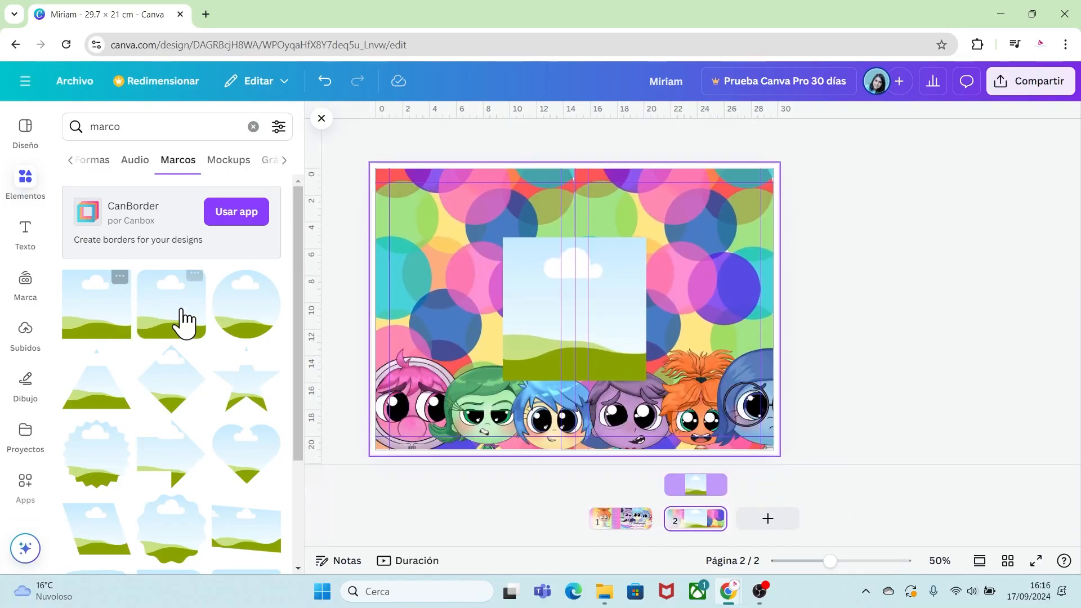
pyautogui.click(545, 320)
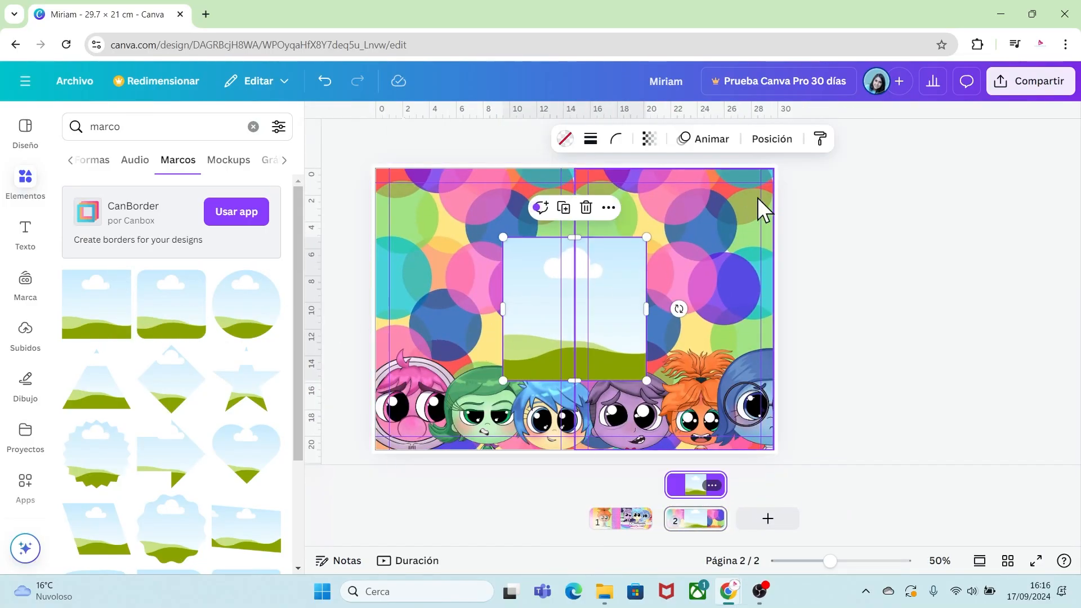
# Resize the square photo frame to 6.1 cm wide by 8.7 cm high.
pyautogui.click(772, 140)
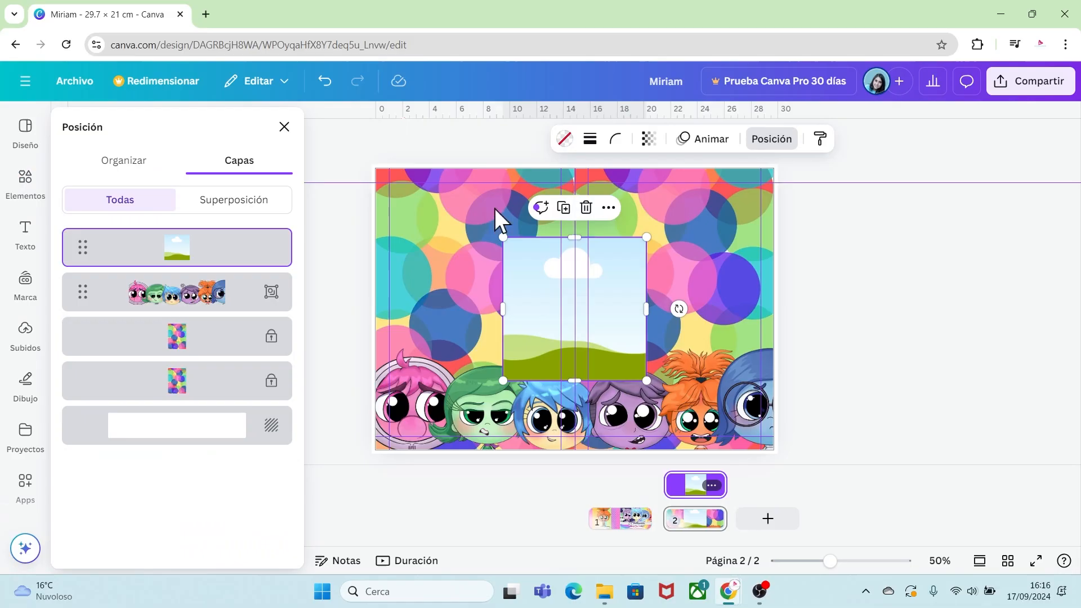
pyautogui.click(126, 163)
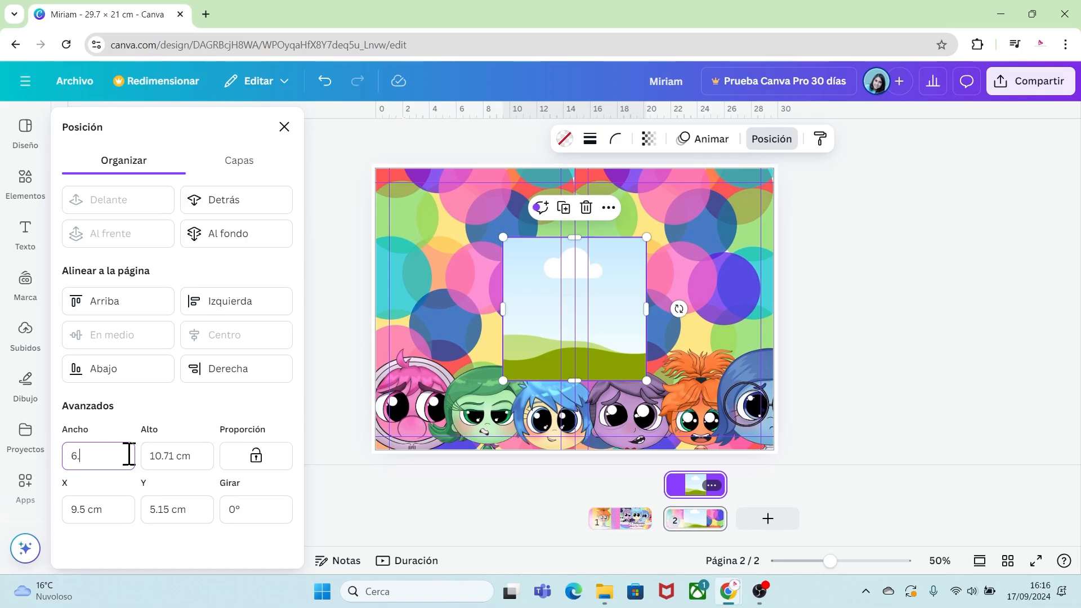
pyautogui.click(179, 466)
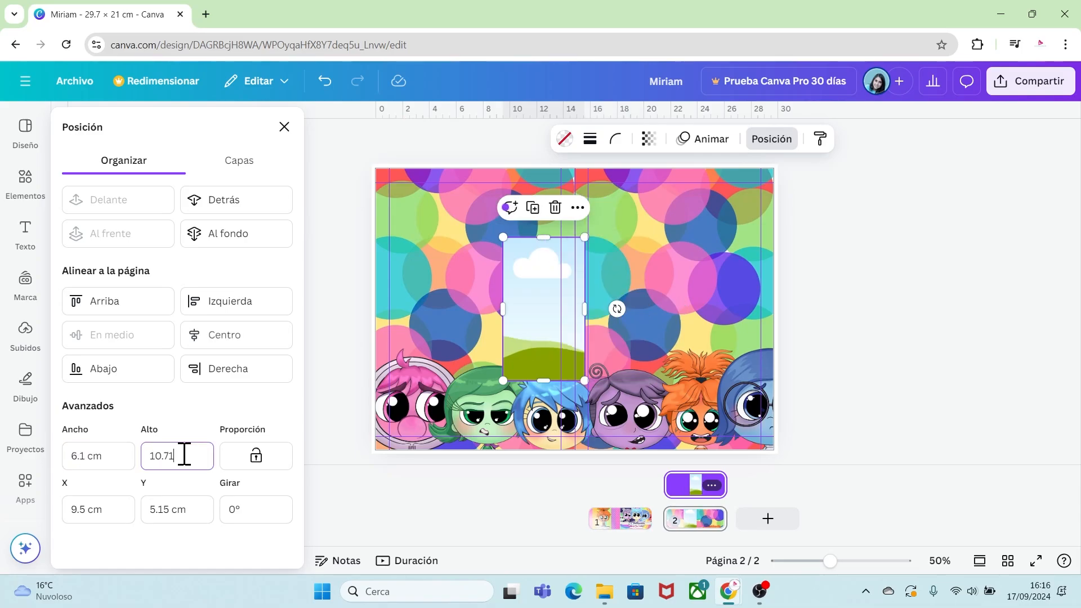
pyautogui.press('BackSpace')
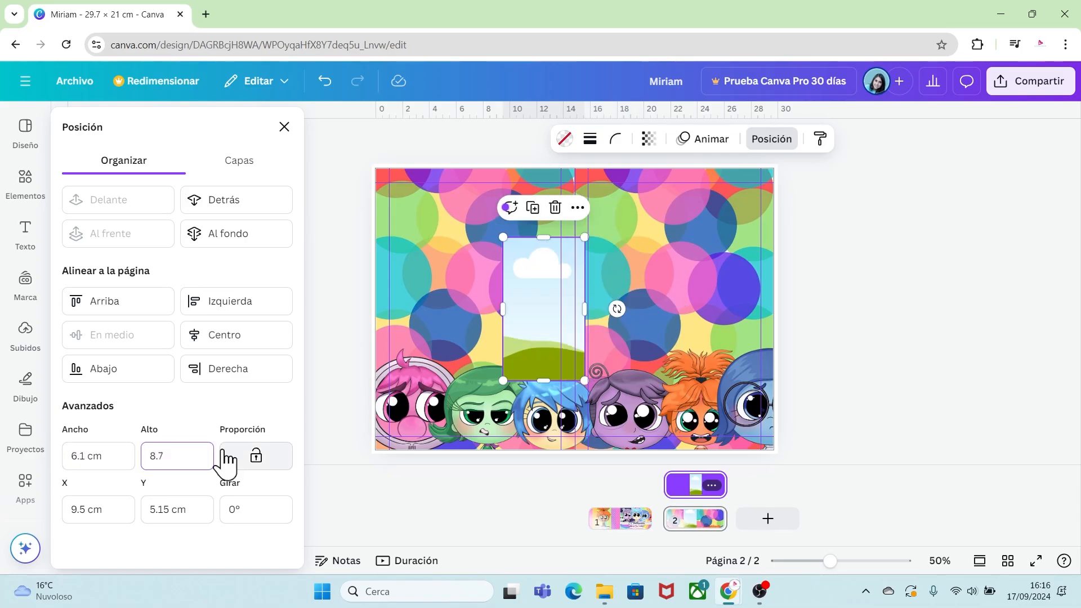
pyautogui.click(108, 454)
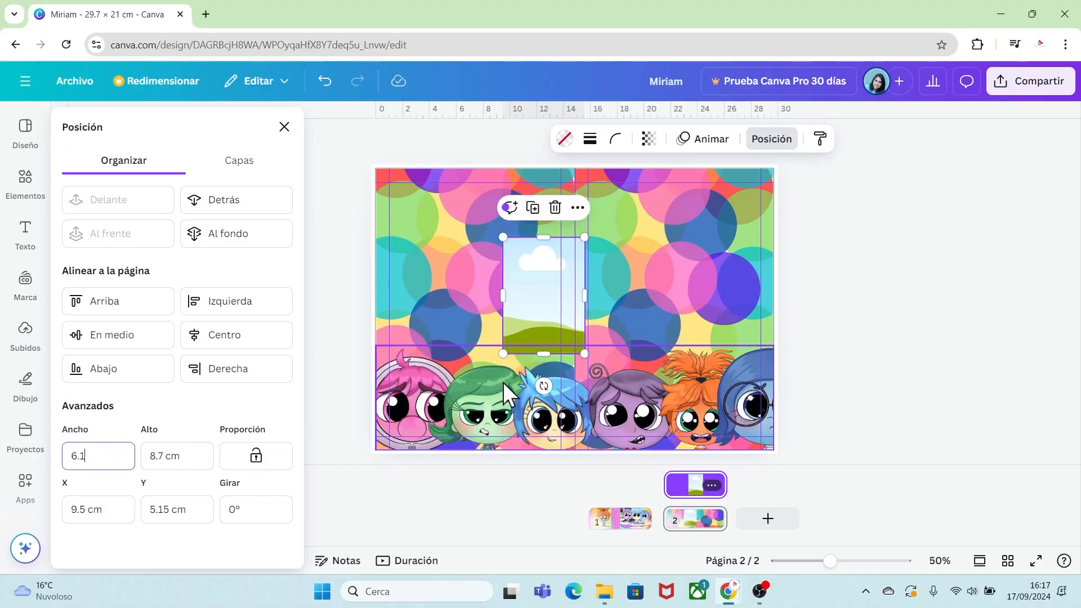
# Move the resized photo frame into the upper-left corner of page 2.
pyautogui.click(451, 302)
pyautogui.click(527, 299)
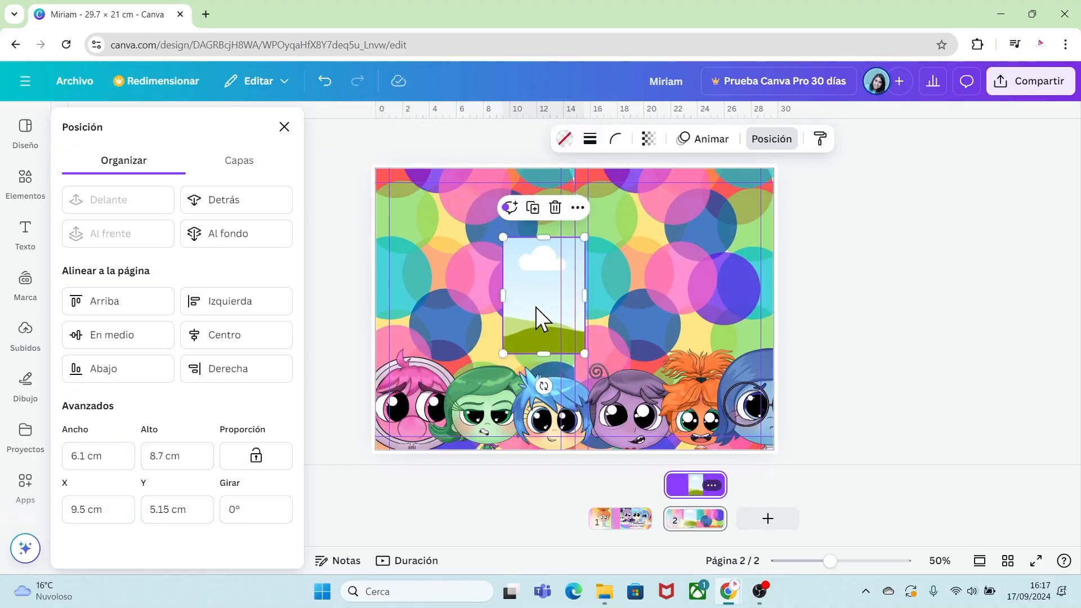
pyautogui.moveTo(539, 299); pyautogui.dragTo(426, 243)
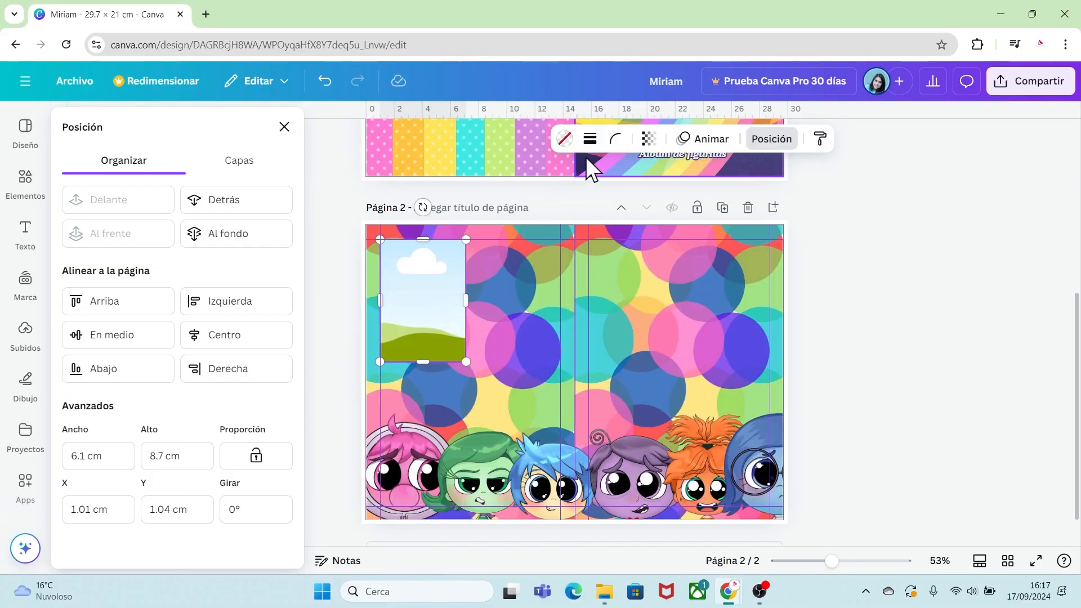
# Give the photo frame a solid white border with thickness 4.
pyautogui.click(590, 139)
pyautogui.click(552, 181)
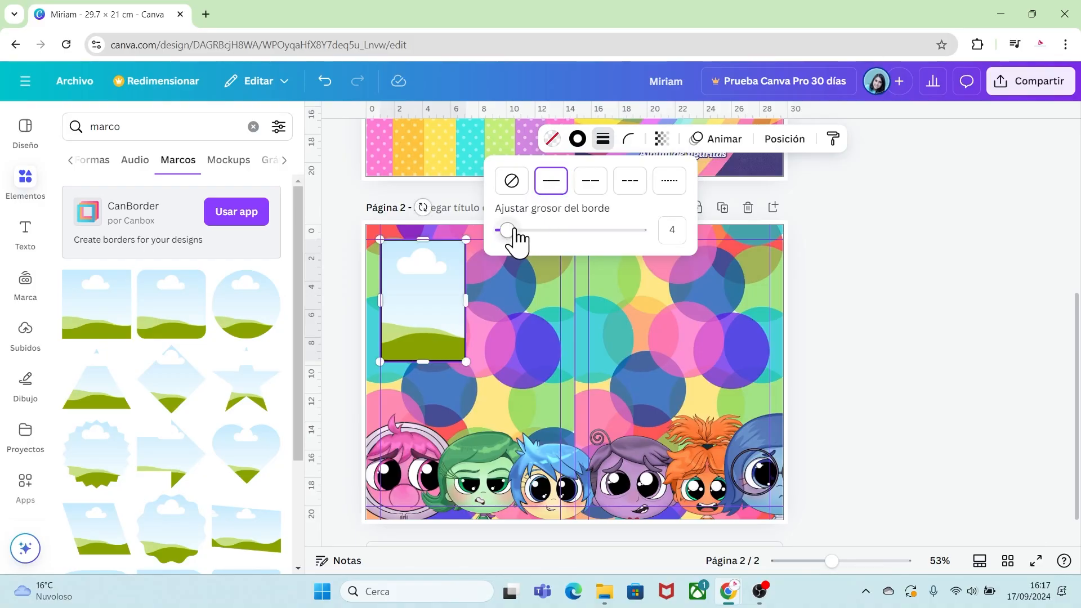
pyautogui.moveTo(514, 237); pyautogui.dragTo(515, 241)
pyautogui.click(578, 141)
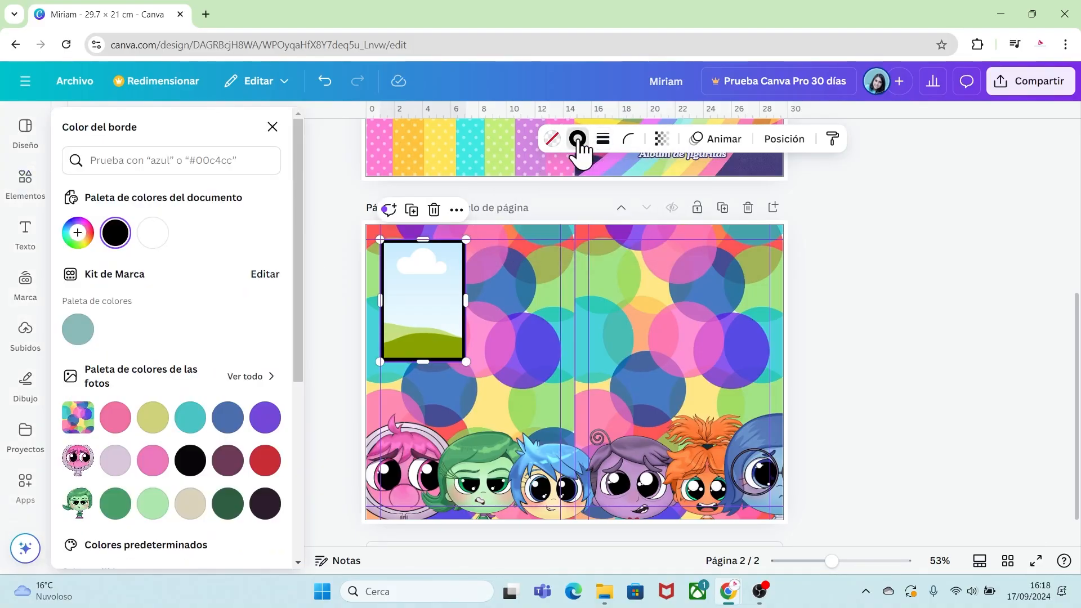
pyautogui.click(153, 233)
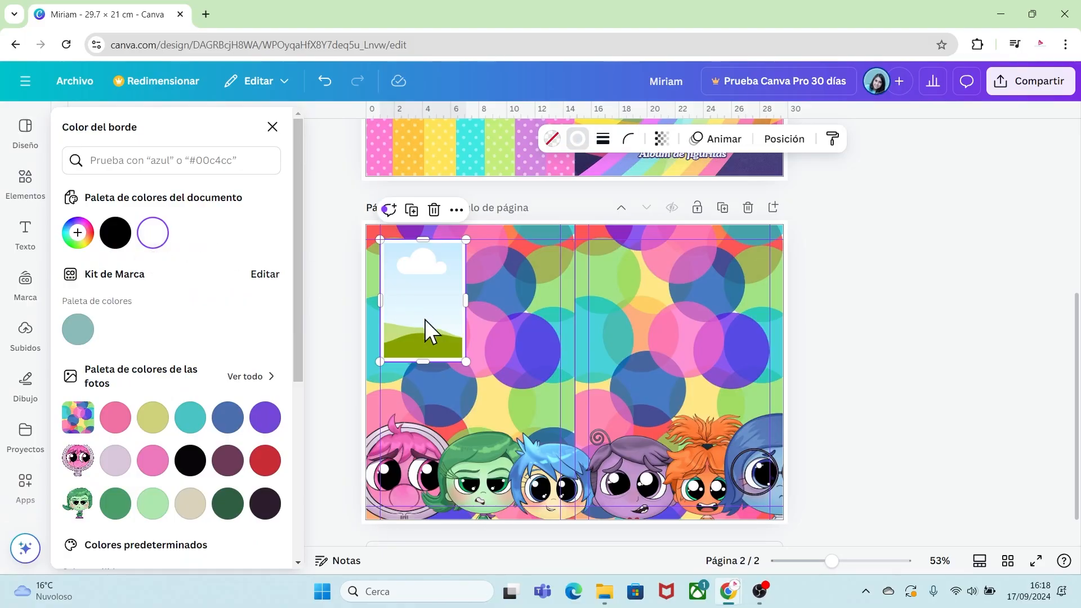
pyautogui.click(486, 330)
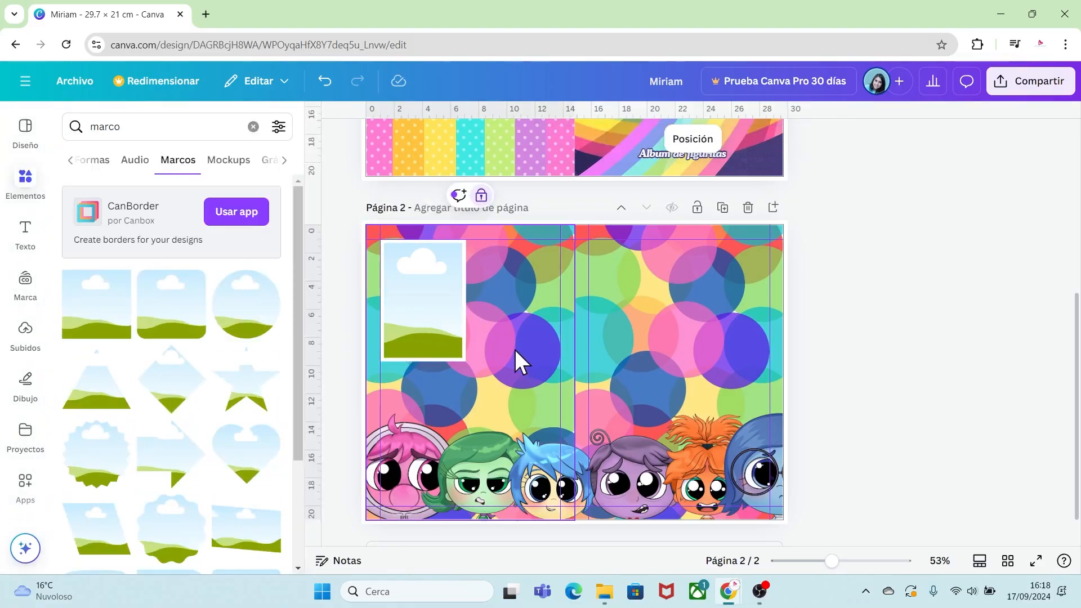
# Add a circle frame, size it to 2 cm by 2 cm and place it in the upper half of the photo frame.
pyautogui.click(414, 314)
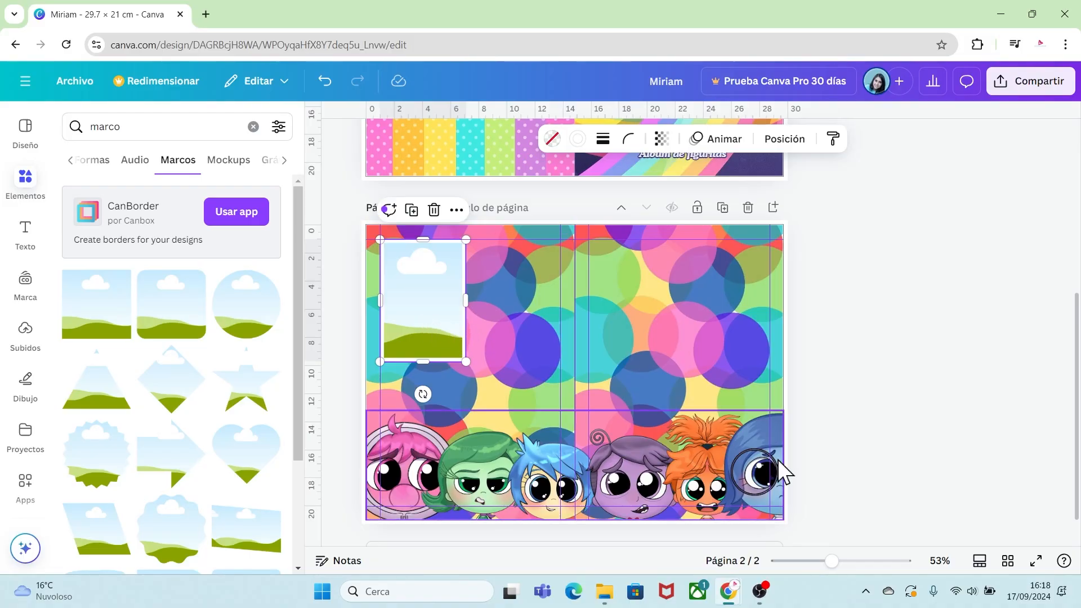
pyautogui.moveTo(831, 562); pyautogui.dragTo(854, 562)
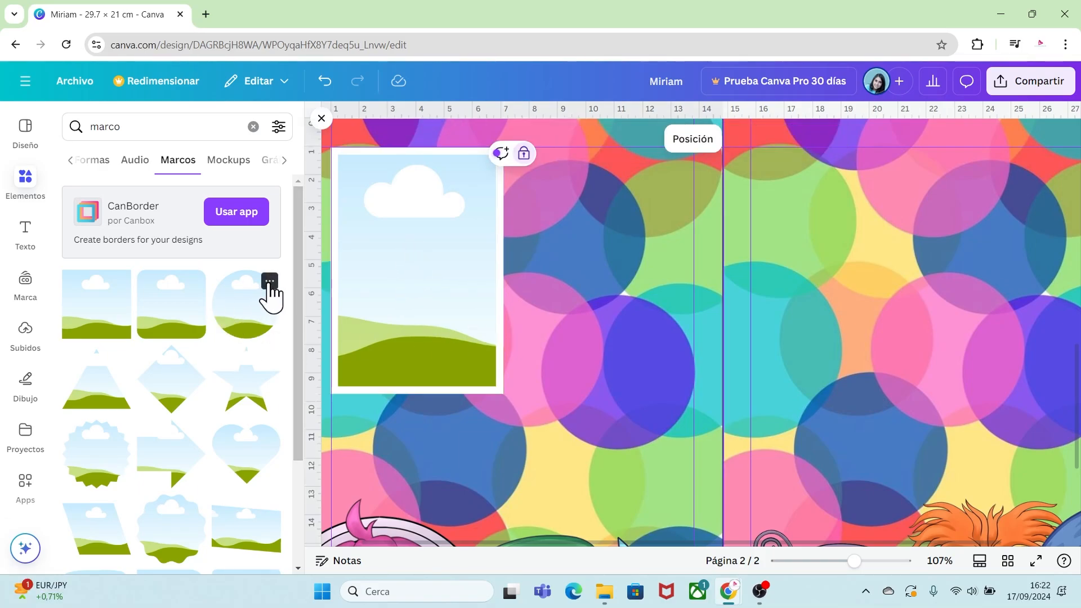
pyautogui.click(270, 281)
pyautogui.click(251, 320)
pyautogui.click(248, 320)
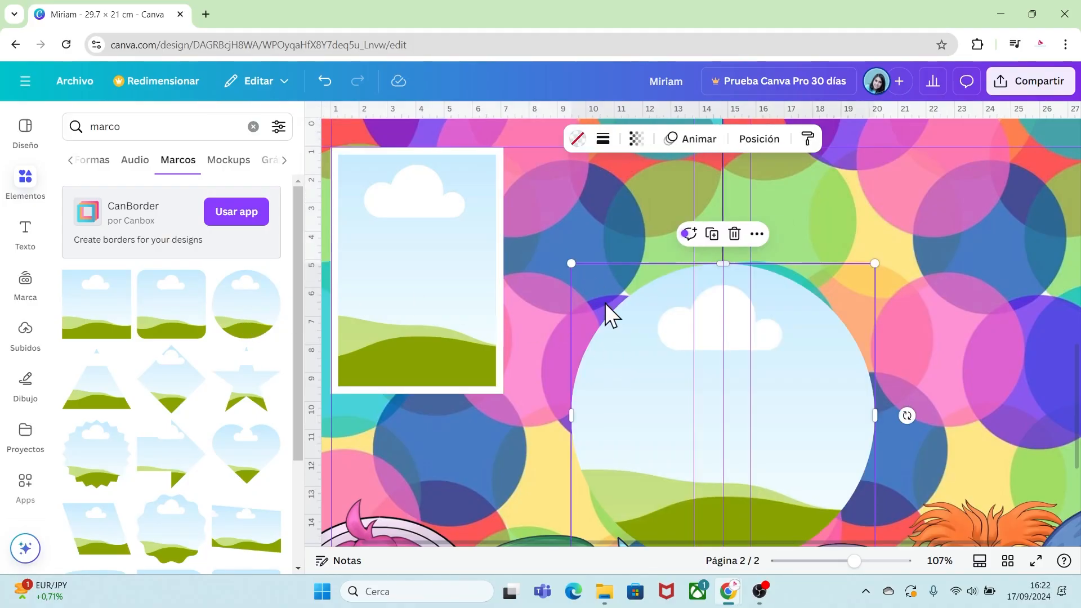
pyautogui.click(759, 139)
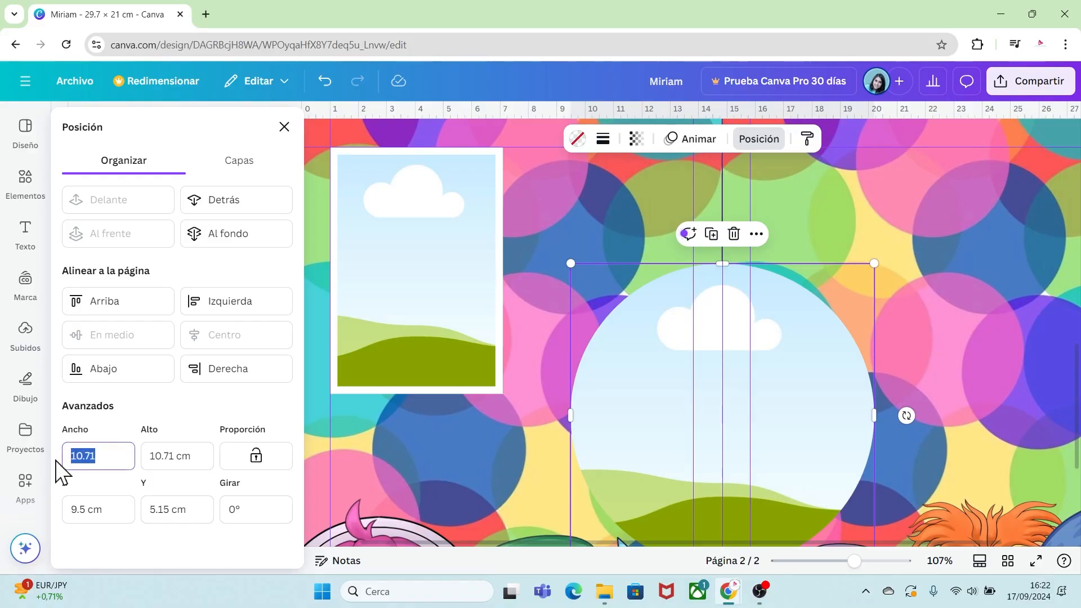
pyautogui.click(191, 455)
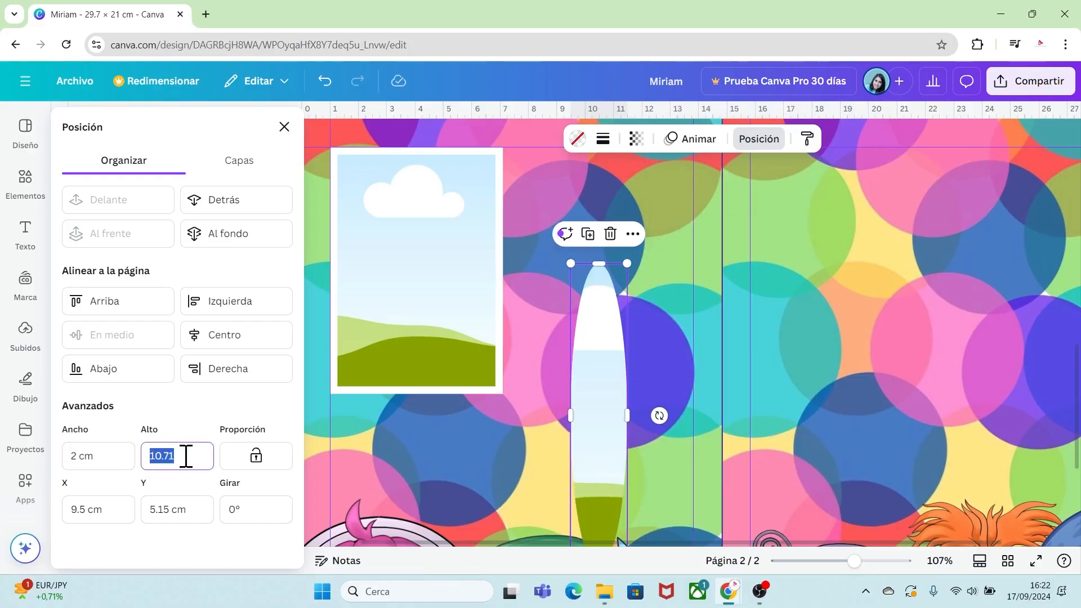
pyautogui.click(125, 452)
pyautogui.moveTo(599, 294); pyautogui.dragTo(418, 271)
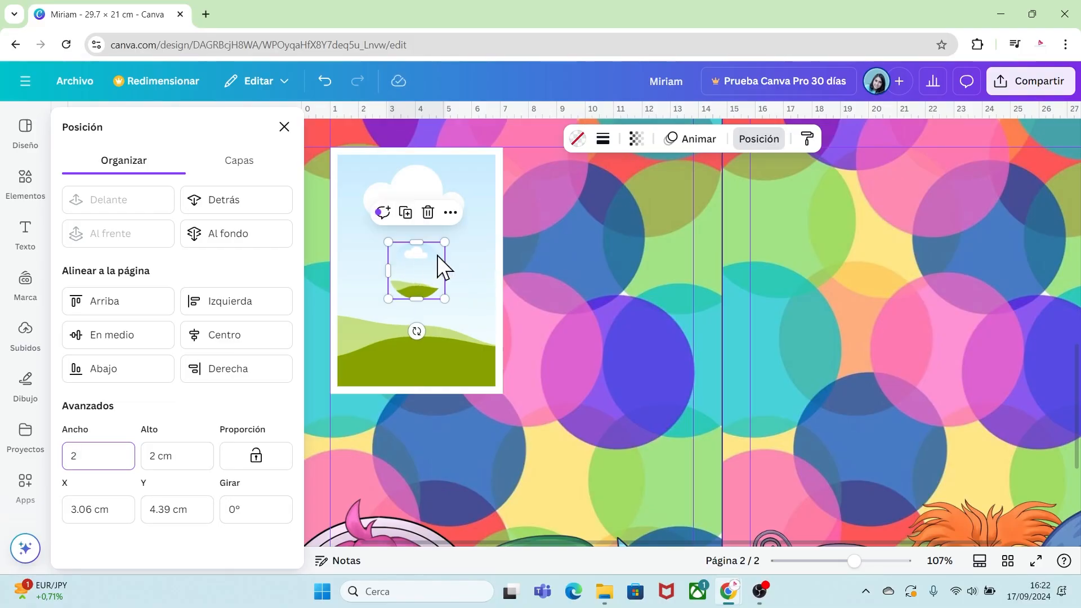
# Fill the circle with the dark purple #453D7A sampled from the cover page.
pyautogui.click(578, 138)
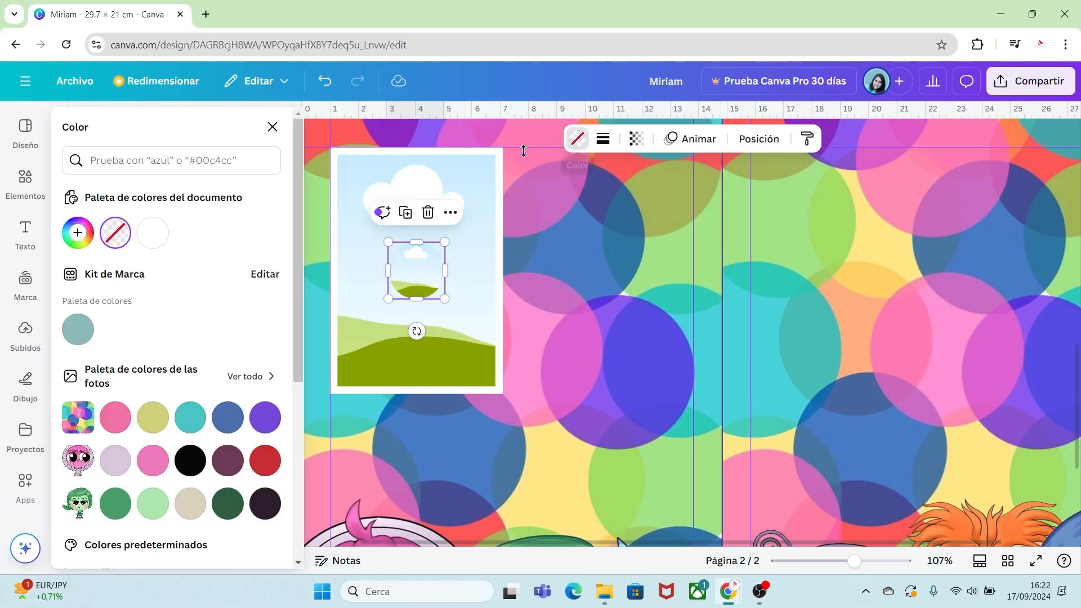
pyautogui.click(77, 232)
pyautogui.click(257, 417)
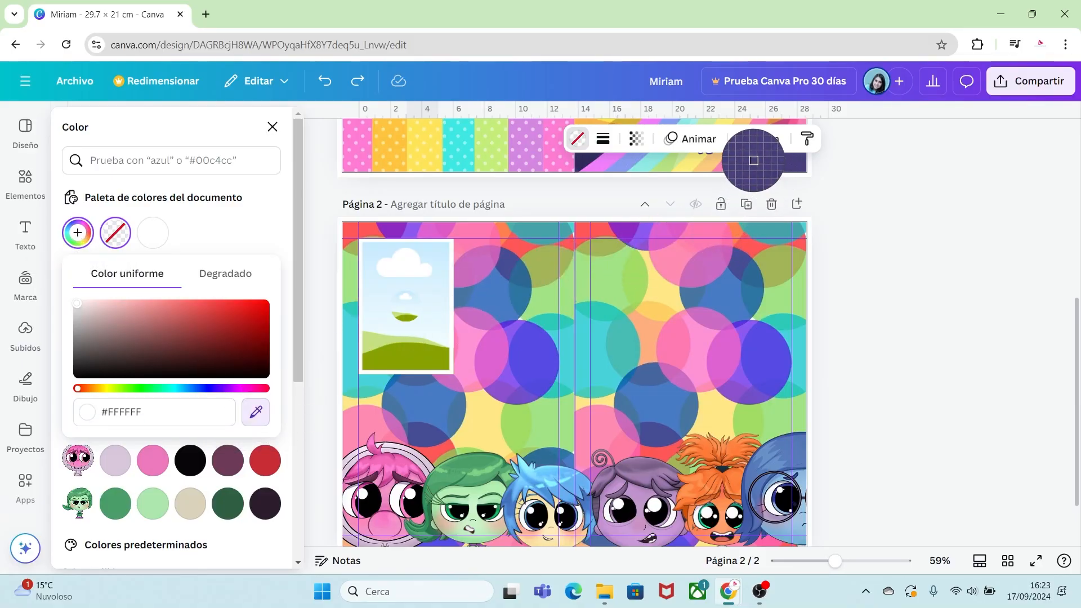
pyautogui.click(756, 161)
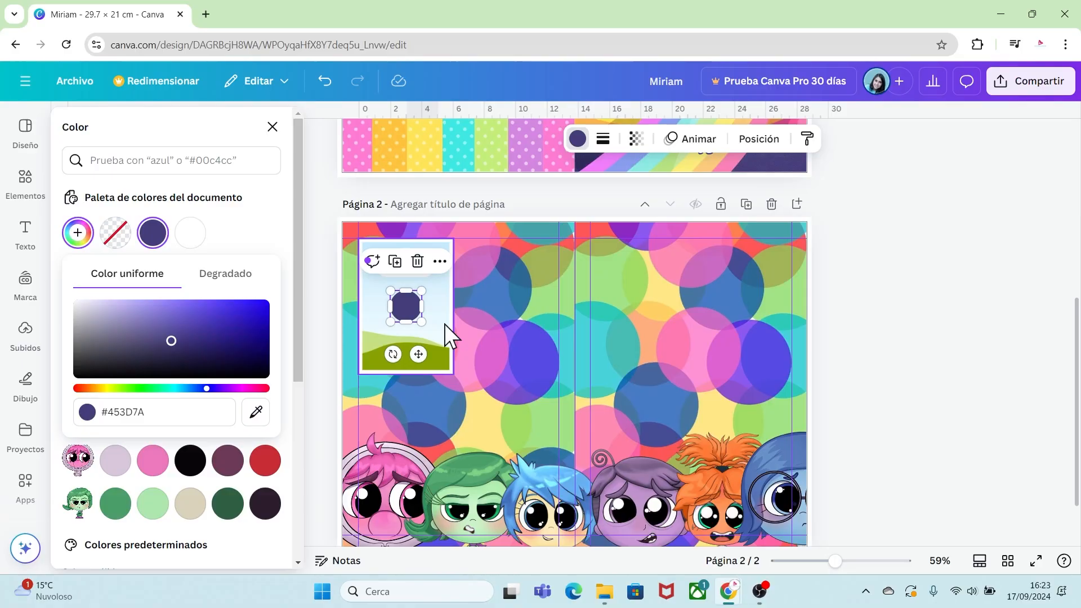
pyautogui.click(897, 360)
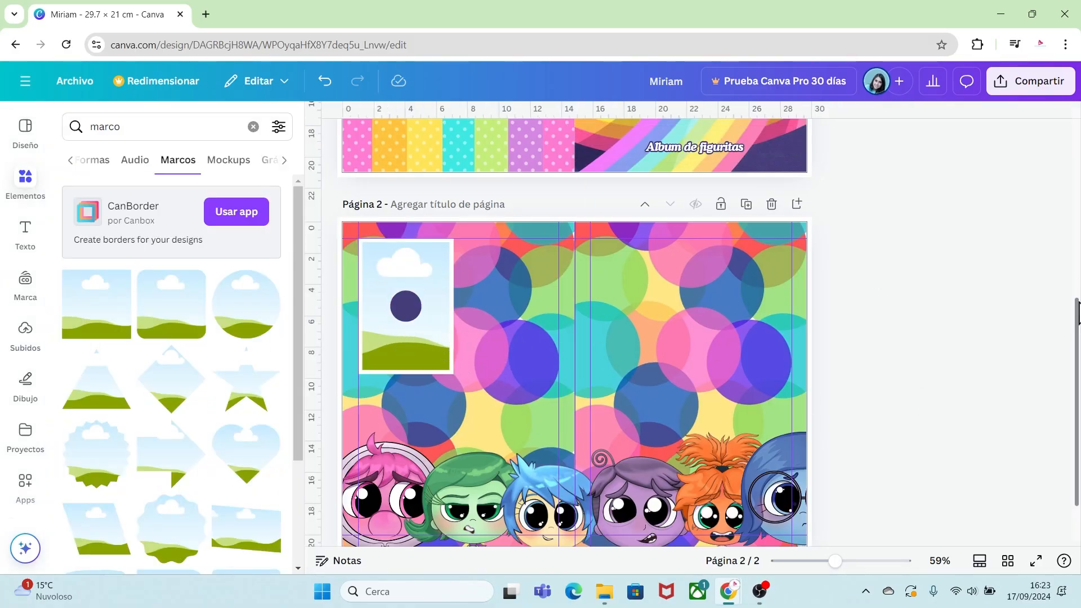
# Add the number 1 in Cooper BT at size 47.5 and center it on the purple circle.
pyautogui.moveTo(1080, 317); pyautogui.dragTo(1080, 279)
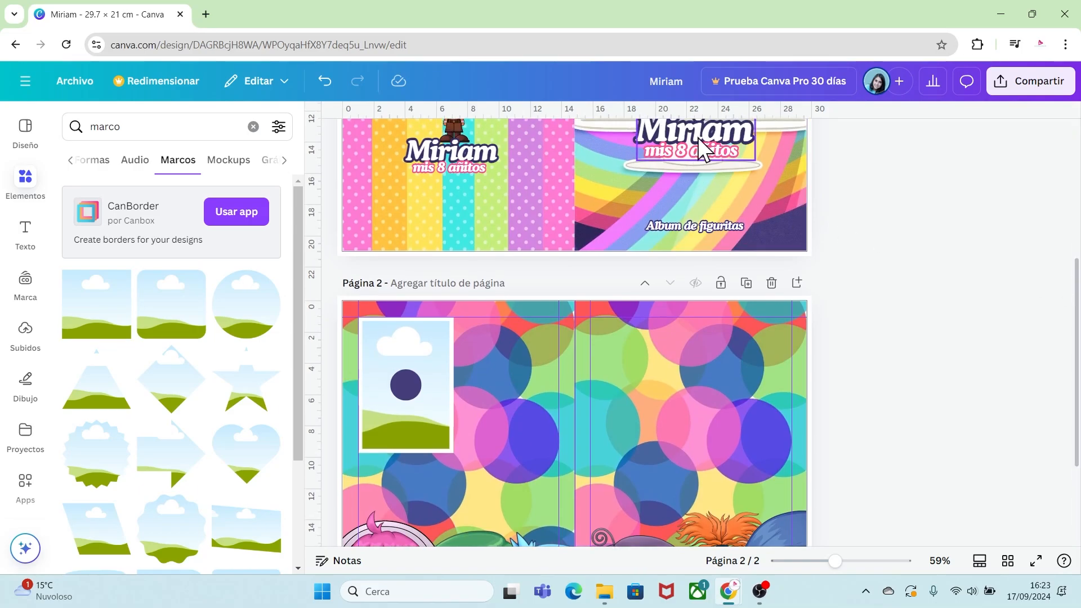
pyautogui.doubleClick(530, 299)
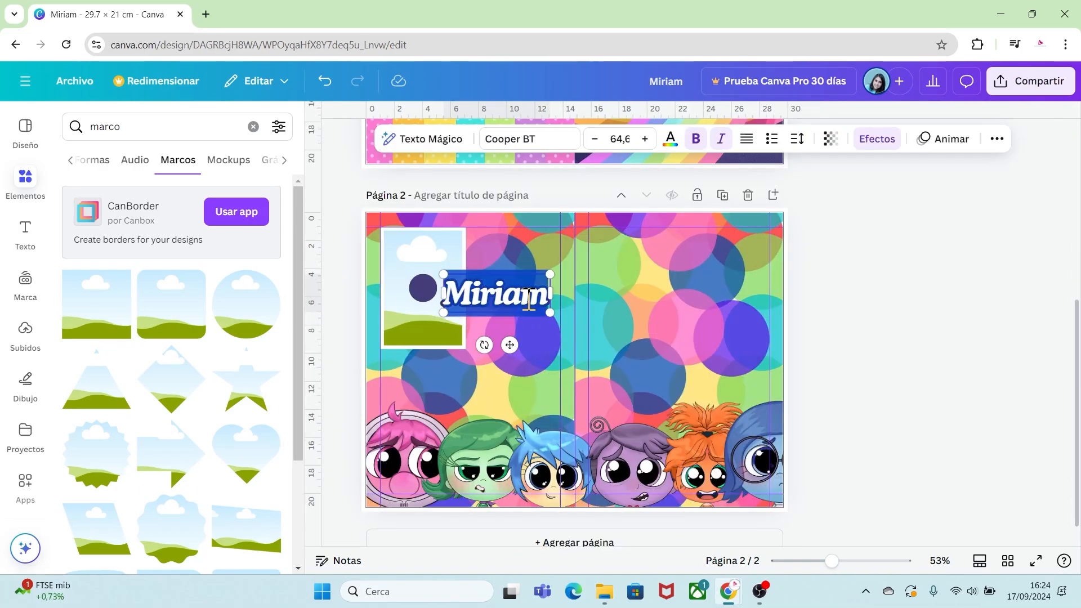
pyautogui.press('BackSpace')
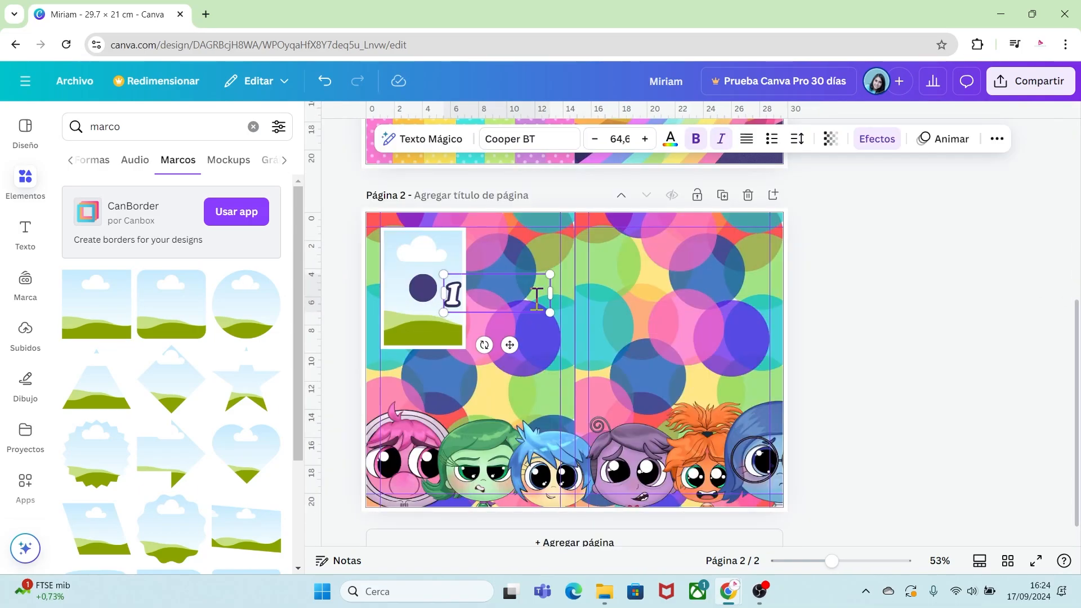
pyautogui.moveTo(550, 294); pyautogui.dragTo(423, 290)
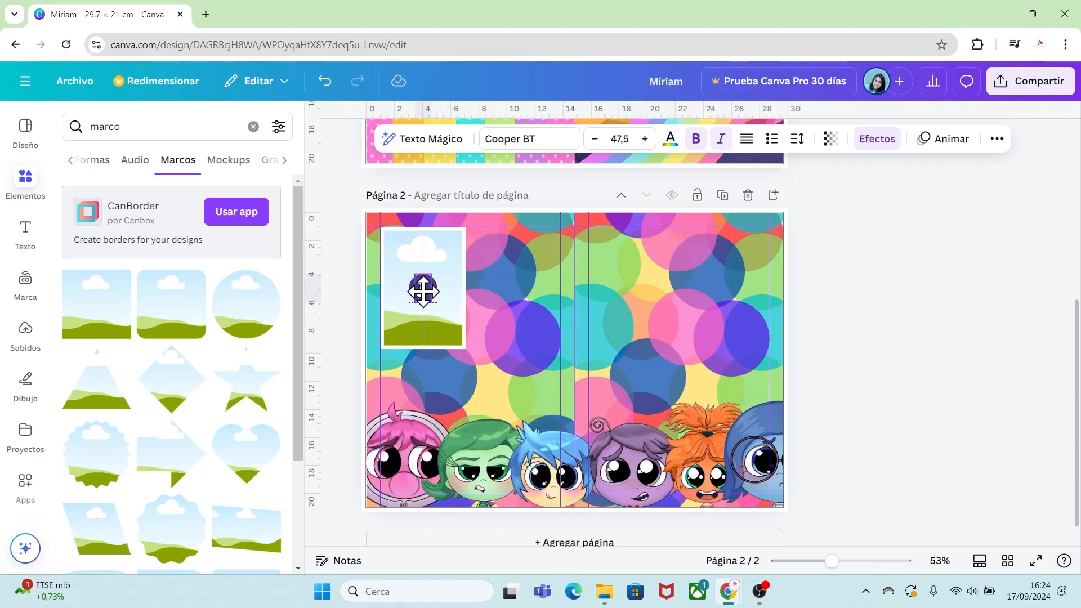
pyautogui.click(835, 354)
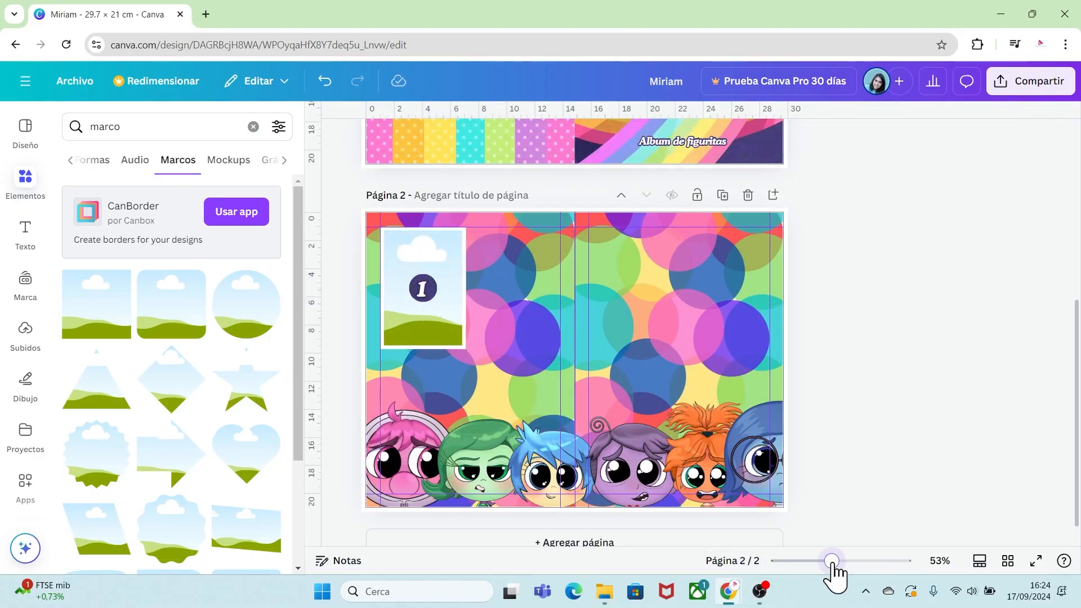
# Select the photo frame, circle and number together and group them.
pyautogui.moveTo(832, 561); pyautogui.dragTo(850, 564)
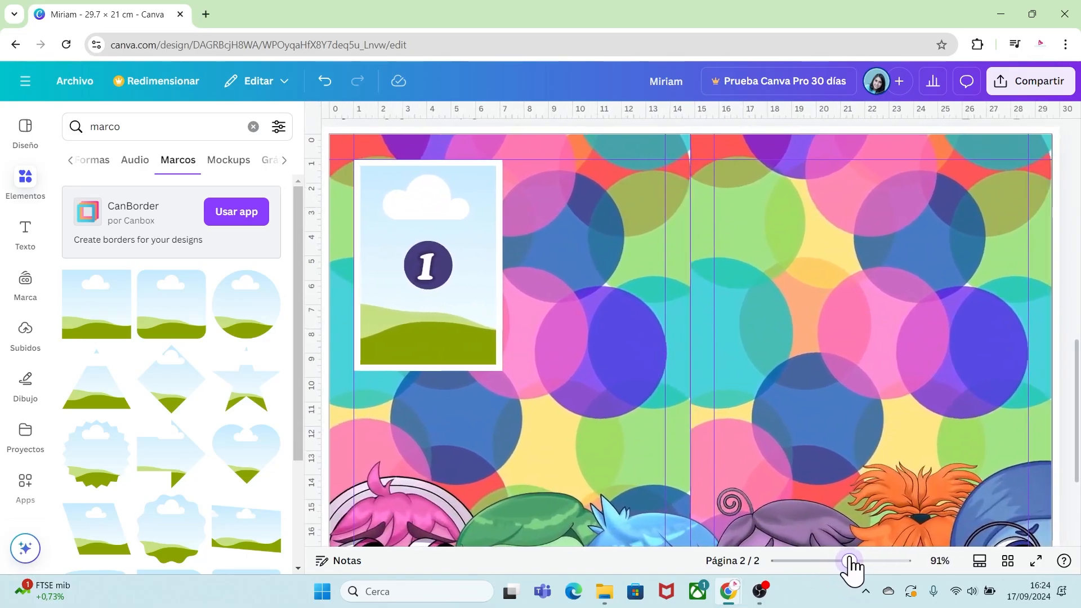
pyautogui.click(437, 282)
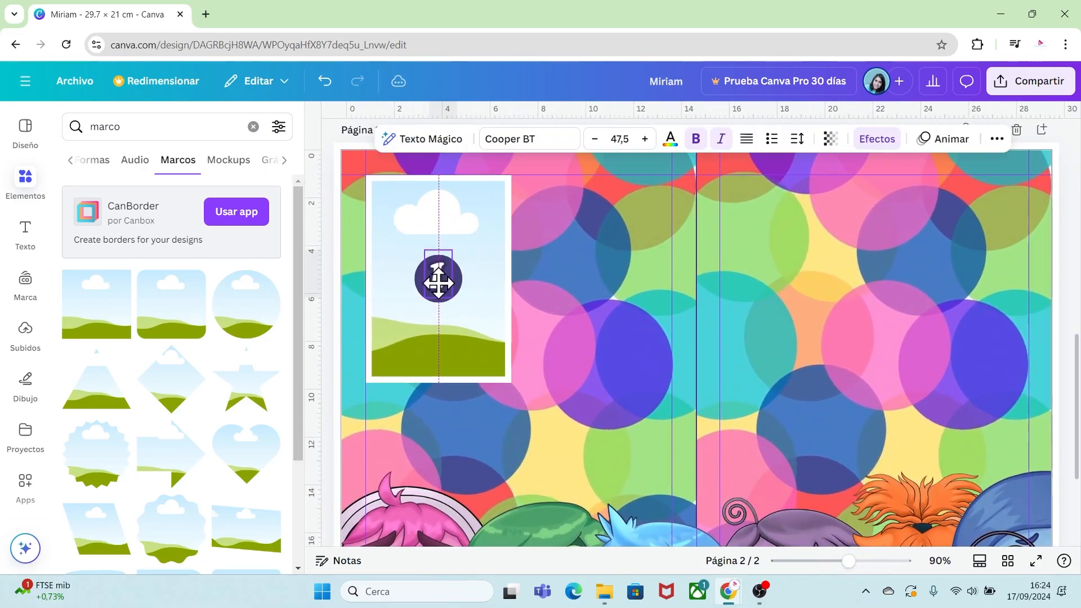
pyautogui.click(577, 366)
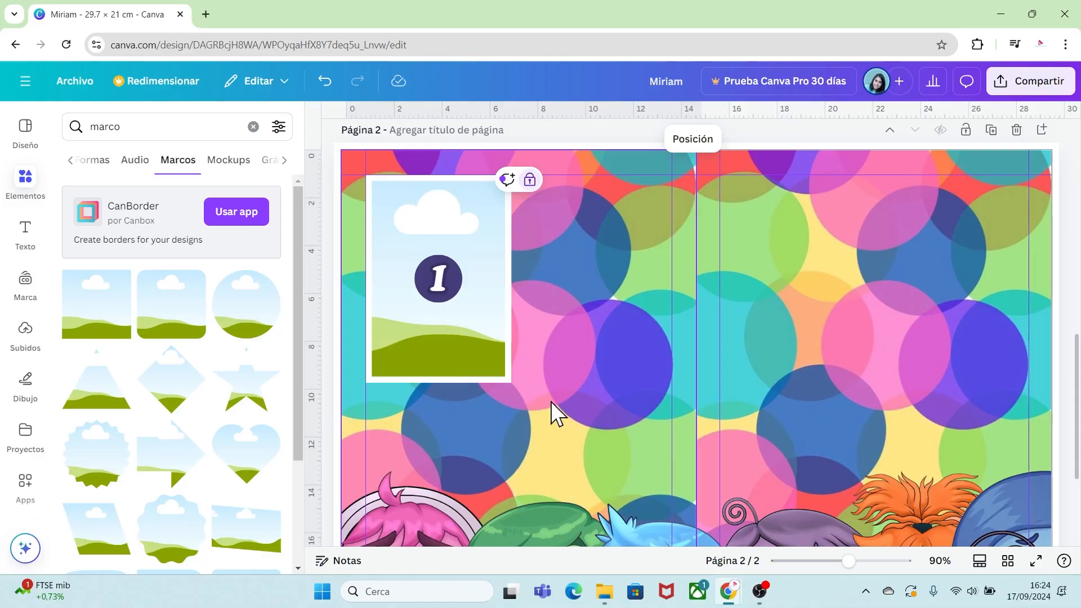
pyautogui.moveTo(549, 401); pyautogui.dragTo(458, 280)
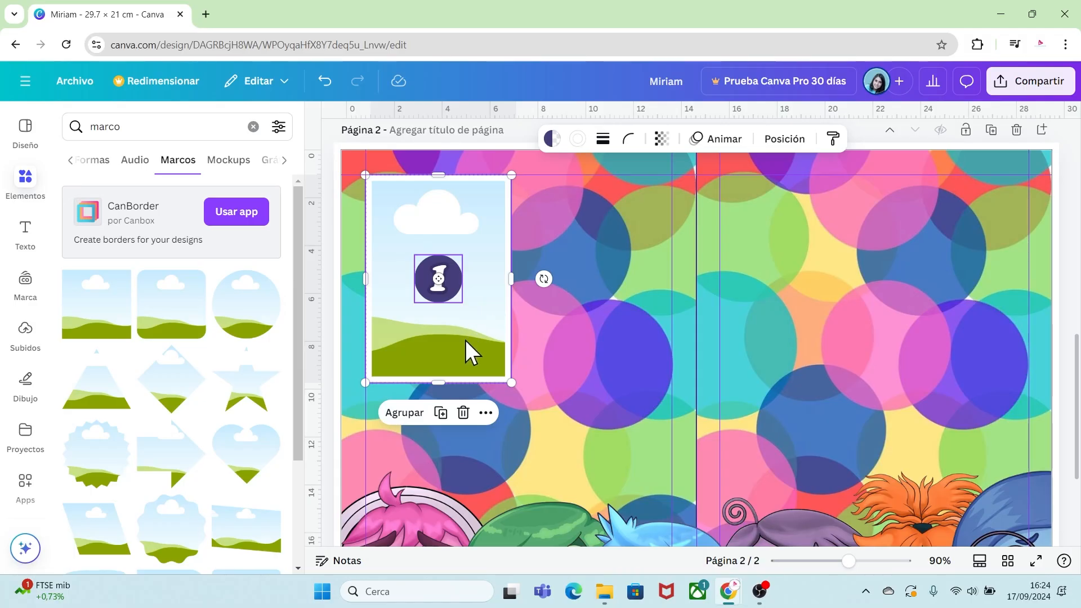
pyautogui.click(404, 413)
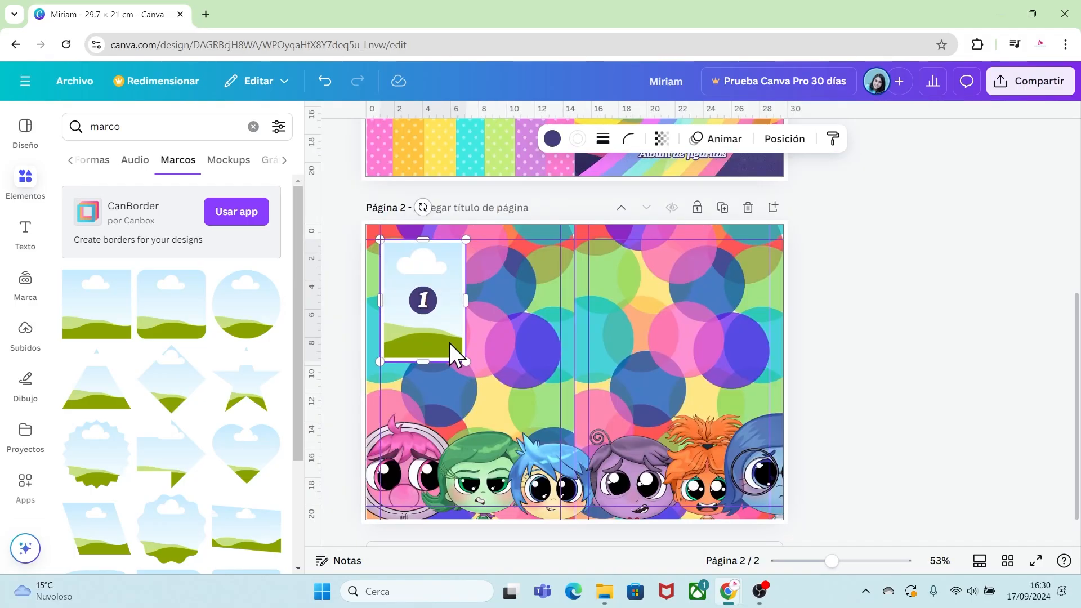
# Duplicate the numbered frame group twice, placing one copy beside the original and one below it.
pyautogui.moveTo(449, 343); pyautogui.dragTo(522, 327)
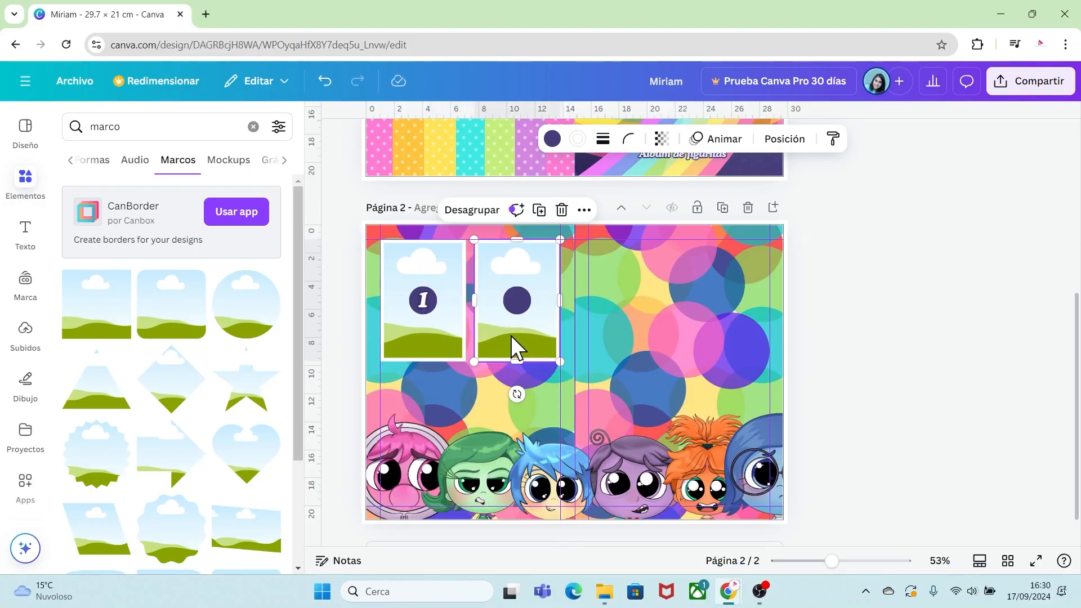
pyautogui.moveTo(518, 339); pyautogui.dragTo(521, 448)
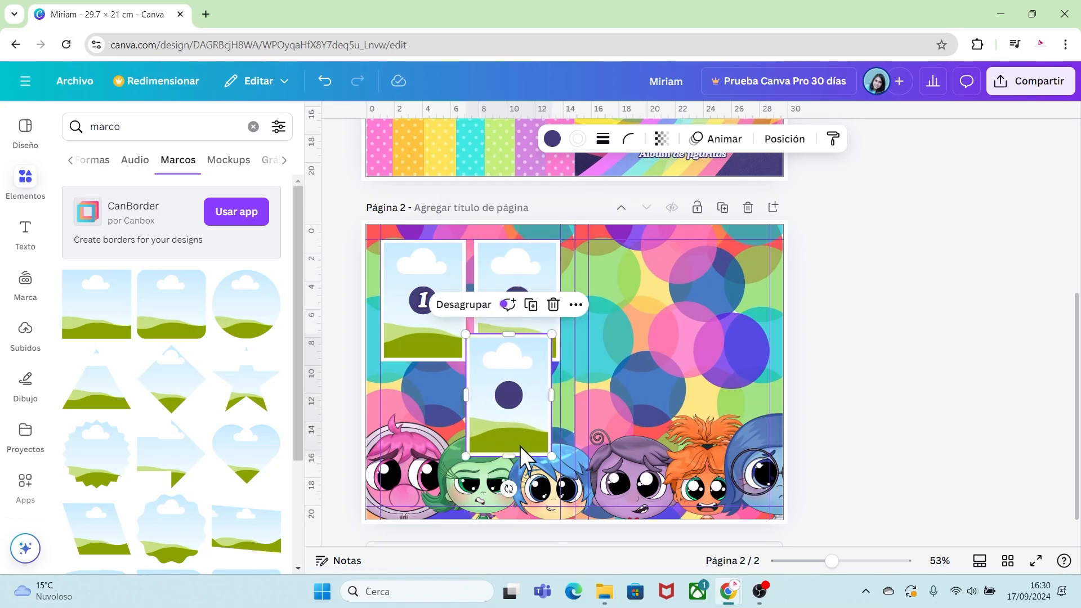
# Rotate the lower copy 90 degrees into landscape and position it beneath the two upper frames.
pyautogui.moveTo(509, 488); pyautogui.dragTo(461, 400)
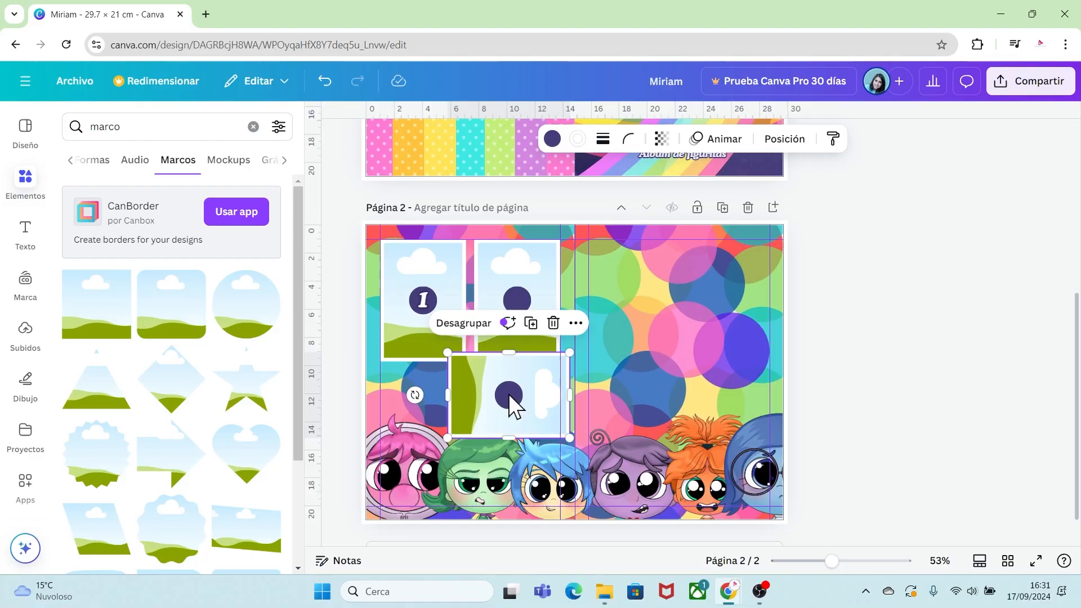
pyautogui.moveTo(534, 375); pyautogui.dragTo(501, 408)
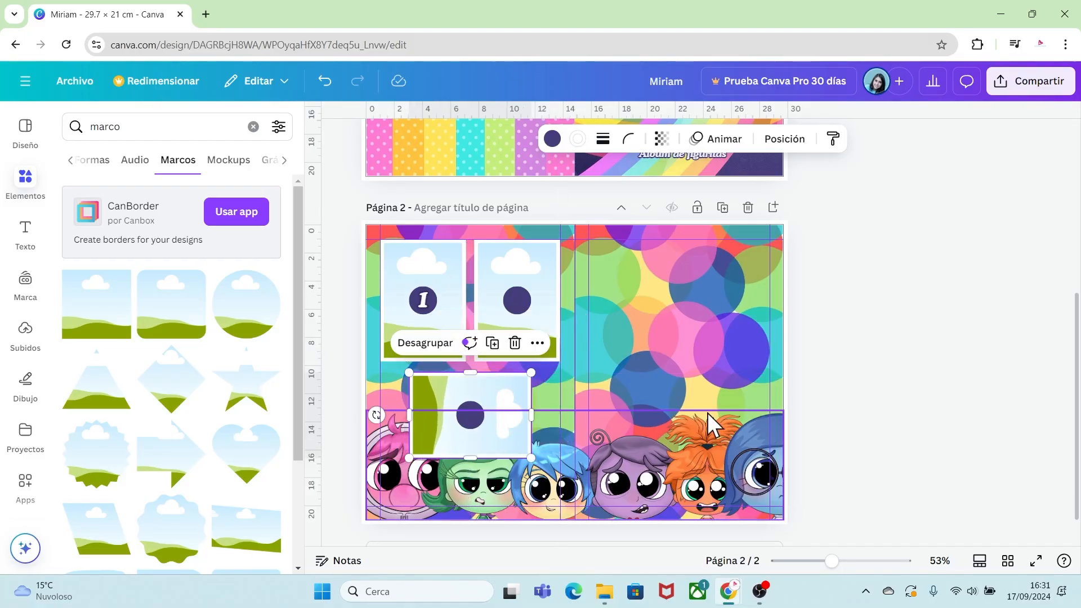
pyautogui.click(552, 388)
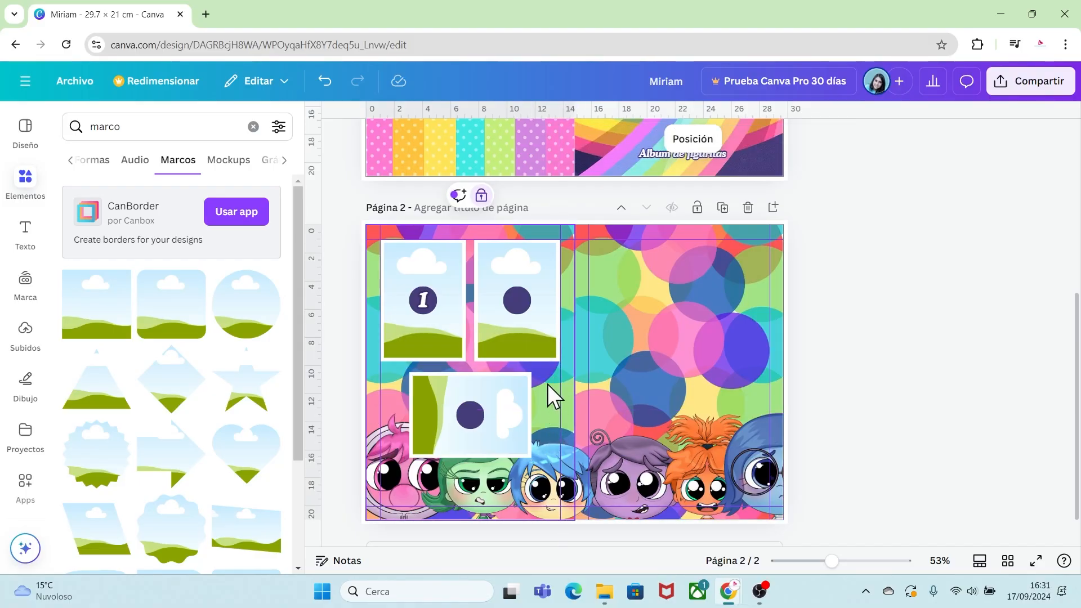
# Select the three numbered frames, duplicate them and place the copy on the right half of the page.
pyautogui.moveTo(450, 339); pyautogui.dragTo(414, 336)
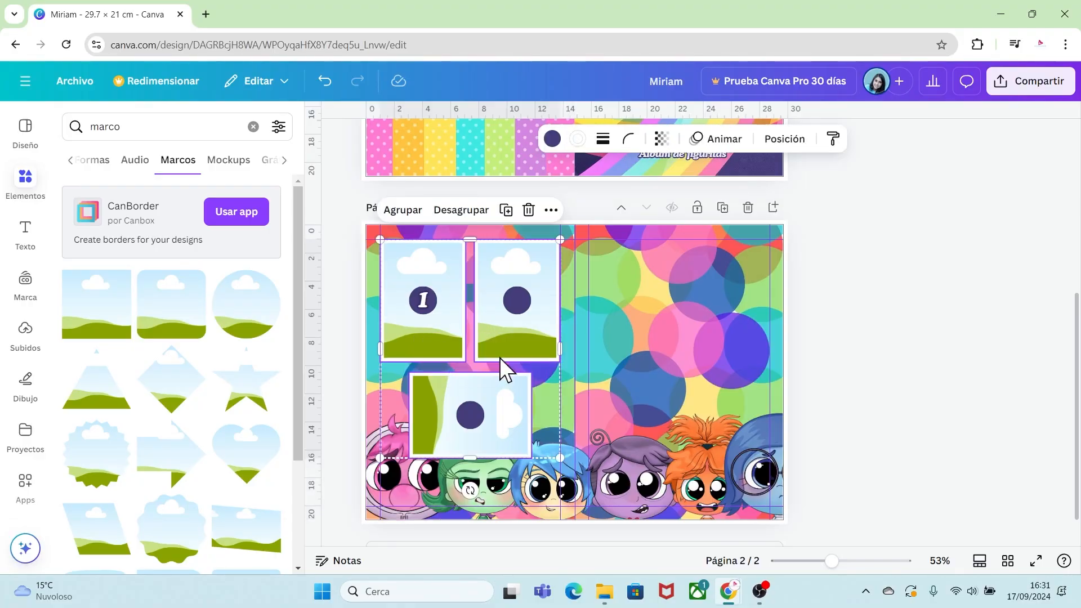
pyautogui.hotkey('ctrl', 'd')
pyautogui.moveTo(494, 351); pyautogui.dragTo(698, 345)
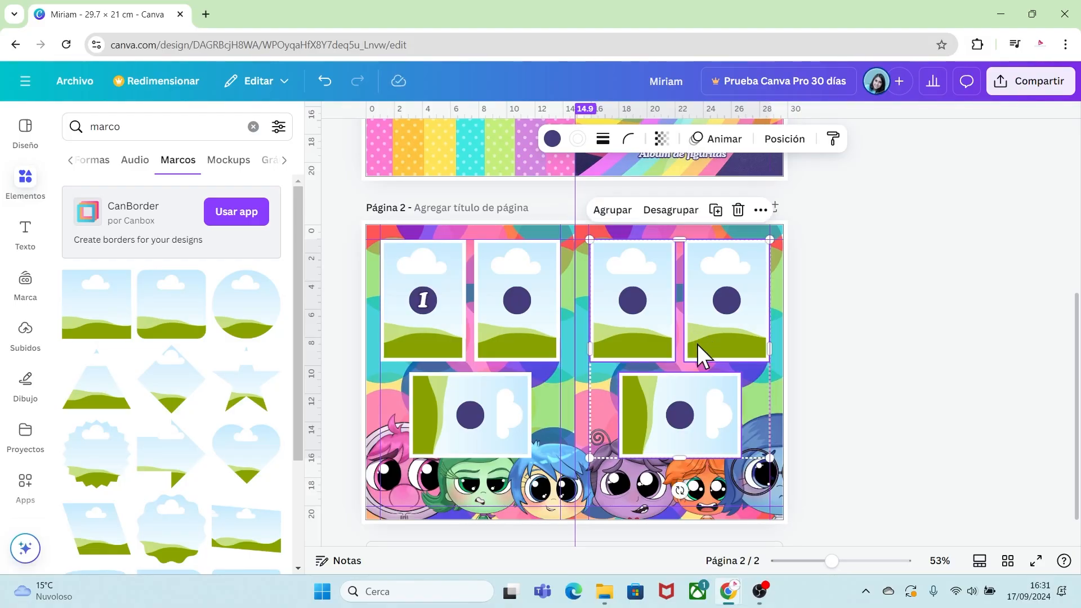
pyautogui.click(795, 420)
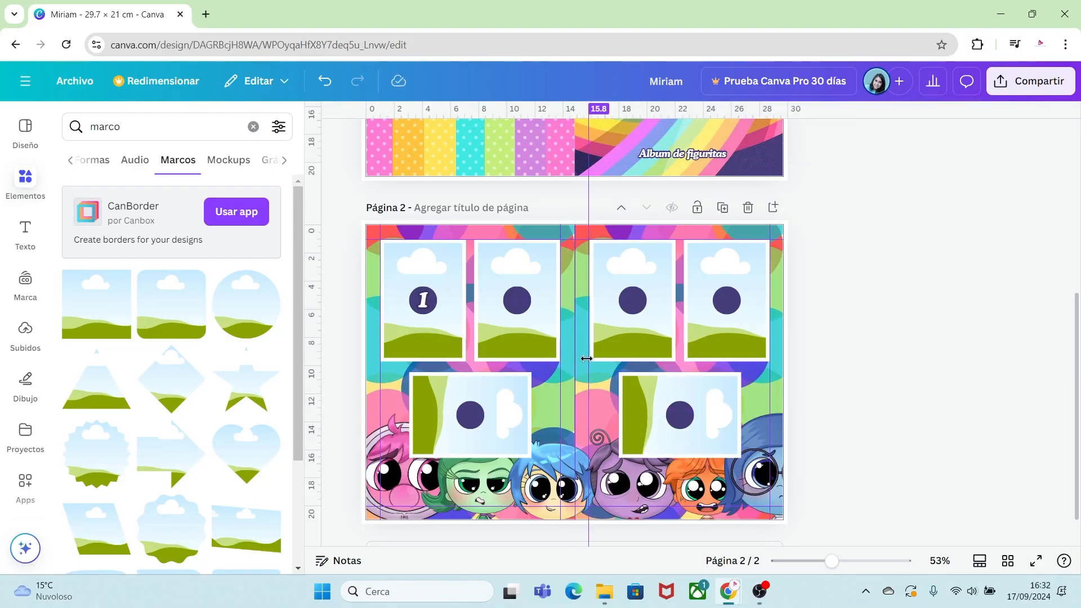
# Duplicate the page and delete the copied frames on its right half.
pyautogui.click(723, 208)
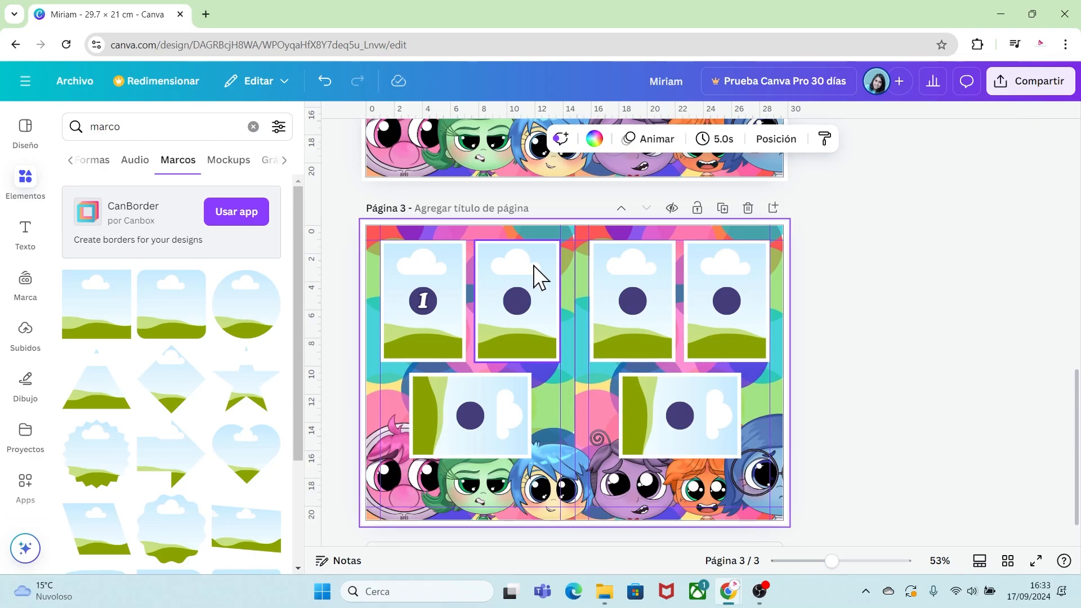
pyautogui.click(676, 394)
pyautogui.press('Delete')
pyautogui.click(734, 354)
pyautogui.press('Delete')
pyautogui.click(661, 320)
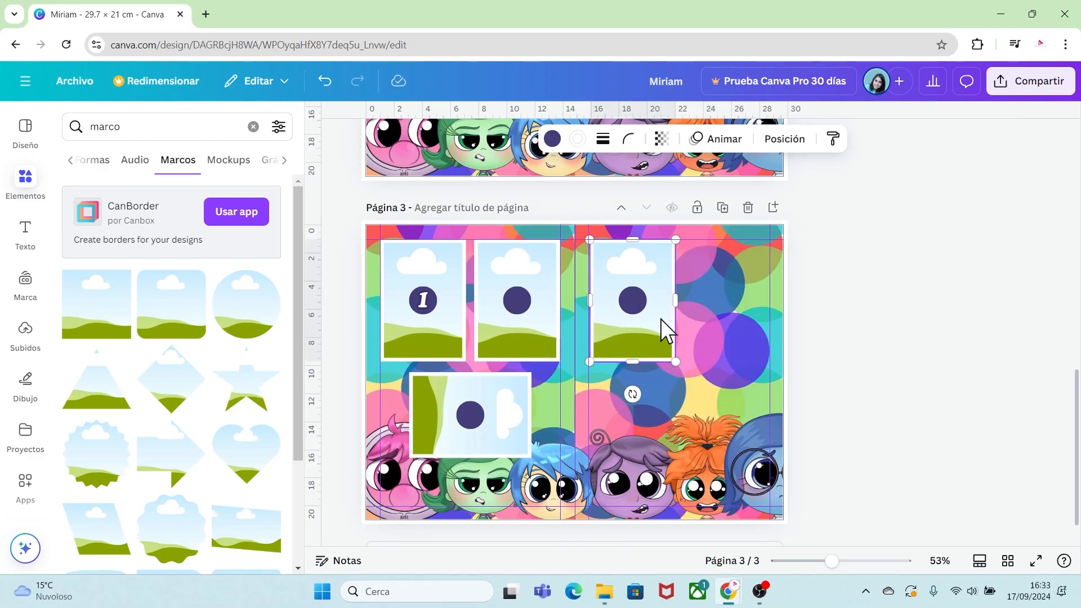
pyautogui.press('Delete')
# Move the landscape frame to the lower-left corner and delete the other frames and the characters image.
pyautogui.moveTo(518, 405); pyautogui.dragTo(480, 445)
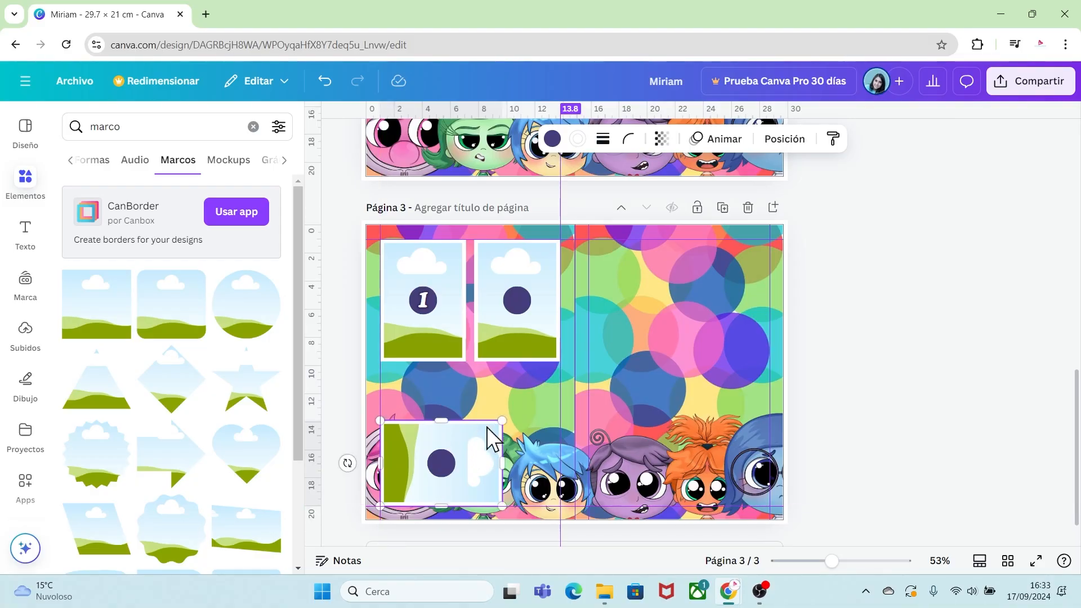
pyautogui.click(520, 342)
pyautogui.press('Delete')
pyautogui.click(437, 340)
pyautogui.press('Delete')
pyautogui.click(746, 443)
pyautogui.press('Delete')
pyautogui.click(691, 353)
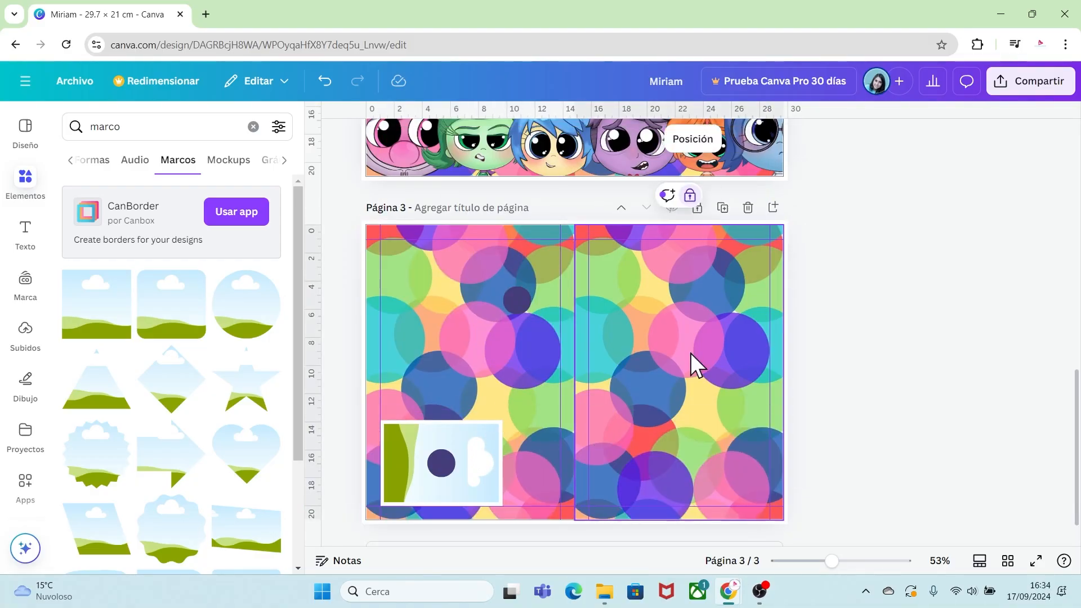
# Unlock both background halves and replace them with the rainbow wave pattern from the uploads.
pyautogui.click(691, 196)
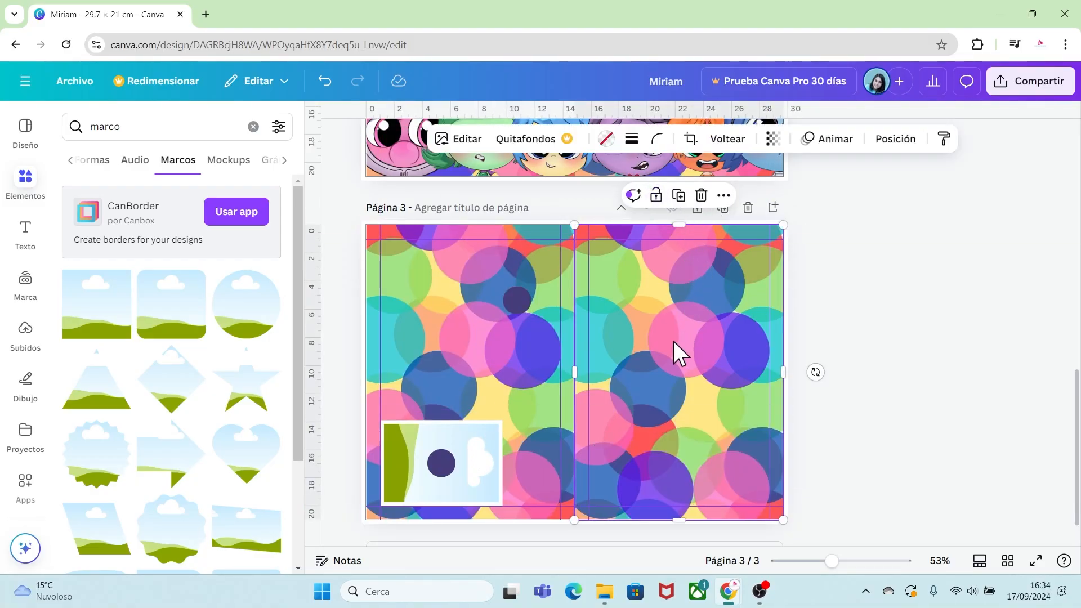
pyautogui.rightClick(532, 312)
pyautogui.click(582, 391)
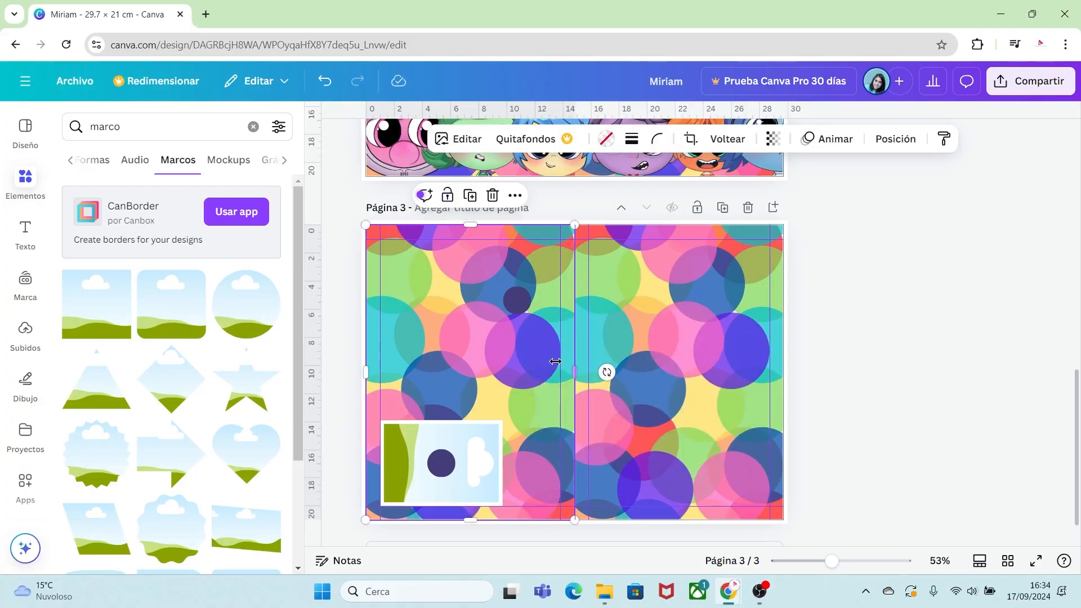
pyautogui.press('Escape')
pyautogui.click(41, 338)
pyautogui.moveTo(101, 333); pyautogui.dragTo(438, 310)
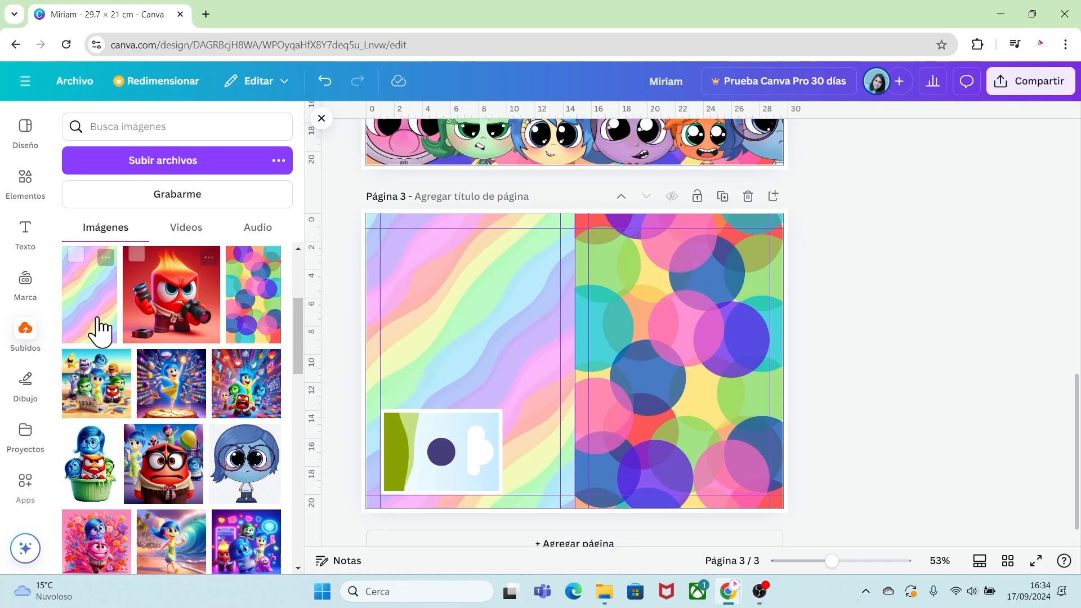
pyautogui.moveTo(101, 330); pyautogui.dragTo(637, 339)
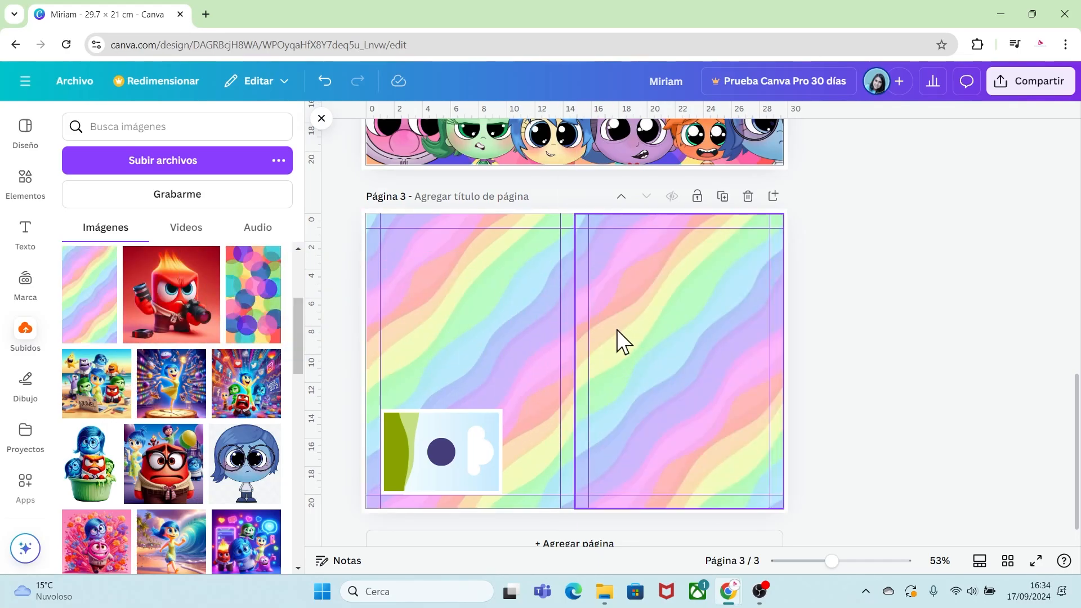
# Lock both rainbow background images in place.
pyautogui.rightClick(665, 345)
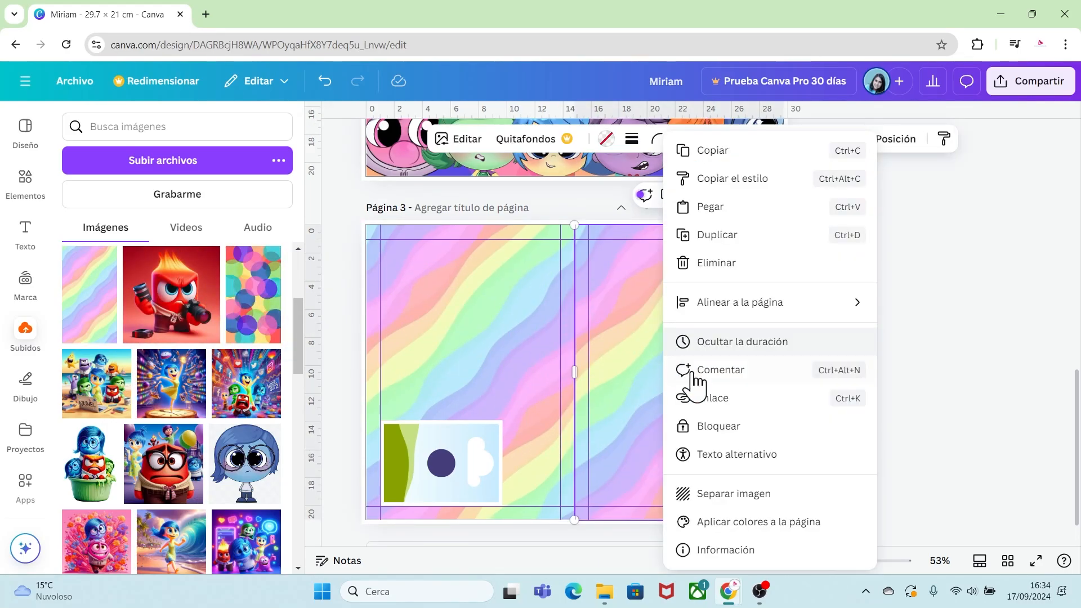
pyautogui.click(732, 427)
pyautogui.click(510, 305)
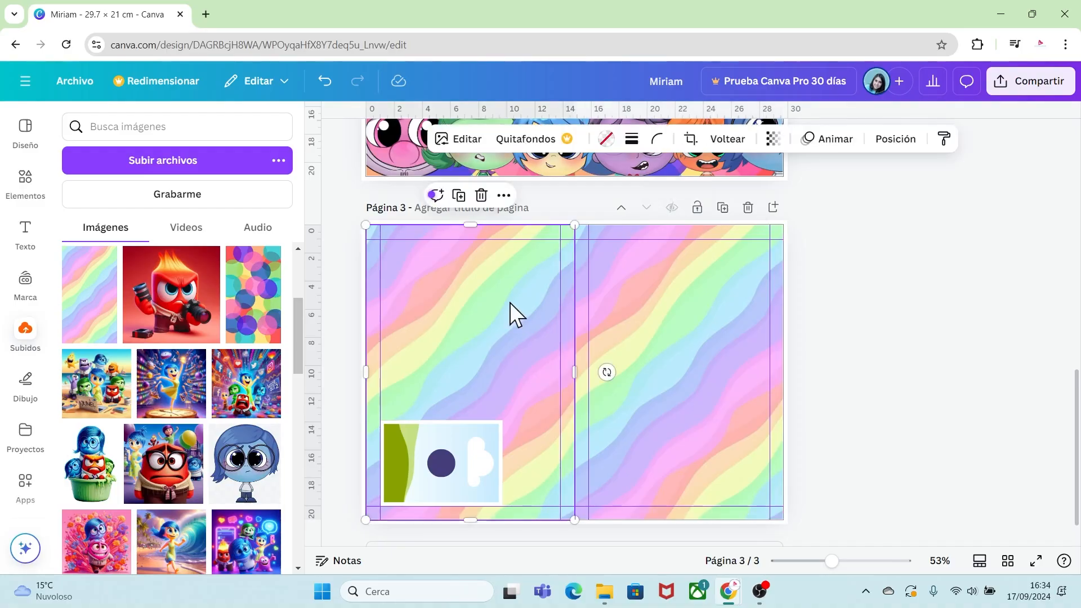
pyautogui.rightClick(510, 305)
pyautogui.click(569, 428)
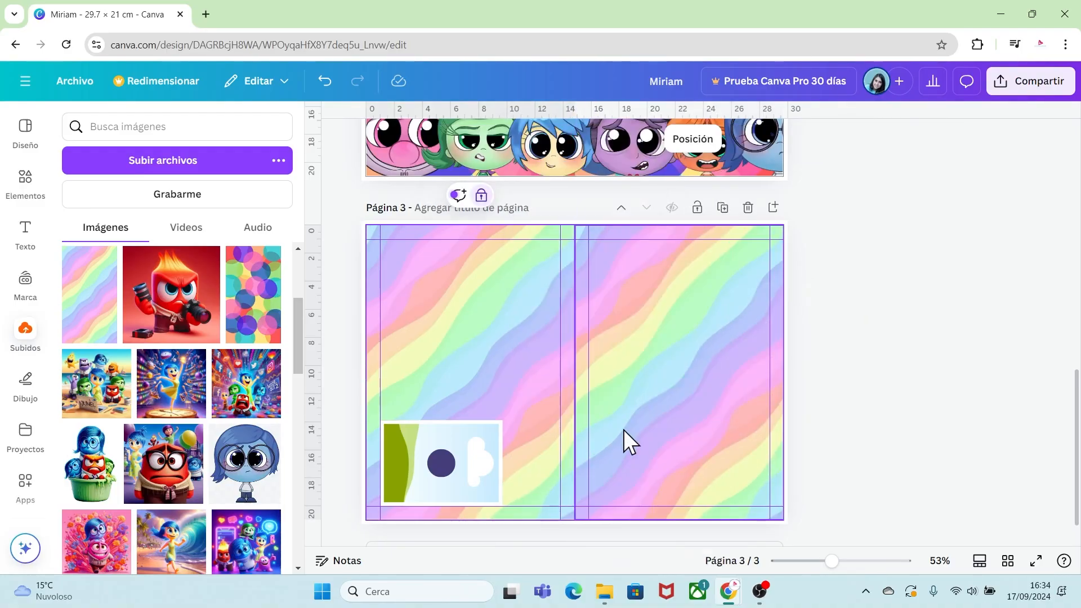
# Paste copies of the landscape frame to make a column of three down the left half.
pyautogui.click(482, 433)
pyautogui.hotkey('ctrl', 'v')
pyautogui.moveTo(486, 457); pyautogui.dragTo(428, 462)
pyautogui.hotkey('ctrl', 'v')
# Duplicate the column of three landscape frames onto the right half of the page.
pyautogui.click(528, 285)
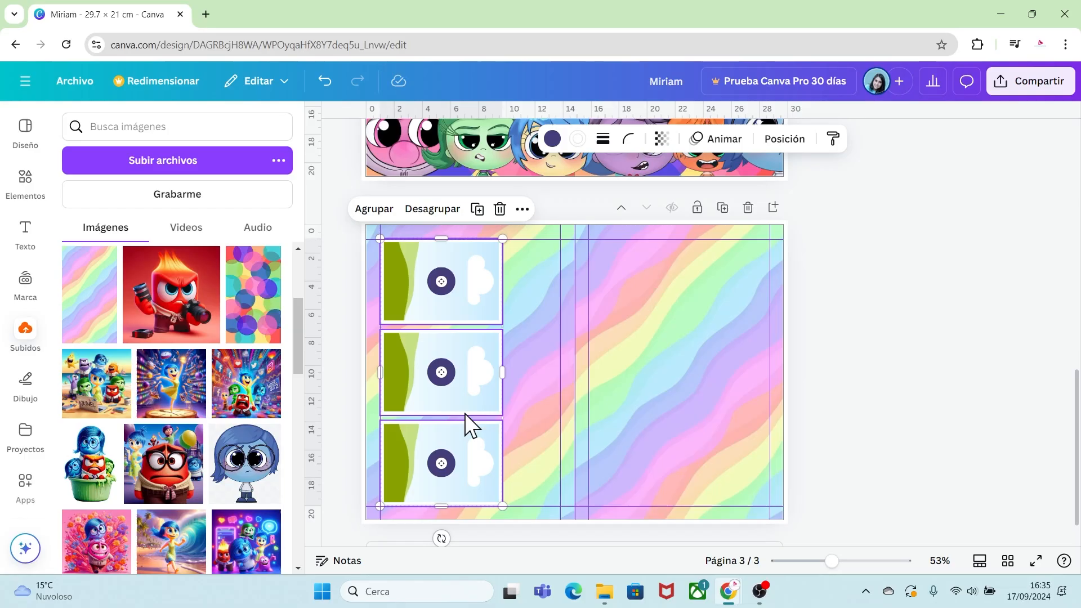
pyautogui.moveTo(465, 414); pyautogui.dragTo(724, 383)
pyautogui.click(621, 370)
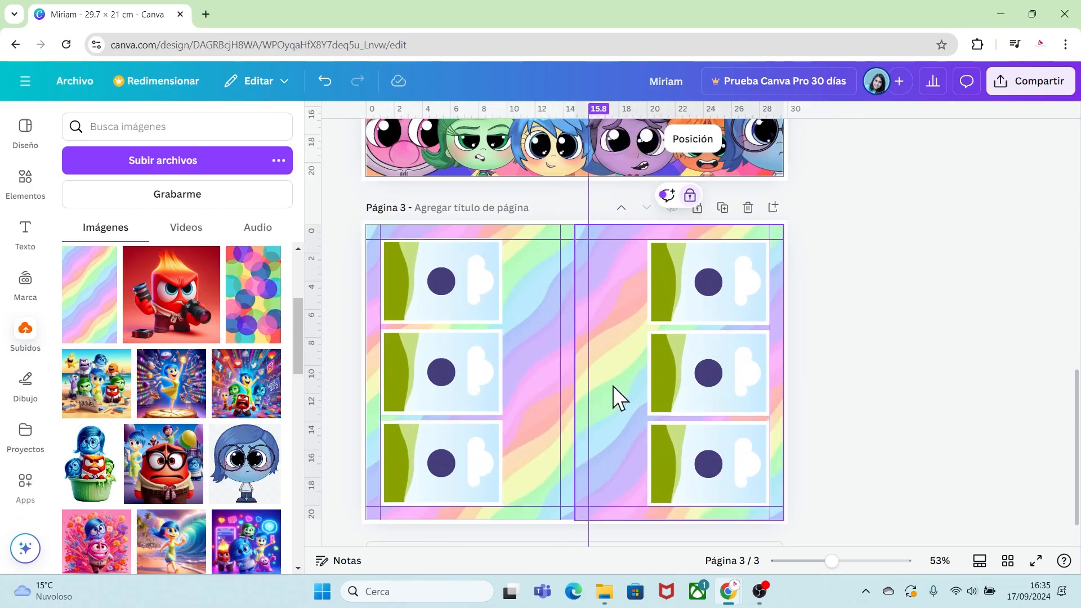
# Add the Joy character image from uploads and enlarge it across the page's center, left of the fold.
pyautogui.moveTo(298, 354); pyautogui.dragTo(304, 297)
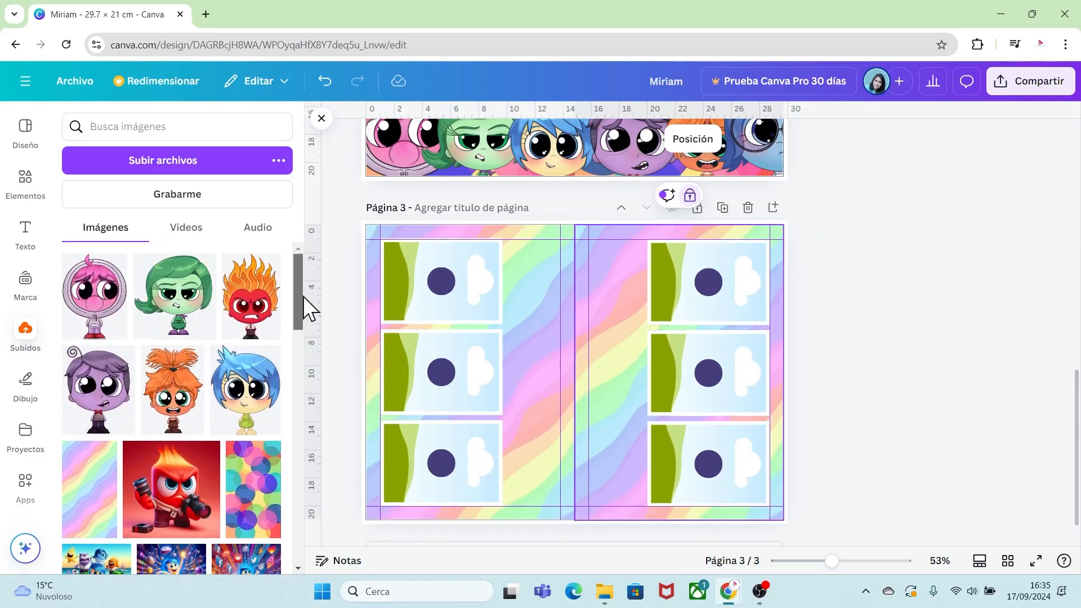
pyautogui.click(246, 411)
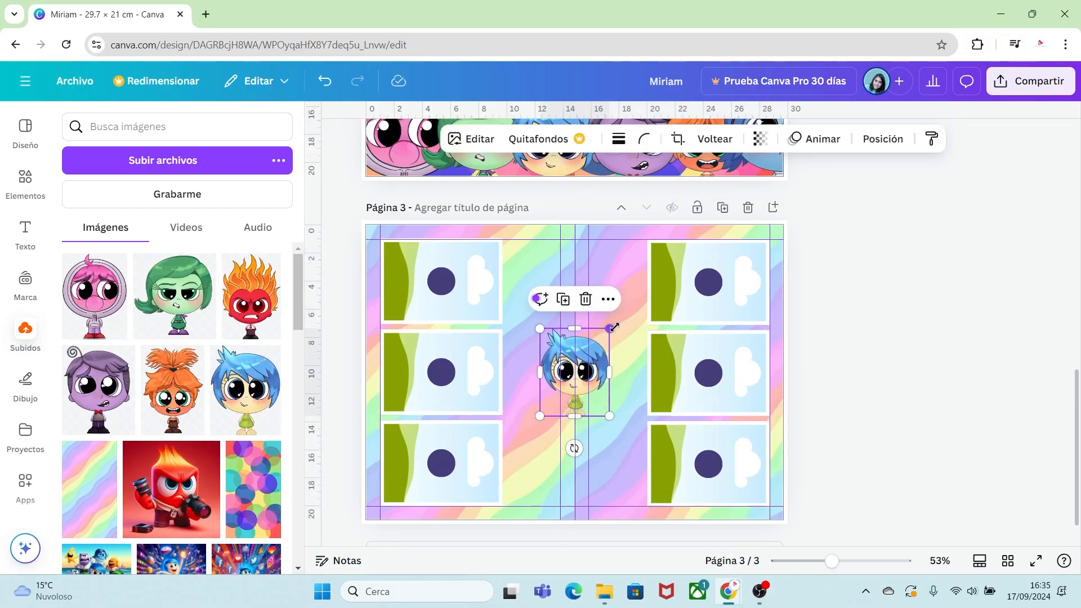
pyautogui.moveTo(614, 327); pyautogui.dragTo(695, 254)
pyautogui.moveTo(681, 327); pyautogui.dragTo(608, 329)
pyautogui.moveTo(540, 415); pyautogui.dragTo(481, 485)
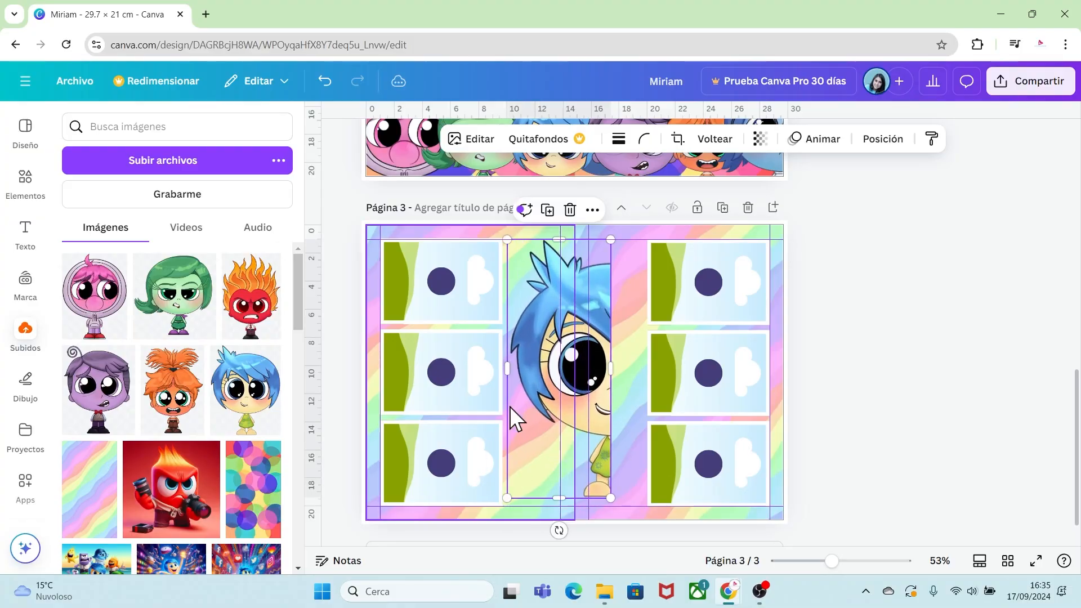
pyautogui.moveTo(564, 366); pyautogui.dragTo(528, 374)
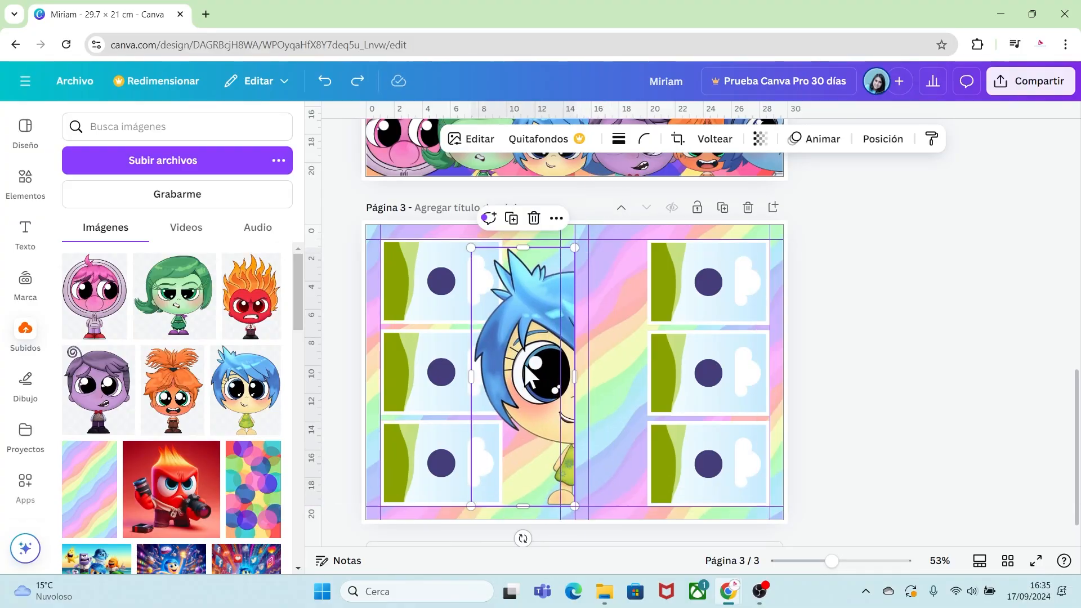
# Add the Anger character image, enlarge it and place it beside Joy on the right of the fold.
pyautogui.click(242, 313)
pyautogui.moveTo(512, 374); pyautogui.dragTo(575, 373)
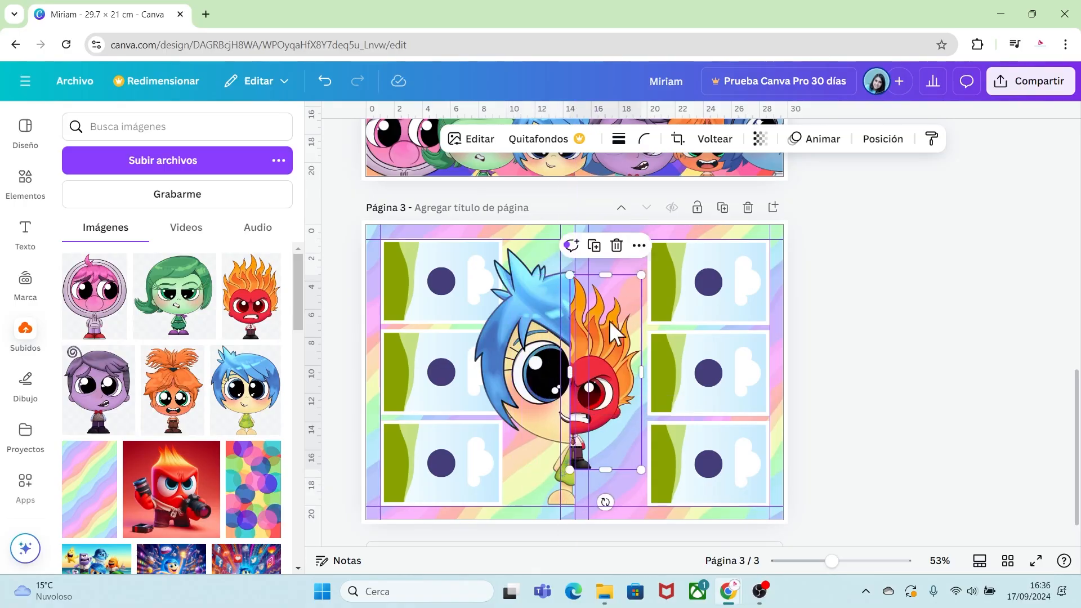
pyautogui.moveTo(641, 276); pyautogui.dragTo(691, 252)
pyautogui.moveTo(599, 333)
pyautogui.mouseDown()
pyautogui.moveTo(623, 332)
pyautogui.moveTo(603, 332)
pyautogui.mouseUp()
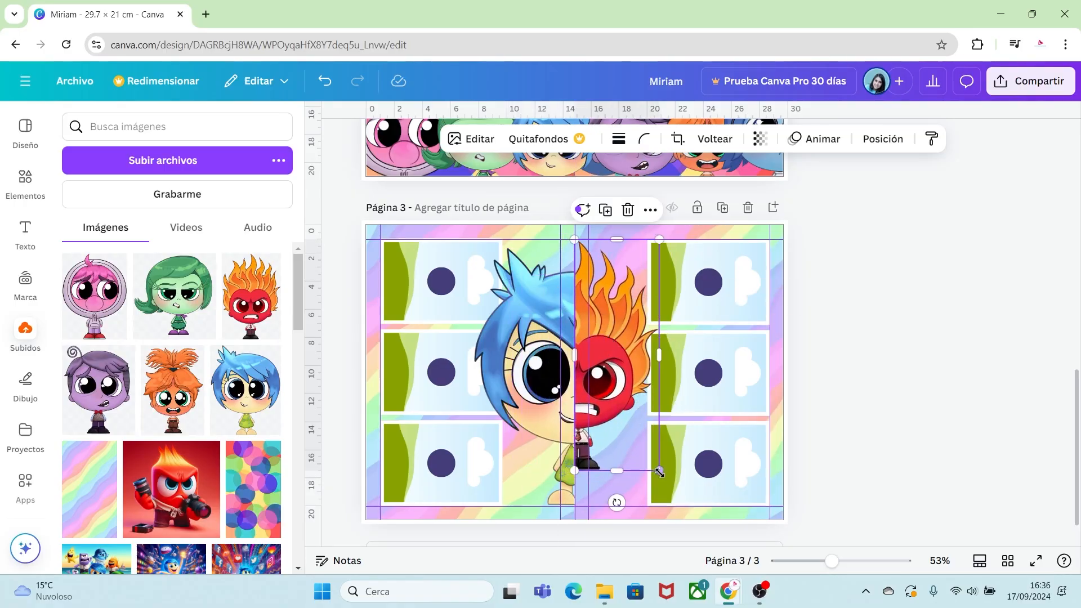
pyautogui.moveTo(660, 472); pyautogui.dragTo(677, 499)
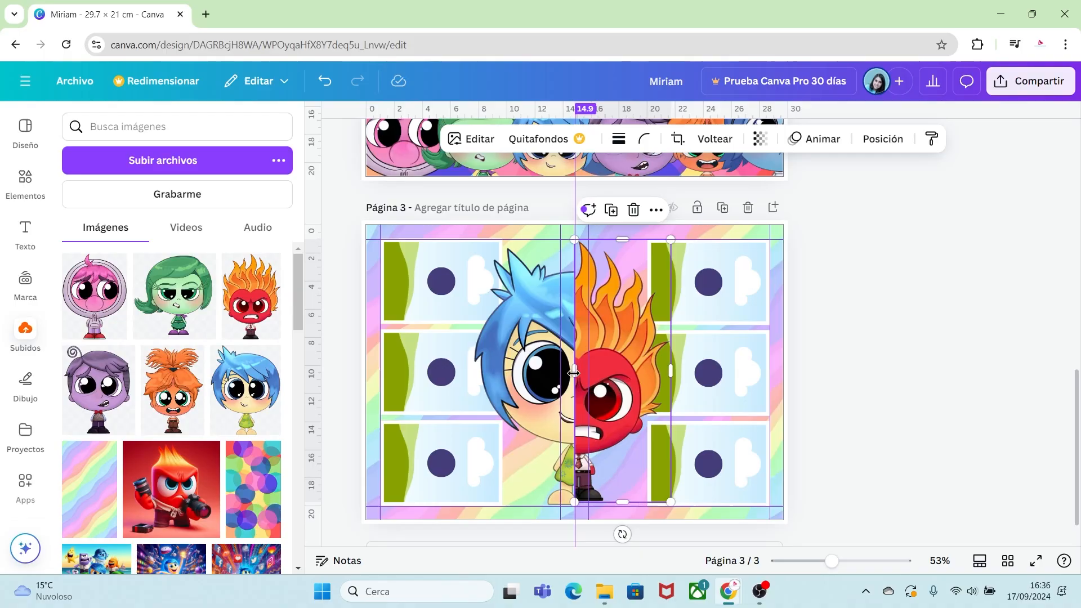
# Send the Joy and Anger images behind the photo frames using the layers list.
pyautogui.rightClick(614, 359)
pyautogui.moveTo(671, 282)
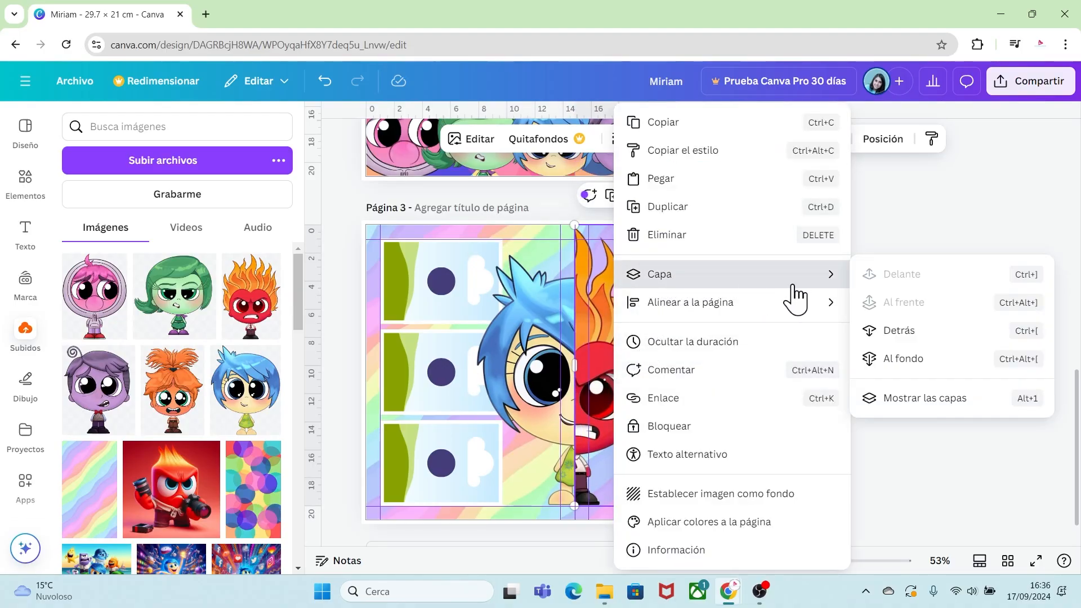
pyautogui.click(907, 415)
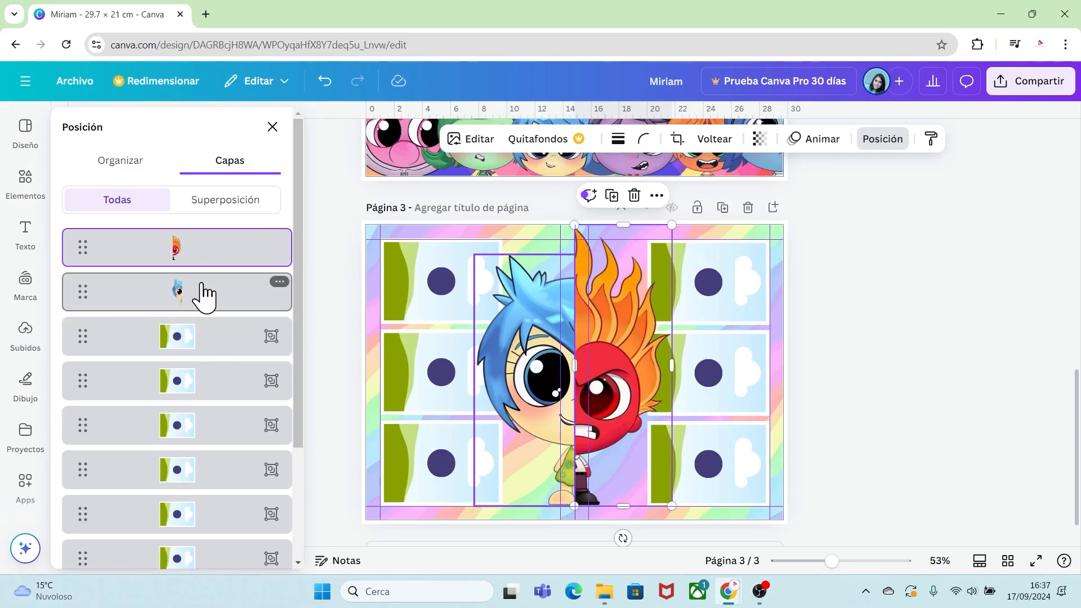
pyautogui.moveTo(200, 284); pyautogui.dragTo(219, 430)
pyautogui.moveTo(301, 270); pyautogui.dragTo(302, 189)
pyautogui.moveTo(208, 245); pyautogui.dragTo(219, 480)
pyautogui.click(841, 376)
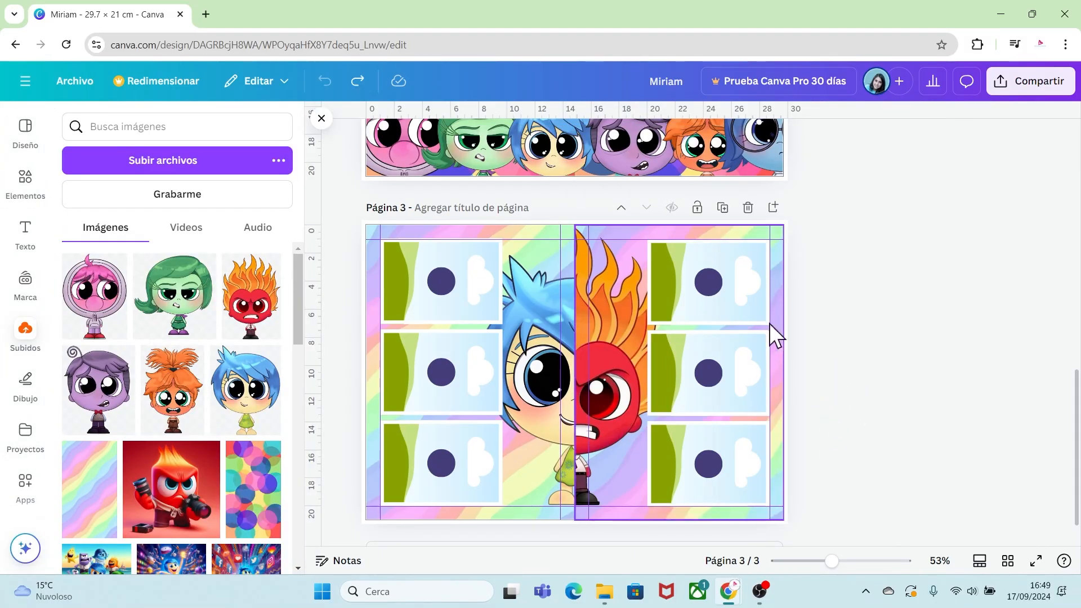
# Duplicate the page and delete both character images and every frame except the top-left one.
pyautogui.click(724, 211)
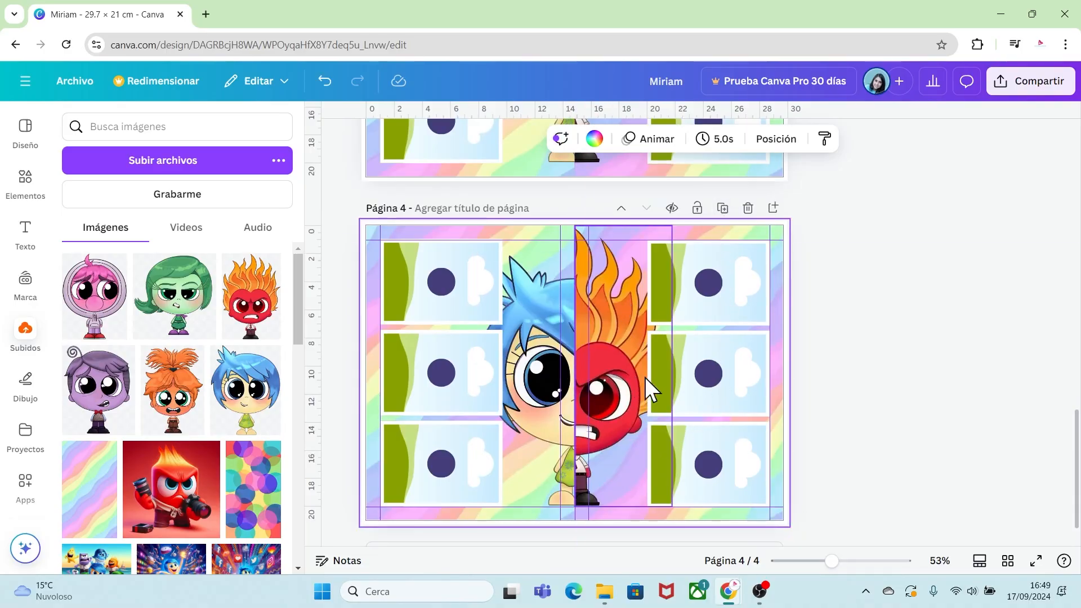
pyautogui.click(599, 317)
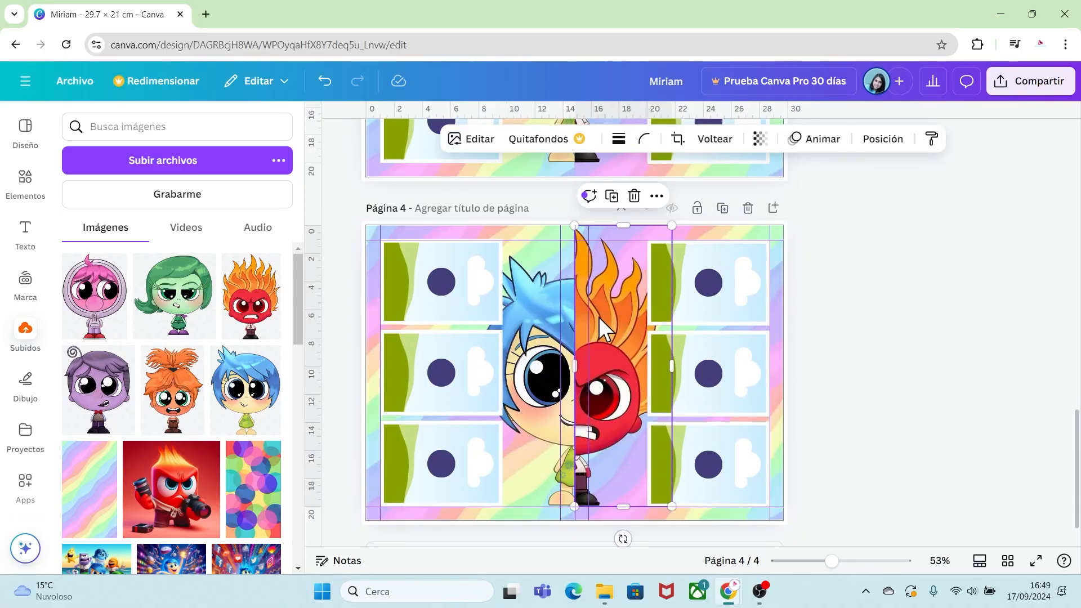
pyautogui.press('Delete')
pyautogui.click(542, 320)
pyautogui.press('Delete')
pyautogui.moveTo(626, 294); pyautogui.dragTo(734, 461)
pyautogui.press('Delete')
pyautogui.moveTo(518, 458); pyautogui.dragTo(423, 378)
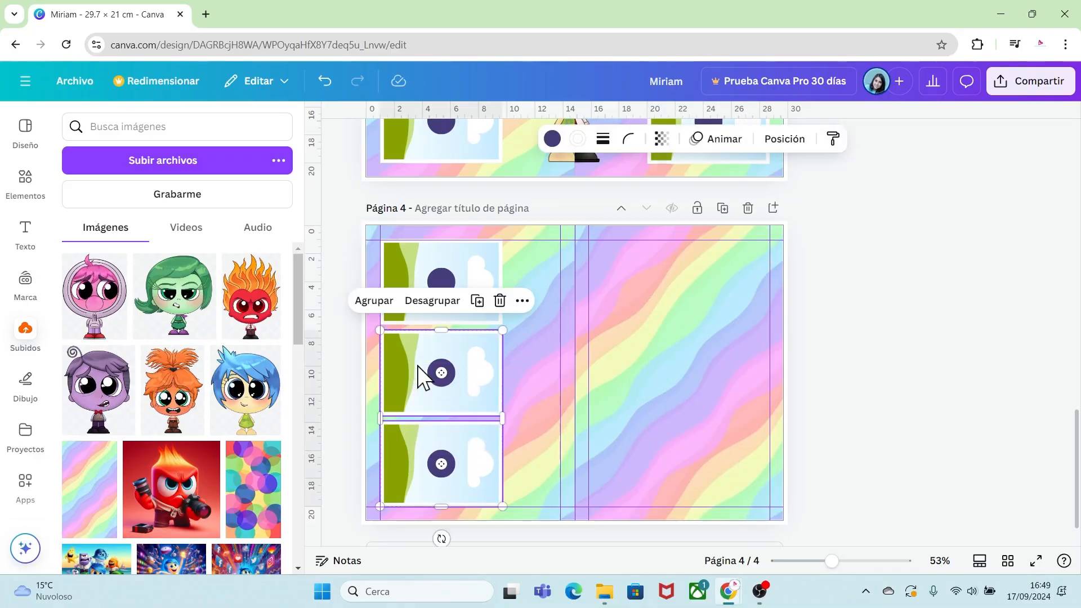
pyautogui.press('Delete')
# Rotate the remaining frame upright and arrange six portrait frames in a staggered layout across both halves.
pyautogui.click(473, 306)
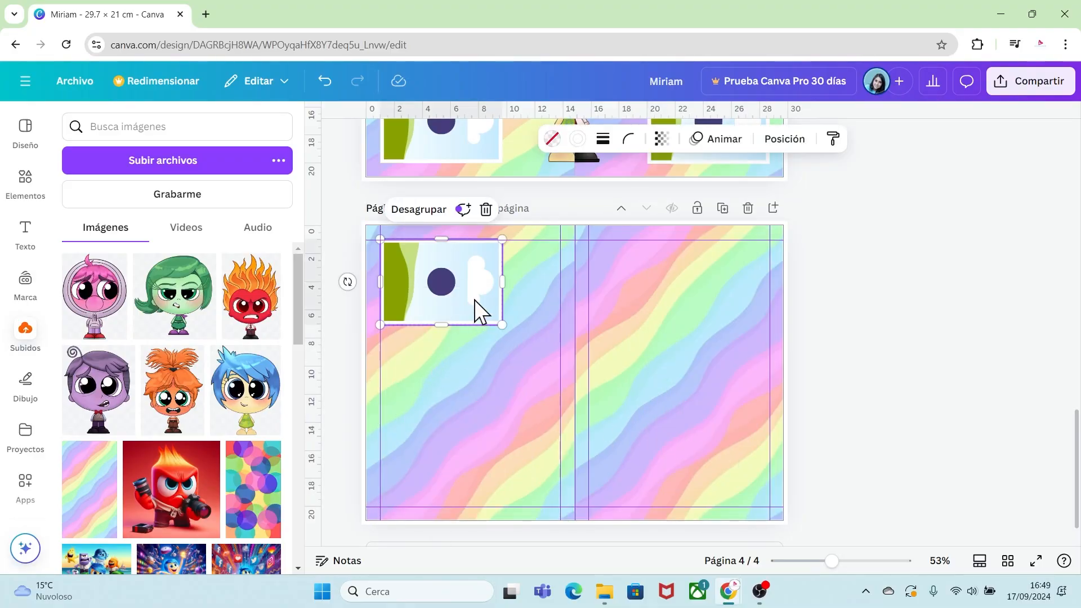
pyautogui.moveTo(347, 282); pyautogui.dragTo(444, 320)
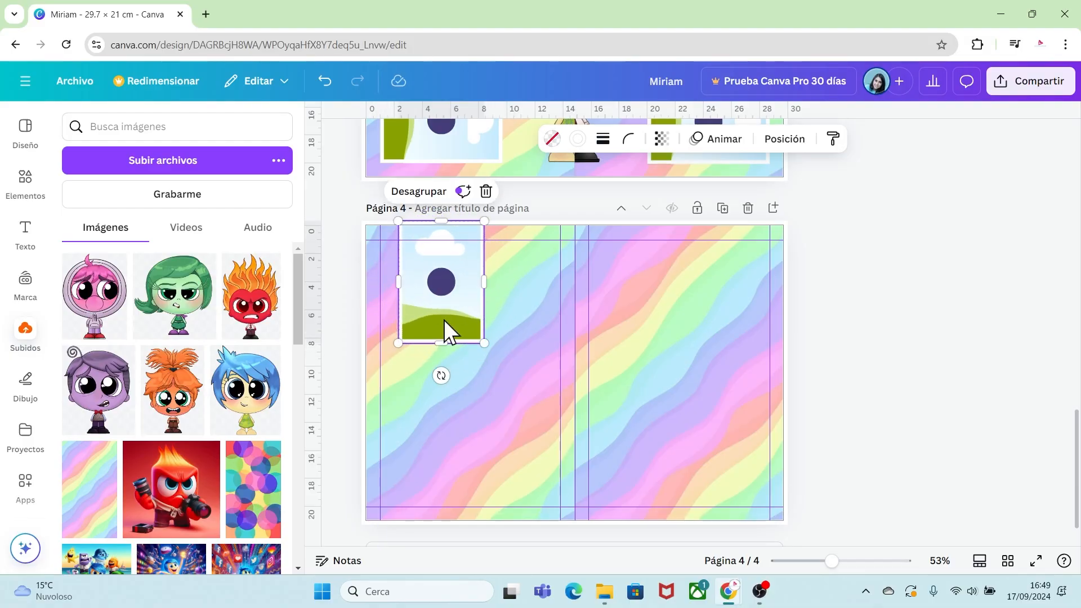
pyautogui.moveTo(467, 263); pyautogui.dragTo(729, 410)
pyautogui.click(878, 417)
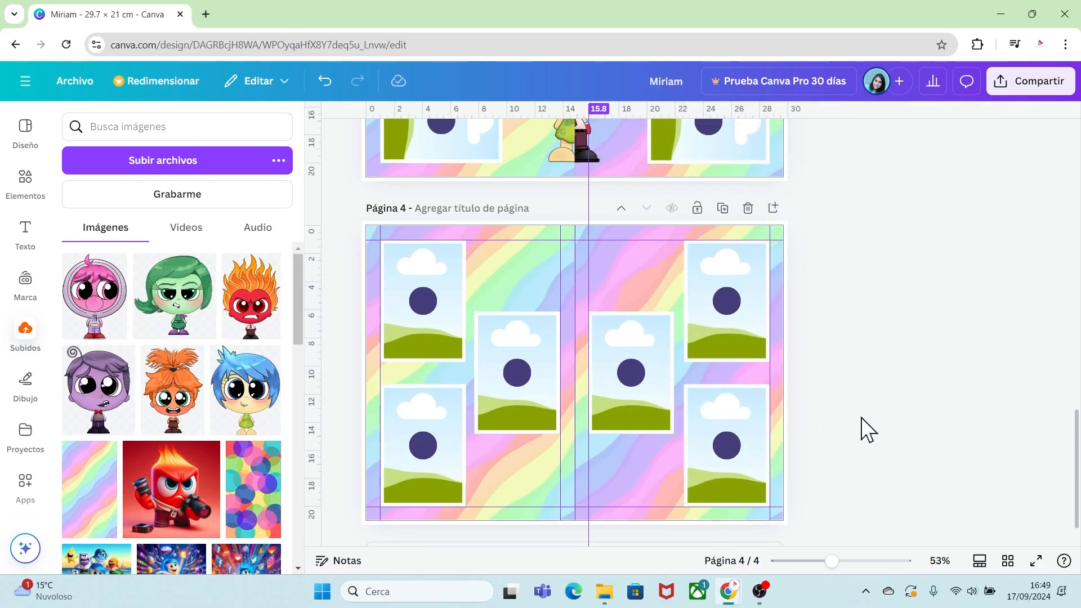
# Unlock the two background images on the page.
pyautogui.click(521, 284)
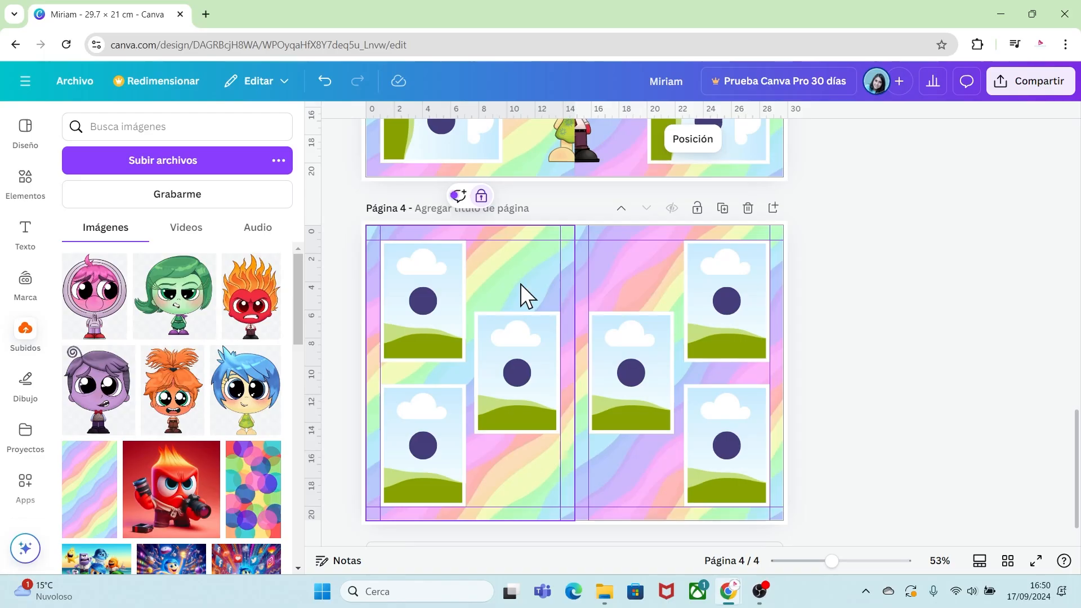
pyautogui.rightClick(520, 283)
pyautogui.click(557, 358)
pyautogui.click(627, 283)
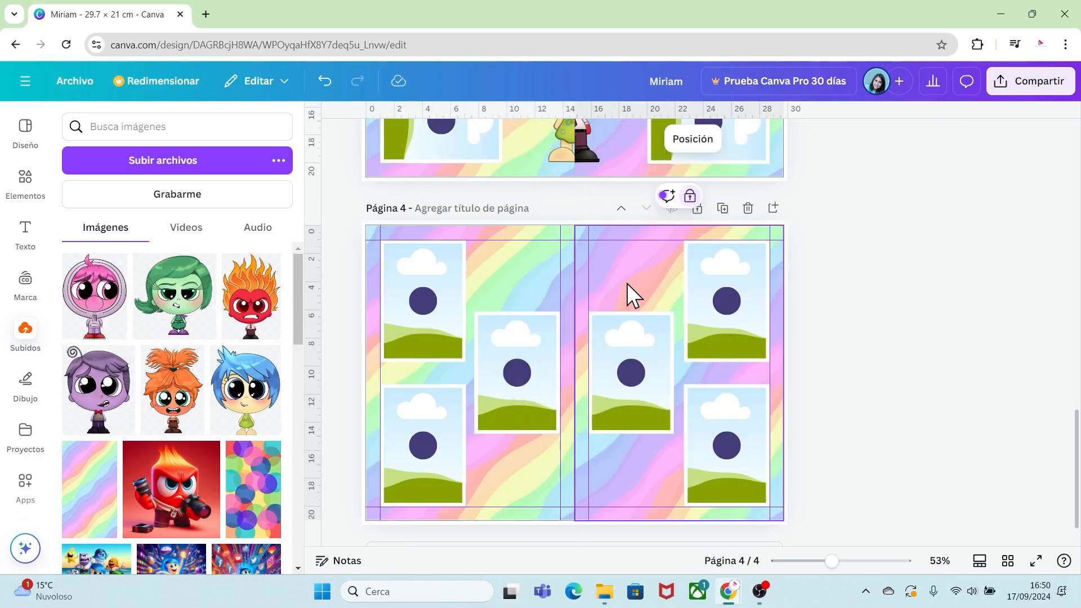
pyautogui.rightClick(627, 283)
pyautogui.click(670, 358)
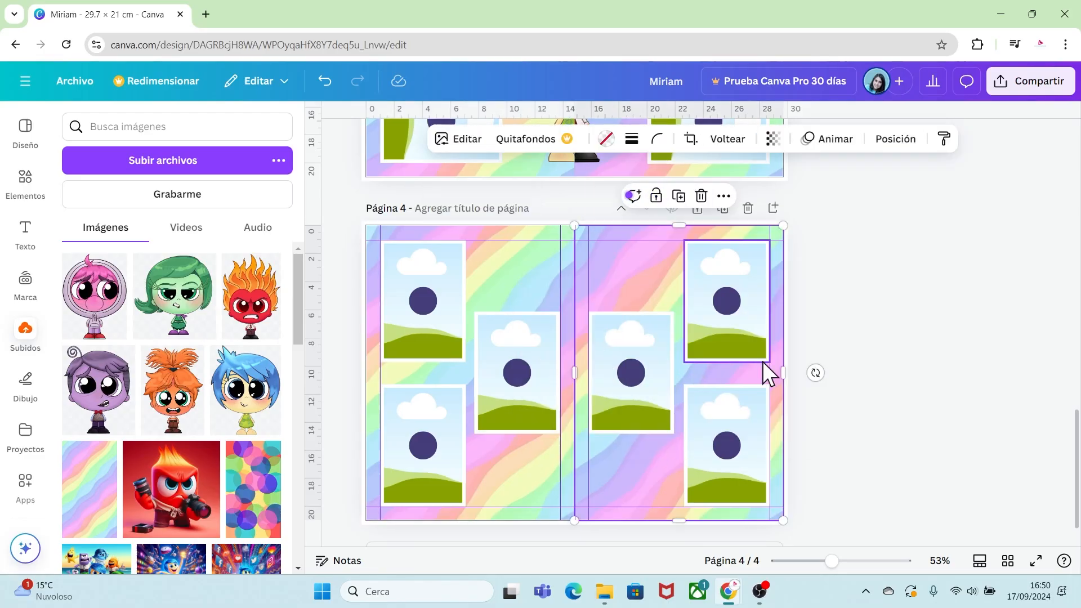
# Replace the left background of page 4 with the Inside Out group image and reposition it within its crop.
pyautogui.click(852, 360)
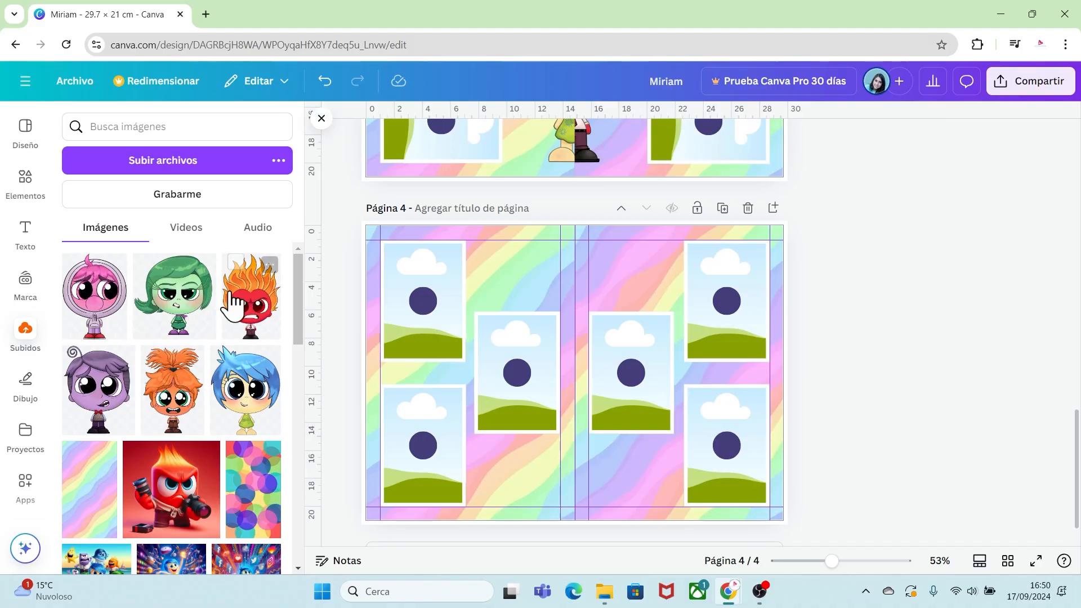
pyautogui.moveTo(297, 293); pyautogui.dragTo(329, 418)
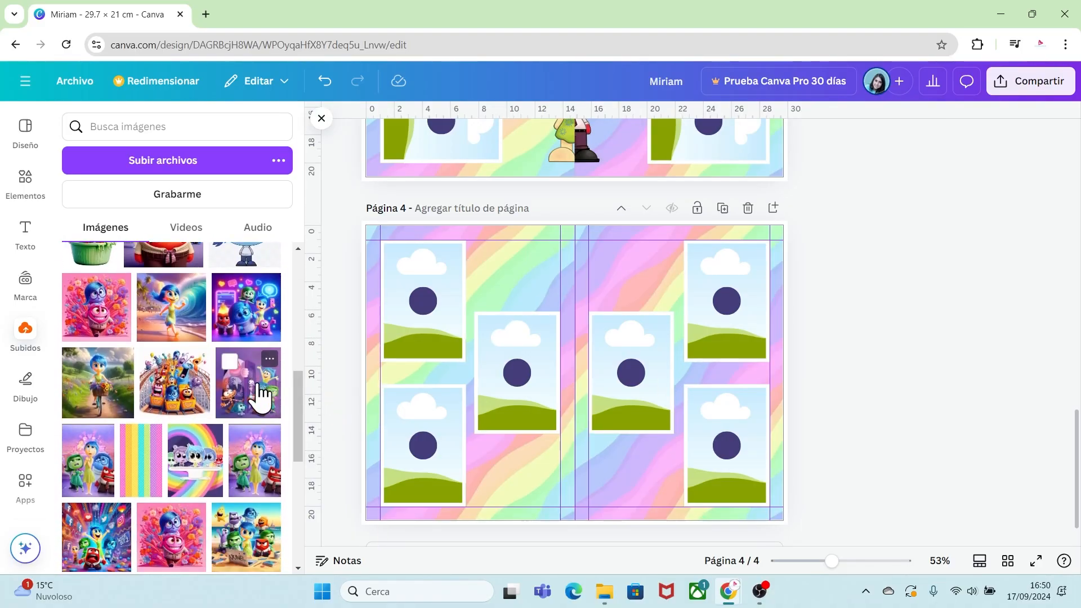
pyautogui.moveTo(310, 369); pyautogui.dragTo(496, 273)
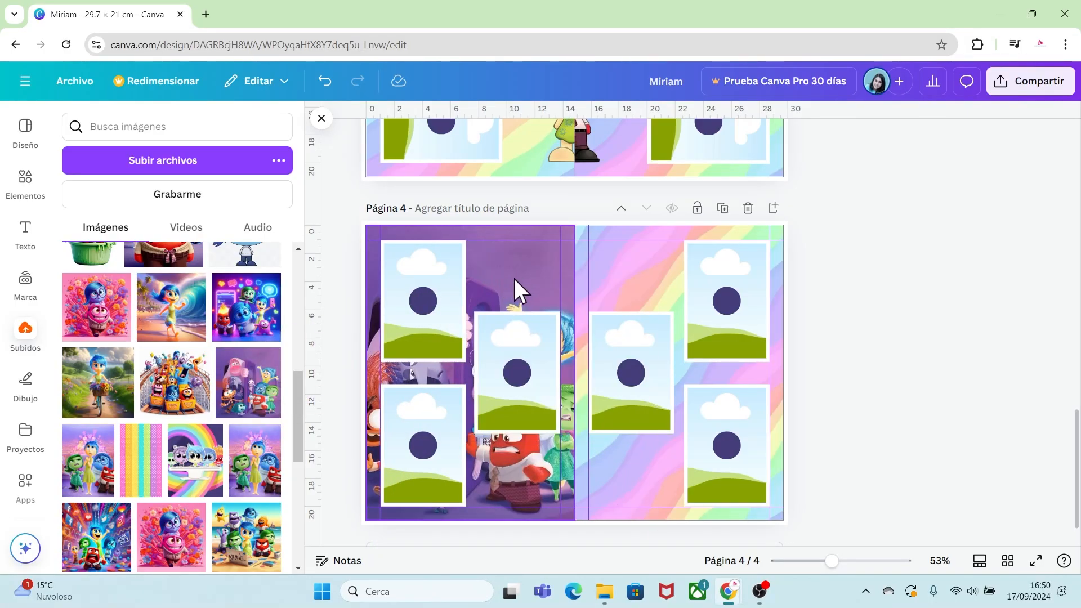
pyautogui.doubleClick(515, 279)
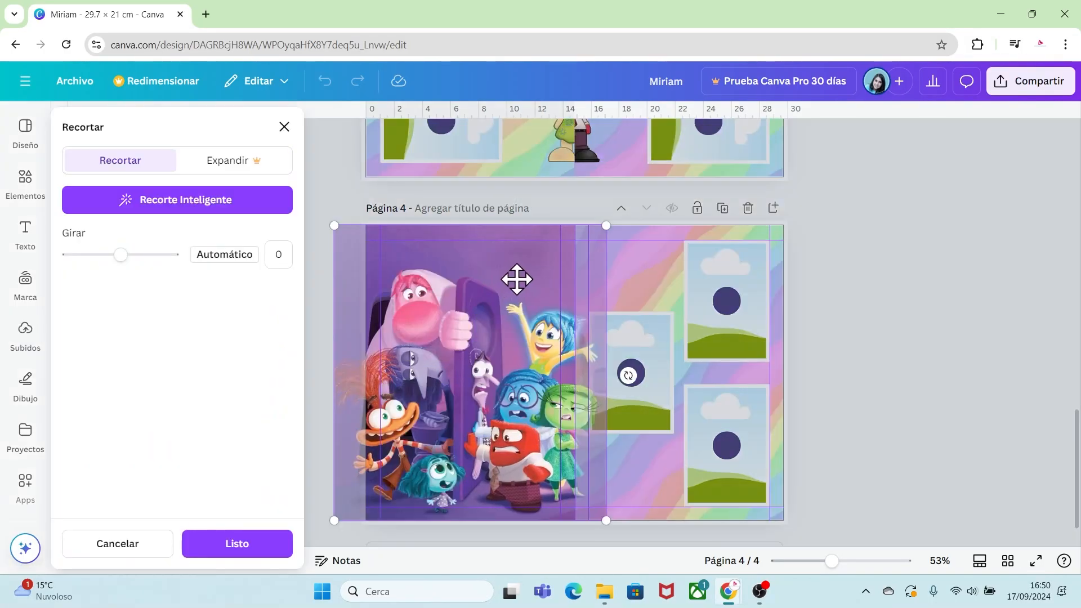
pyautogui.moveTo(473, 300); pyautogui.dragTo(524, 303)
pyautogui.moveTo(638, 226); pyautogui.dragTo(902, 149)
pyautogui.moveTo(485, 287); pyautogui.dragTo(479, 379)
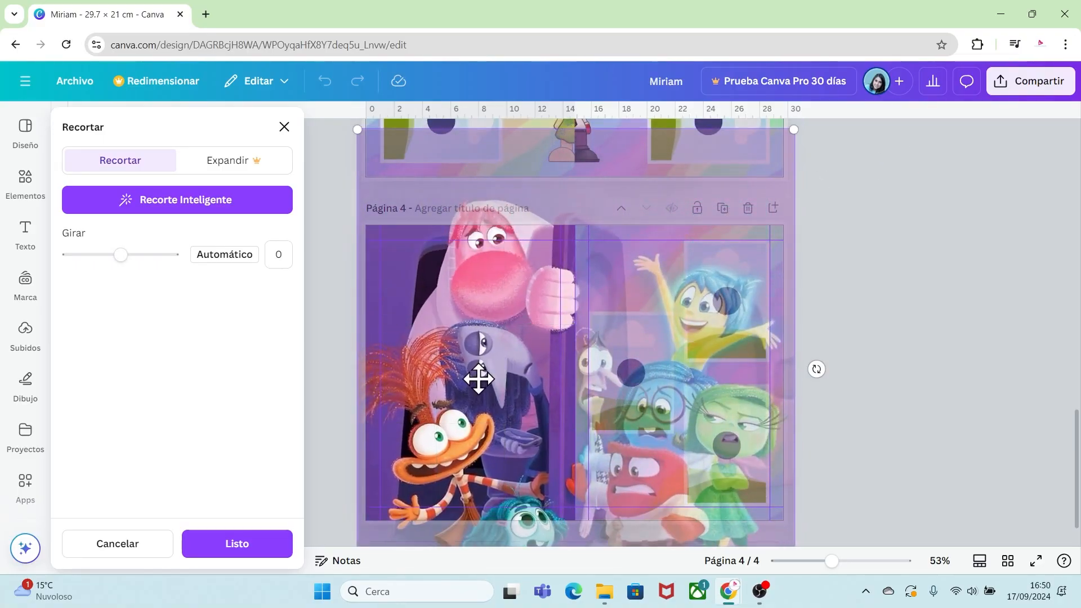
pyautogui.click(900, 462)
pyautogui.click(894, 459)
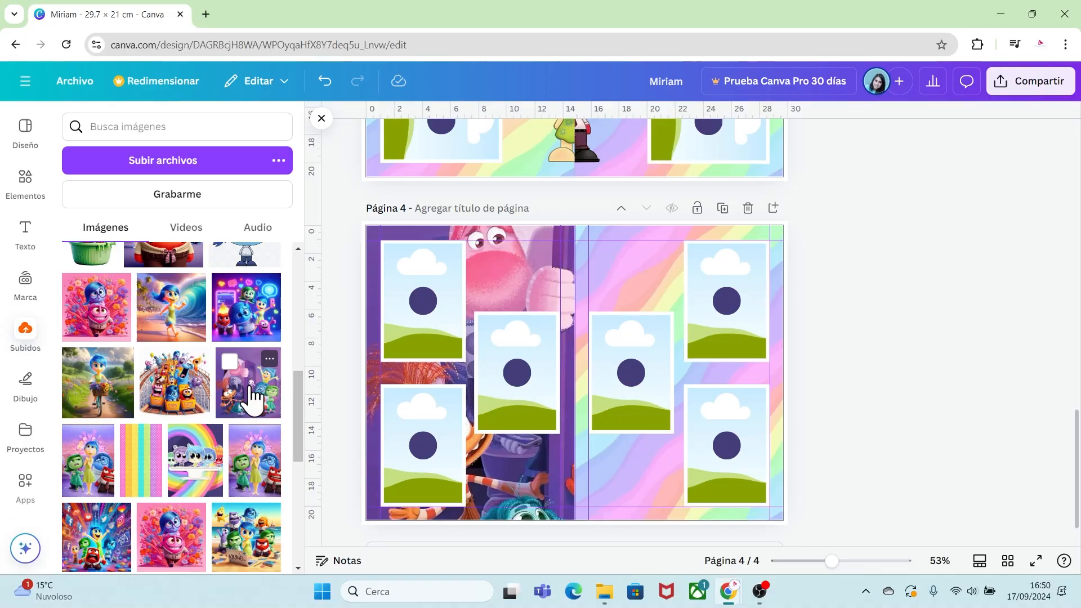
# Replace the right background with the same group image and shift its crop to show Joy and Anger.
pyautogui.moveTo(253, 394); pyautogui.dragTo(619, 278)
pyautogui.doubleClick(620, 279)
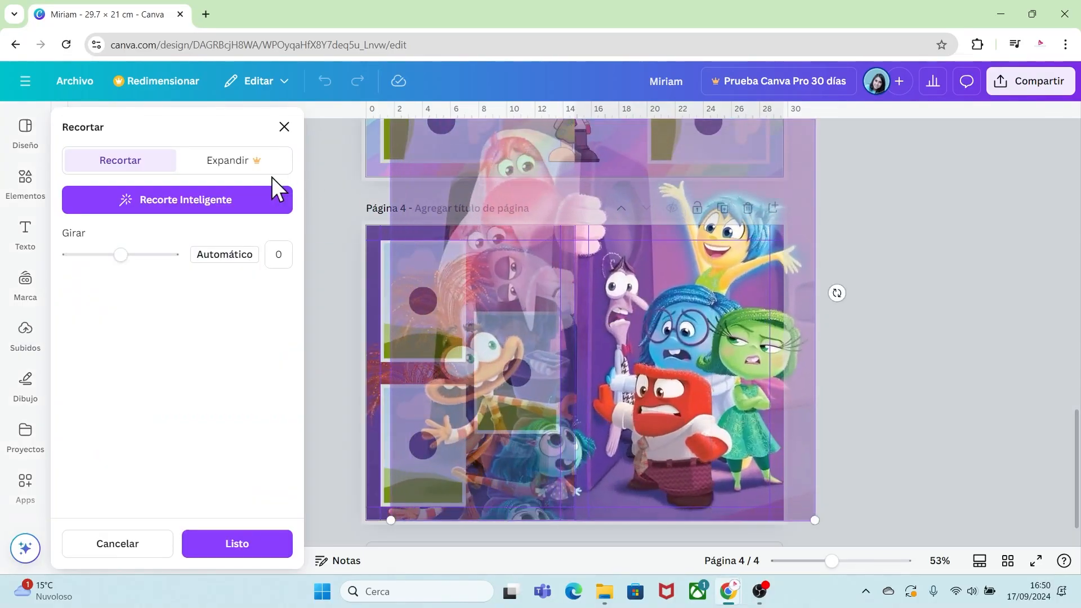
pyautogui.scroll(-2, 369, 292)
pyautogui.click(817, 430)
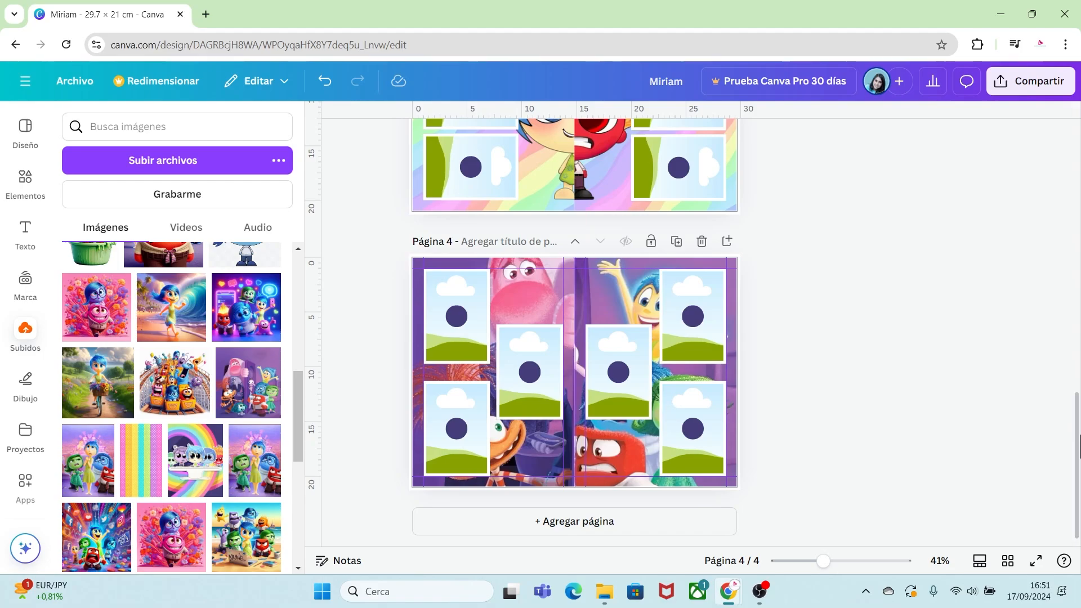
# On page 2, copy the number 1 label onto the second top frame and change it to 2.
pyautogui.moveTo(1078, 447); pyautogui.dragTo(1078, 230)
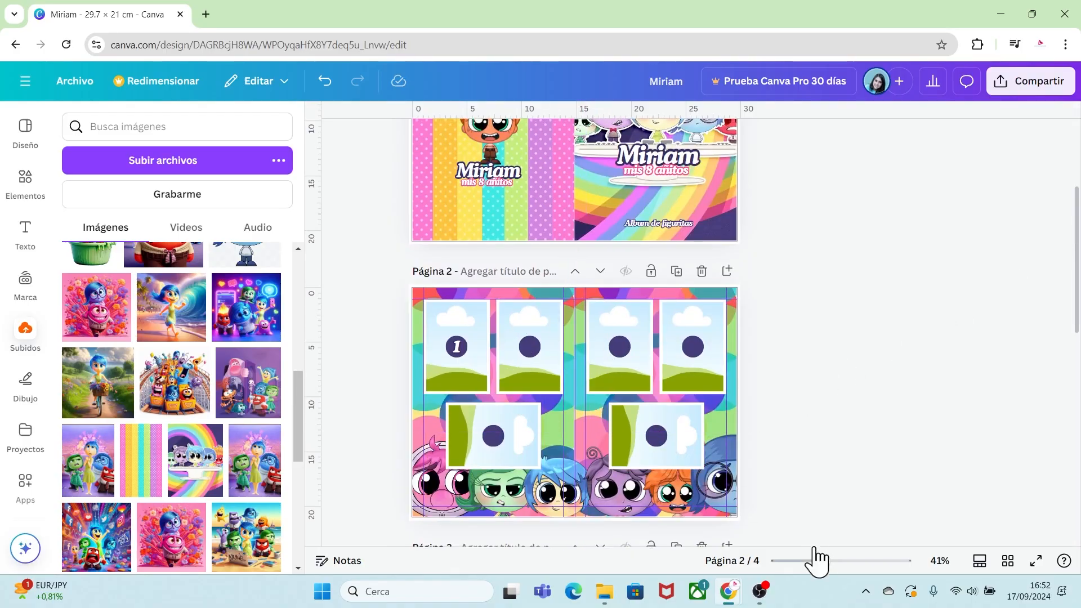
pyautogui.moveTo(823, 561); pyautogui.dragTo(844, 562)
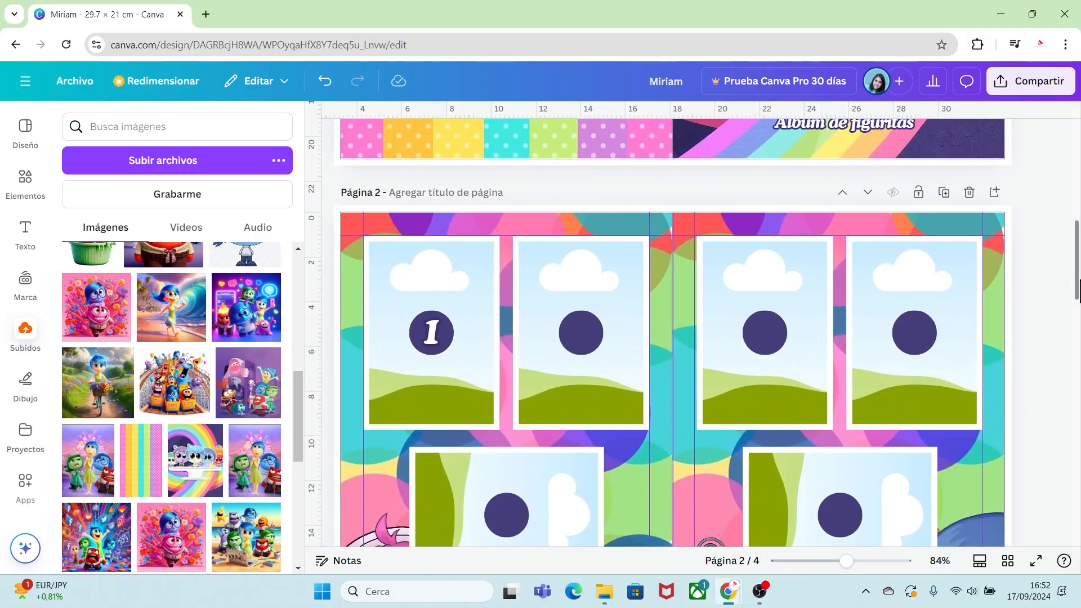
pyautogui.scroll(-3, 659, 332)
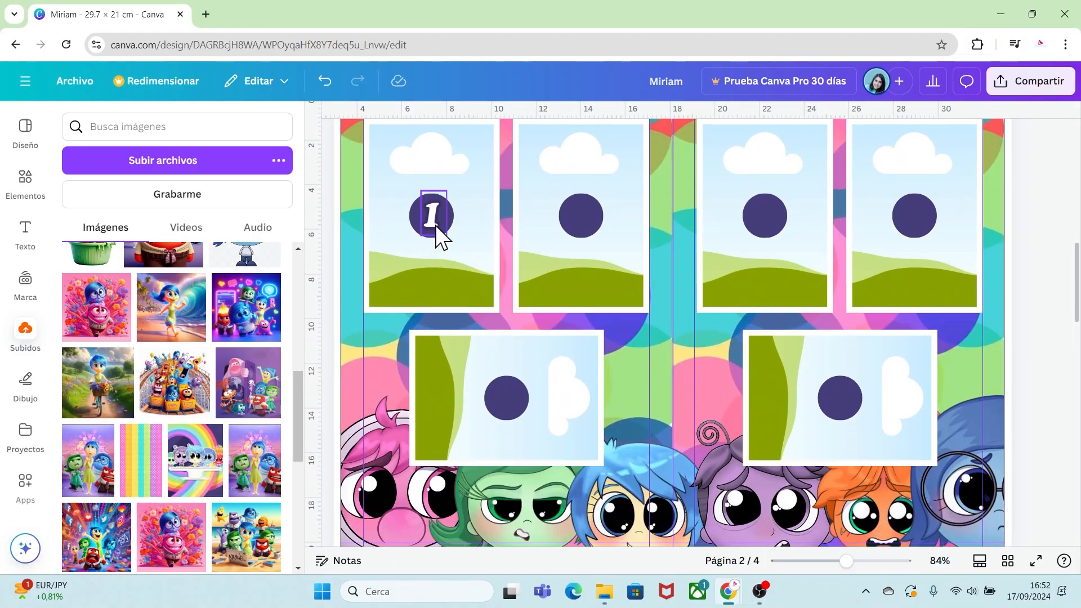
pyautogui.click(437, 231)
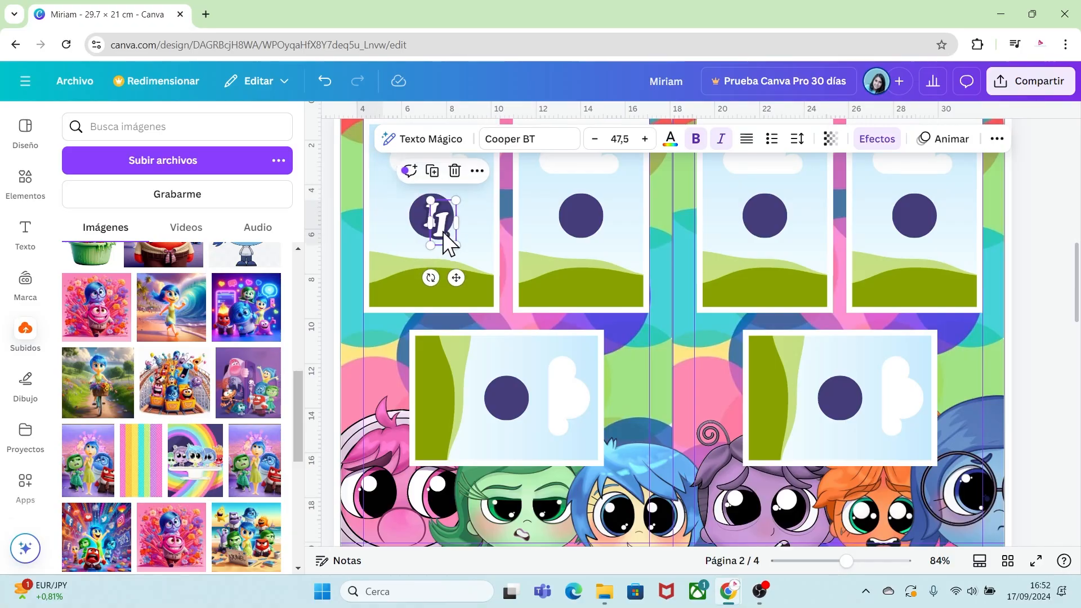
pyautogui.moveTo(447, 242); pyautogui.dragTo(580, 218)
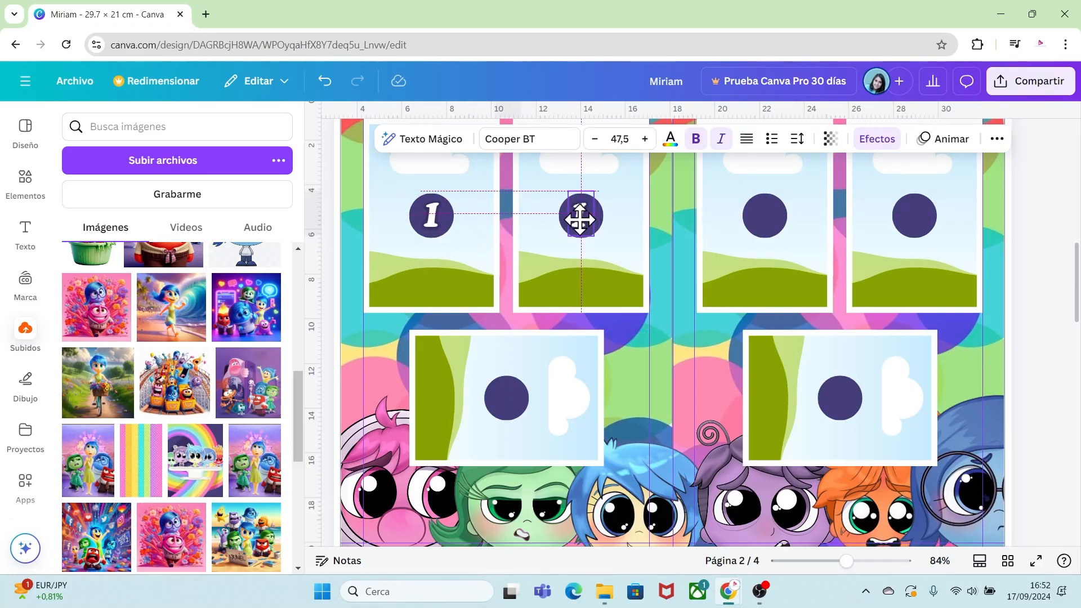
pyautogui.doubleClick(581, 217)
pyautogui.write('2')
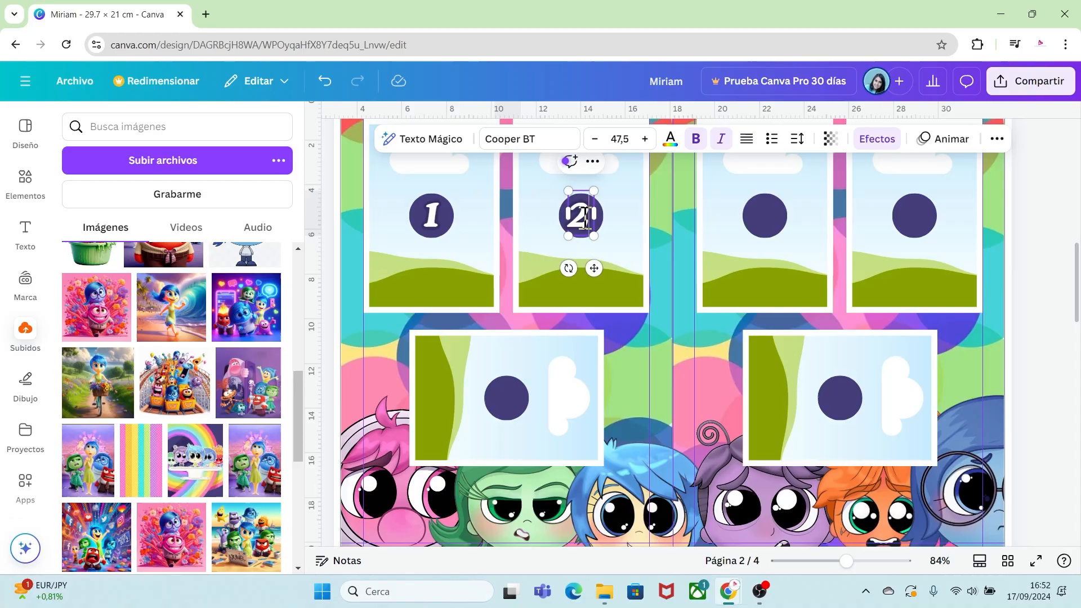
pyautogui.click(616, 224)
pyautogui.click(585, 214)
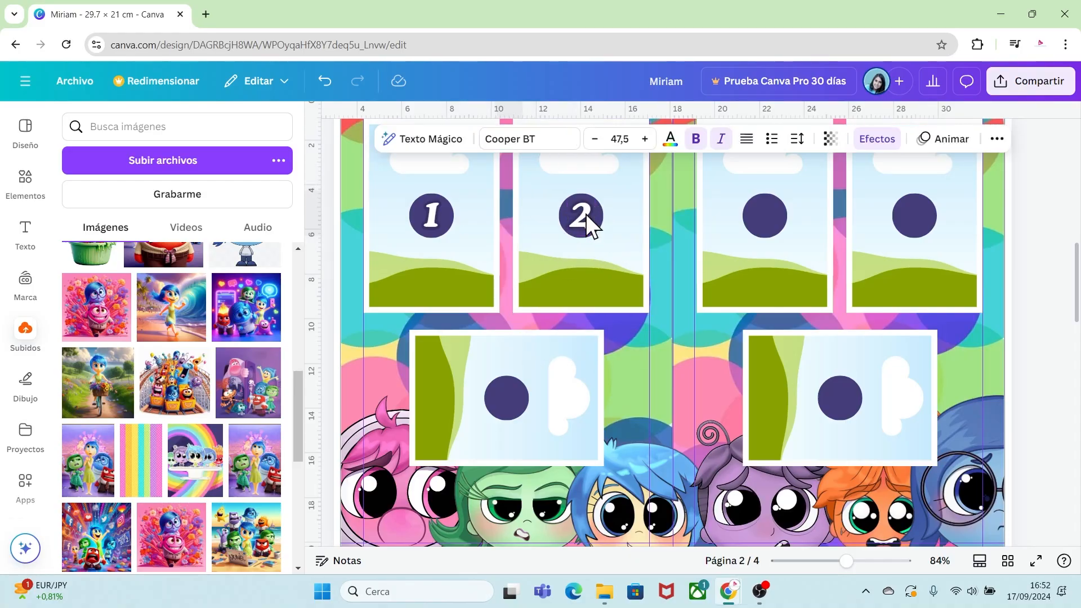
# Duplicate the number label onto the lower-left landscape frame, change it to 3 and nudge it upward.
pyautogui.hotkey('ctrl', 'd')
pyautogui.moveTo(592, 226); pyautogui.dragTo(506, 397)
pyautogui.doubleClick(506, 397)
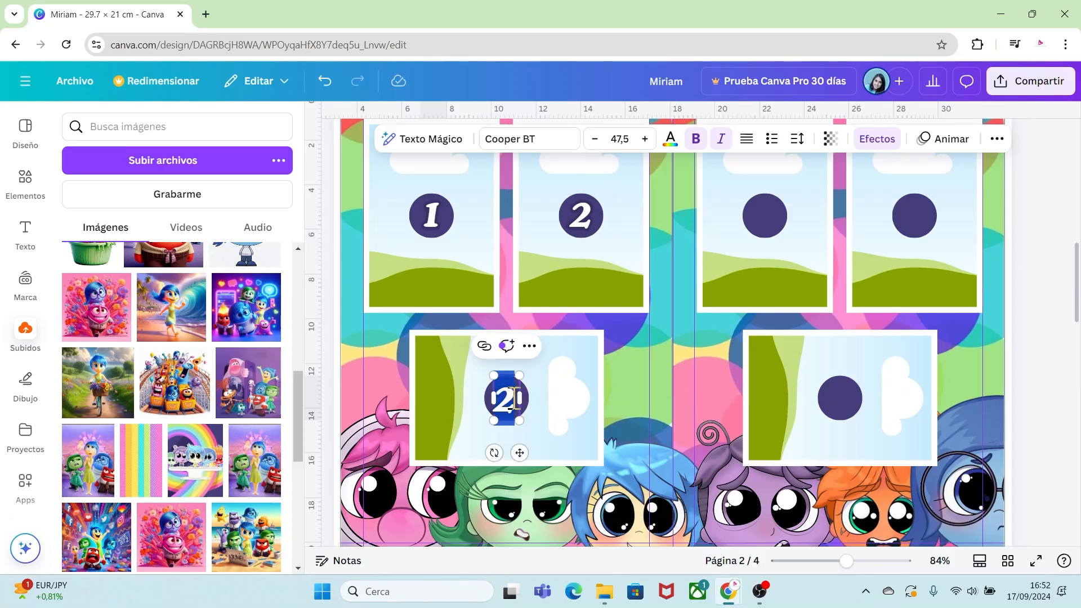
pyautogui.write('3')
pyautogui.click(620, 394)
pyautogui.click(503, 412)
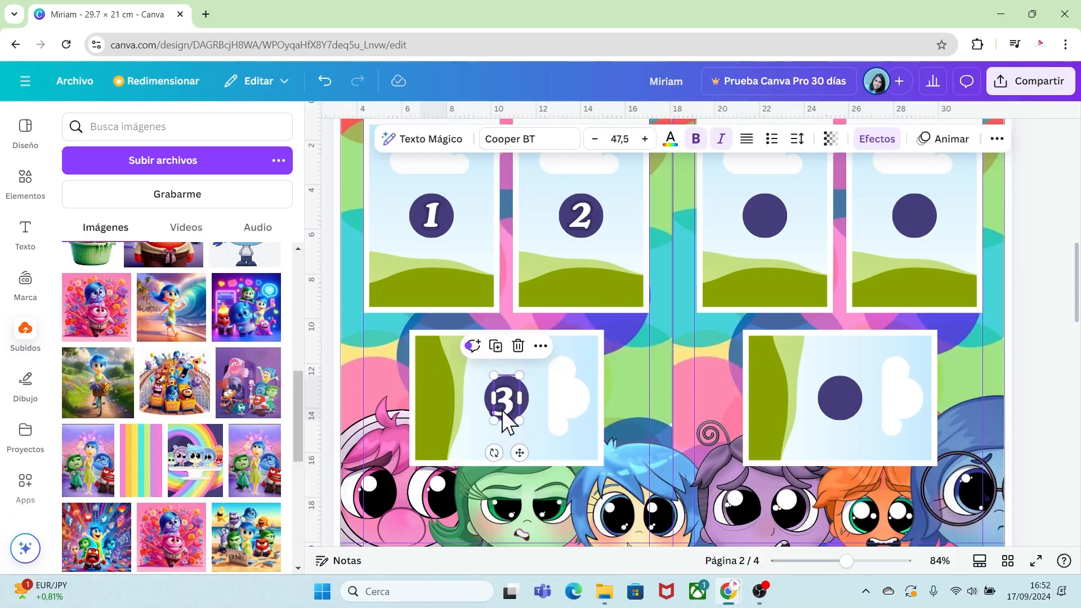
pyautogui.press('Up')
pyautogui.press('Up')
pyautogui.press('Up')
pyautogui.press('Up')
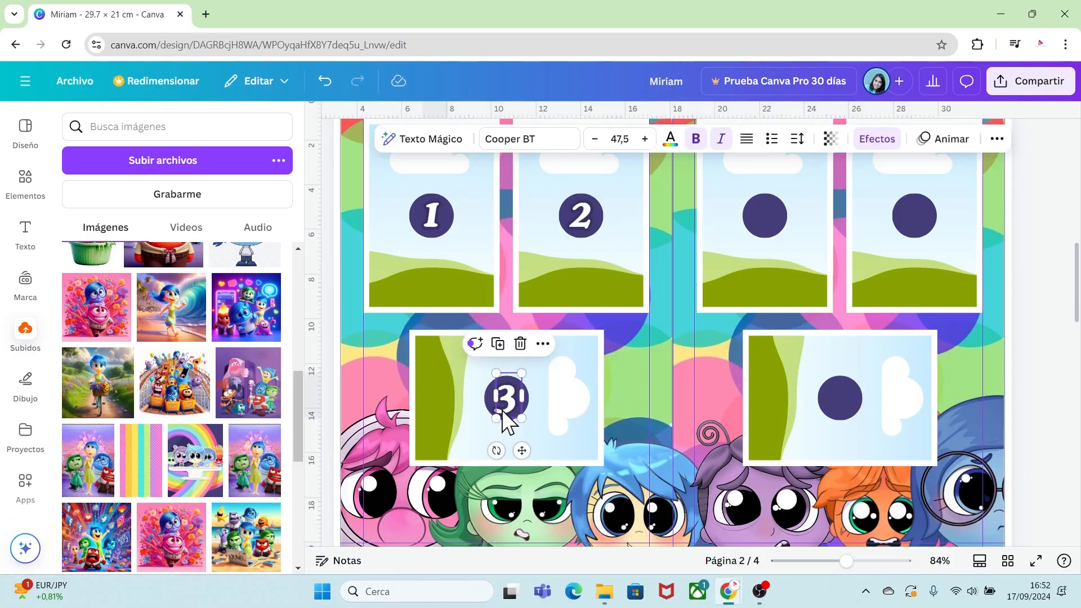
pyautogui.click(622, 425)
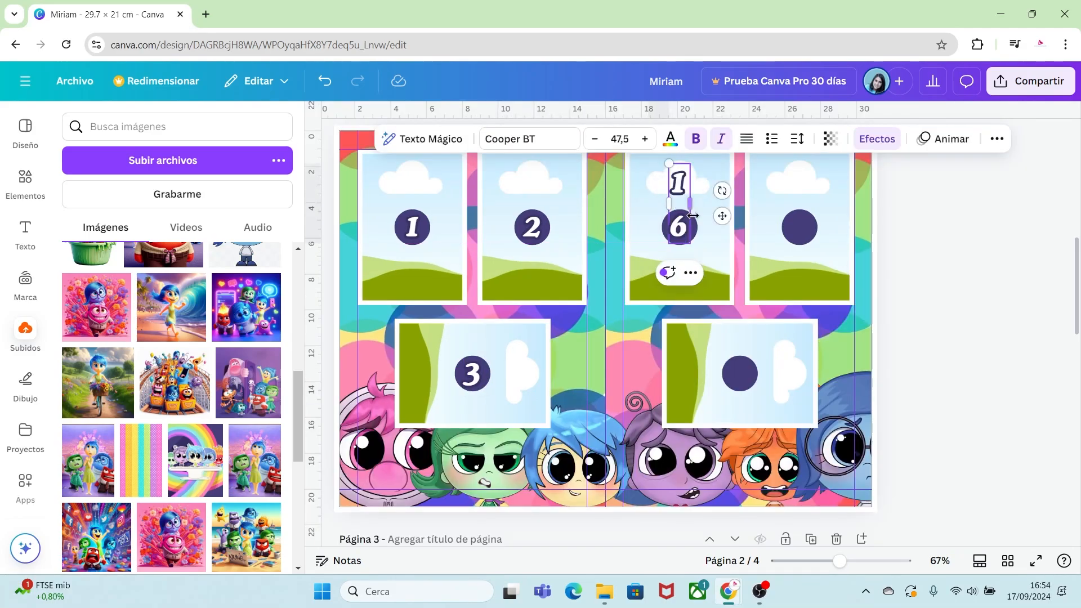
# Add number labels 16, 17 and 18 to the three frames on page 2's right half.
pyautogui.moveTo(690, 204); pyautogui.dragTo(712, 204)
pyautogui.moveTo(712, 199); pyautogui.dragTo(700, 191)
pyautogui.moveTo(697, 223); pyautogui.dragTo(802, 234)
pyautogui.hotkey('ctrl', 'v')
pyautogui.doubleClick(803, 233)
pyautogui.write('17')
pyautogui.hotkey('ctrl', 'v')
pyautogui.moveTo(692, 243); pyautogui.dragTo(745, 380)
pyautogui.doubleClick(744, 380)
pyautogui.write('18')
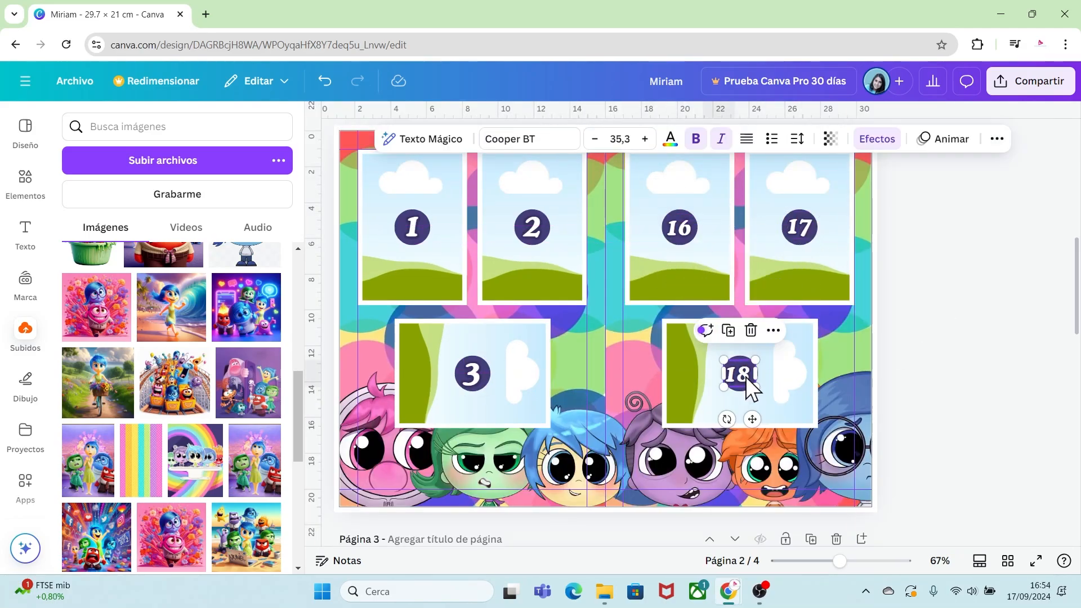
# Paste number labels onto page 3's frames and set them to 13, 14 and 15.
pyautogui.scroll(-7, 748, 387)
pyautogui.hotkey('ctrl', 'v')
pyautogui.moveTo(689, 261); pyautogui.dragTo(437, 230)
pyautogui.doubleClick(438, 230)
pyautogui.write('13')
pyautogui.hotkey('ctrl', 'v')
pyautogui.moveTo(689, 261); pyautogui.dragTo(439, 463)
pyautogui.write('14')
pyautogui.hotkey('ctrl', 'v')
pyautogui.write('15')
# Paste labels numbered 4, 5 and 6 onto the remaining frames of page 3.
pyautogui.hotkey('ctrl', 'v')
pyautogui.moveTo(689, 262); pyautogui.dragTo(778, 346)
pyautogui.write('4')
pyautogui.hotkey('ctrl', 'v')
pyautogui.write('5')
pyautogui.hotkey('ctrl', 'v')
pyautogui.moveTo(785, 236); pyautogui.dragTo(777, 463)
pyautogui.write('6')
# Paste number labels onto page 4's left-half frames and set them to 7, 8 and 9.
pyautogui.scroll(-8, 862, 444)
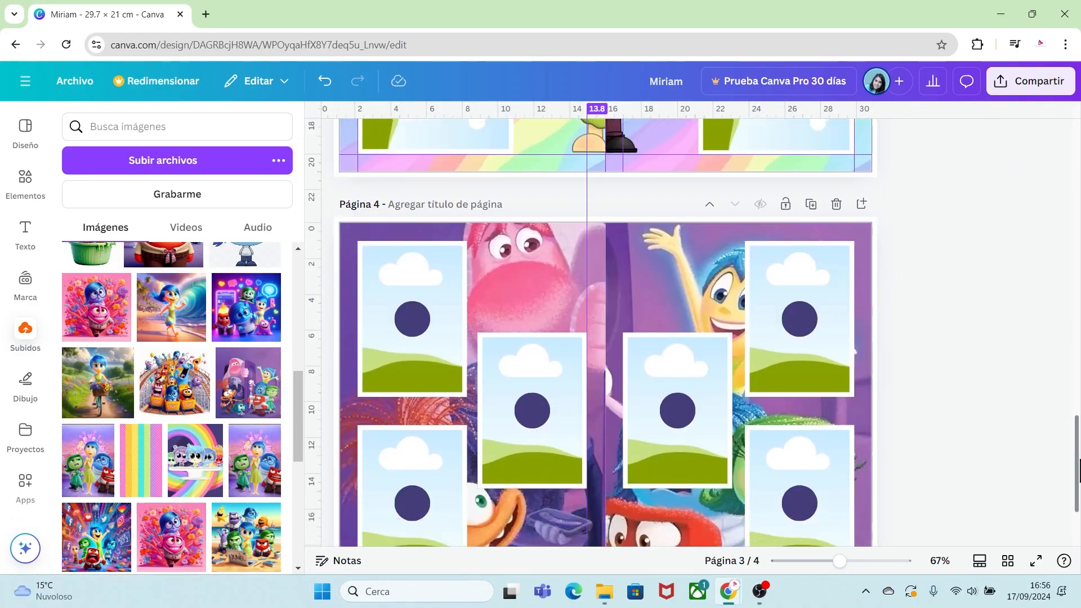
pyautogui.hotkey('ctrl', 'v')
pyautogui.moveTo(784, 218); pyautogui.dragTo(418, 237)
pyautogui.doubleClick(418, 236)
pyautogui.write('7')
pyautogui.hotkey('ctrl', 'c')
pyautogui.hotkey('ctrl', 'v')
pyautogui.moveTo(428, 276); pyautogui.dragTo(427, 462)
pyautogui.write('8')
pyautogui.hotkey('ctrl', 'v')
pyautogui.write('9')
# Number page 4's right-half frames 10, 11 and 12.
pyautogui.hotkey('ctrl', 'v')
pyautogui.moveTo(414, 420); pyautogui.dragTo(799, 420)
pyautogui.write('10')
pyautogui.hotkey('ctrl', 'v')
pyautogui.write('11')
pyautogui.hotkey('ctrl', 'v')
pyautogui.write('12')
pyautogui.click(948, 388)
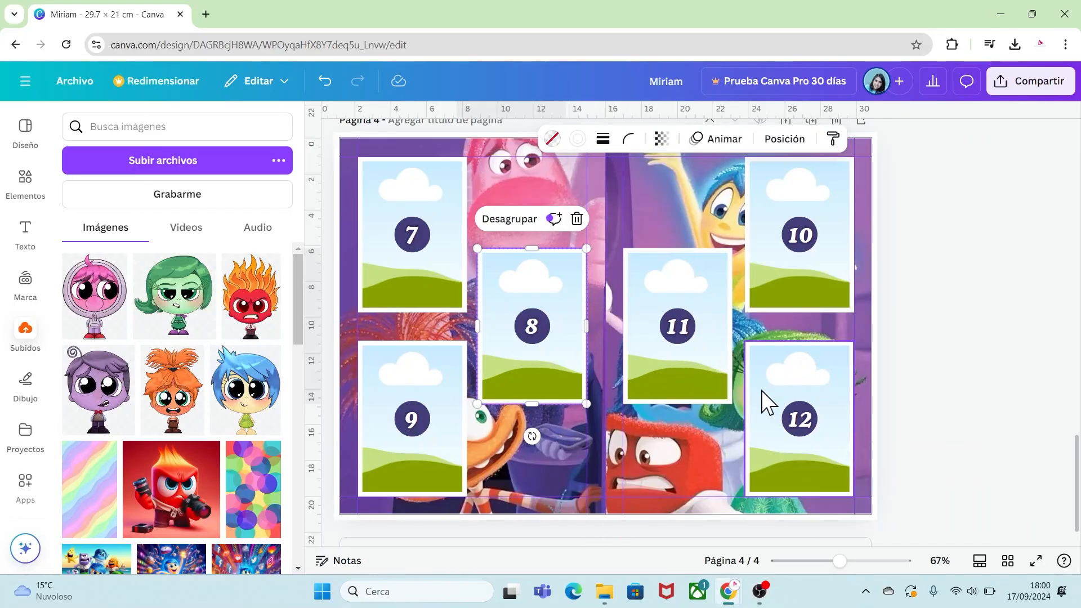
# Duplicate page 4 and delete both character background images on the new page.
pyautogui.scroll(1, 1079, 467)
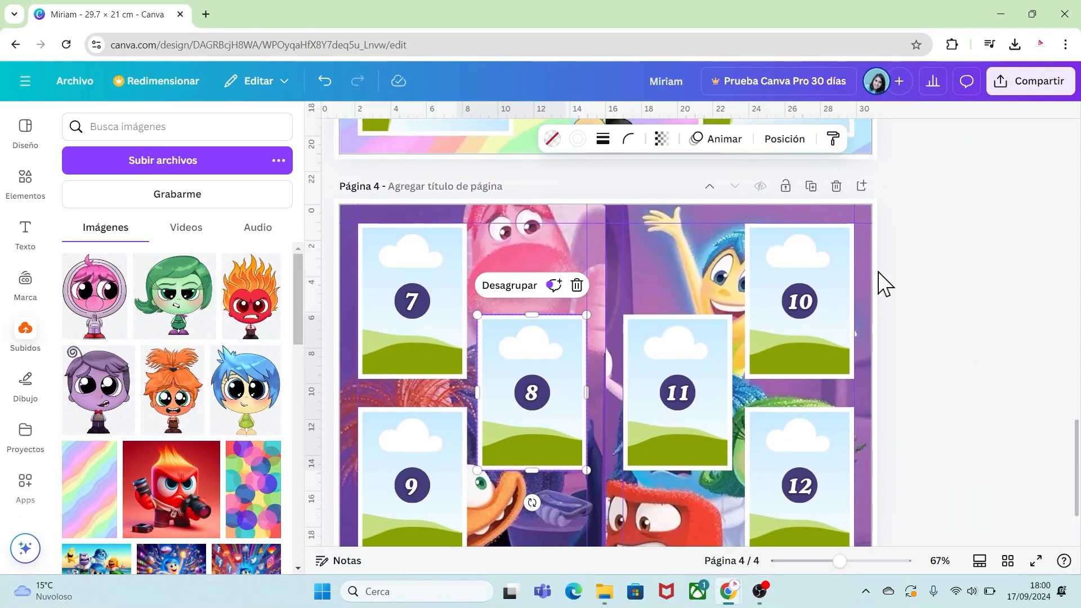
pyautogui.click(811, 187)
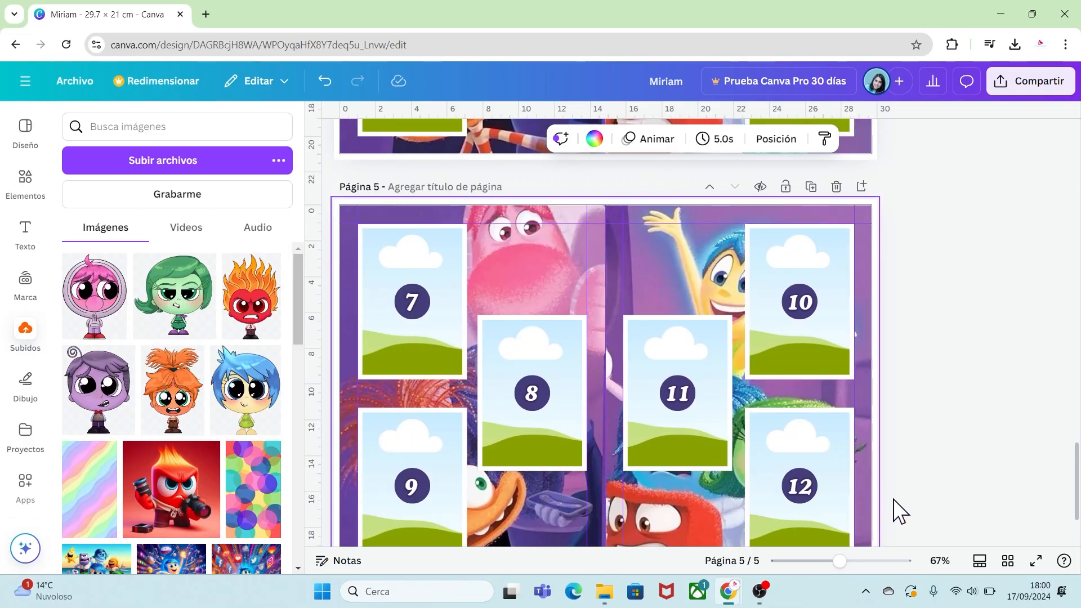
pyautogui.moveTo(865, 493); pyautogui.dragTo(737, 454)
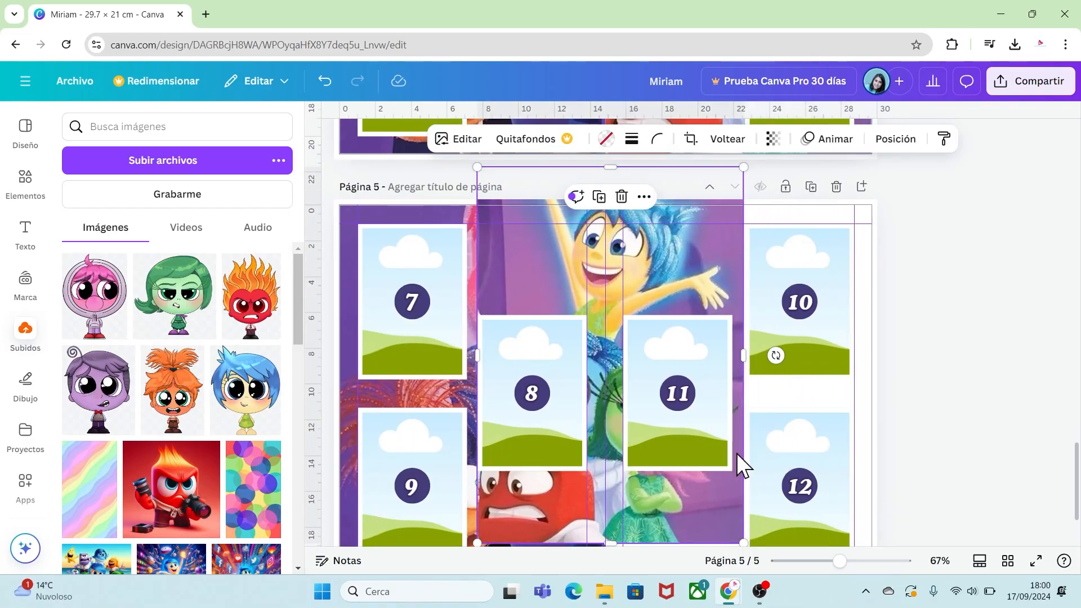
pyautogui.press('Delete')
pyautogui.press('Delete')
pyautogui.click(560, 272)
# Delete every frame and label on page 5 except the frame numbered 7.
pyautogui.press('Delete')
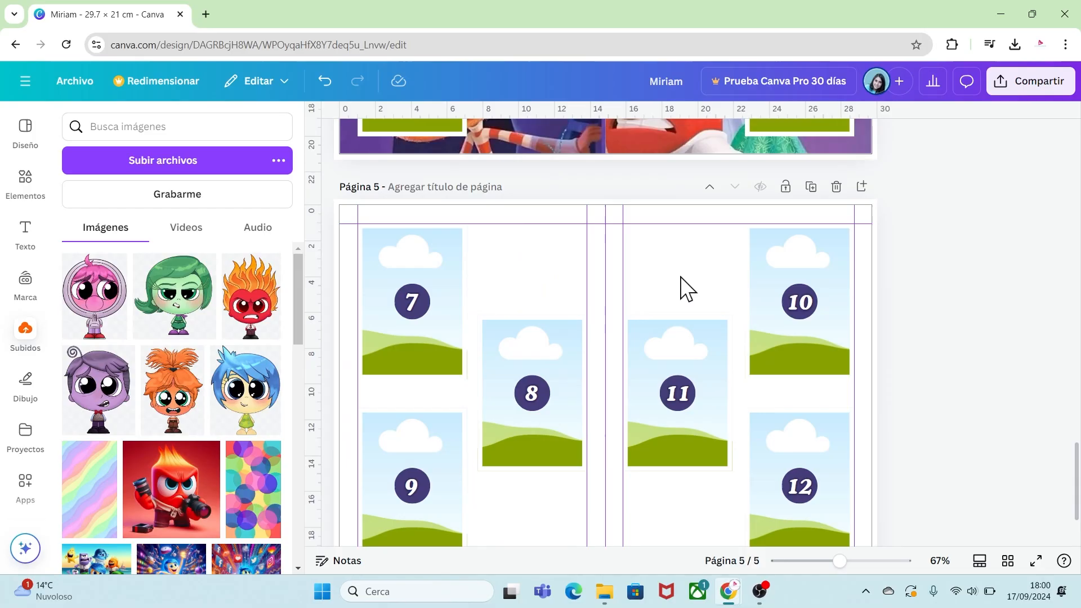
pyautogui.moveTo(670, 266); pyautogui.dragTo(813, 509)
pyautogui.press('Delete')
pyautogui.moveTo(550, 277); pyautogui.dragTo(501, 445)
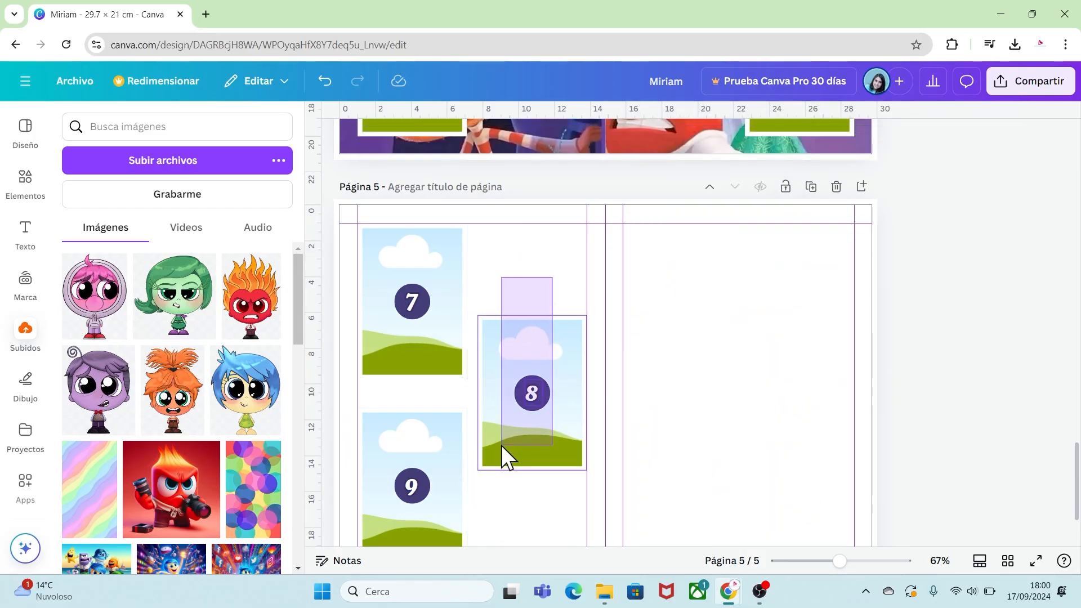
pyautogui.press('Delete')
pyautogui.moveTo(505, 389); pyautogui.dragTo(412, 502)
pyautogui.press('Delete')
# Move the 7 label to the frame's upper right and delete its circle behind it.
pyautogui.click(437, 324)
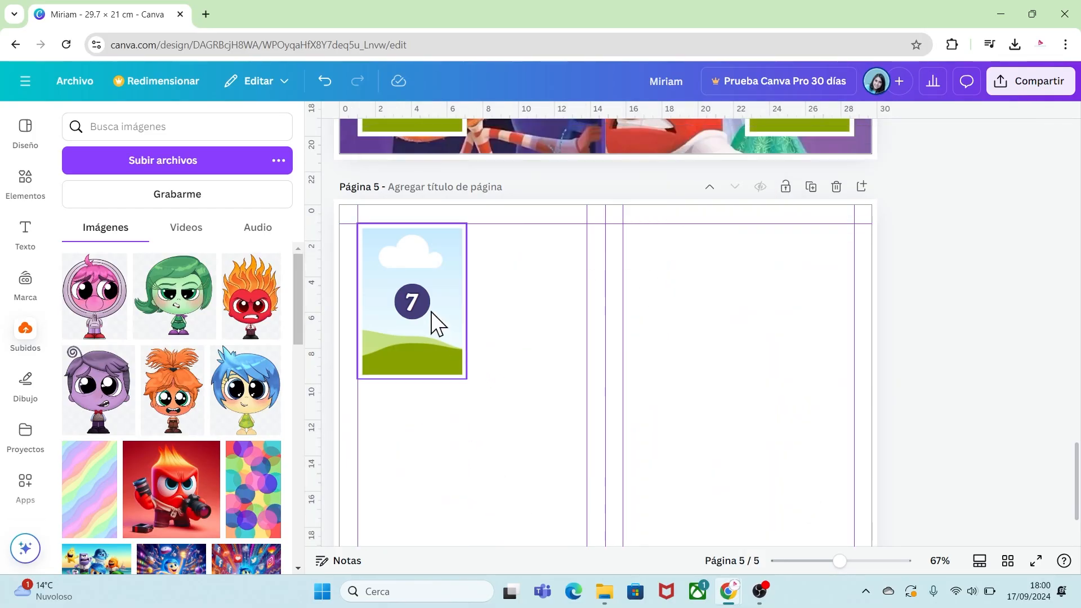
pyautogui.click(411, 290)
pyautogui.click(541, 309)
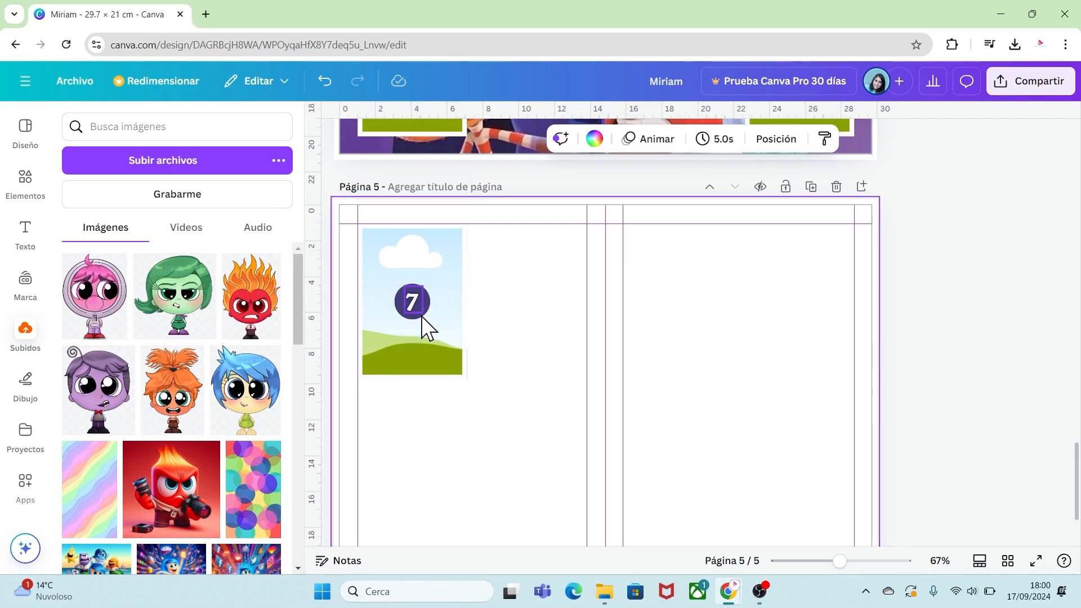
pyautogui.moveTo(420, 313); pyautogui.dragTo(442, 272)
pyautogui.click(413, 307)
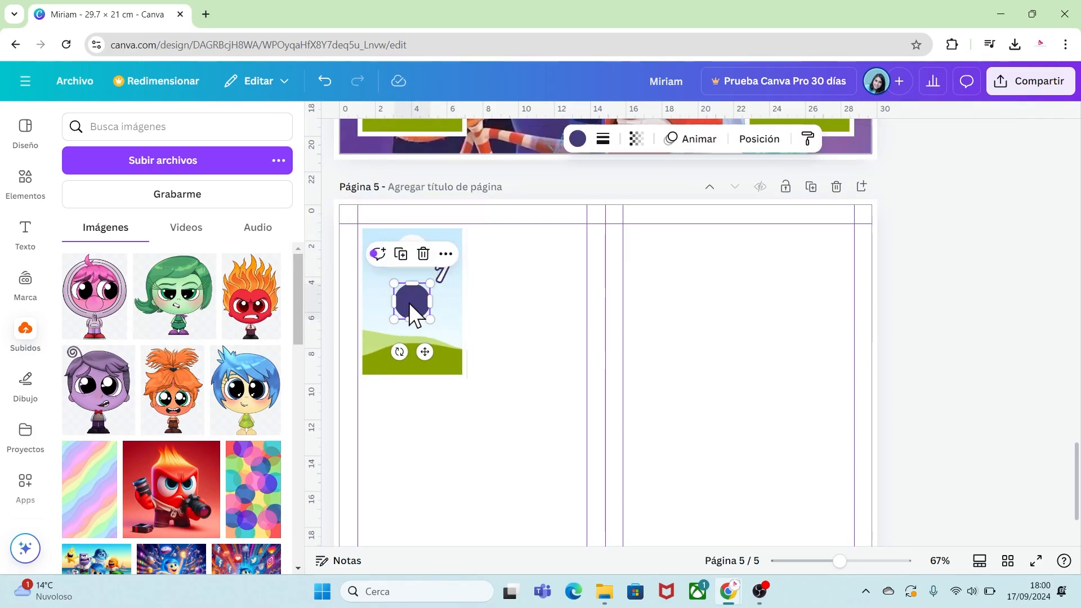
pyautogui.click(423, 254)
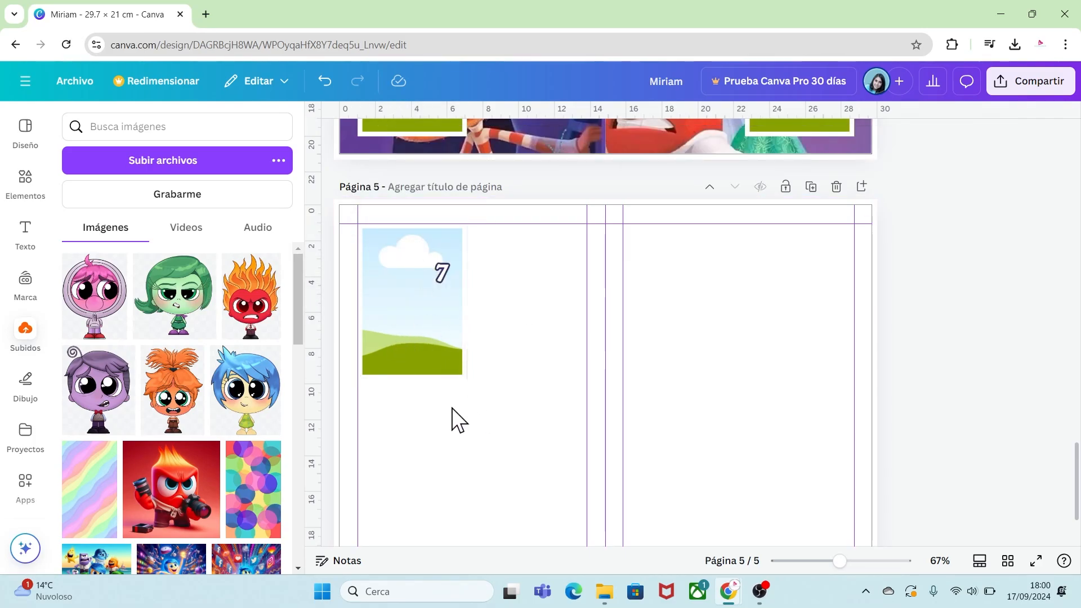
# Search the elements for "circle cuarter" and add a quarter-circle photo holder frame to page 5.
pyautogui.click(26, 179)
pyautogui.click(92, 127)
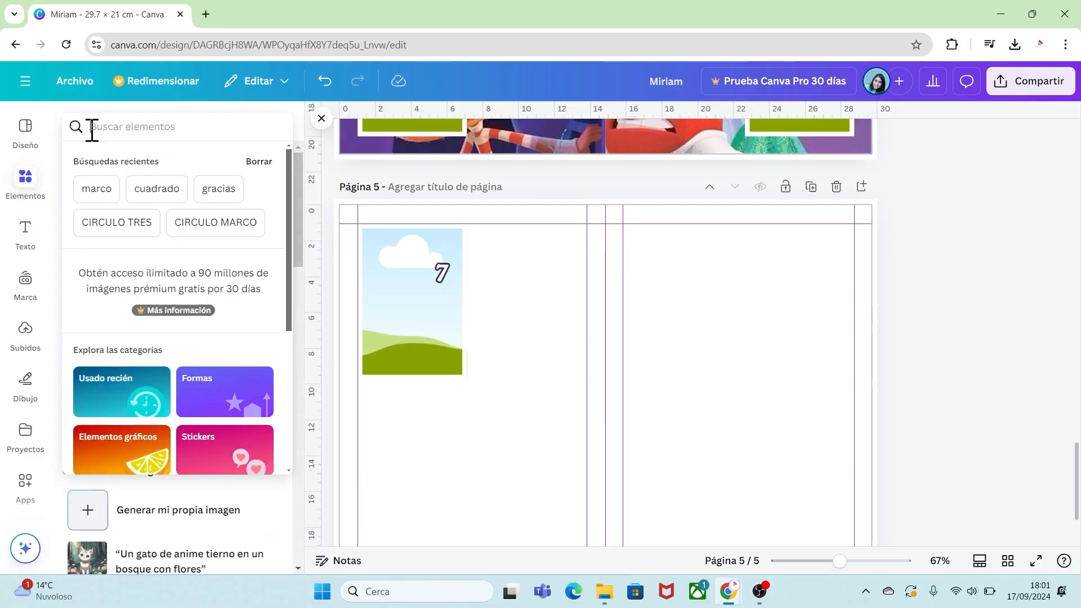
pyautogui.write('ci')
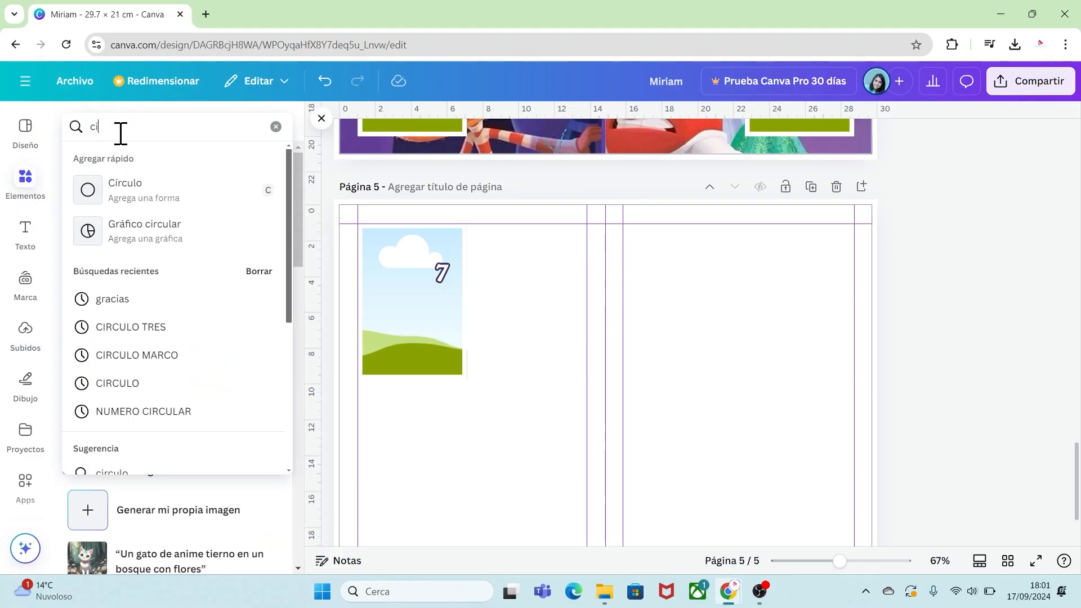
pyautogui.write('rcle cuarter')
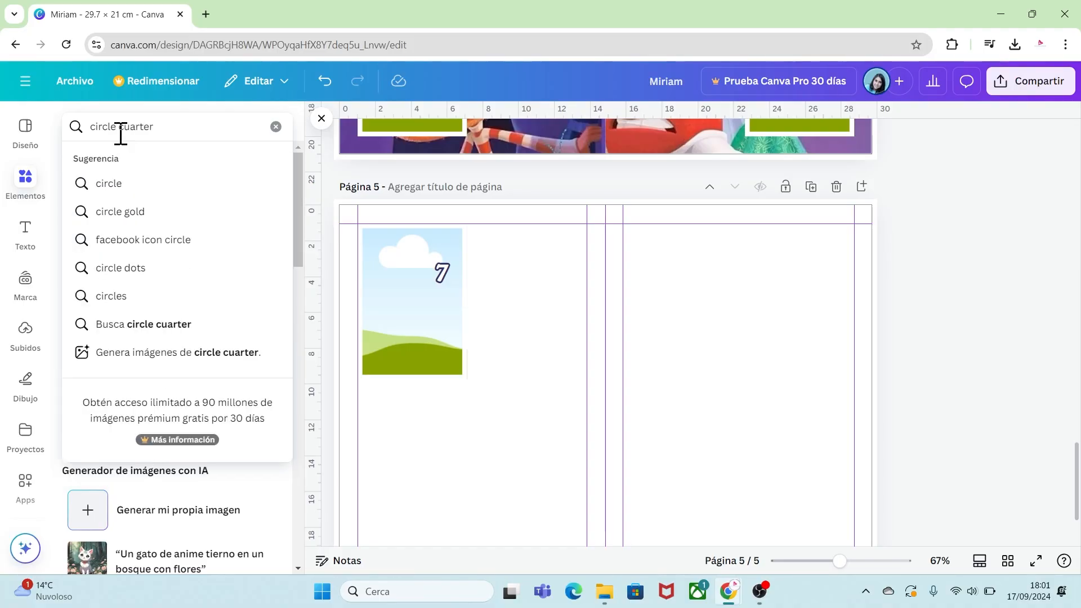
pyautogui.press('Return')
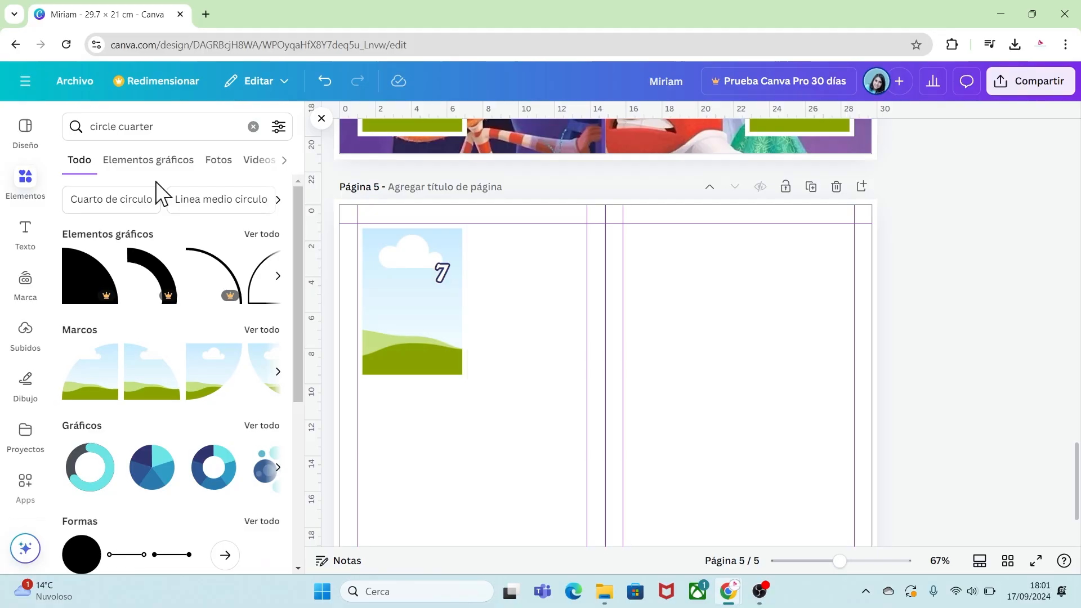
pyautogui.click(257, 334)
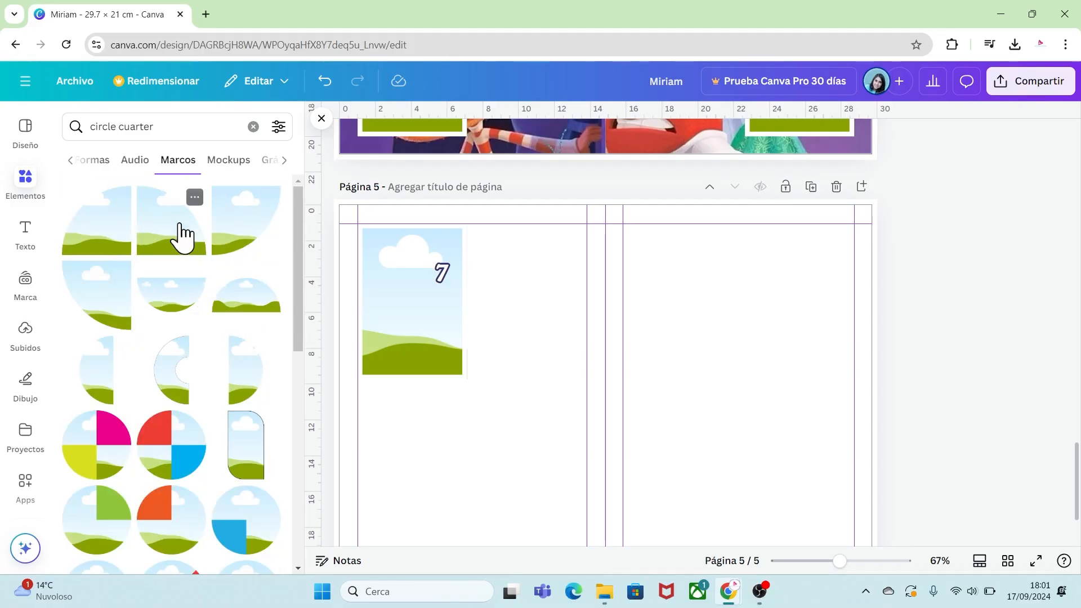
pyautogui.click(194, 197)
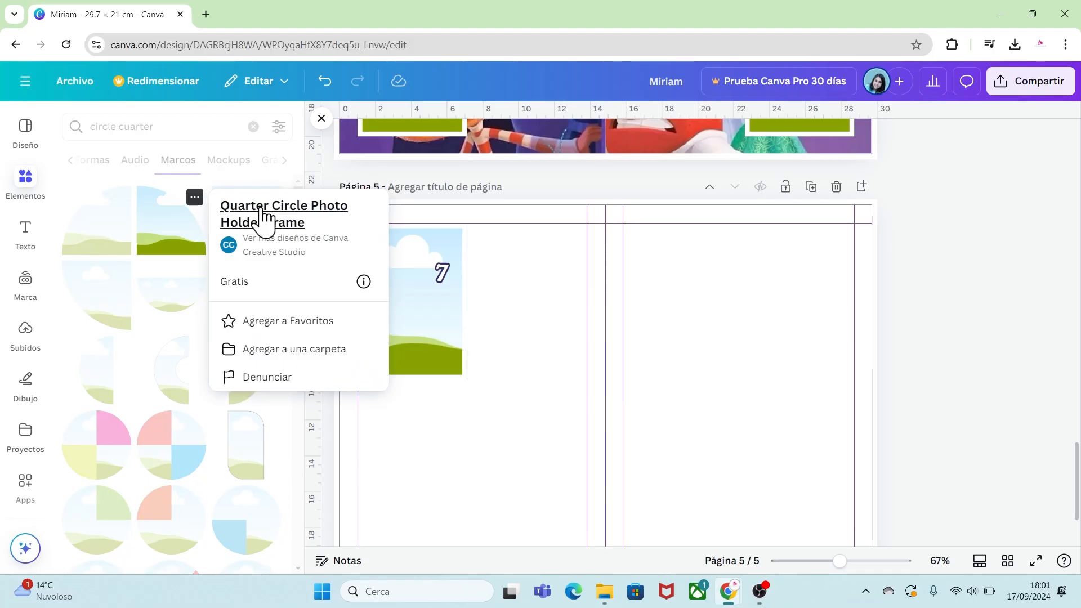
pyautogui.click(187, 221)
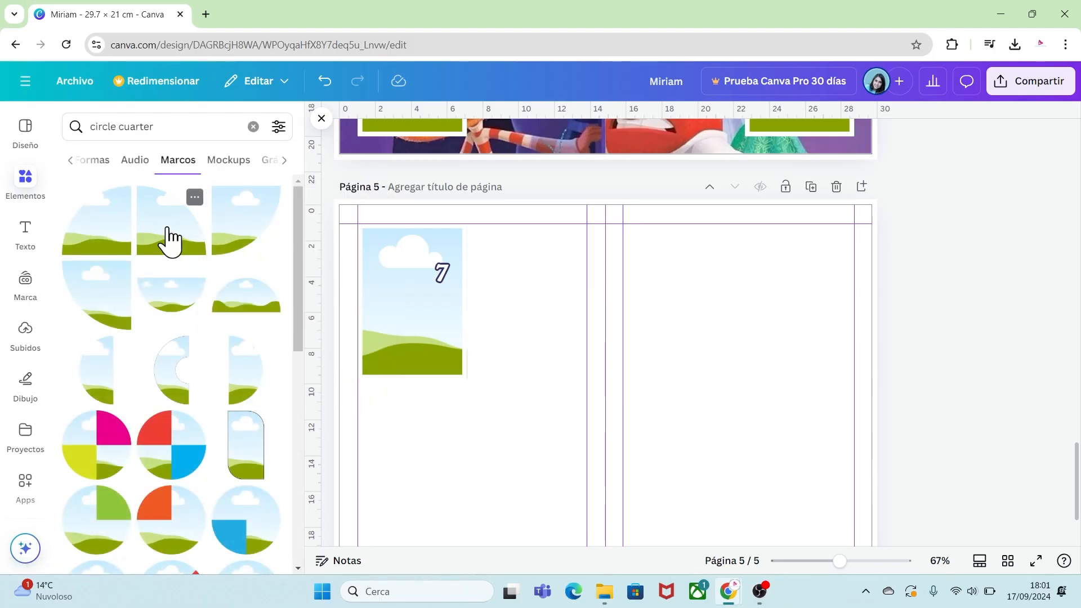
pyautogui.click(169, 239)
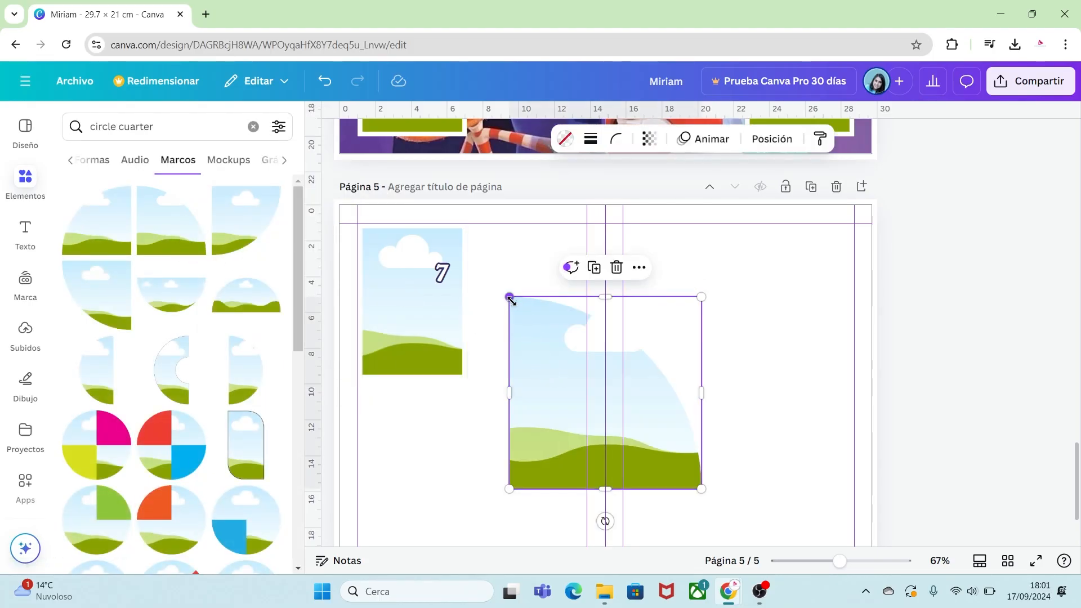
# Shrink the quarter-circle frame into the photo frame's lower-left corner and fill it dark purple.
pyautogui.moveTo(509, 297); pyautogui.dragTo(501, 337)
pyautogui.moveTo(542, 372); pyautogui.dragTo(378, 361)
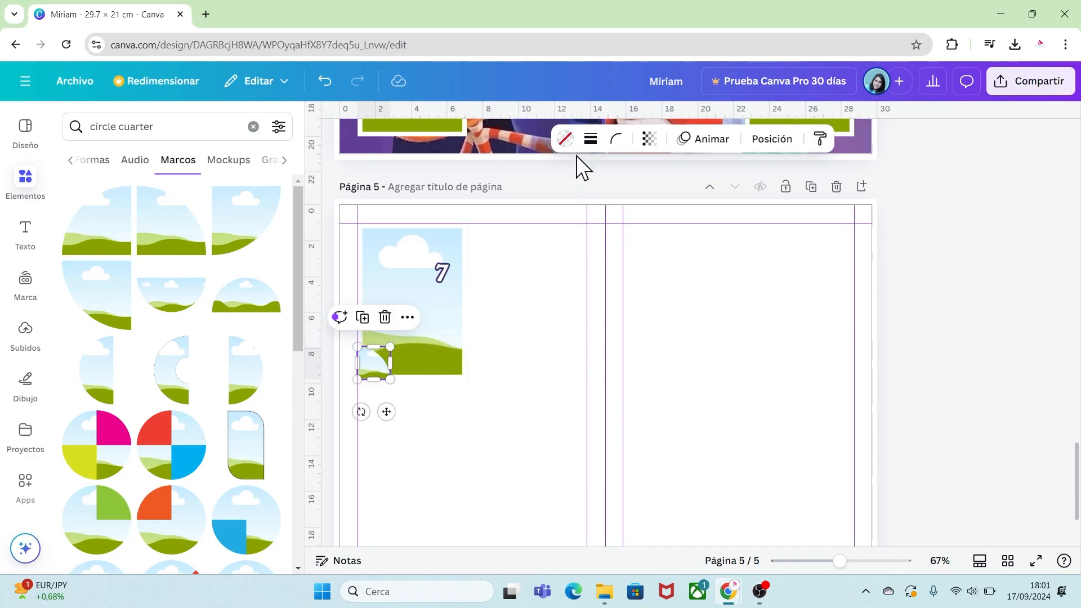
pyautogui.click(567, 142)
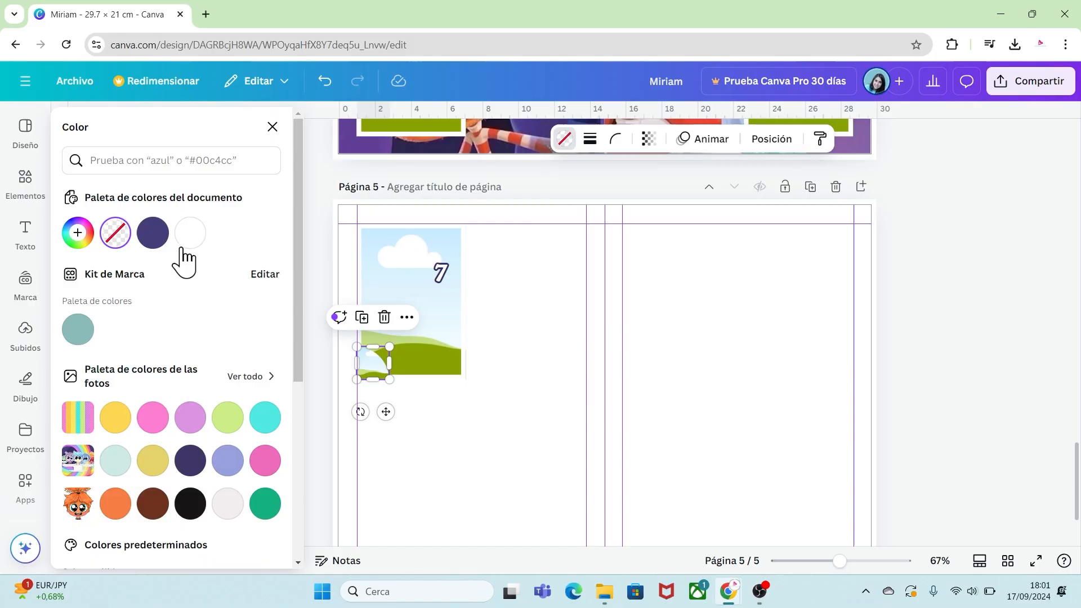
pyautogui.click(156, 237)
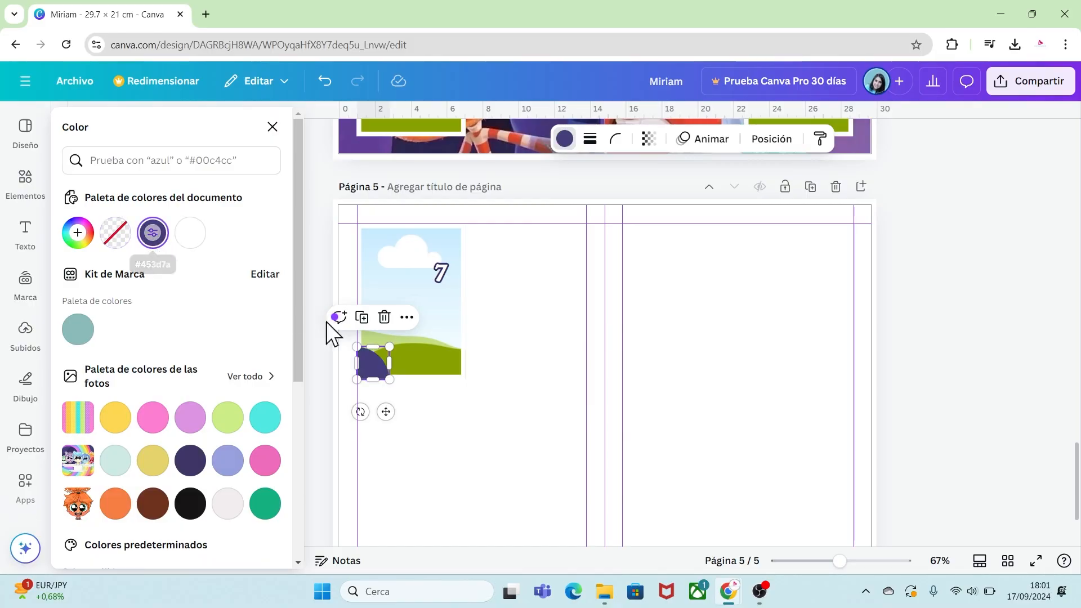
pyautogui.click(509, 356)
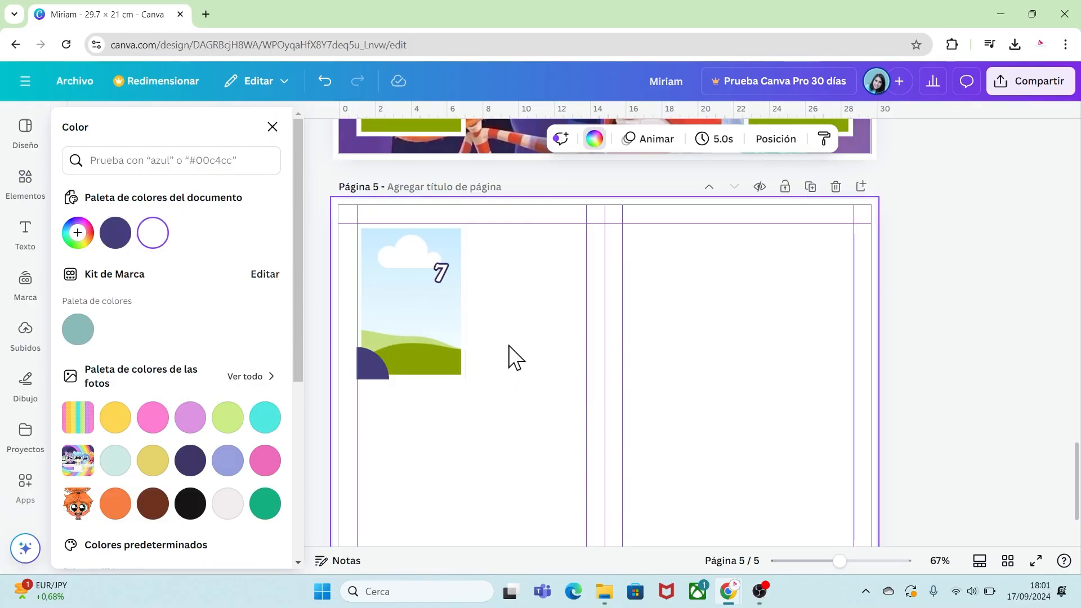
# Move the number label from the frame's upper right onto the purple quarter circle.
pyautogui.click(443, 274)
pyautogui.moveTo(443, 274); pyautogui.dragTo(371, 365)
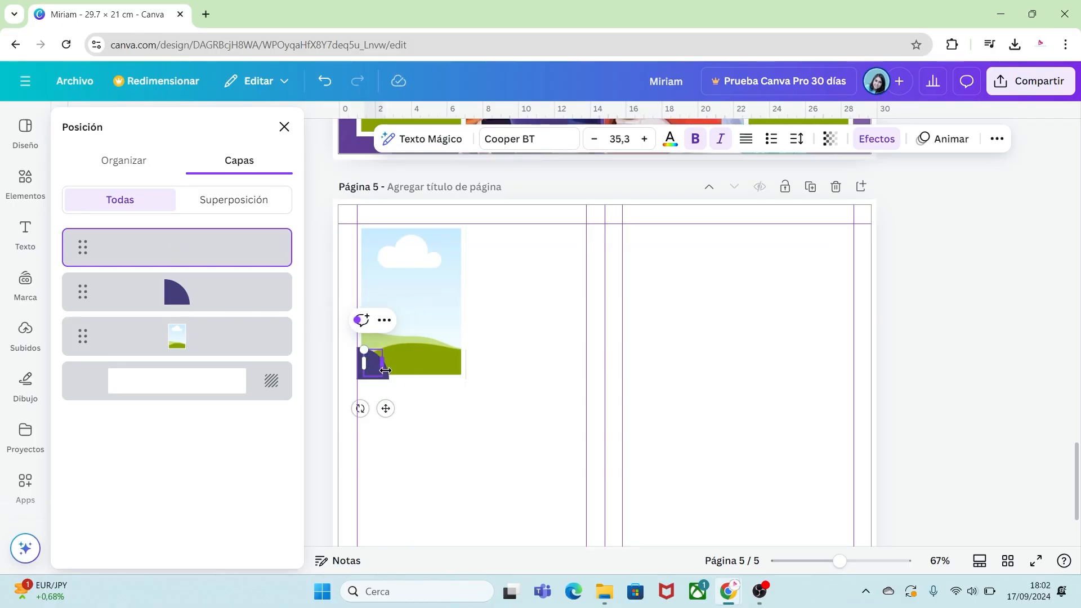
pyautogui.click(477, 426)
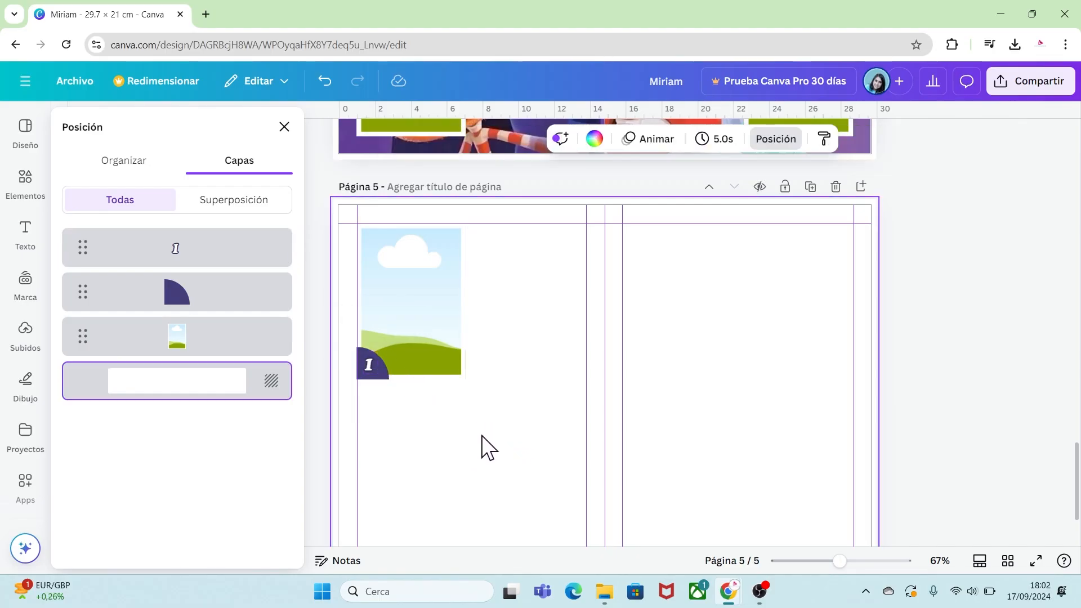
# Select the frame with its quarter circle and label and duplicate it into two rows of four on page 5.
pyautogui.moveTo(482, 436); pyautogui.dragTo(388, 352)
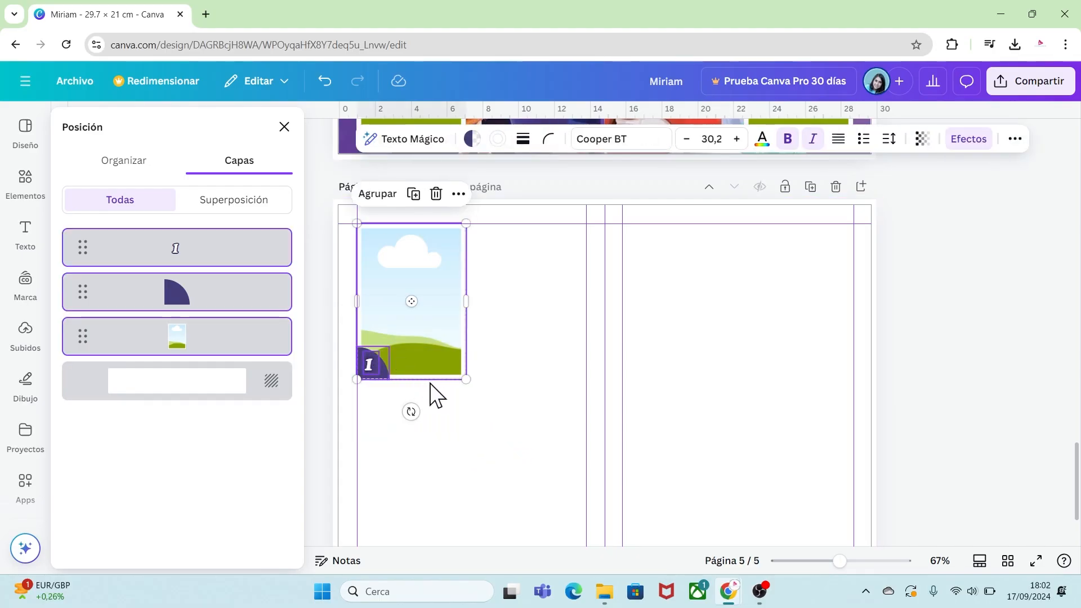
pyautogui.hotkey('ctrl', 'd')
pyautogui.moveTo(400, 316); pyautogui.dragTo(747, 421)
pyautogui.hotkey('ctrl', 'd')
pyautogui.hotkey('ctrl', 'd')
pyautogui.hotkey('ctrl', 'd')
pyautogui.hotkey('ctrl', 'd')
pyautogui.hotkey('ctrl', 'd')
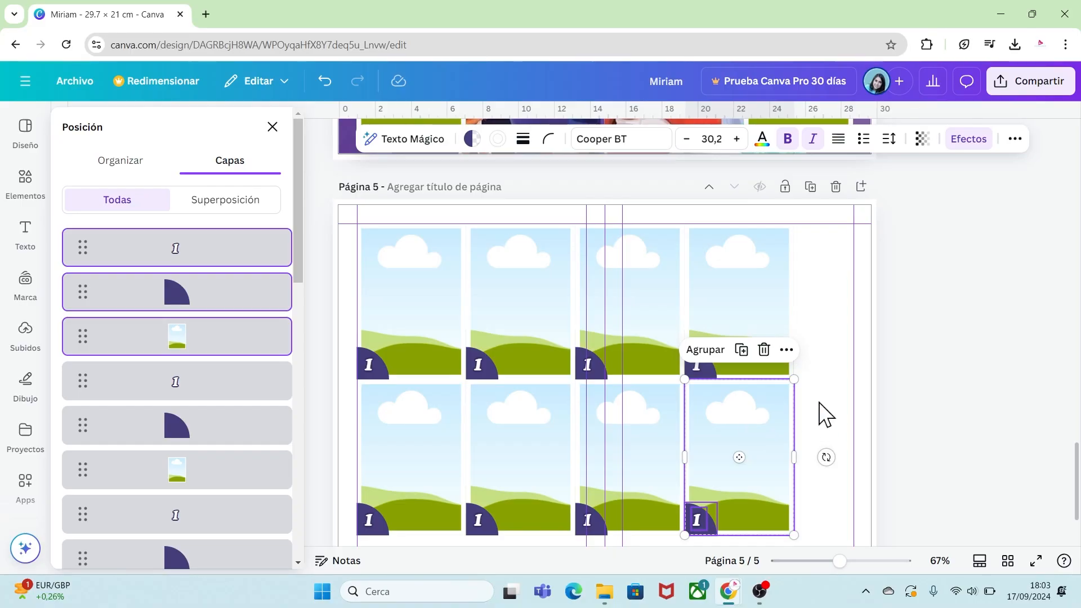
pyautogui.click(826, 418)
# Duplicate page 5 and delete every frame on the new page except the first two in the top row.
pyautogui.click(811, 189)
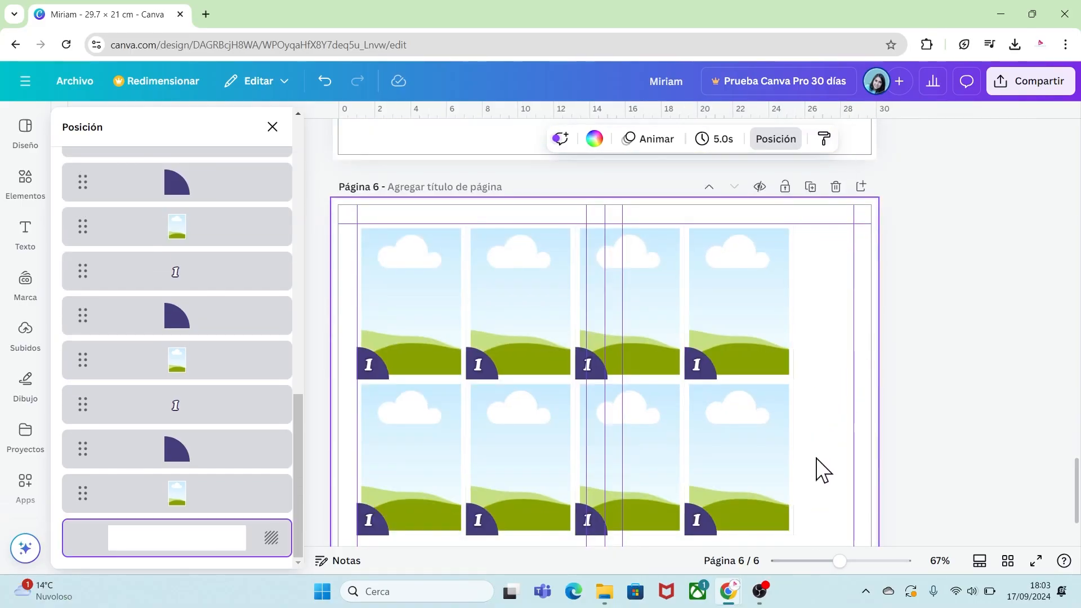
pyautogui.moveTo(811, 529); pyautogui.dragTo(378, 495)
pyautogui.press('Delete')
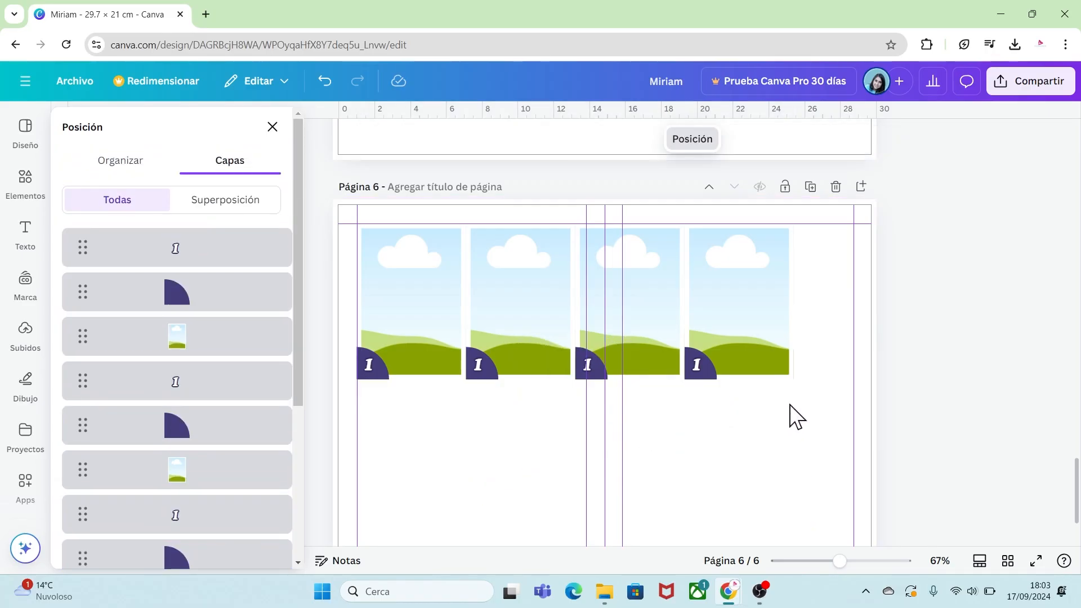
pyautogui.moveTo(791, 405); pyautogui.dragTo(592, 338)
pyautogui.press('Delete')
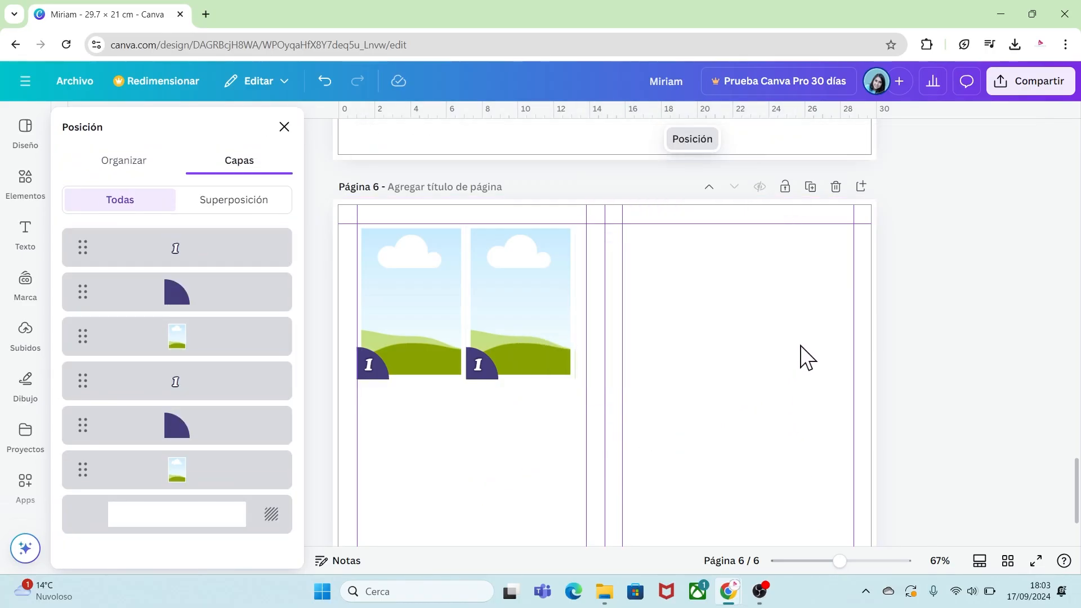
# Duplicate page 6 and delete the second frame on the new page 7.
pyautogui.scroll(1, 584, 486)
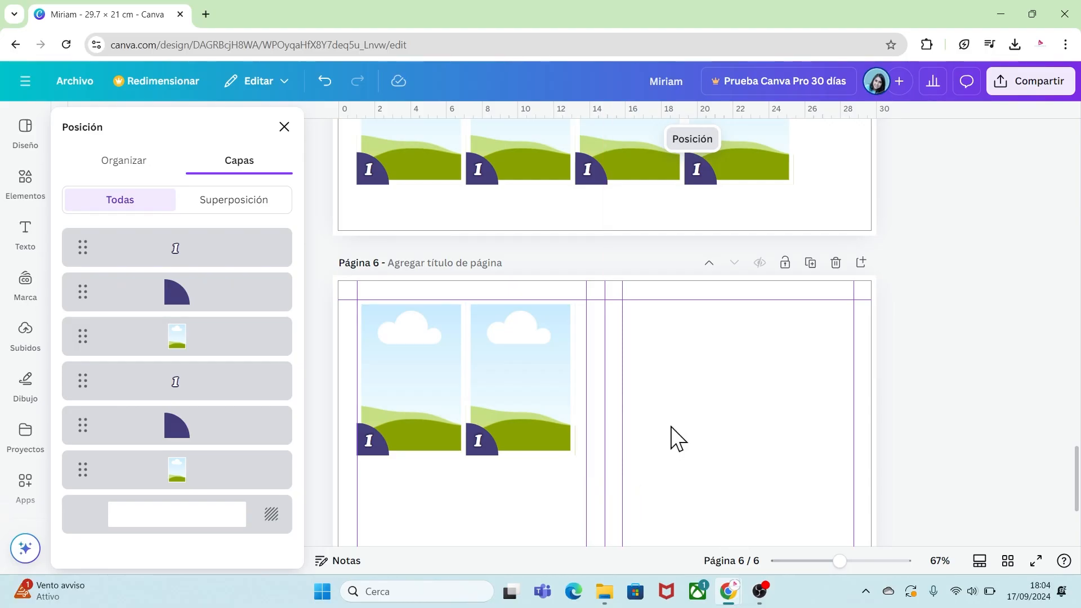
pyautogui.click(811, 264)
pyautogui.moveTo(551, 491); pyautogui.dragTo(479, 394)
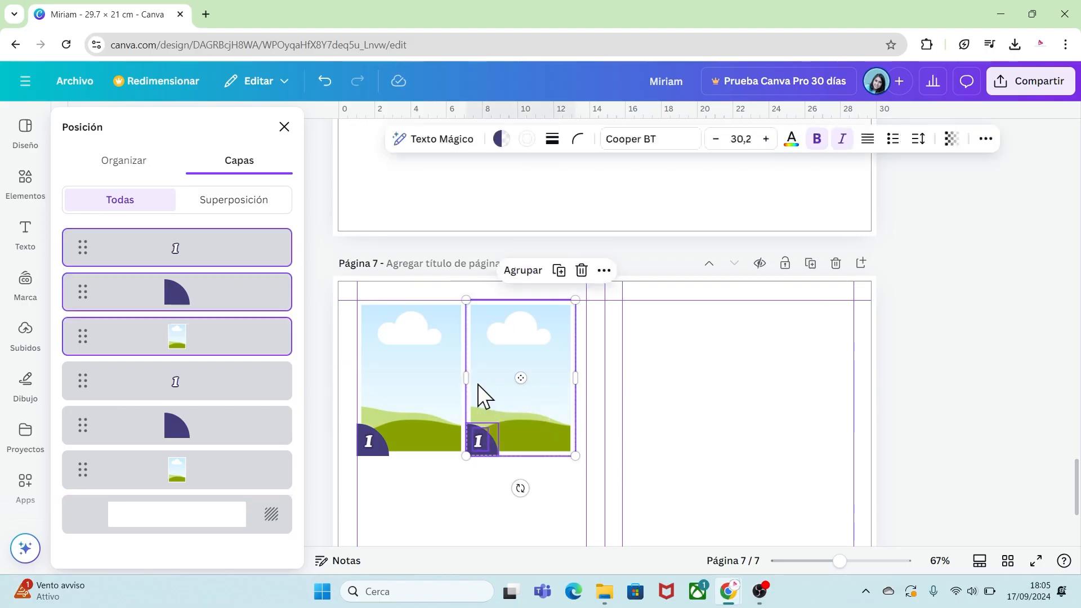
pyautogui.press('Delete')
# Rotate the remaining frame on page 7 about -90° to landscape and resize it into the upper-left corner.
pyautogui.click(411, 431)
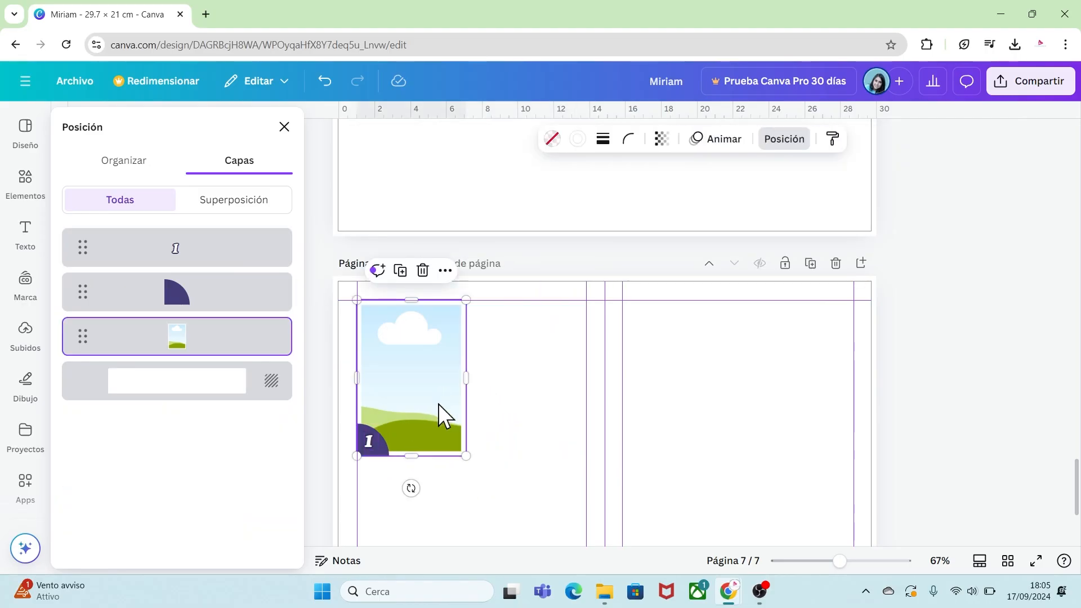
pyautogui.moveTo(411, 488); pyautogui.dragTo(524, 374)
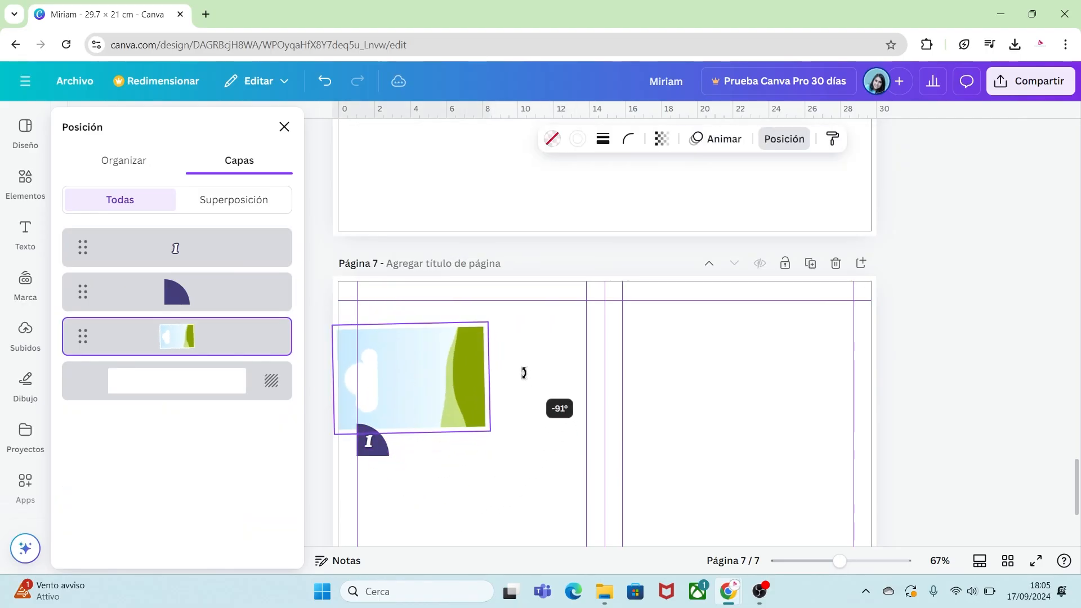
pyautogui.moveTo(462, 403); pyautogui.dragTo(446, 357)
pyautogui.moveTo(423, 475); pyautogui.dragTo(372, 394)
pyautogui.moveTo(507, 457); pyautogui.dragTo(364, 303)
# Duplicate the landscape frame group into three rows, eight frames in total, on page 7.
pyautogui.hotkey('ctrl', 'd')
pyautogui.moveTo(468, 380); pyautogui.dragTo(717, 350)
pyautogui.hotkey('ctrl', 'd')
pyautogui.hotkey('ctrl', 'd')
pyautogui.moveTo(736, 442); pyautogui.dragTo(697, 436)
pyautogui.hotkey('ctrl', 'd')
pyautogui.hotkey('ctrl', 'd')
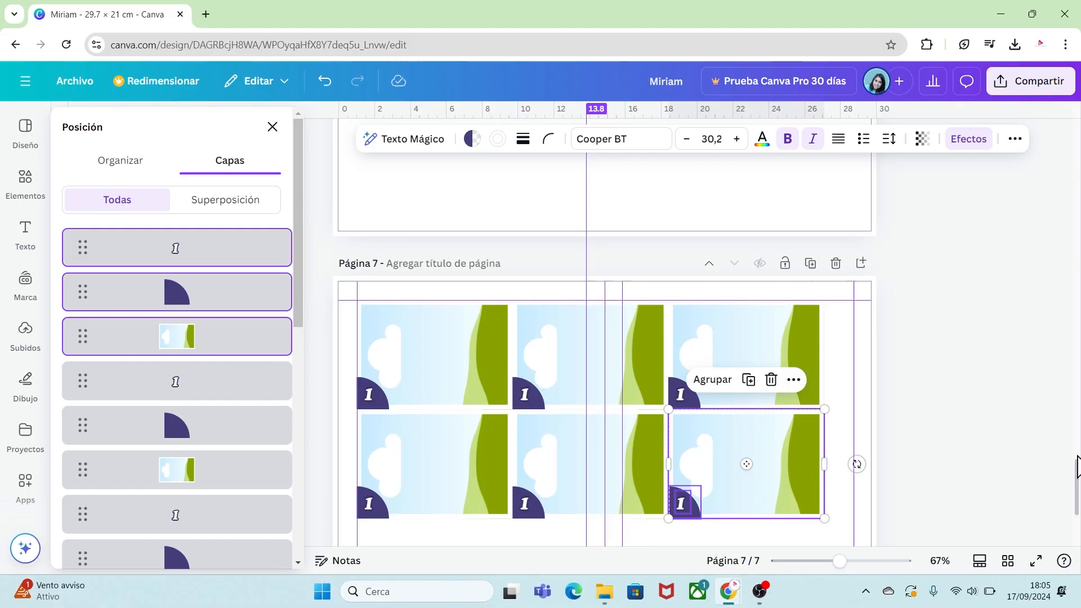
pyautogui.scroll(-3, 763, 451)
pyautogui.hotkey('ctrl', 'd')
pyautogui.moveTo(705, 295); pyautogui.dragTo(569, 422)
pyautogui.hotkey('ctrl', 'd')
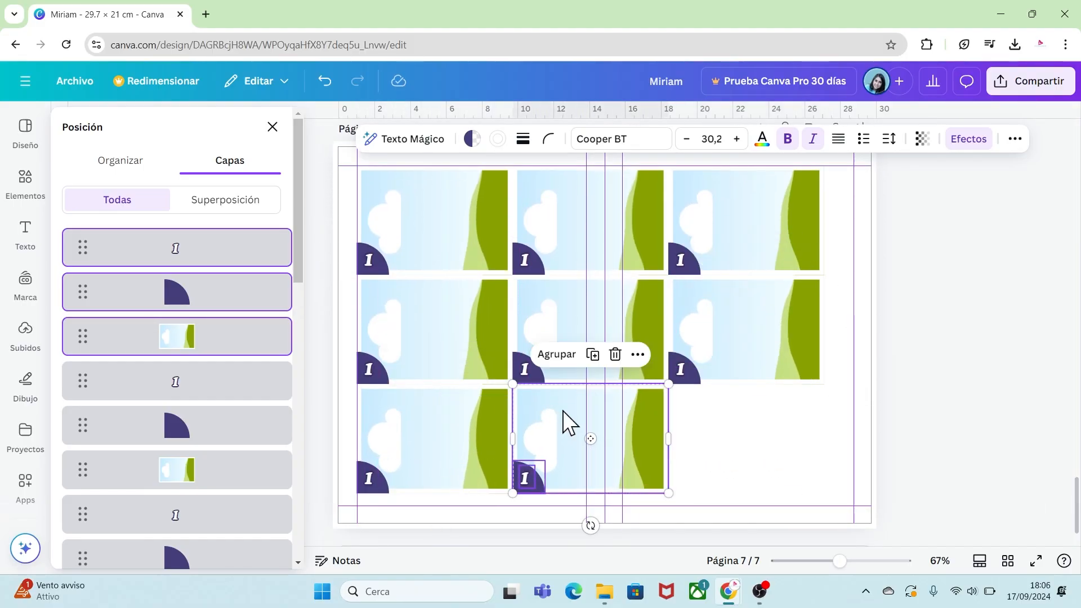
pyautogui.click(752, 472)
# Number page 5's top-row labels 1, 2, 7 and 8 and the first bottom-row label 9.
pyautogui.moveTo(1077, 510); pyautogui.dragTo(1078, 387)
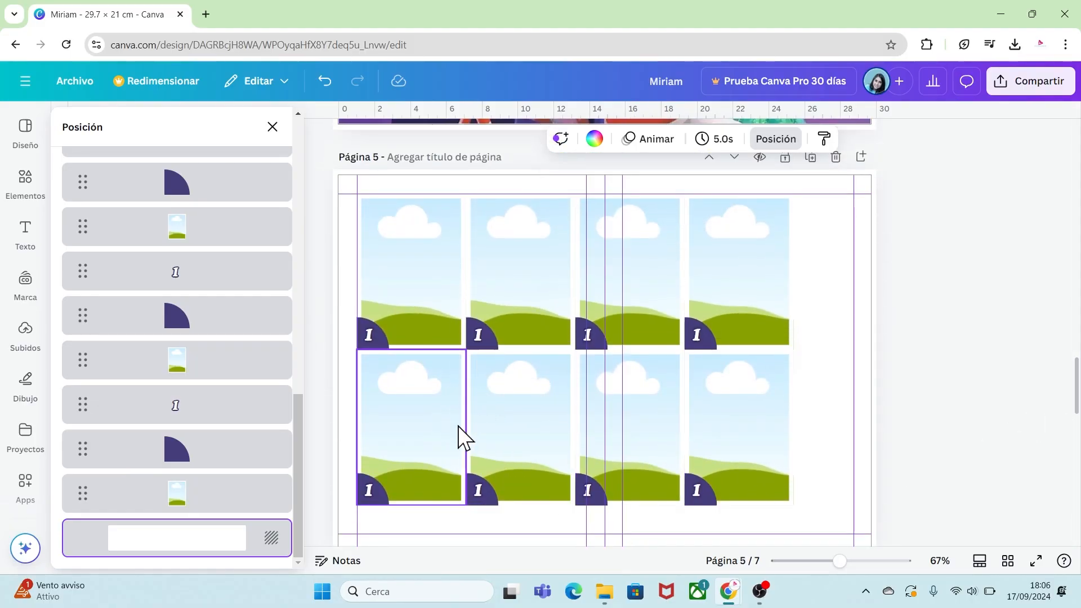
pyautogui.doubleClick(481, 341)
pyautogui.write('2')
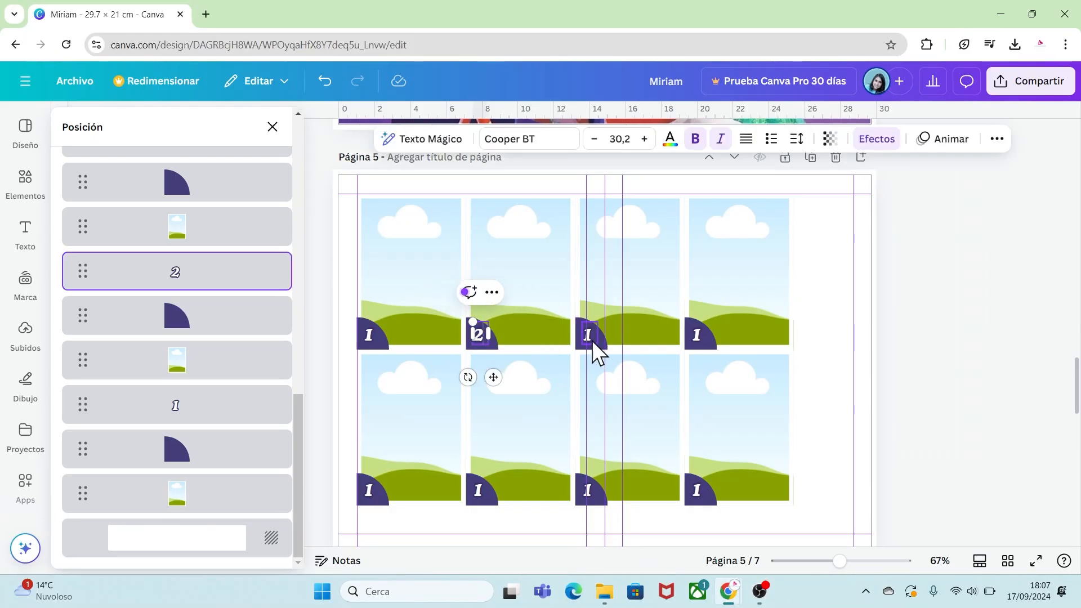
pyautogui.doubleClick(590, 338)
pyautogui.write('7')
pyautogui.doubleClick(697, 335)
pyautogui.write('9')
# Number the remaining bottom-row labels on page 5 as 10, 11 and 12.
pyautogui.doubleClick(478, 490)
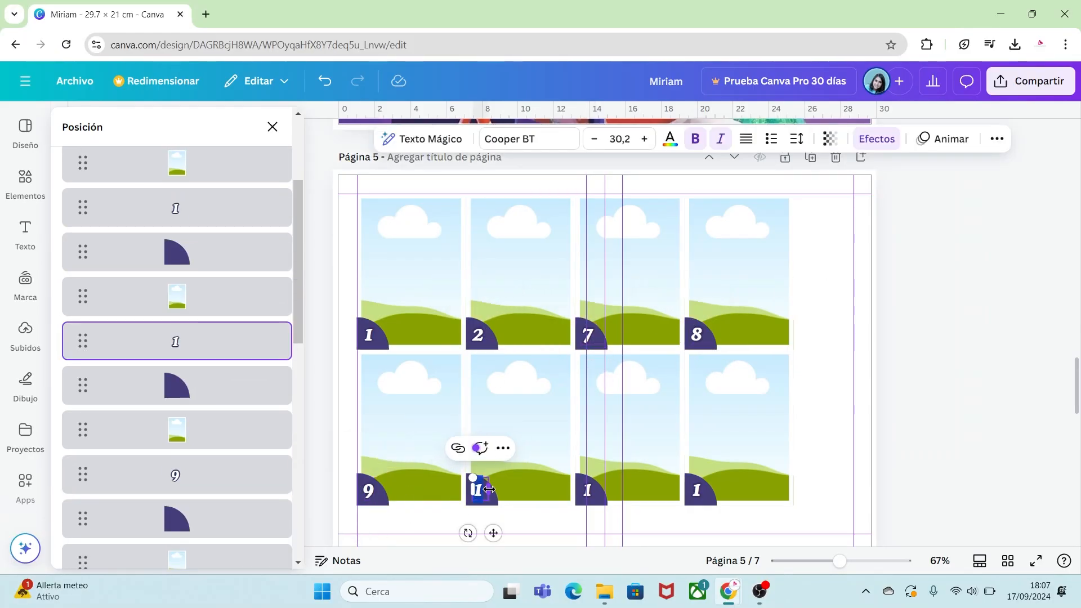
pyautogui.write('10')
pyautogui.click(494, 522)
pyautogui.click(483, 501)
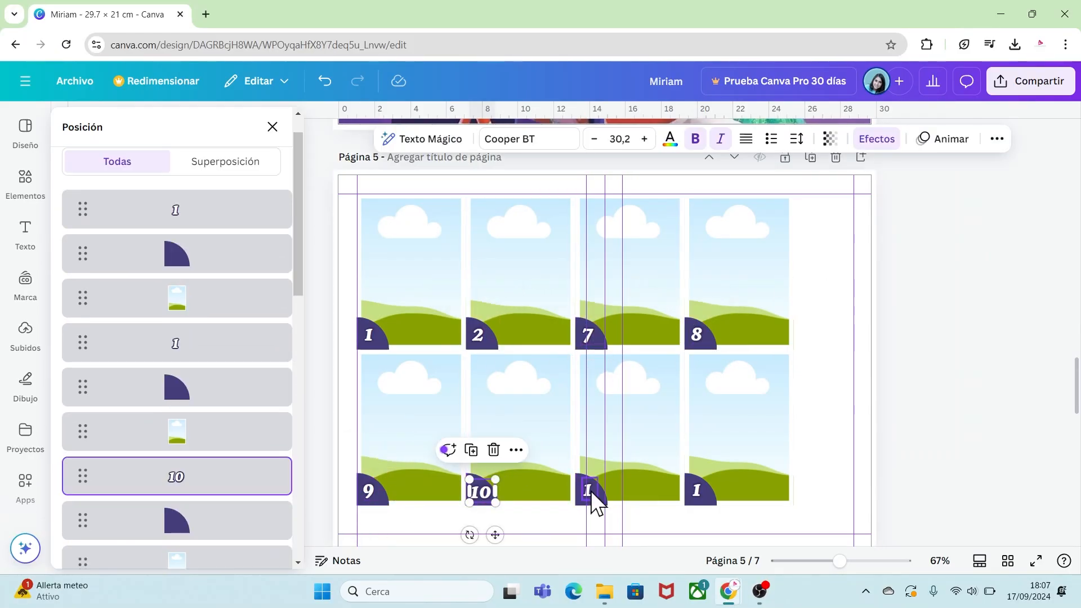
pyautogui.click(591, 490)
pyautogui.doubleClick(591, 490)
pyautogui.write('11')
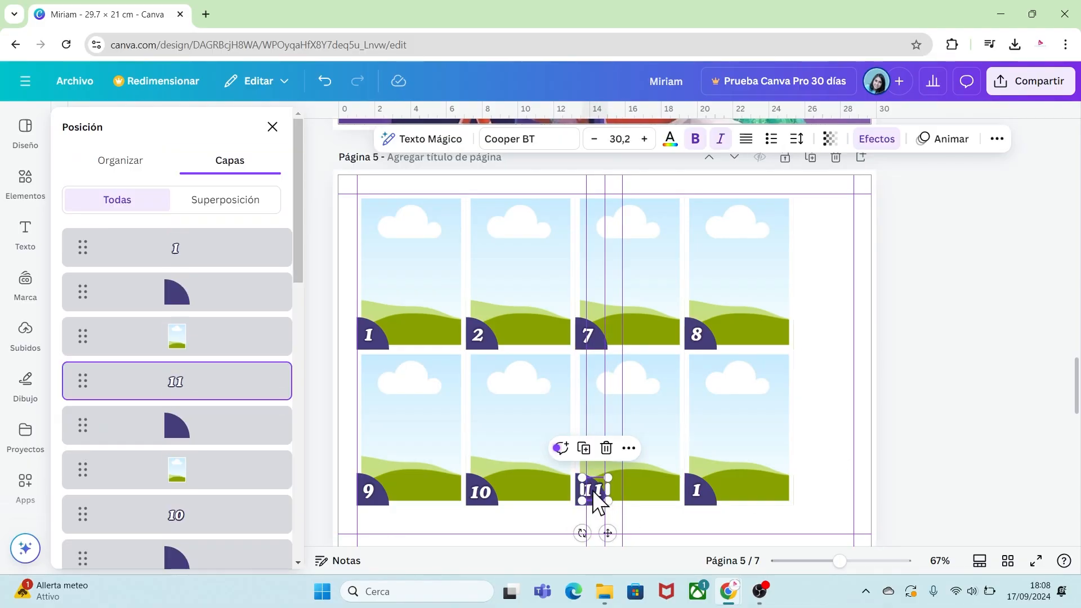
pyautogui.click(698, 491)
pyautogui.doubleClick(698, 491)
pyautogui.write('12')
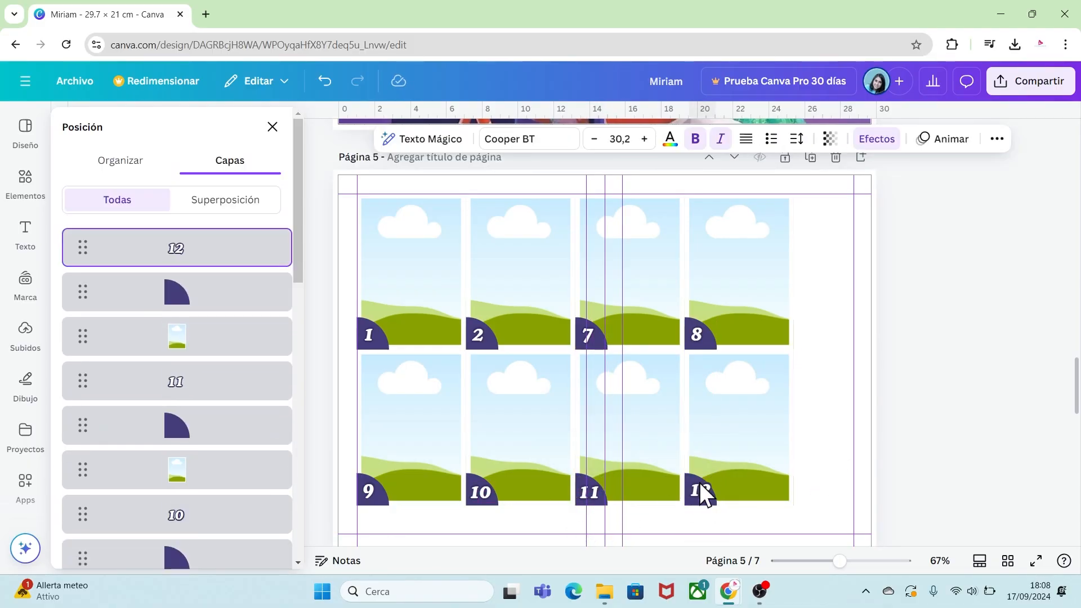
pyautogui.click(693, 521)
# Replace page 6's first label with a copied number label set to 16 and duplicate it onto the second frame.
pyautogui.scroll(-5, 371, 442)
pyautogui.click(369, 433)
pyautogui.press('Delete')
pyautogui.click(478, 430)
pyautogui.press('Delete')
pyautogui.click(700, 168)
pyautogui.hotkey('ctrl', 'c')
pyautogui.hotkey('ctrl', 'v')
pyautogui.moveTo(700, 168); pyautogui.dragTo(483, 434)
pyautogui.hotkey('ctrl', 'd')
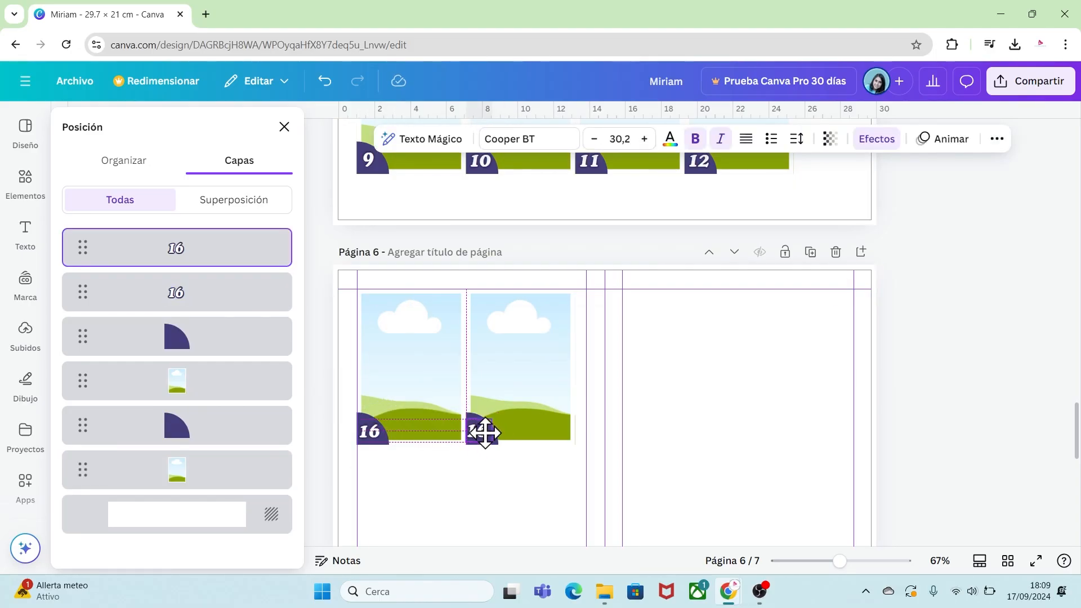
# Change the second label on page 6 to 17.
pyautogui.doubleClick(480, 432)
pyautogui.write('17')
pyautogui.click(688, 478)
# Number page 7's top-row labels 3, 4 and 5 and the first second-row label 6.
pyautogui.scroll(-9, 682, 465)
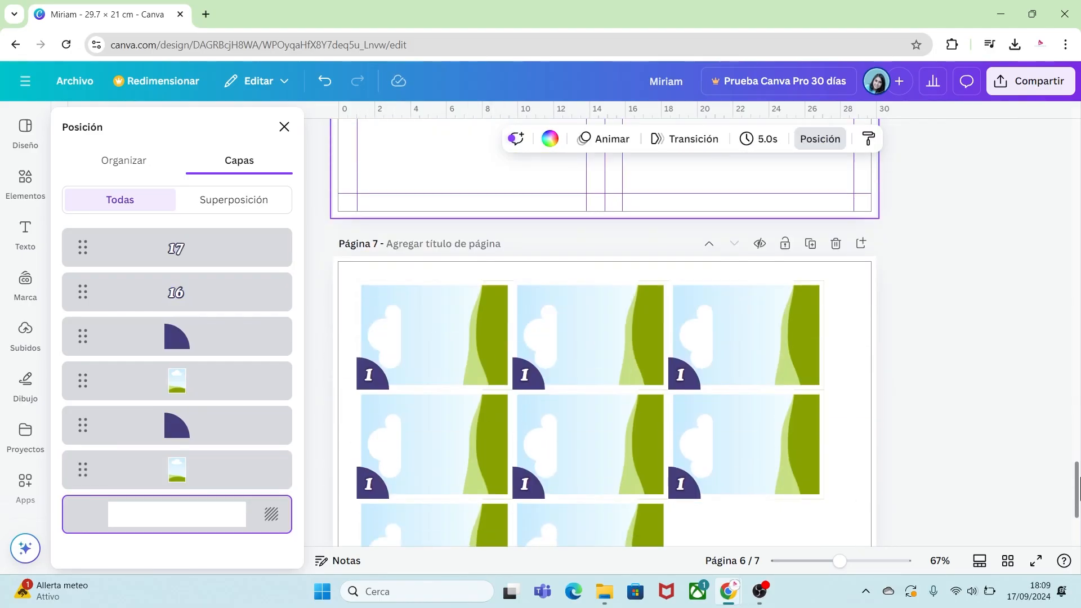
pyautogui.doubleClick(370, 303)
pyautogui.write('3')
pyautogui.doubleClick(528, 304)
pyautogui.write('4')
pyautogui.doubleClick(687, 303)
pyautogui.write('5')
pyautogui.doubleClick(370, 411)
pyautogui.write('6')
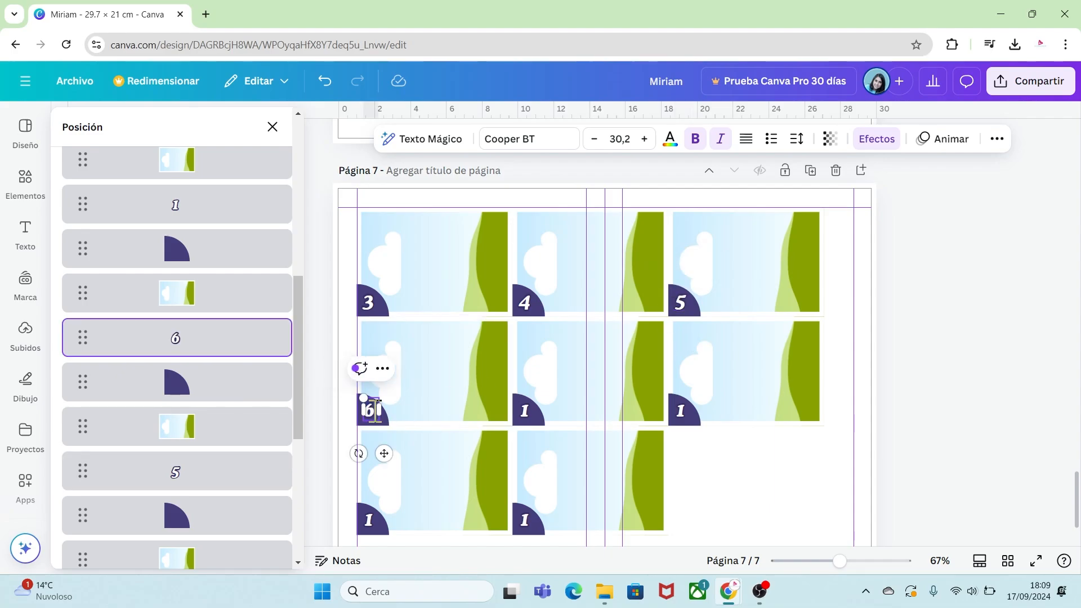
# Number the middle label of page 7's second row 13.
pyautogui.doubleClick(526, 411)
pyautogui.write('13')
pyautogui.moveTo(536, 399); pyautogui.dragTo(537, 524)
pyautogui.click(681, 412)
pyautogui.keyDown('shift'); pyautogui.click(525, 520); pyautogui.keyUp('shift')
pyautogui.press('Delete')
pyautogui.click(372, 524)
pyautogui.press('Delete')
pyautogui.click(527, 412)
# Number the remaining labels on page 7 as 14, 15 and 18.
pyautogui.doubleClick(684, 412)
pyautogui.write('14')
pyautogui.doubleClick(377, 522)
pyautogui.write('15')
pyautogui.hotkey('ctrl', 'z')
pyautogui.click(380, 524)
pyautogui.doubleClick(537, 524)
pyautogui.write('1')
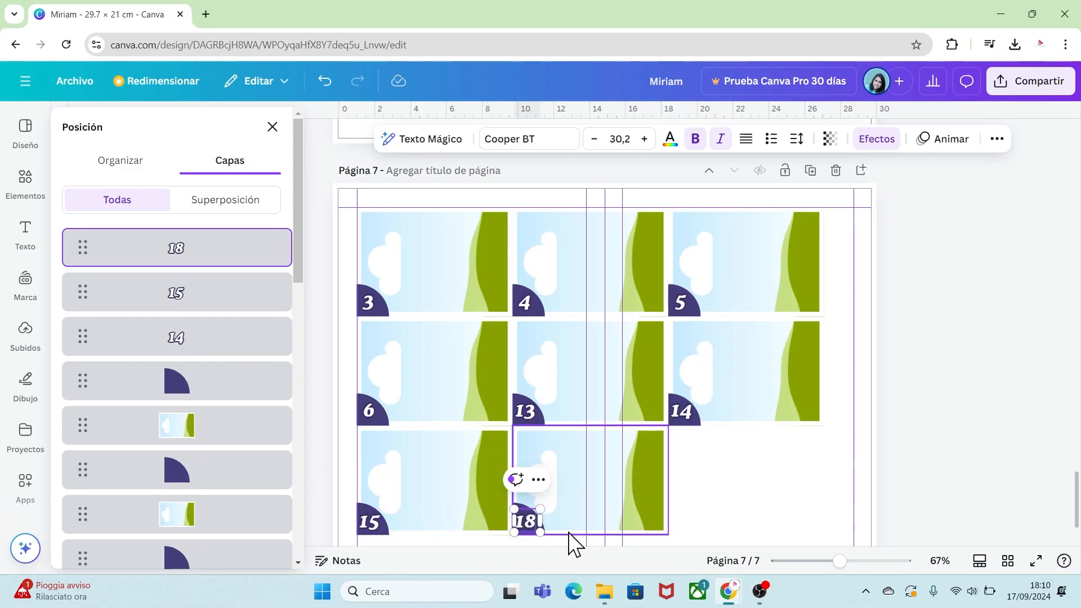
# Fill photo frames 1 and 2 on page 5 with Inside Out images from the uploads.
pyautogui.click(738, 511)
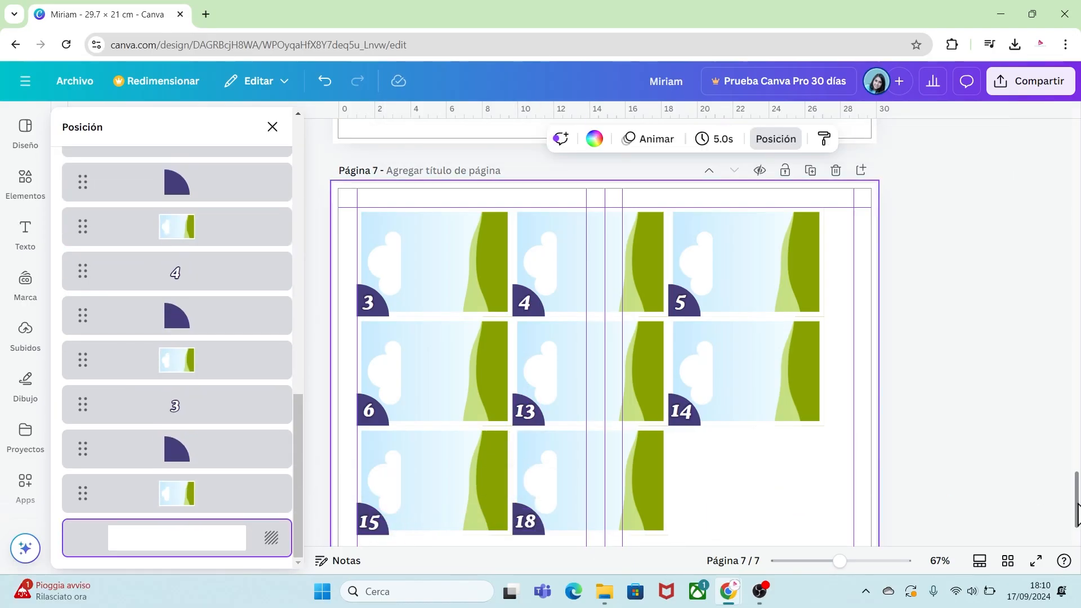
pyautogui.moveTo(1078, 514); pyautogui.dragTo(1078, 403)
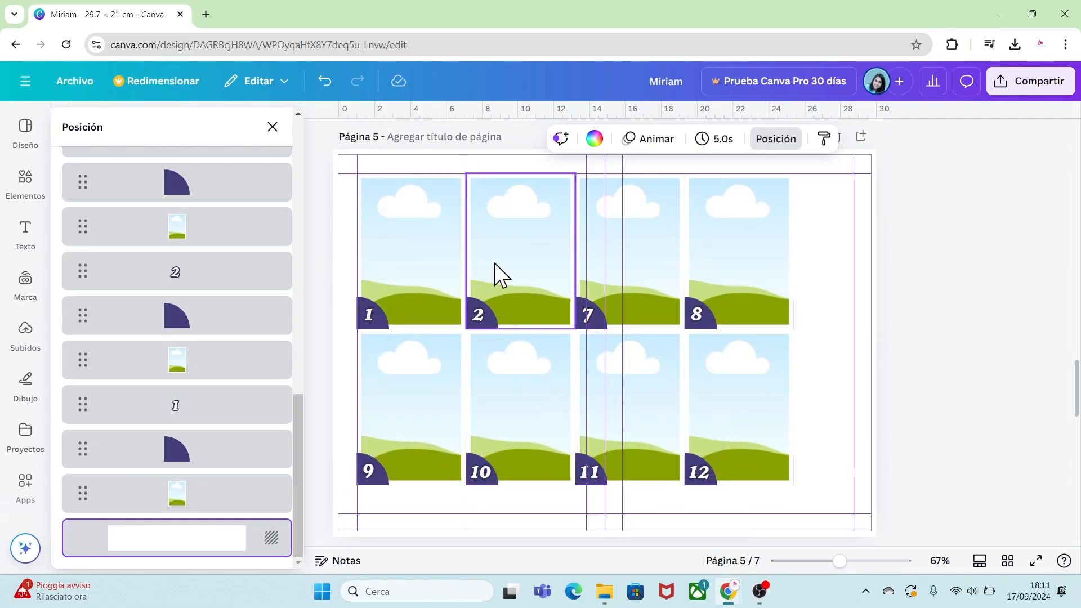
pyautogui.click(25, 332)
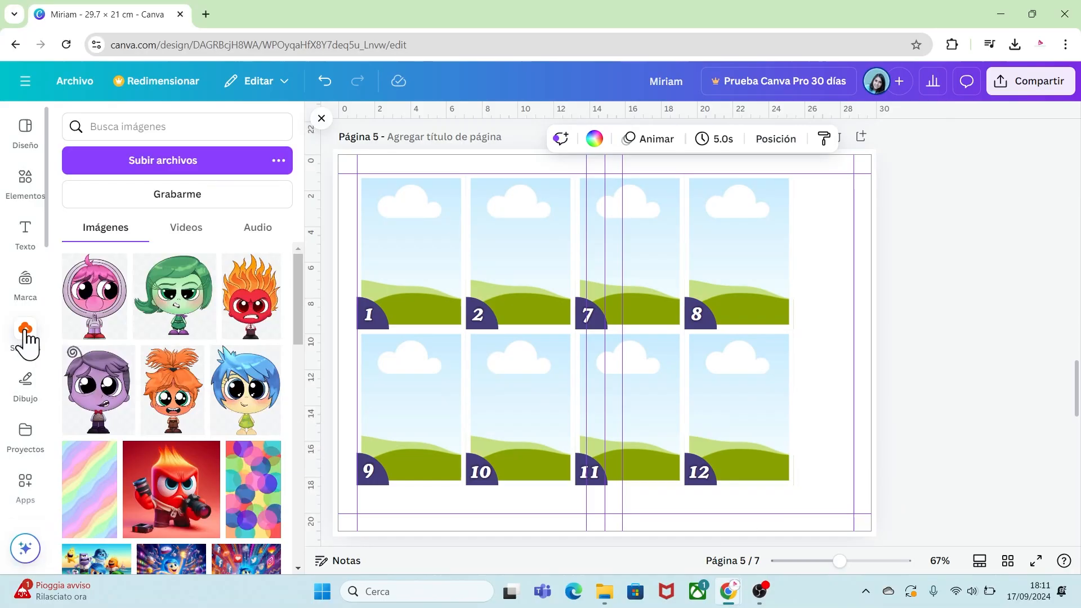
pyautogui.moveTo(292, 311); pyautogui.dragTo(322, 420)
pyautogui.moveTo(99, 532); pyautogui.dragTo(401, 251)
pyautogui.moveTo(260, 390); pyautogui.dragTo(494, 239)
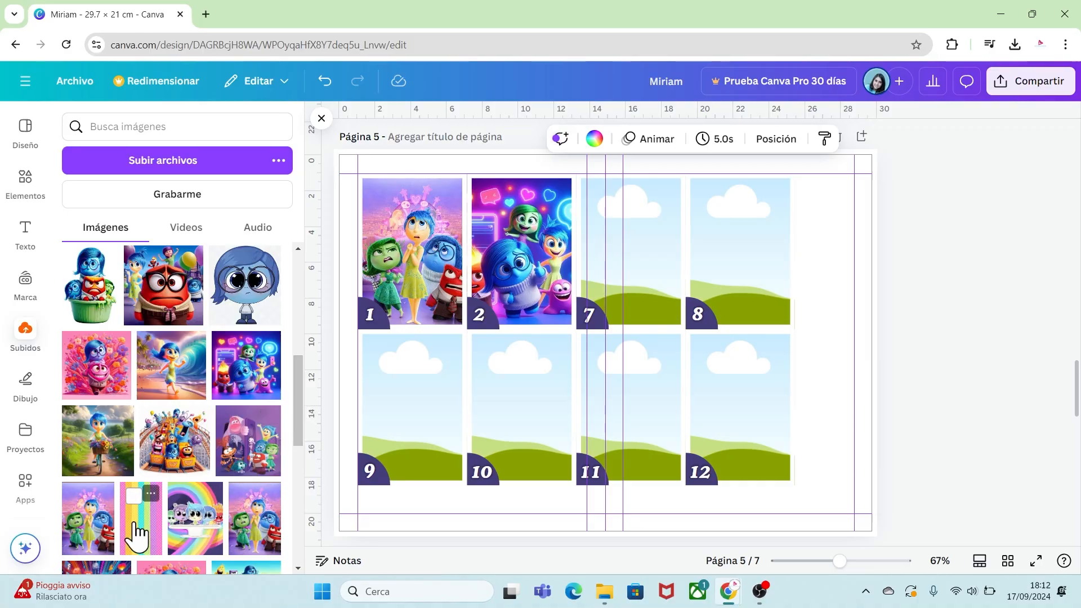
# Fill page 5's frames 7 to 12 with the rainbow striped pattern image.
pyautogui.moveTo(135, 544); pyautogui.dragTo(591, 269)
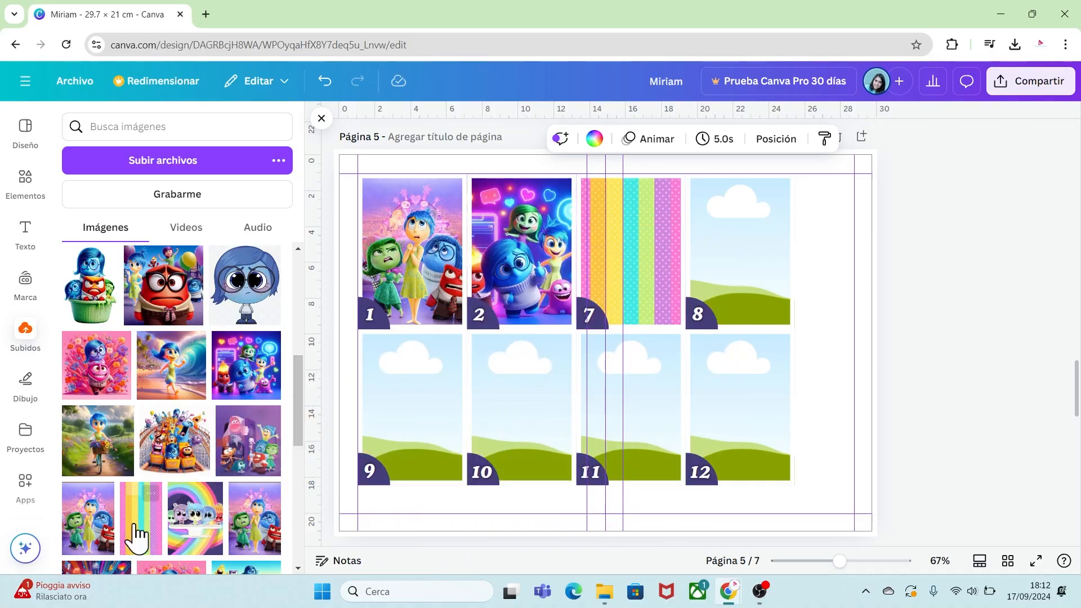
pyautogui.moveTo(135, 536); pyautogui.dragTo(738, 254)
pyautogui.moveTo(141, 524); pyautogui.dragTo(742, 445)
pyautogui.click(841, 360)
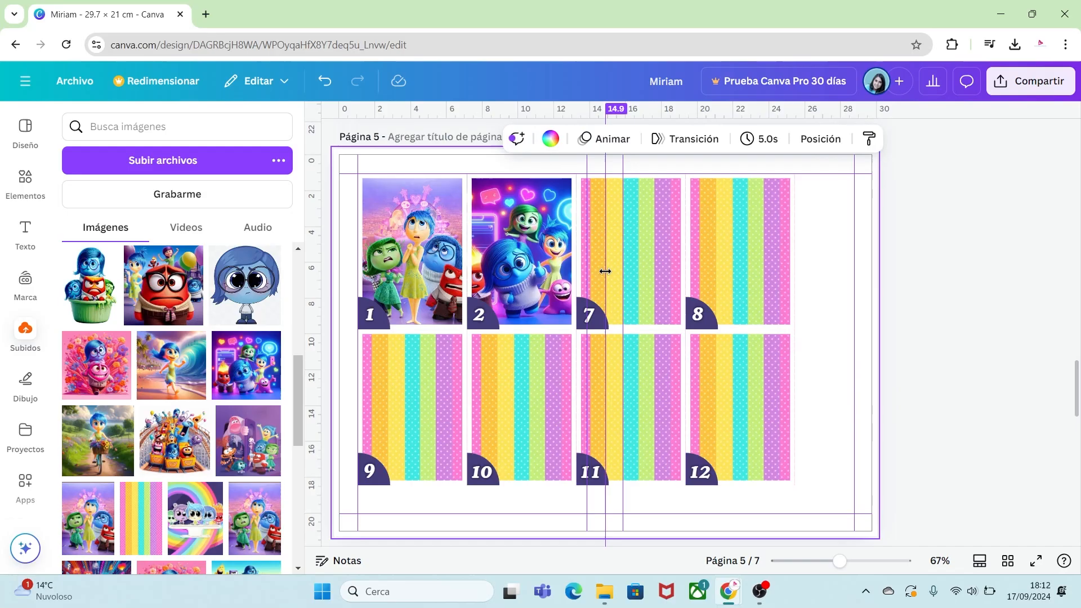
# Add the pink character image from the uploads and set it beside the page.
pyautogui.moveTo(300, 382); pyautogui.dragTo(309, 272)
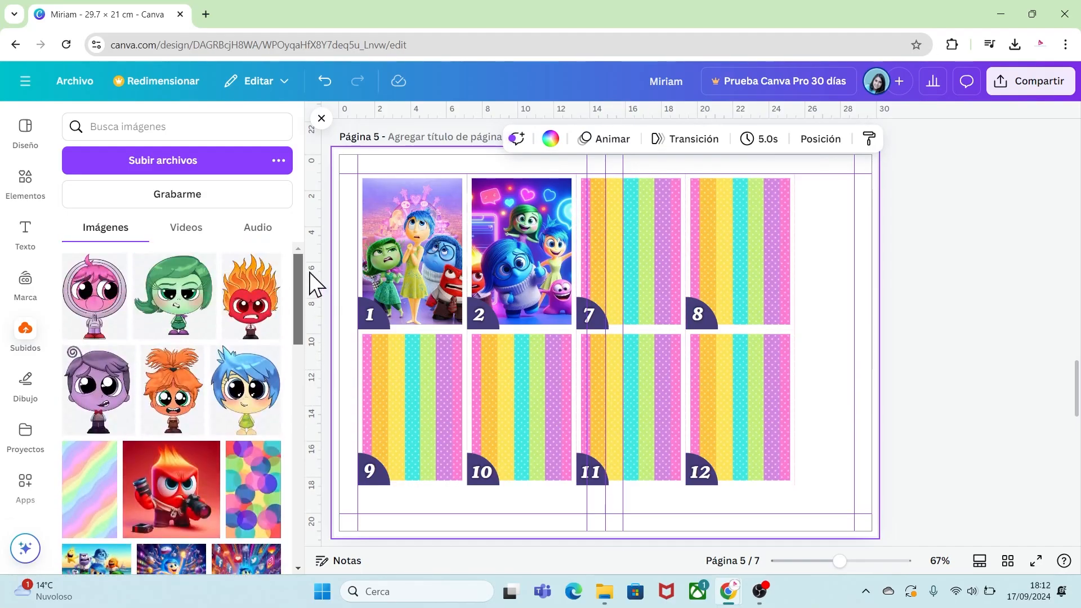
pyautogui.click(87, 324)
pyautogui.moveTo(641, 355); pyautogui.dragTo(896, 320)
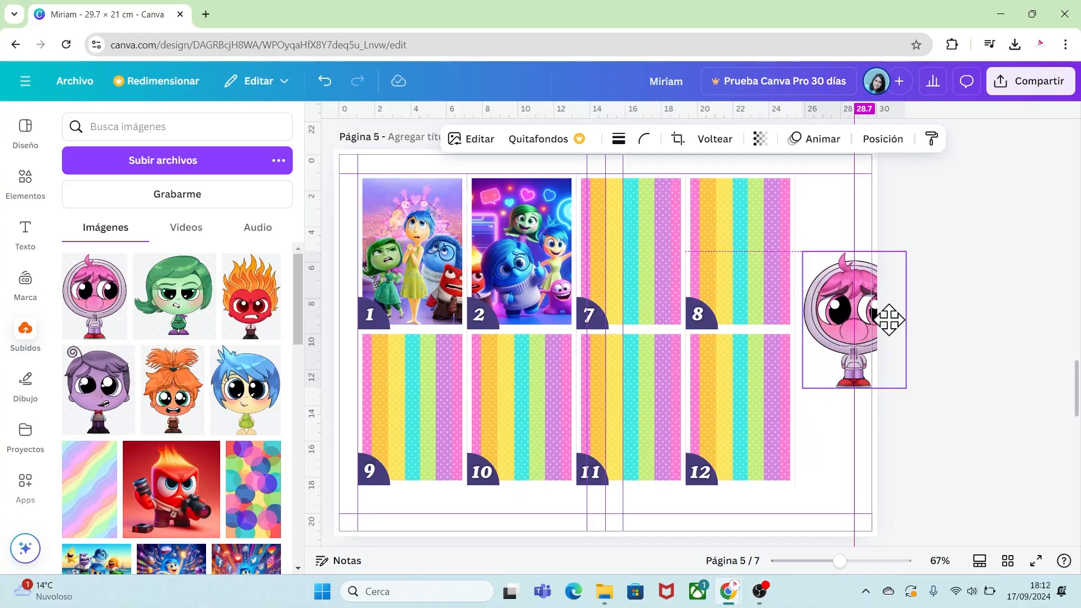
# Lock the six striped frames 7, 8, 9, 10, 11 and 12 on page 5.
pyautogui.click(617, 248)
pyautogui.rightClick(633, 249)
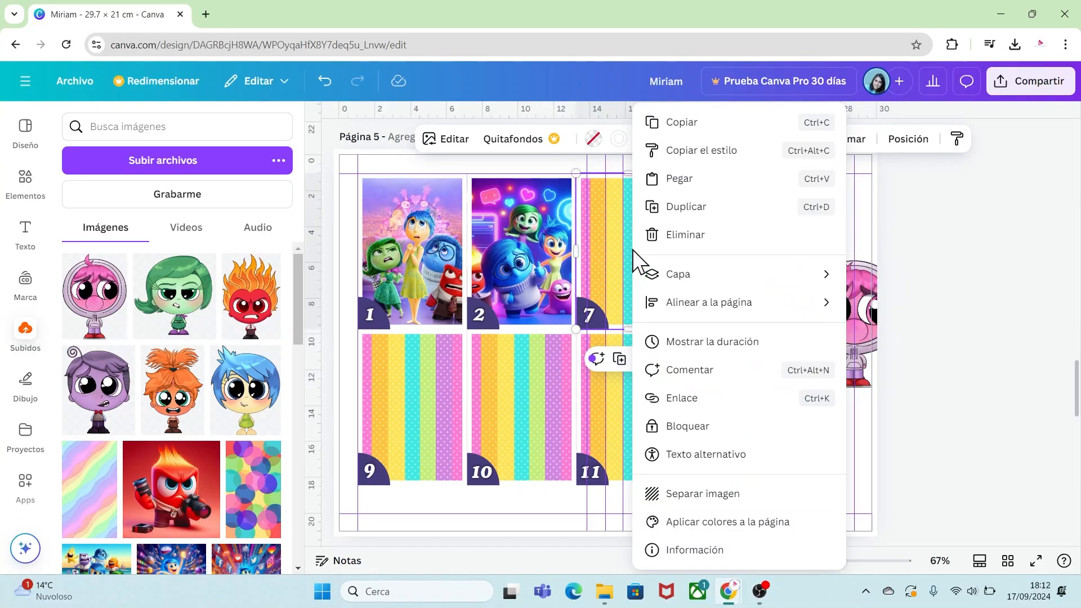
pyautogui.click(688, 429)
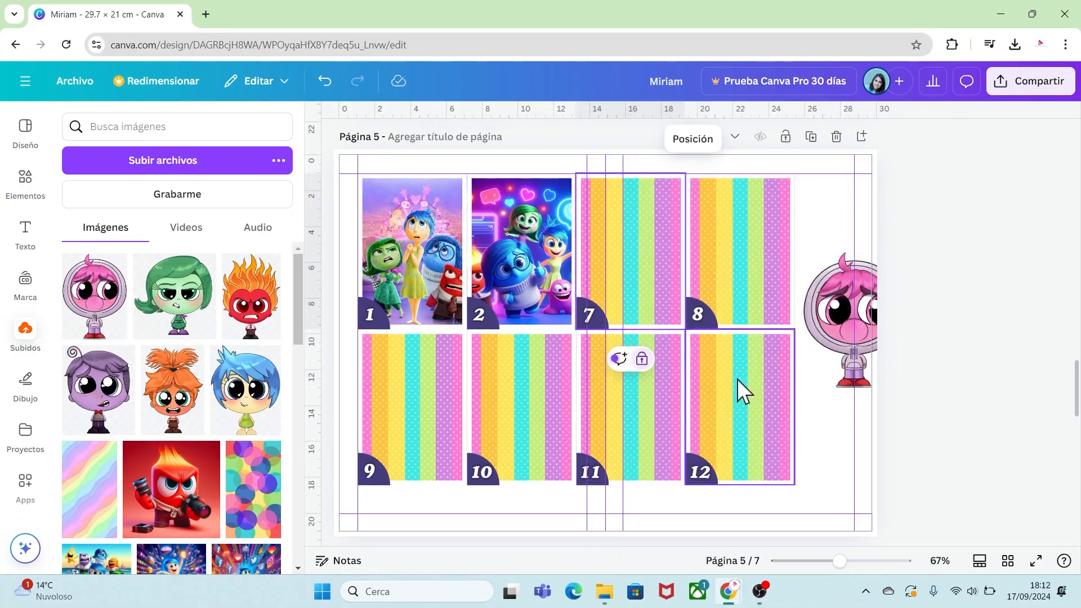
pyautogui.click(774, 235)
pyautogui.rightClick(773, 235)
pyautogui.click(811, 427)
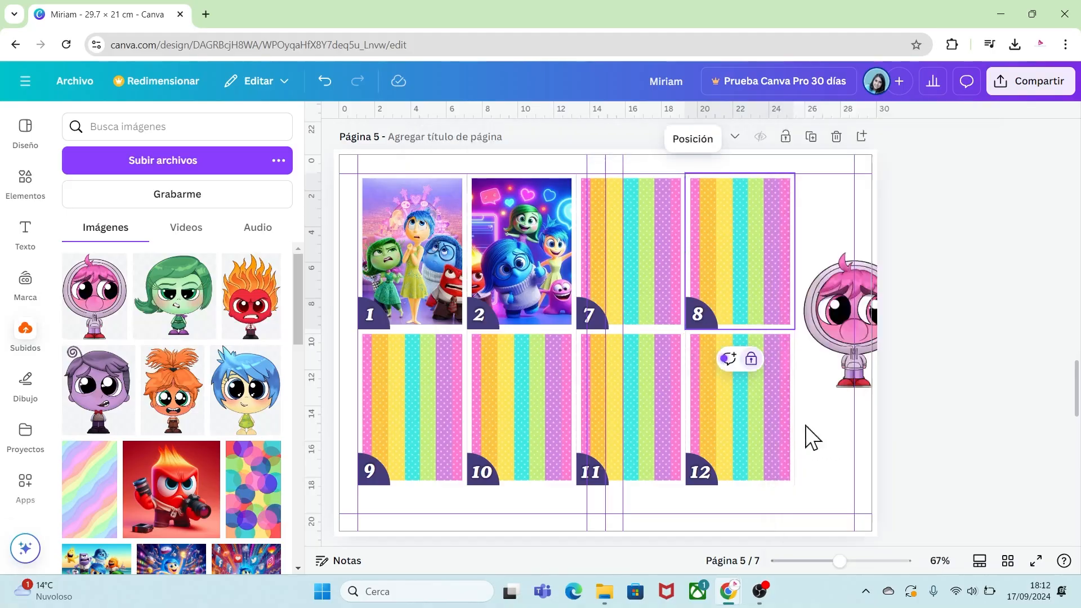
pyautogui.rightClick(428, 401)
pyautogui.click(475, 431)
pyautogui.rightClick(494, 426)
pyautogui.click(529, 427)
pyautogui.rightClick(609, 411)
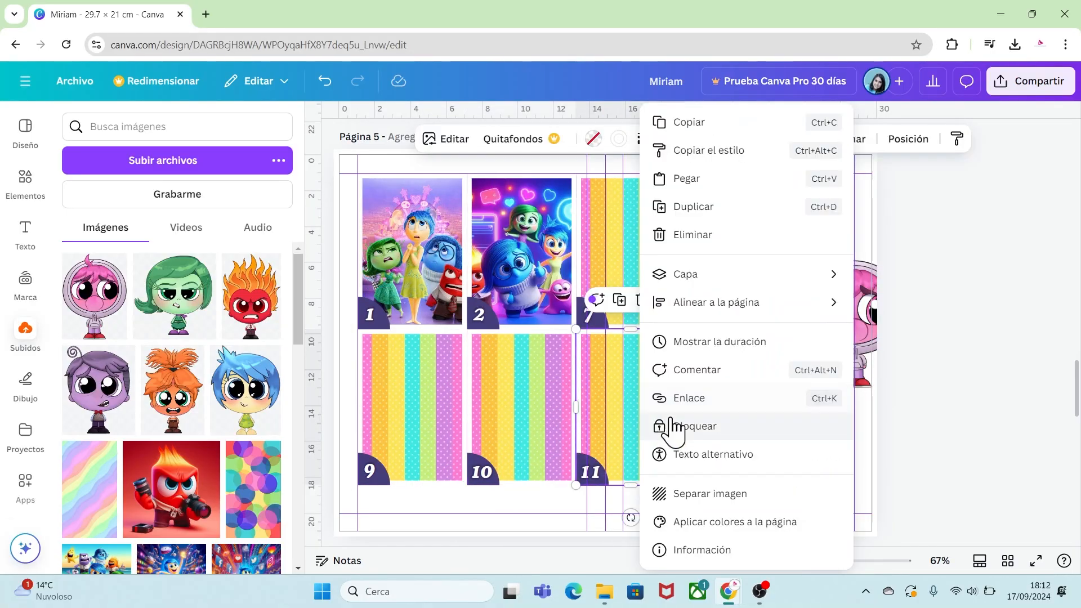
pyautogui.click(679, 425)
pyautogui.rightClick(732, 417)
pyautogui.click(766, 425)
# Move the pink character onto frame 7 and resize it to fit the frame.
pyautogui.click(837, 325)
pyautogui.moveTo(837, 326); pyautogui.dragTo(614, 262)
pyautogui.moveTo(682, 325); pyautogui.dragTo(665, 303)
pyautogui.moveTo(642, 247); pyautogui.dragTo(652, 253)
pyautogui.click(744, 338)
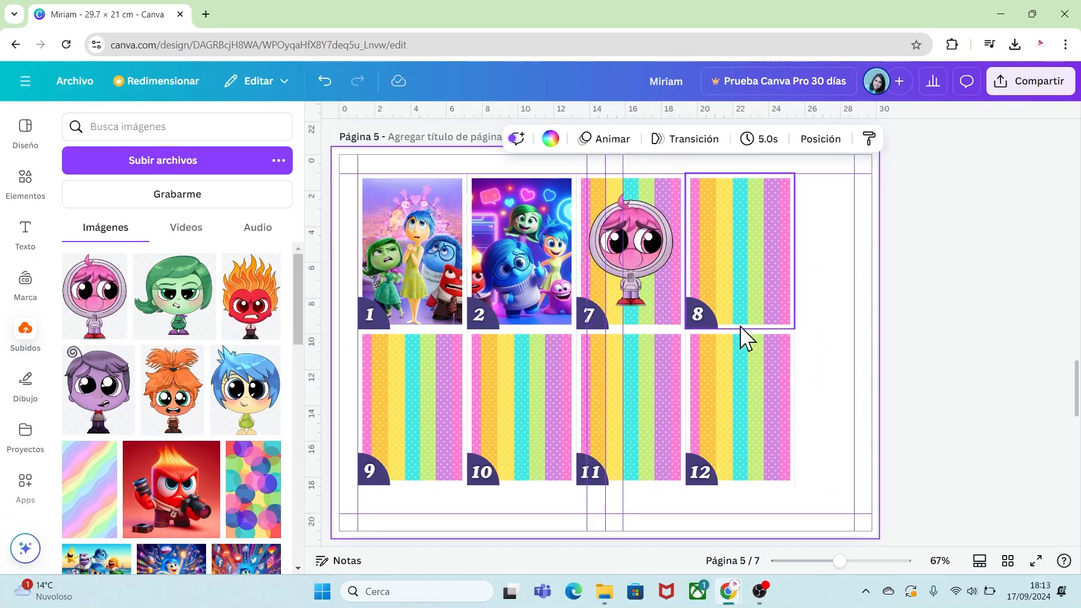
# Add the green Disgust character onto frame 8 and scale it to fit.
pyautogui.click(152, 282)
pyautogui.moveTo(608, 377); pyautogui.dragTo(745, 274)
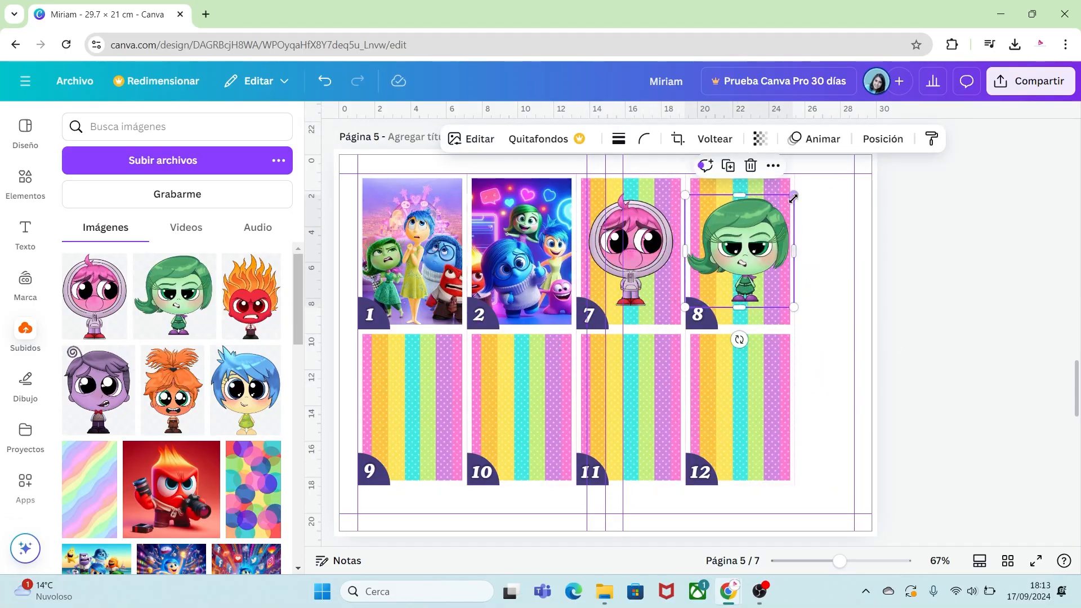
pyautogui.moveTo(793, 195); pyautogui.dragTo(787, 203)
pyautogui.moveTo(741, 225); pyautogui.dragTo(747, 226)
pyautogui.click(835, 323)
# Place the Anger character on frame 9 and the purple character on frame 10.
pyautogui.click(251, 299)
pyautogui.moveTo(521, 220); pyautogui.dragTo(611, 347)
pyautogui.moveTo(642, 394); pyautogui.dragTo(405, 395)
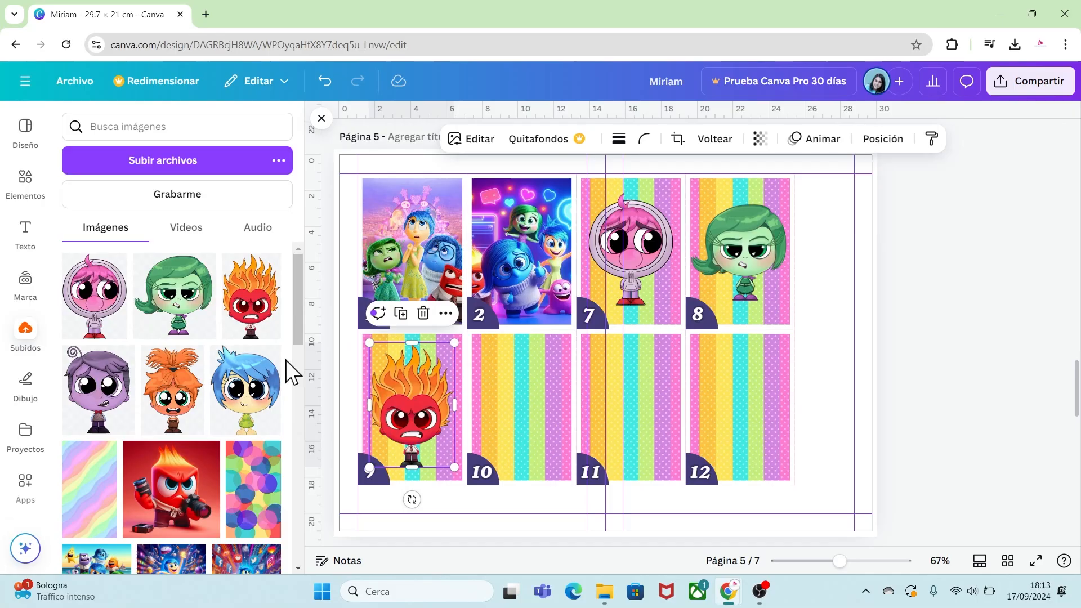
pyautogui.click(98, 388)
pyautogui.moveTo(640, 331); pyautogui.dragTo(556, 415)
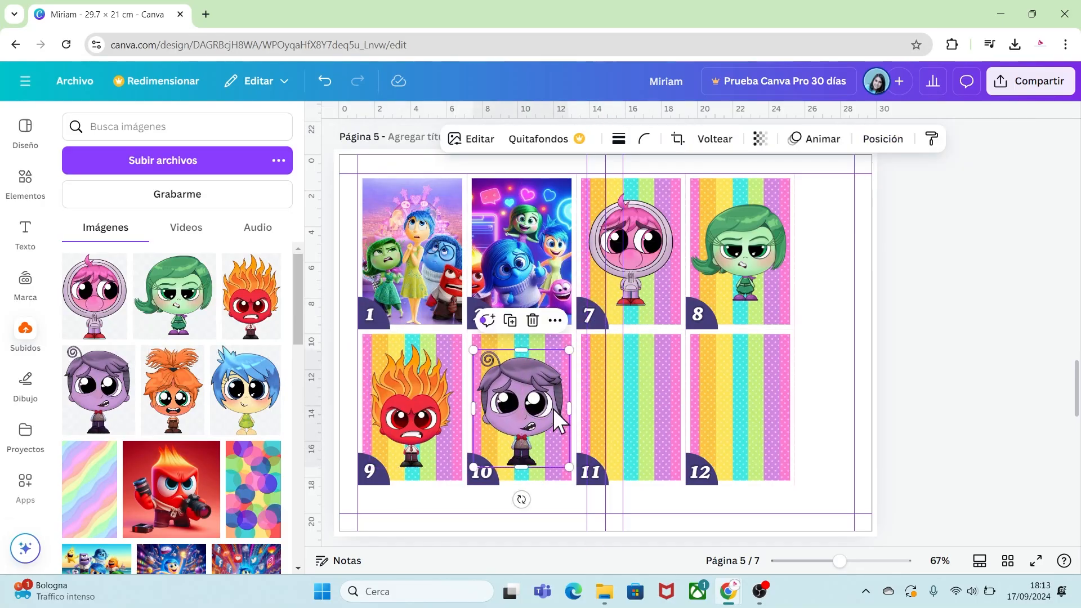
# Place the Joy character on frame 11 and the Sadness character on frame 12.
pyautogui.click(245, 388)
pyautogui.moveTo(640, 357); pyautogui.dragTo(640, 407)
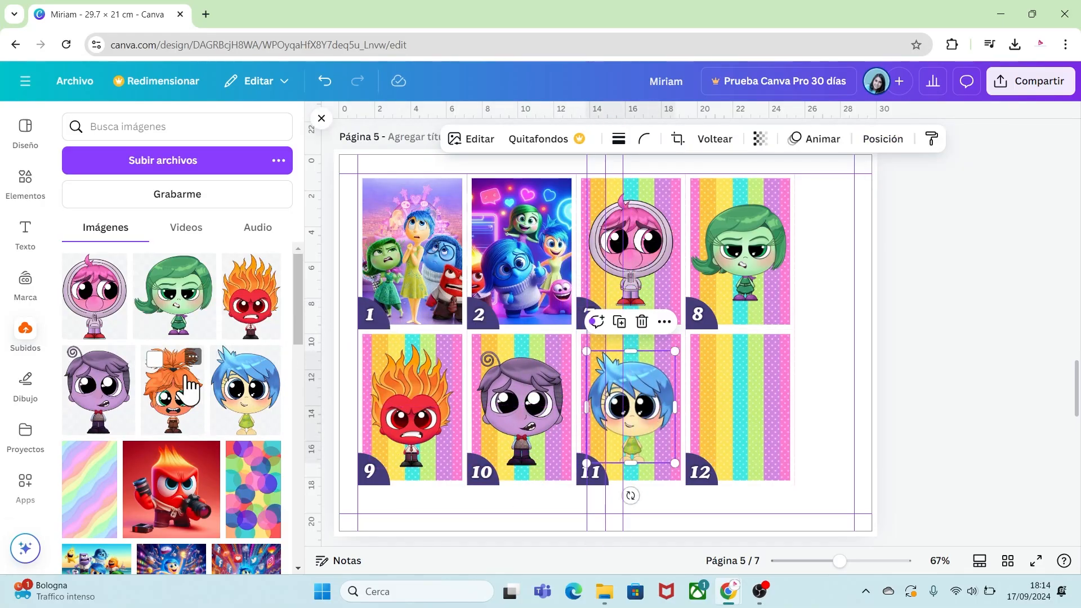
pyautogui.scroll(-4, 302, 329)
pyautogui.click(245, 459)
pyautogui.moveTo(652, 367); pyautogui.dragTo(727, 389)
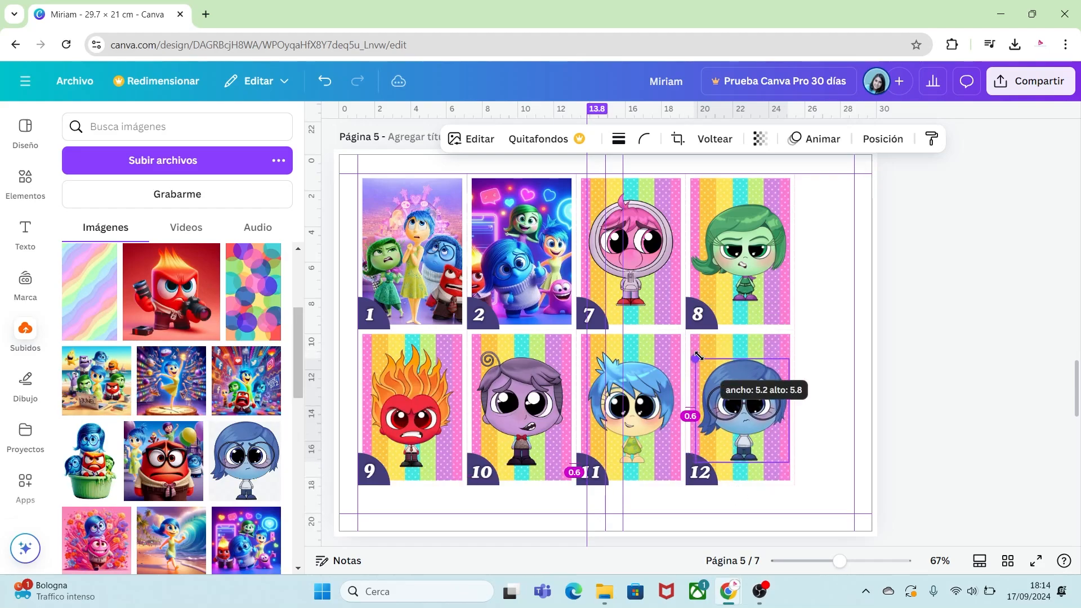
pyautogui.click(919, 425)
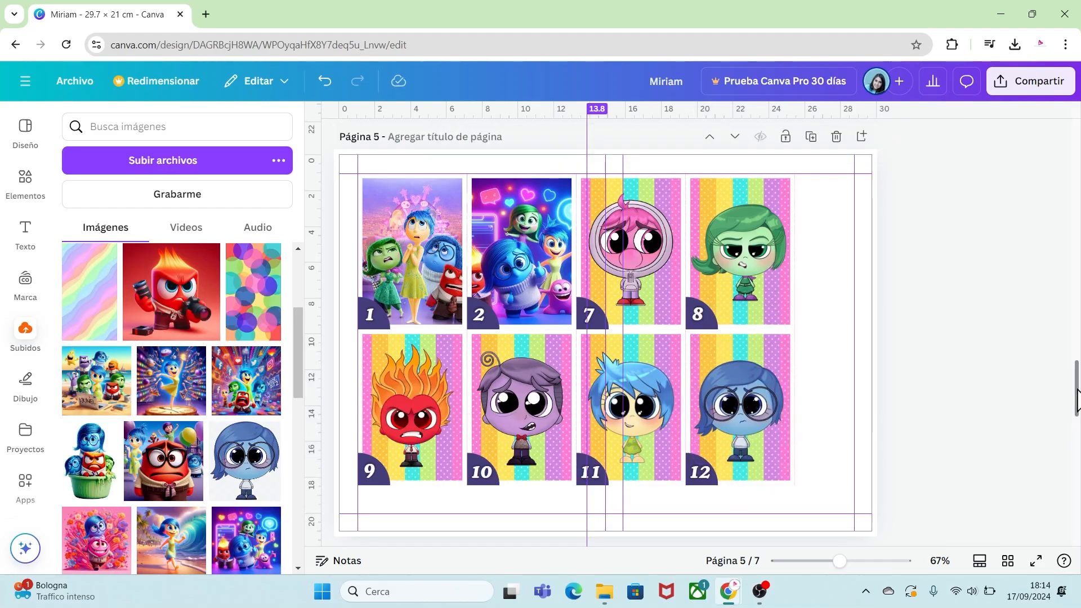
# Fill page 6's frames 16 and 17 with Inside Out images from the uploads.
pyautogui.moveTo(1077, 390); pyautogui.dragTo(1077, 440)
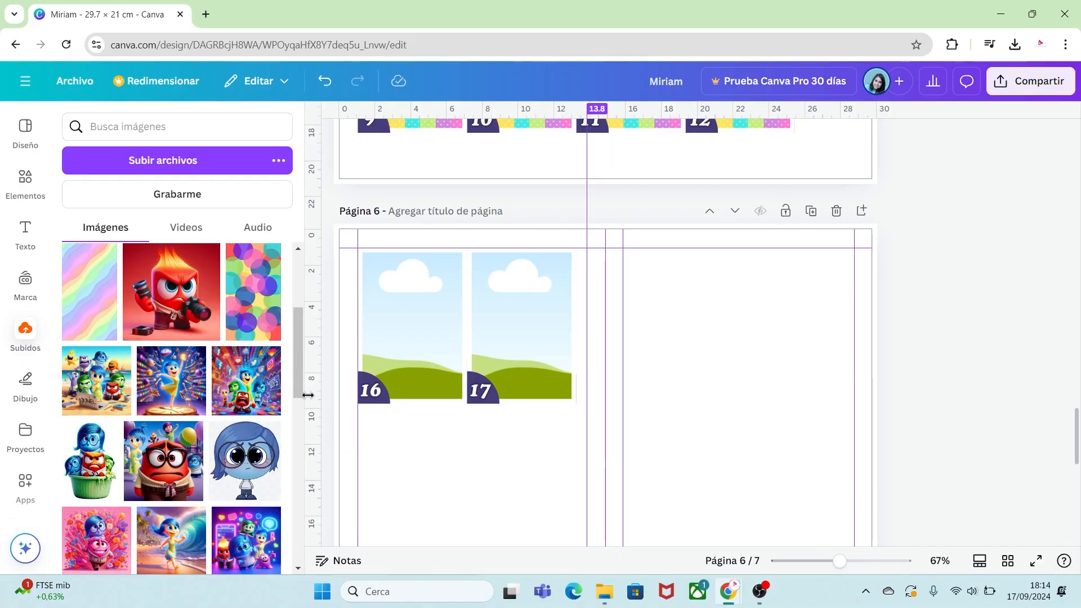
pyautogui.moveTo(299, 376); pyautogui.dragTo(308, 421)
pyautogui.moveTo(87, 401); pyautogui.dragTo(387, 341)
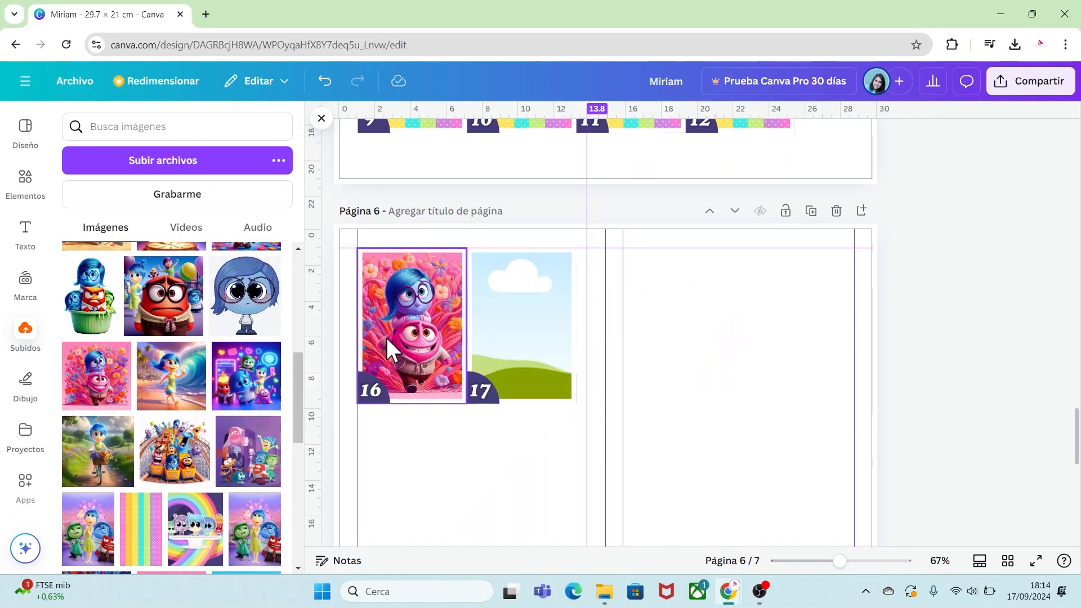
pyautogui.moveTo(296, 384); pyautogui.dragTo(300, 348)
pyautogui.moveTo(93, 354); pyautogui.dragTo(530, 346)
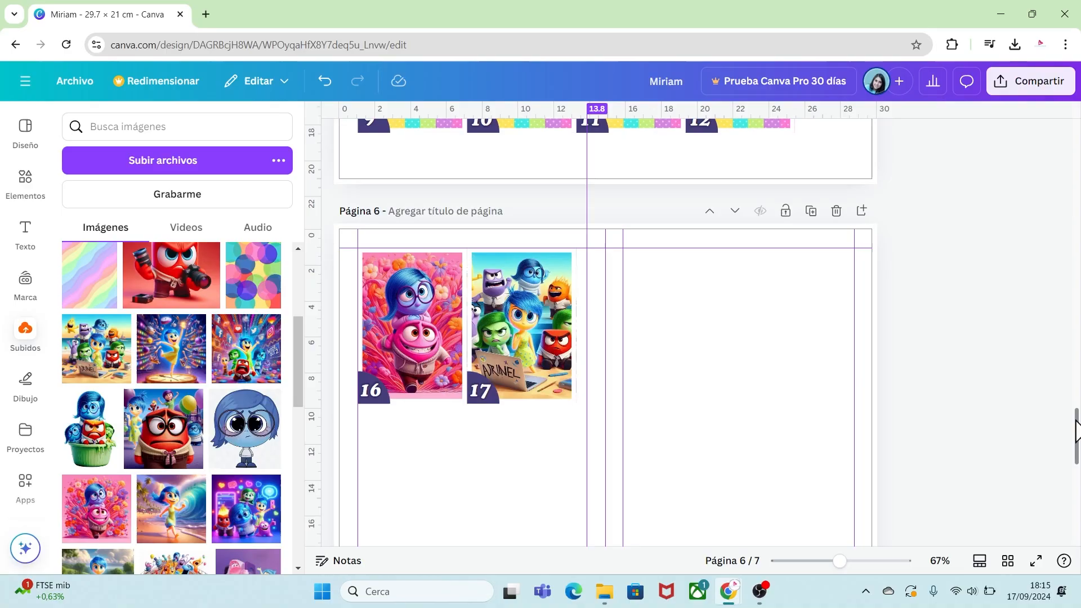
# Fill page 7's frames 3 and 4 with Inside Out images and adjust their crops.
pyautogui.moveTo(1077, 431); pyautogui.dragTo(1078, 496)
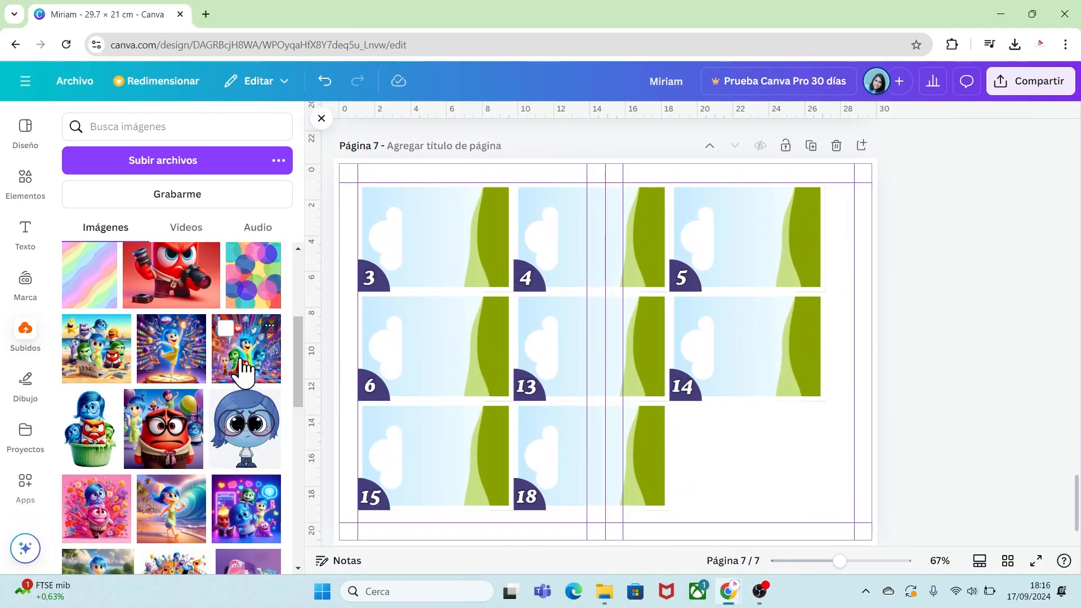
pyautogui.moveTo(242, 367); pyautogui.dragTo(428, 246)
pyautogui.doubleClick(428, 246)
pyautogui.moveTo(536, 234); pyautogui.dragTo(435, 322)
pyautogui.moveTo(430, 263); pyautogui.dragTo(430, 246)
pyautogui.click(921, 335)
pyautogui.click(924, 339)
pyautogui.moveTo(152, 418); pyautogui.dragTo(550, 236)
pyautogui.doubleClick(551, 237)
pyautogui.moveTo(690, 235); pyautogui.dragTo(586, 314)
pyautogui.click(900, 340)
# Fill page 7's frames 5 and 6 with Inside Out images and adjust their crops.
pyautogui.moveTo(171, 276); pyautogui.dragTo(704, 238)
pyautogui.doubleClick(705, 238)
pyautogui.moveTo(847, 234); pyautogui.dragTo(748, 338)
pyautogui.moveTo(768, 263); pyautogui.dragTo(767, 248)
pyautogui.click(905, 293)
pyautogui.click(906, 292)
pyautogui.moveTo(91, 429); pyautogui.dragTo(398, 348)
pyautogui.doubleClick(398, 348)
pyautogui.moveTo(535, 344); pyautogui.dragTo(436, 425)
pyautogui.moveTo(432, 343); pyautogui.dragTo(432, 328)
pyautogui.click(906, 332)
# Fill page 7's frames 13 and 14 with Inside Out images and adjust their crops.
pyautogui.moveTo(299, 372); pyautogui.dragTo(319, 440)
pyautogui.moveTo(97, 342); pyautogui.dragTo(540, 318)
pyautogui.doubleClick(541, 317)
pyautogui.moveTo(691, 344); pyautogui.dragTo(592, 423)
pyautogui.moveTo(548, 346); pyautogui.dragTo(547, 362)
pyautogui.click(704, 434)
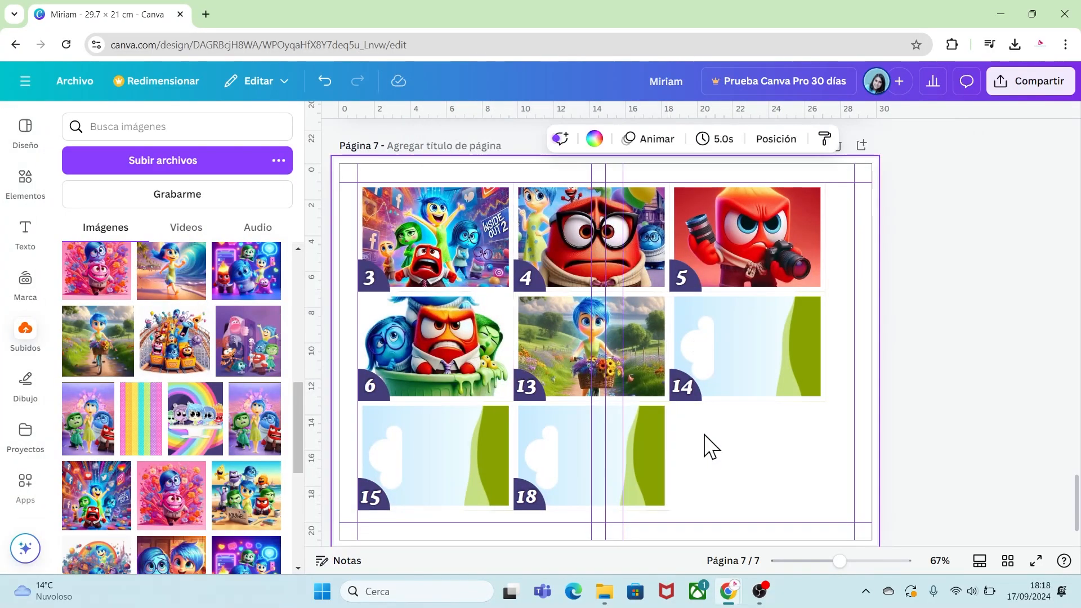
pyautogui.click(564, 332)
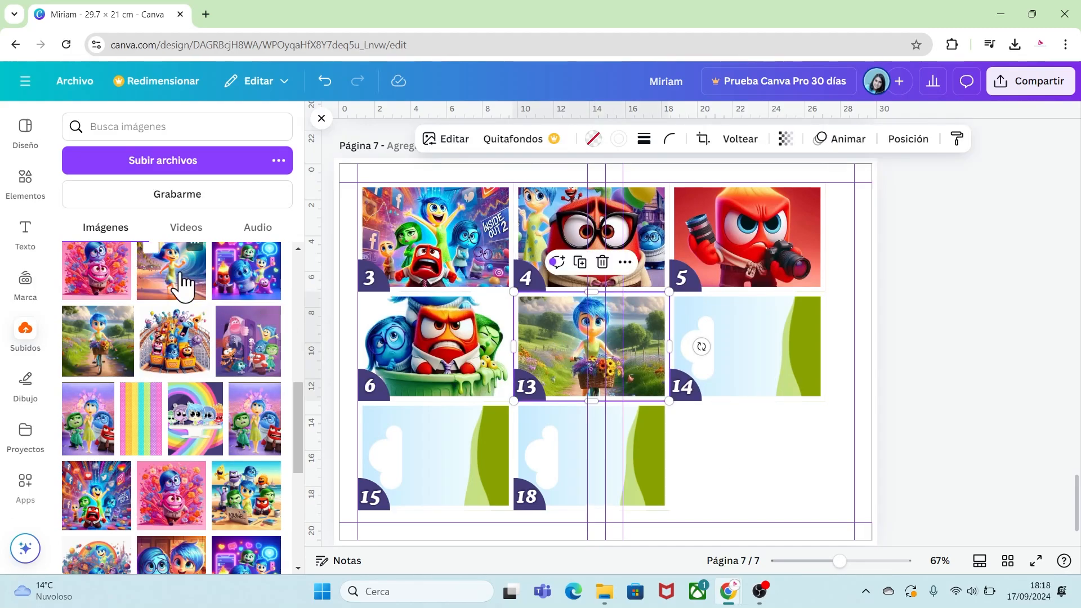
pyautogui.moveTo(176, 277); pyautogui.dragTo(716, 338)
pyautogui.doubleClick(716, 339)
pyautogui.moveTo(847, 345); pyautogui.dragTo(748, 442)
pyautogui.moveTo(747, 343); pyautogui.dragTo(746, 350)
pyautogui.click(791, 479)
# Fill page 7's frame 15 with an Inside Out image and adjust its crop.
pyautogui.moveTo(299, 422); pyautogui.dragTo(326, 468)
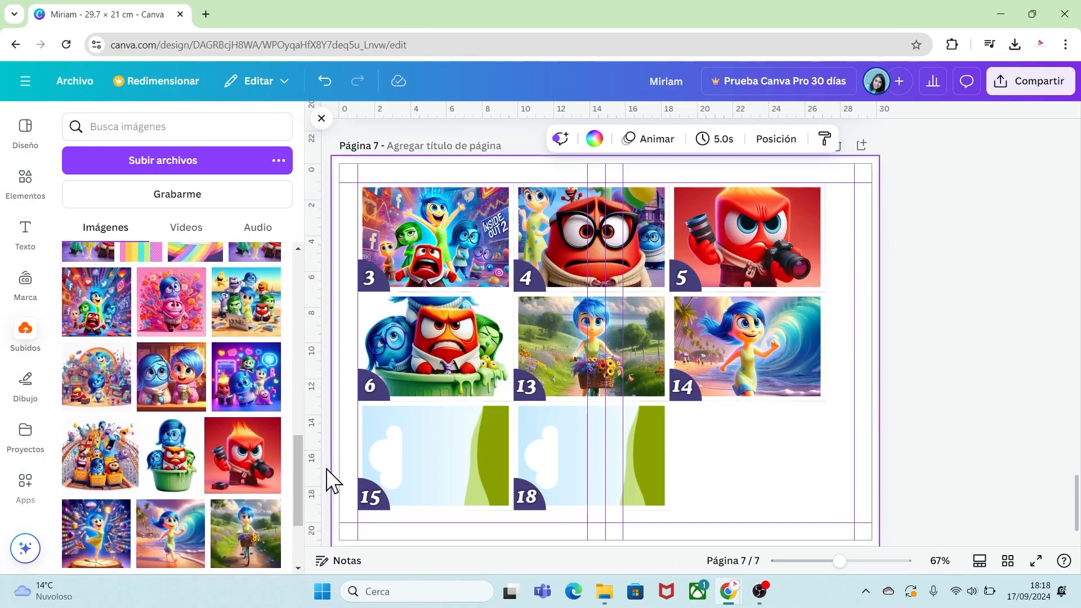
pyautogui.moveTo(97, 533); pyautogui.dragTo(429, 457)
pyautogui.doubleClick(430, 458)
pyautogui.moveTo(535, 455); pyautogui.dragTo(435, 519)
pyautogui.moveTo(435, 457); pyautogui.dragTo(435, 464)
pyautogui.click(732, 477)
pyautogui.click(732, 478)
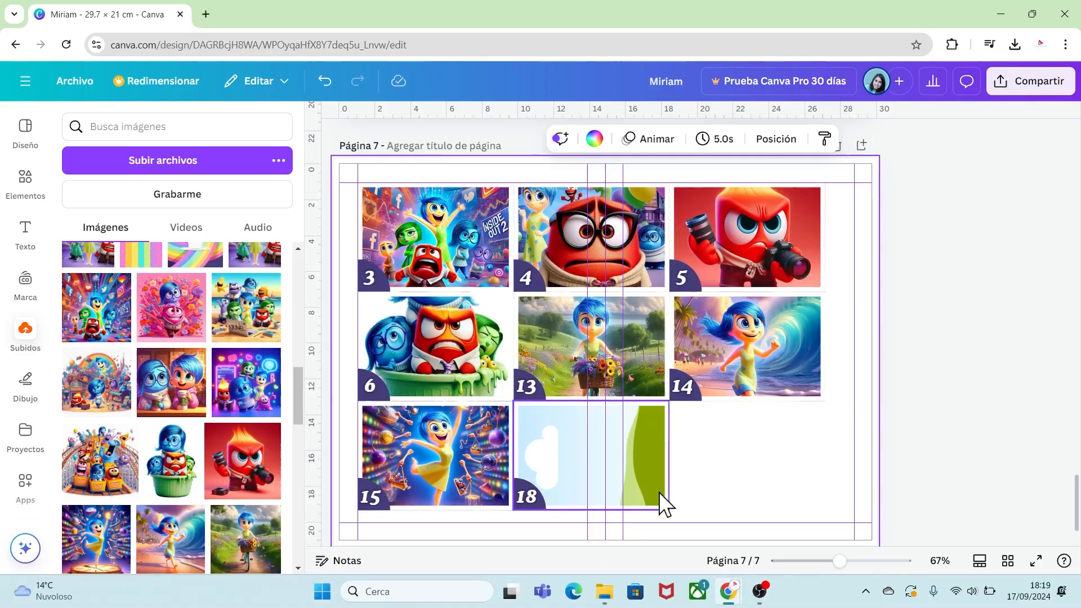
# Fill page 7's frame 18 with the roller-coaster image and confirm its crop.
pyautogui.moveTo(299, 339); pyautogui.dragTo(299, 360)
pyautogui.moveTo(175, 370); pyautogui.dragTo(550, 437)
pyautogui.doubleClick(549, 437)
pyautogui.moveTo(691, 454); pyautogui.dragTo(591, 531)
pyautogui.moveTo(634, 462); pyautogui.dragTo(634, 457)
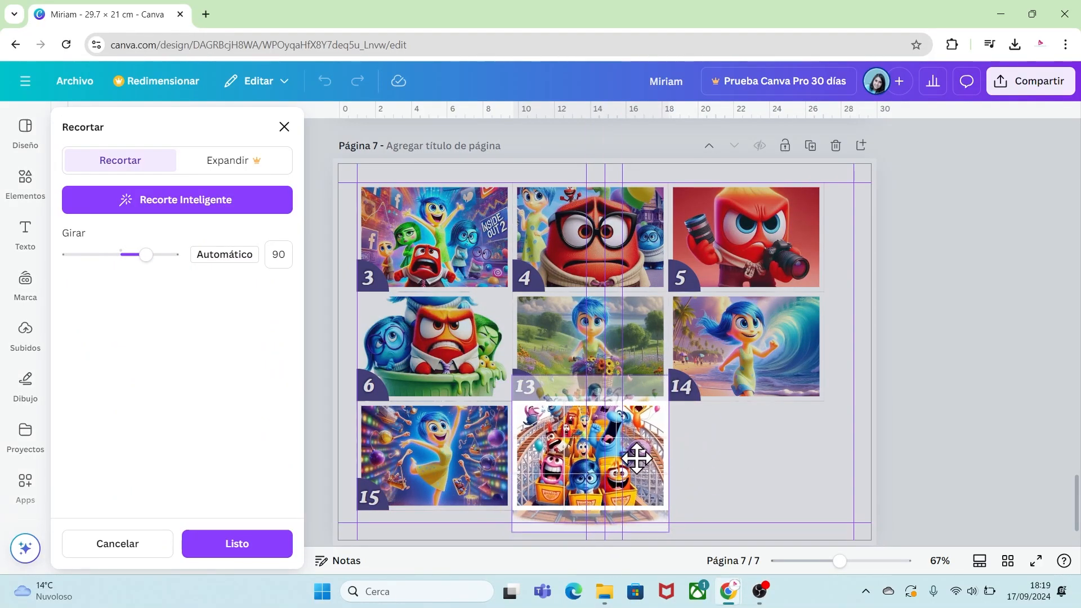
pyautogui.click(803, 525)
pyautogui.click(806, 528)
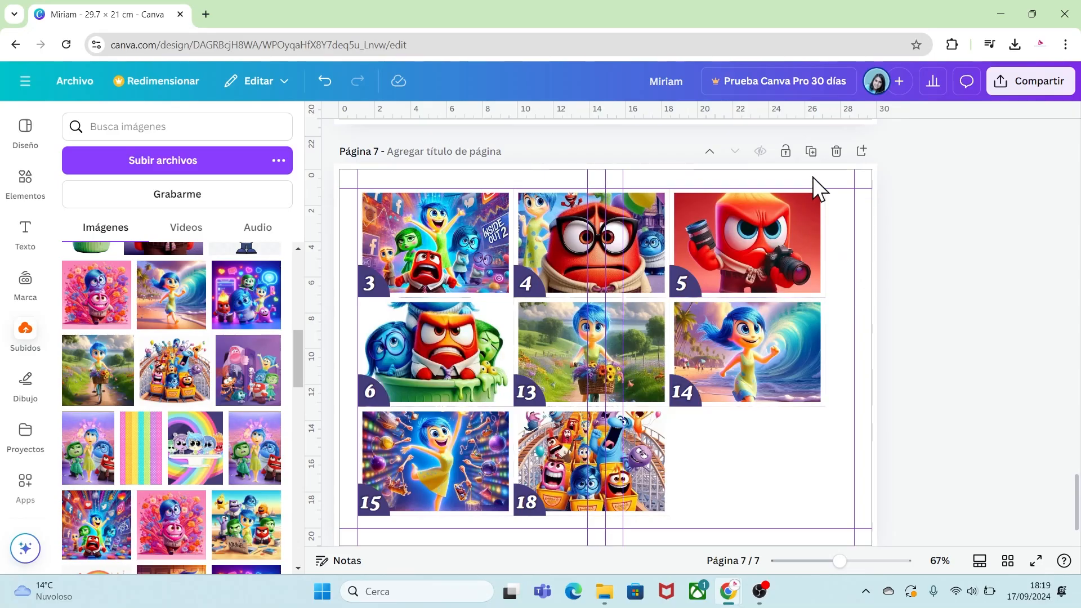
# Duplicate page 7 and delete all elements on the new page 8.
pyautogui.click(811, 152)
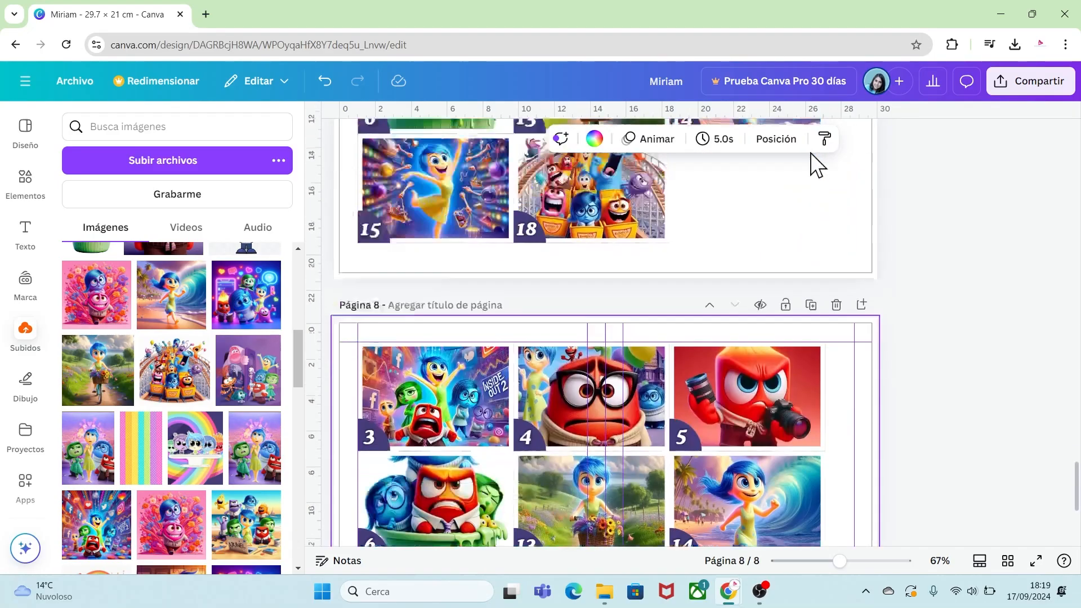
pyautogui.moveTo(840, 510); pyautogui.dragTo(367, 243)
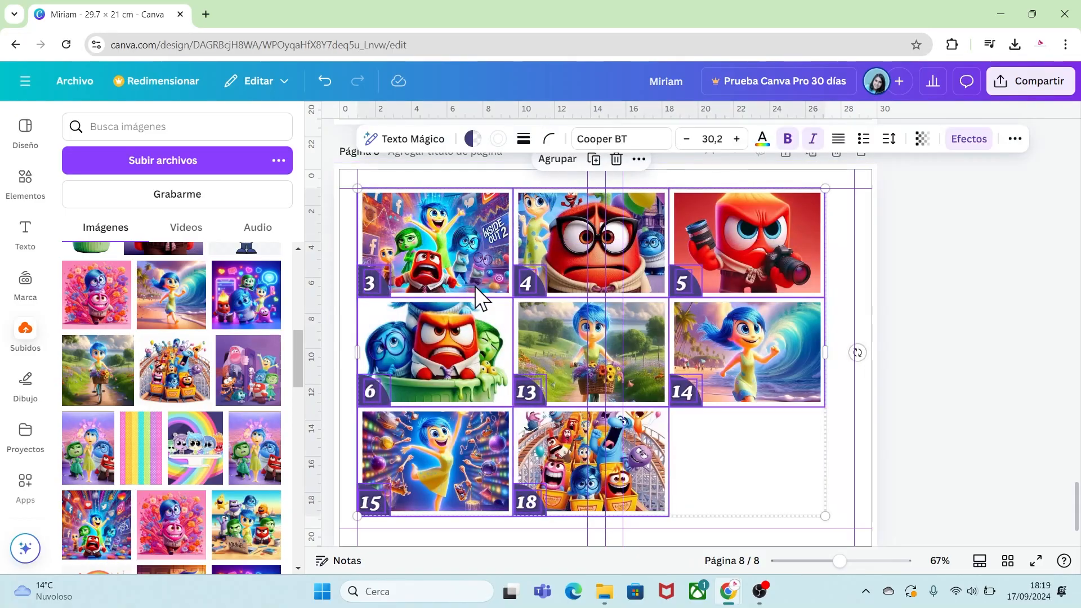
pyautogui.press('Delete')
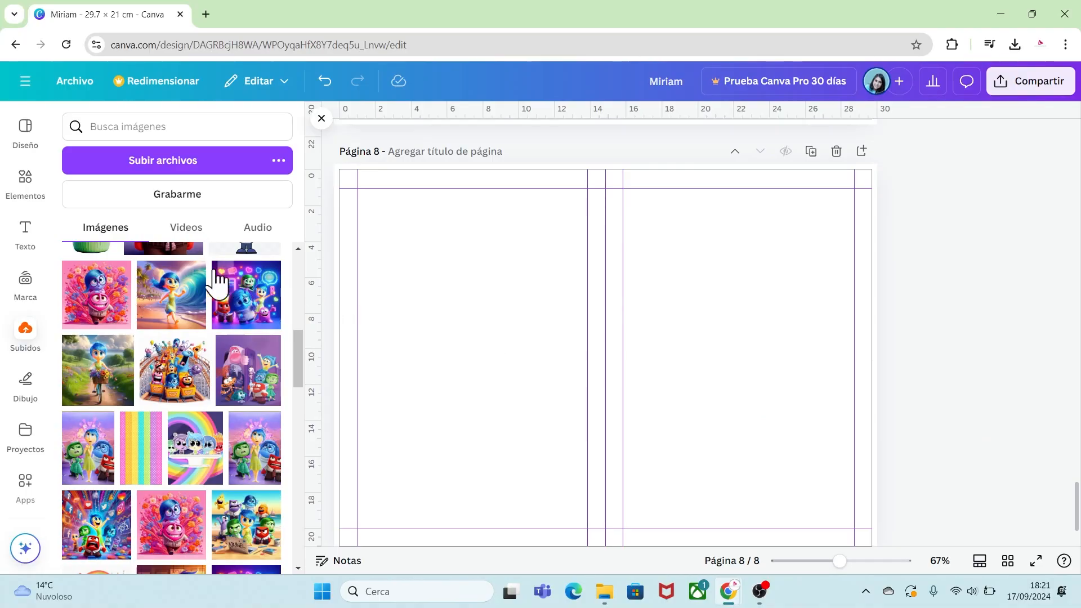
# Upload the file cajita ok.png from the RECURSOS INTENSAMENTE H folder.
pyautogui.click(138, 166)
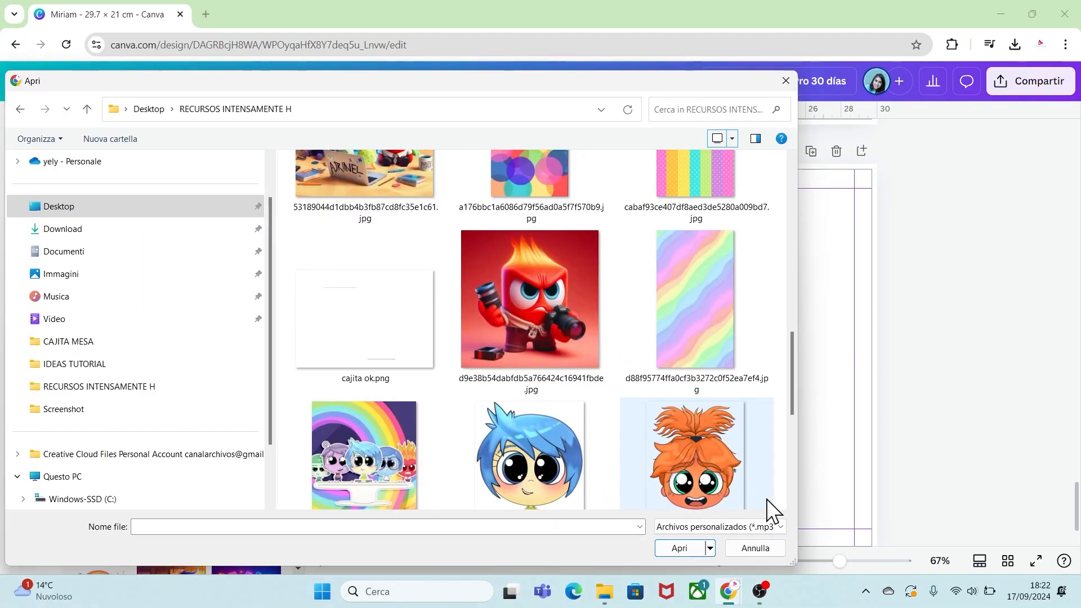
pyautogui.click(384, 335)
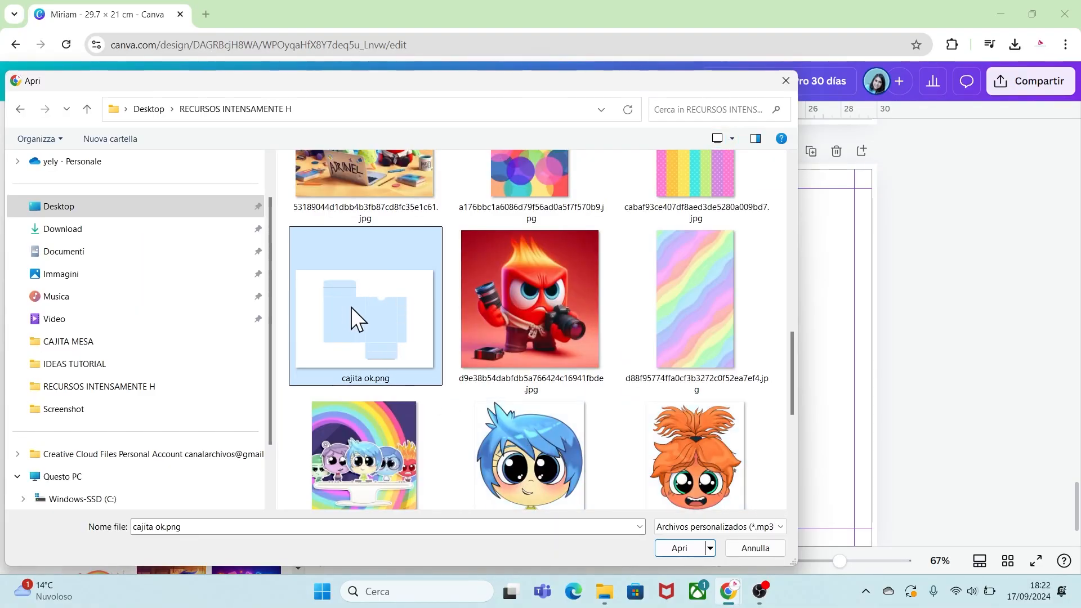
pyautogui.click(681, 545)
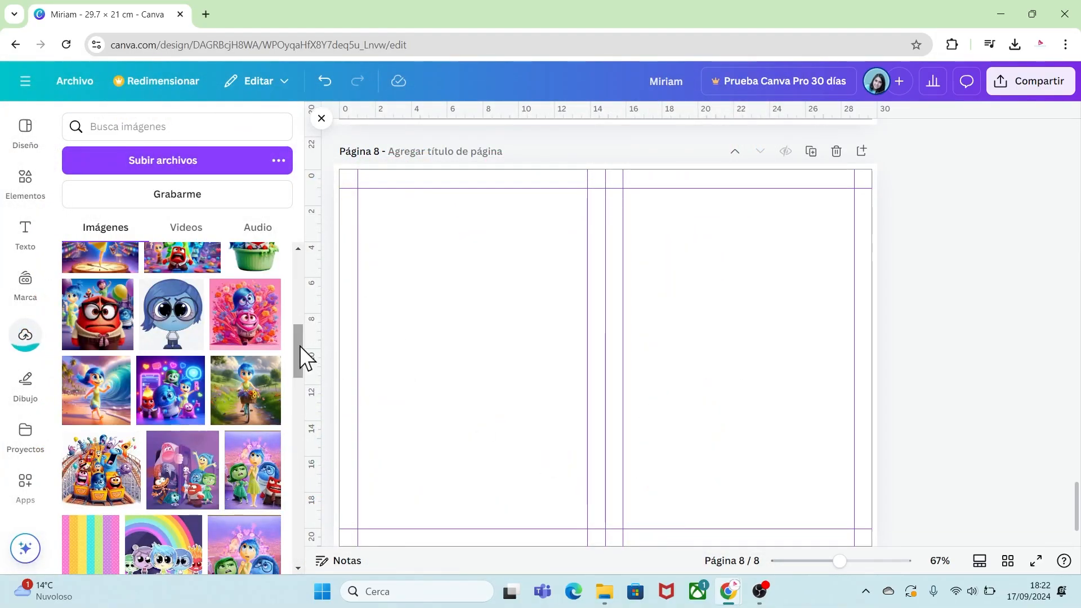
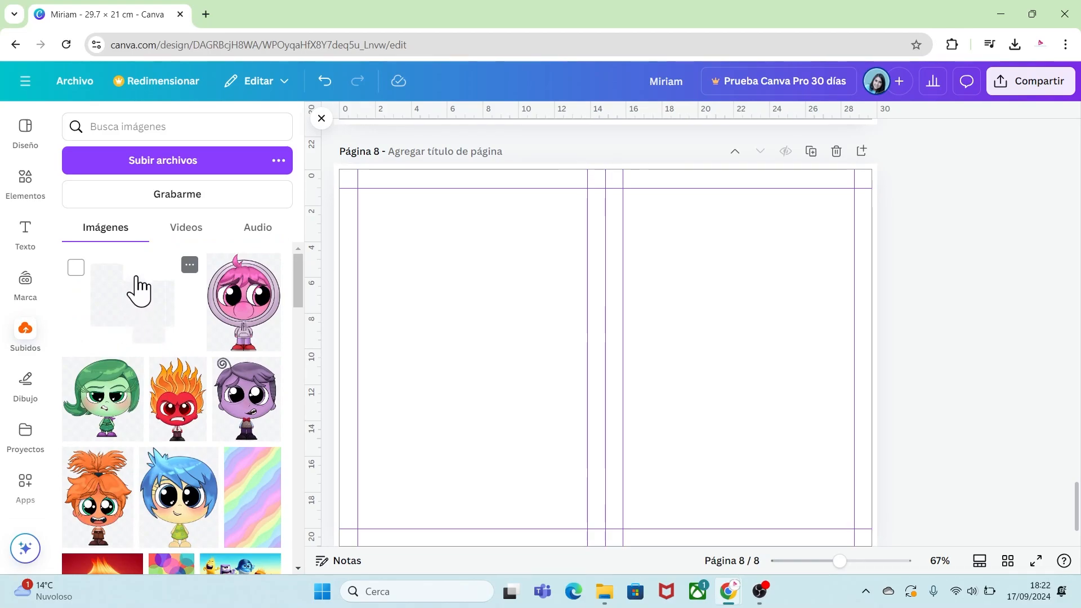
# Add the uploaded cajita ok.png box template to page 8 and enlarge it to fill the whole page.
pyautogui.click(139, 290)
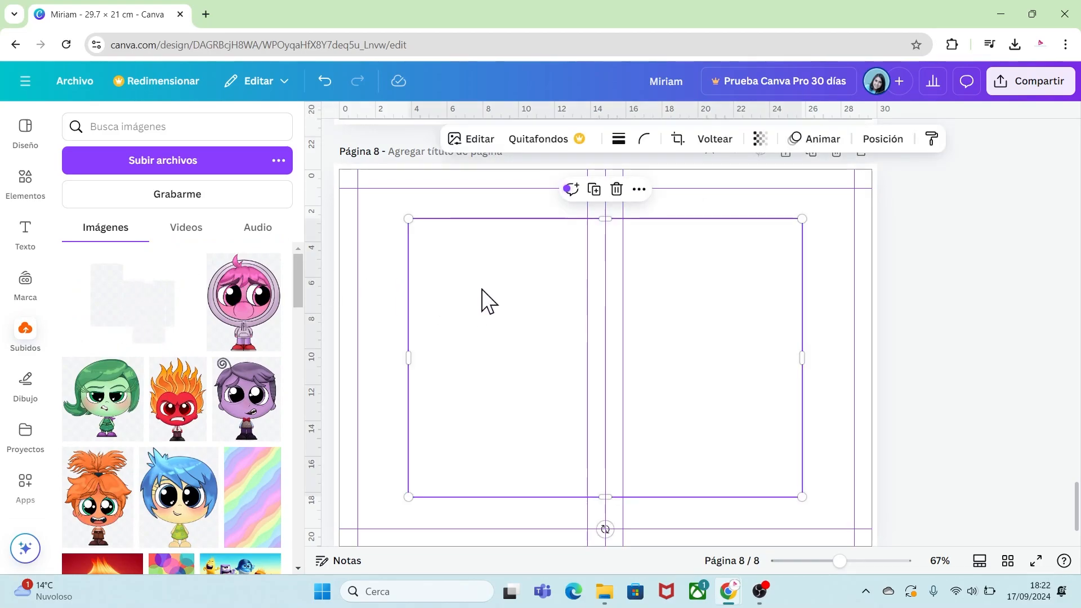
pyautogui.moveTo(482, 290); pyautogui.dragTo(412, 240)
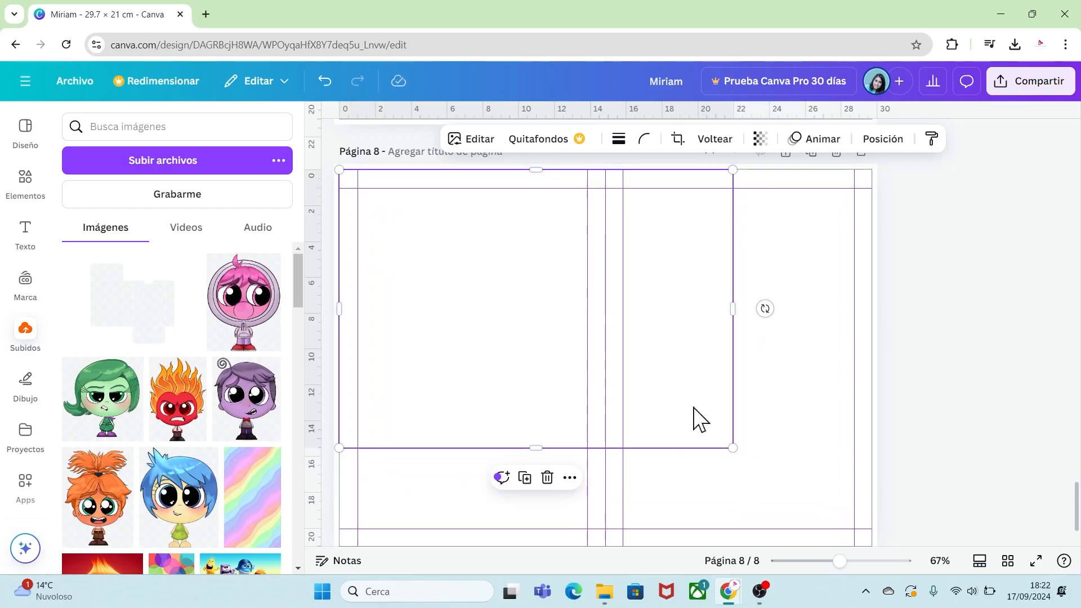
pyautogui.moveTo(733, 449); pyautogui.dragTo(890, 525)
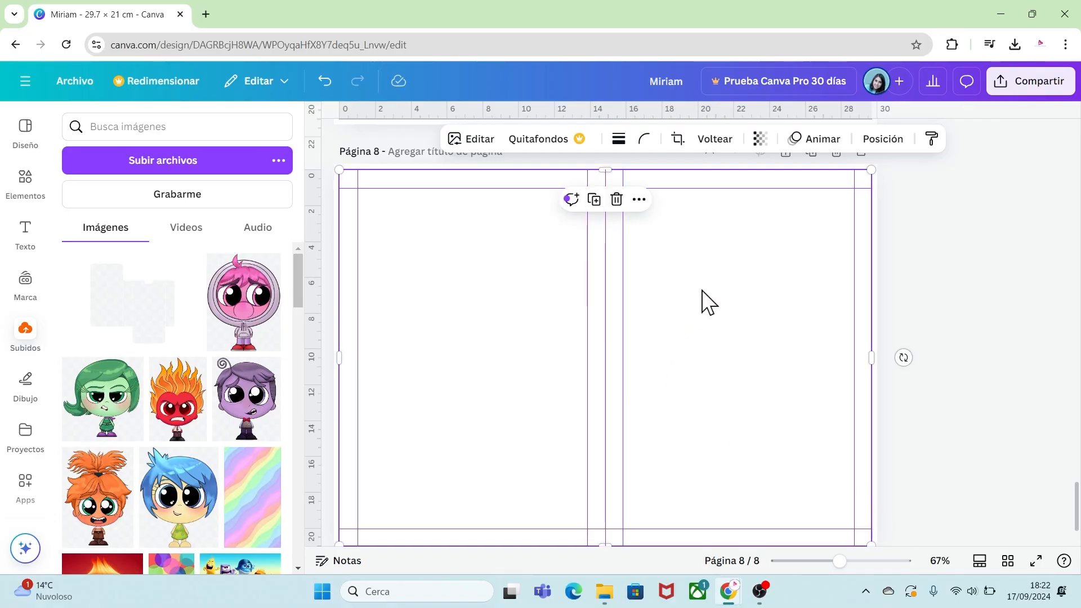
pyautogui.click(1073, 508)
pyautogui.moveTo(1076, 503); pyautogui.dragTo(1076, 508)
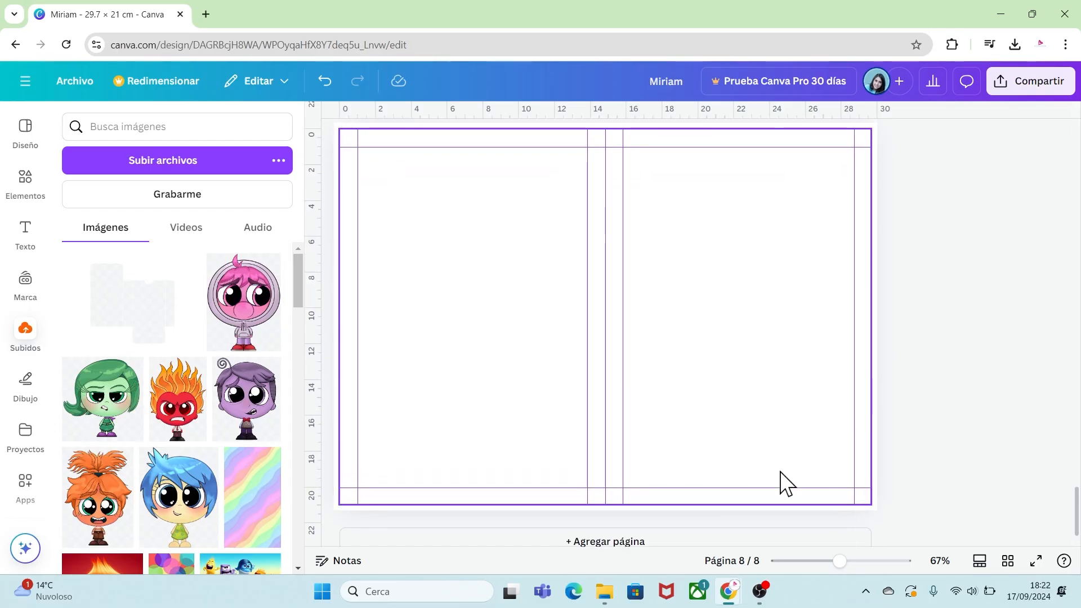
pyautogui.click(791, 456)
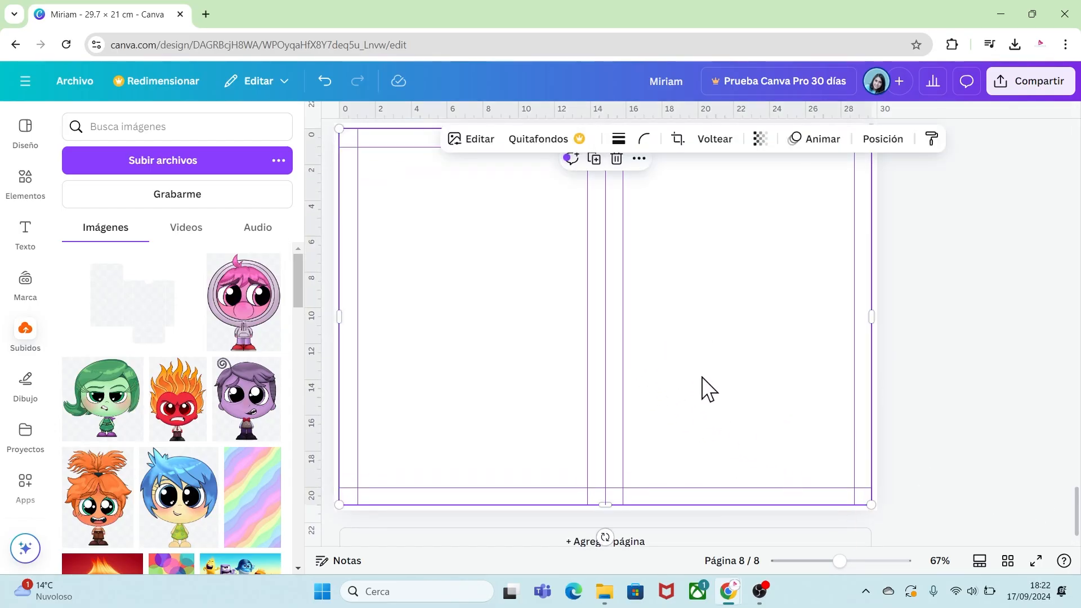
pyautogui.click(915, 329)
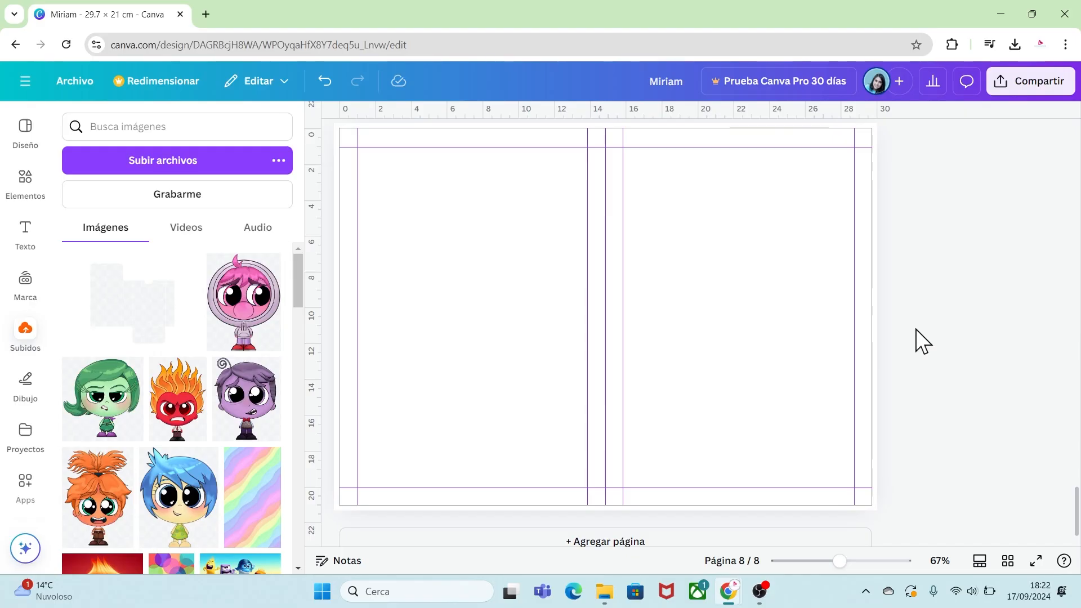
# Search the elements for "marco" and add a square frame, stretching it to cover all of page 8.
pyautogui.click(23, 186)
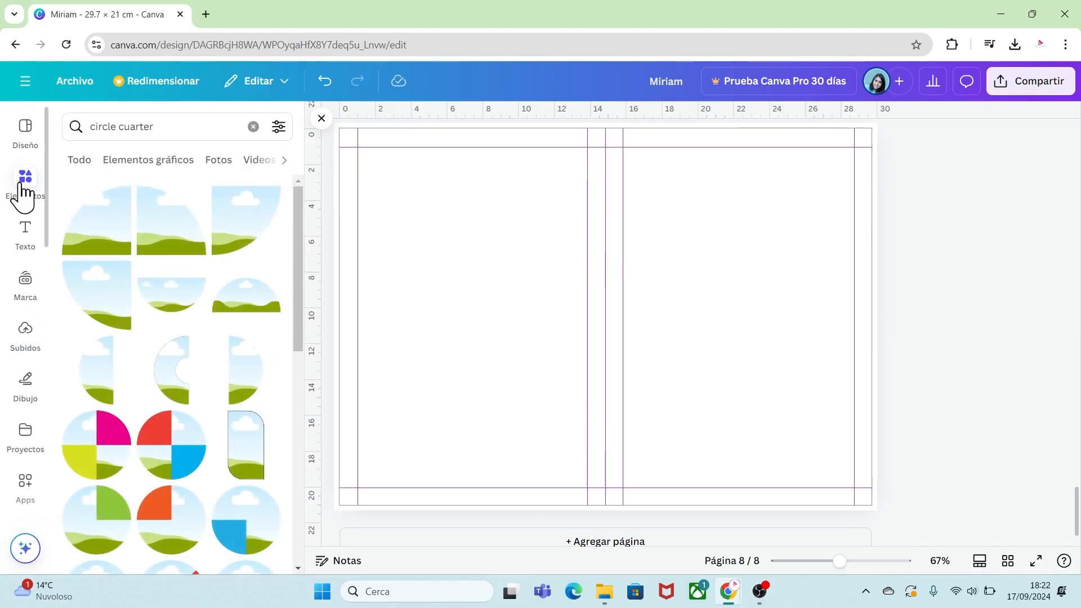
pyautogui.moveTo(173, 131); pyautogui.dragTo(92, 135)
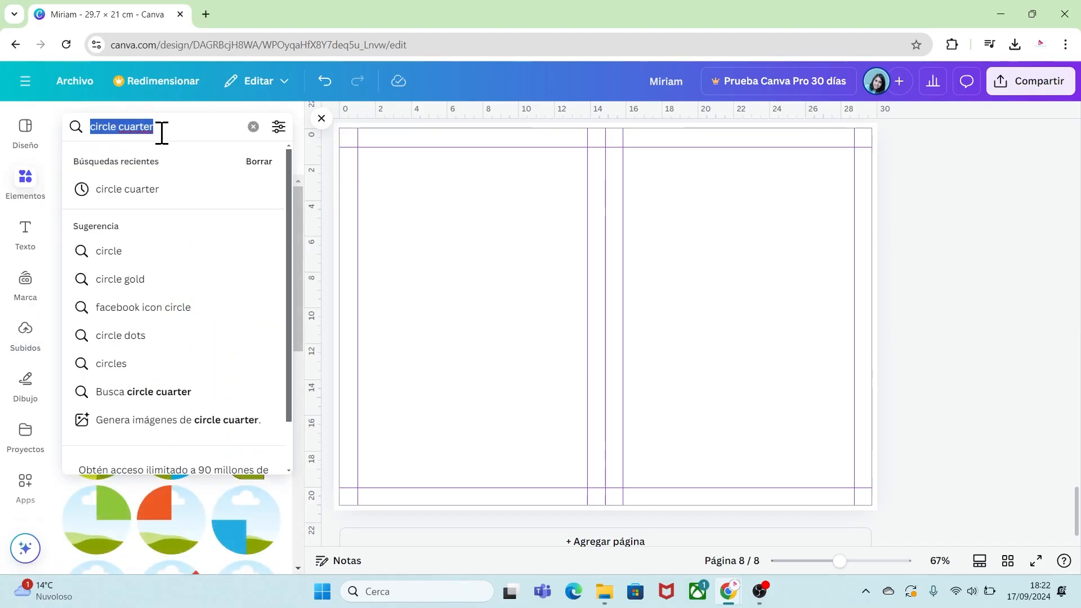
pyautogui.press('BackSpace')
pyautogui.write('marco')
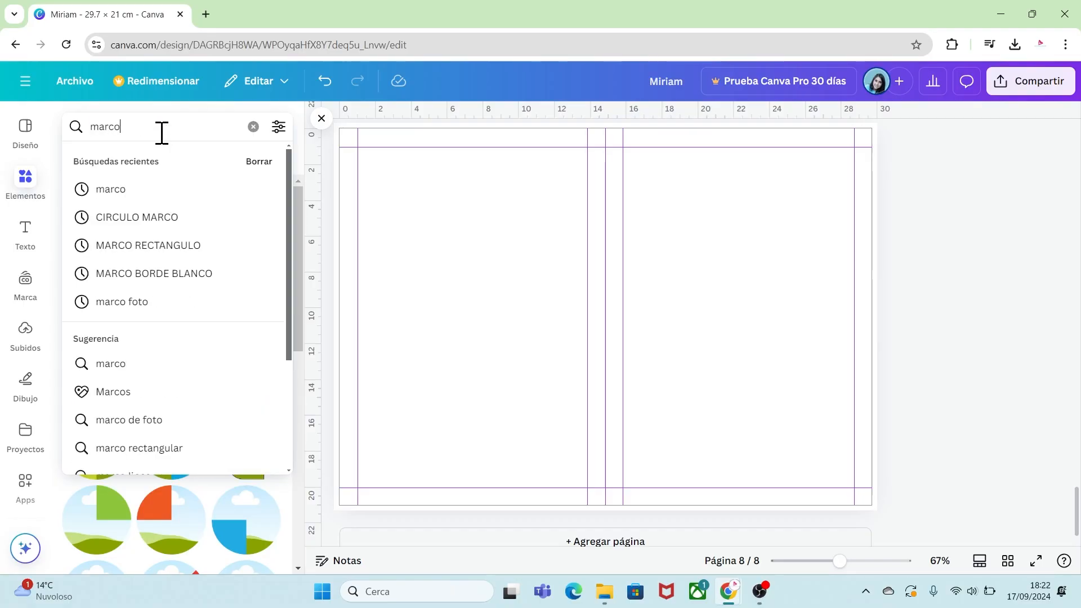
pyautogui.press('Return')
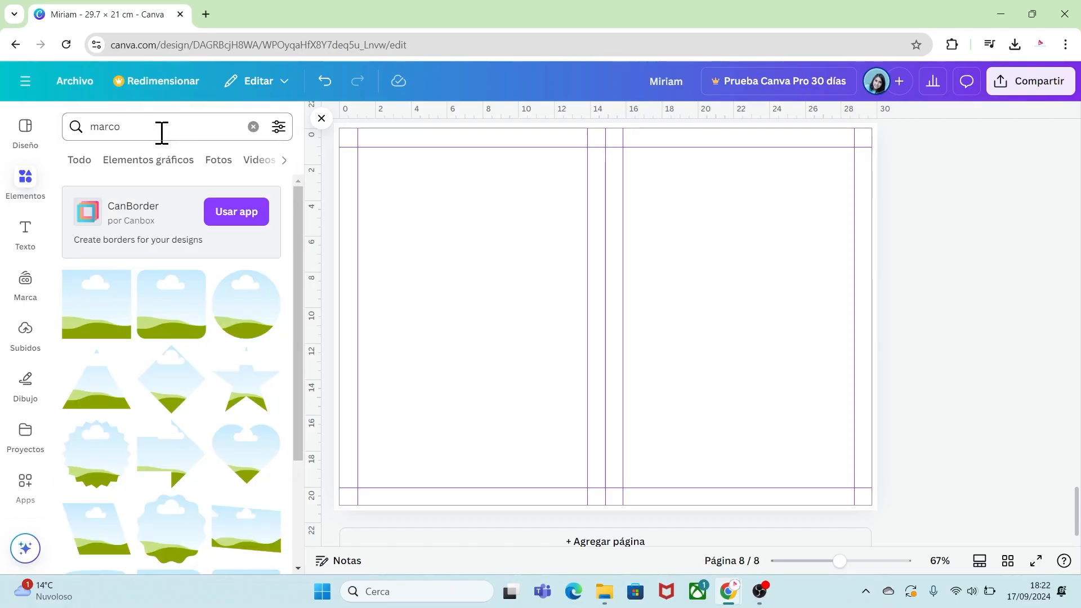
pyautogui.click(103, 327)
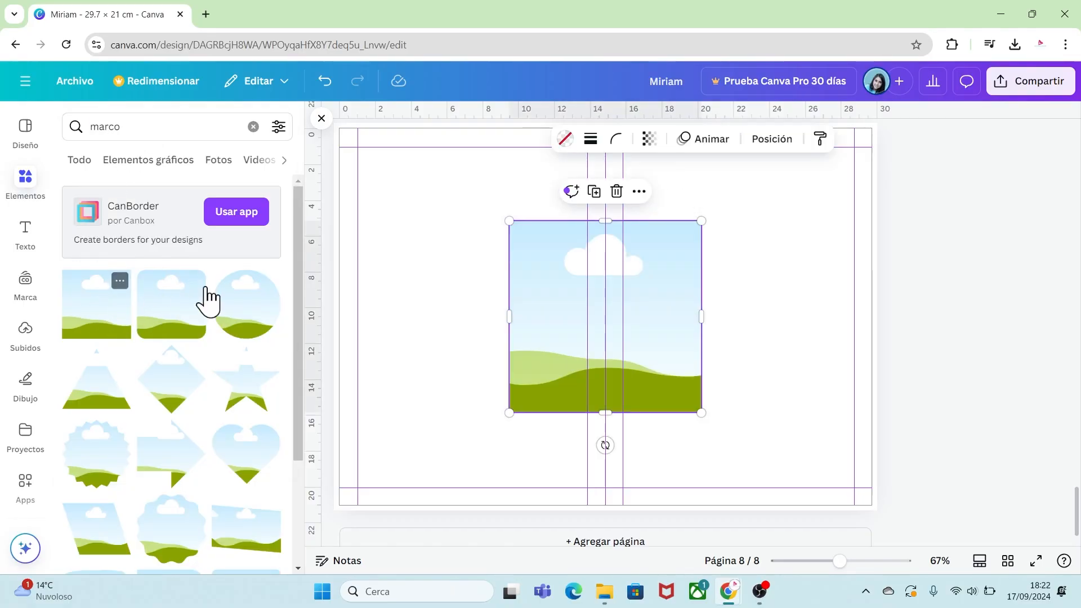
pyautogui.moveTo(546, 268); pyautogui.dragTo(376, 177)
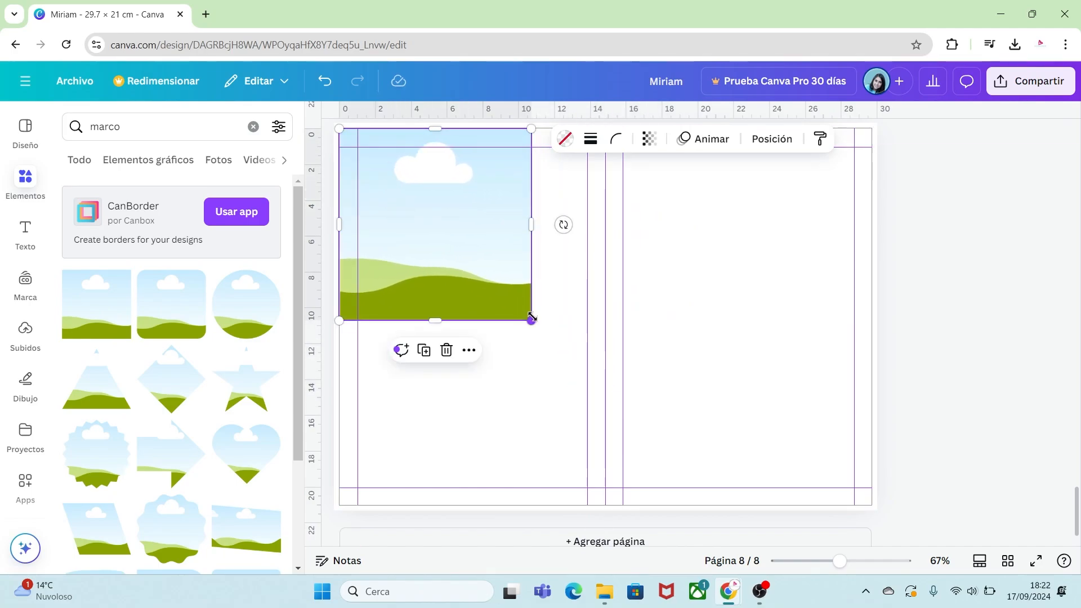
pyautogui.moveTo(531, 320); pyautogui.dragTo(788, 423)
pyautogui.moveTo(718, 316); pyautogui.dragTo(872, 329)
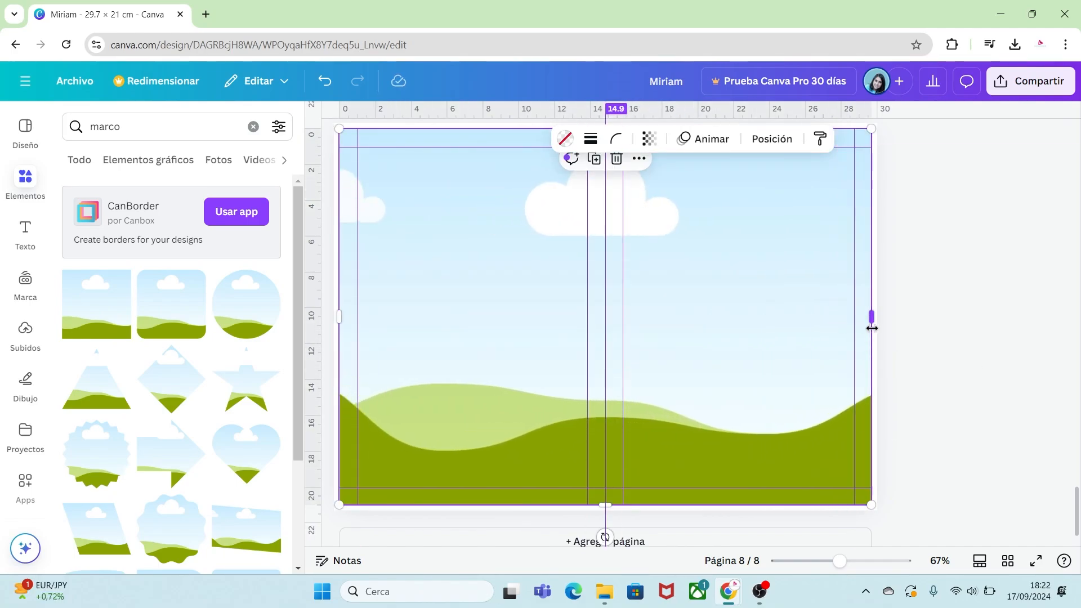
# Fill the full-page frame with the document's dark purple and send it to the back behind the box template.
pyautogui.click(565, 140)
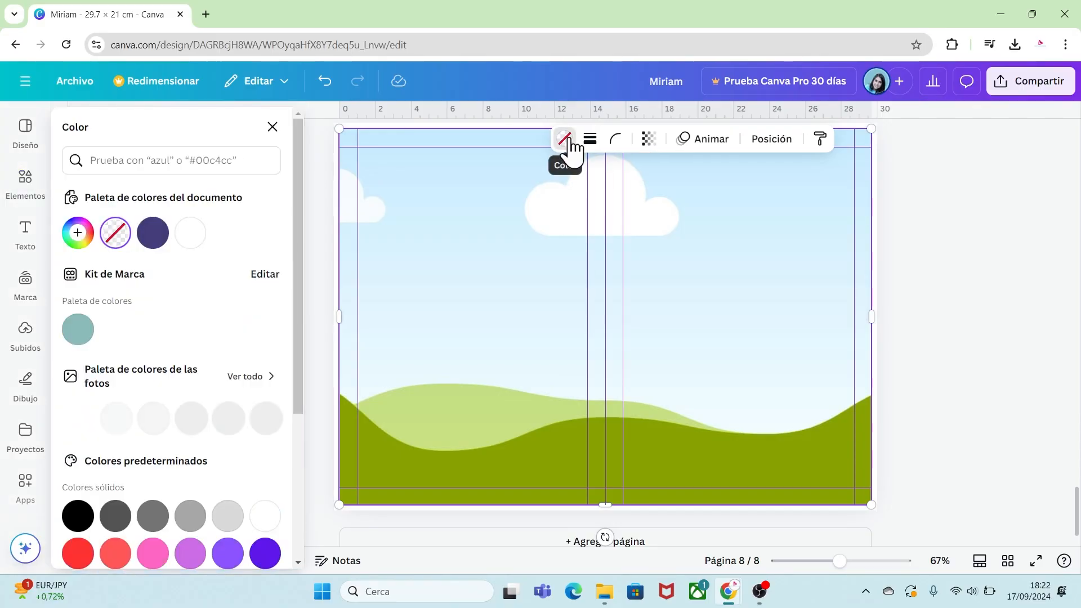
pyautogui.click(154, 234)
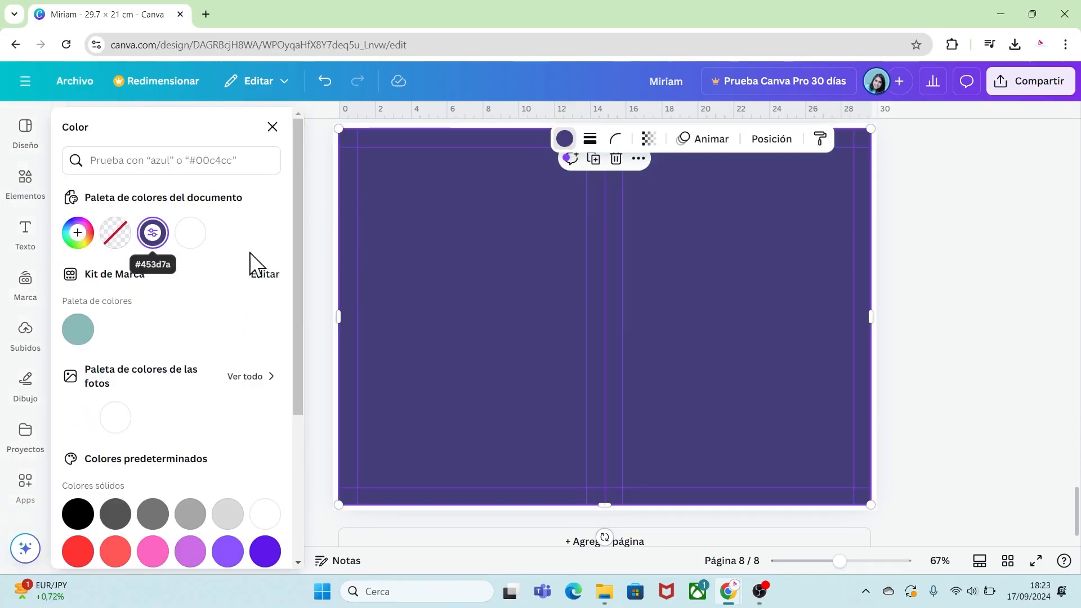
pyautogui.rightClick(488, 285)
pyautogui.moveTo(572, 373)
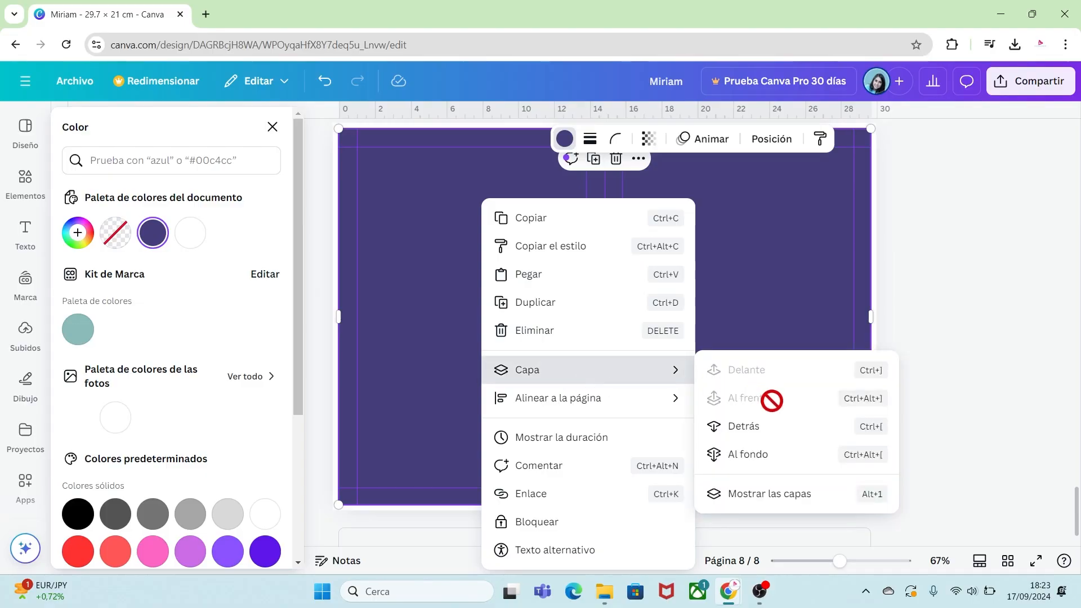
pyautogui.click(749, 455)
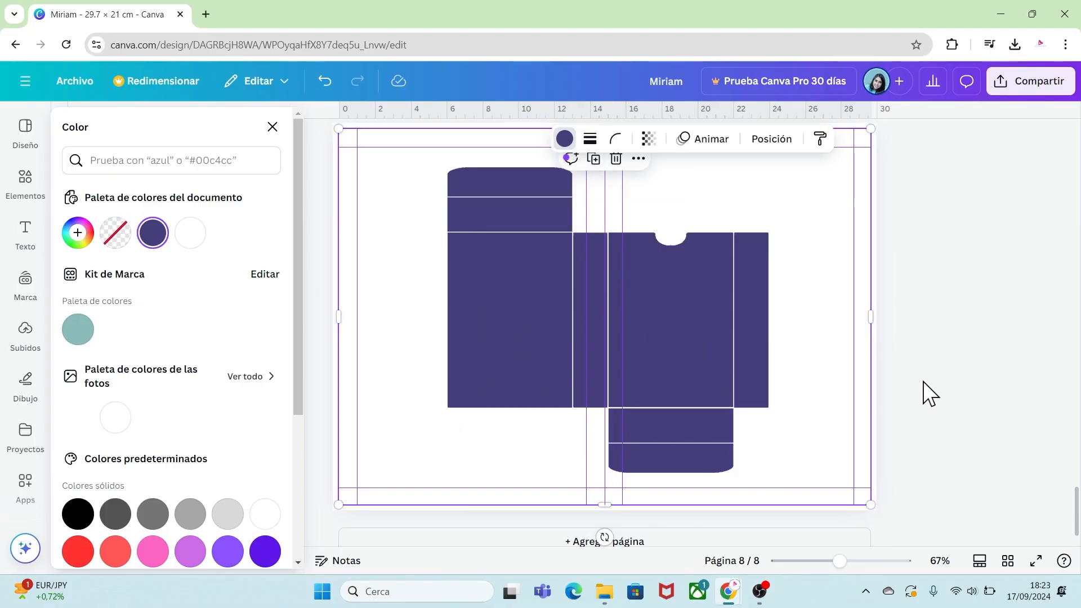
# Group the cover's right-half elements on page 1 and paste a copy of the group onto page 8.
pyautogui.moveTo(1078, 503); pyautogui.dragTo(1078, 148)
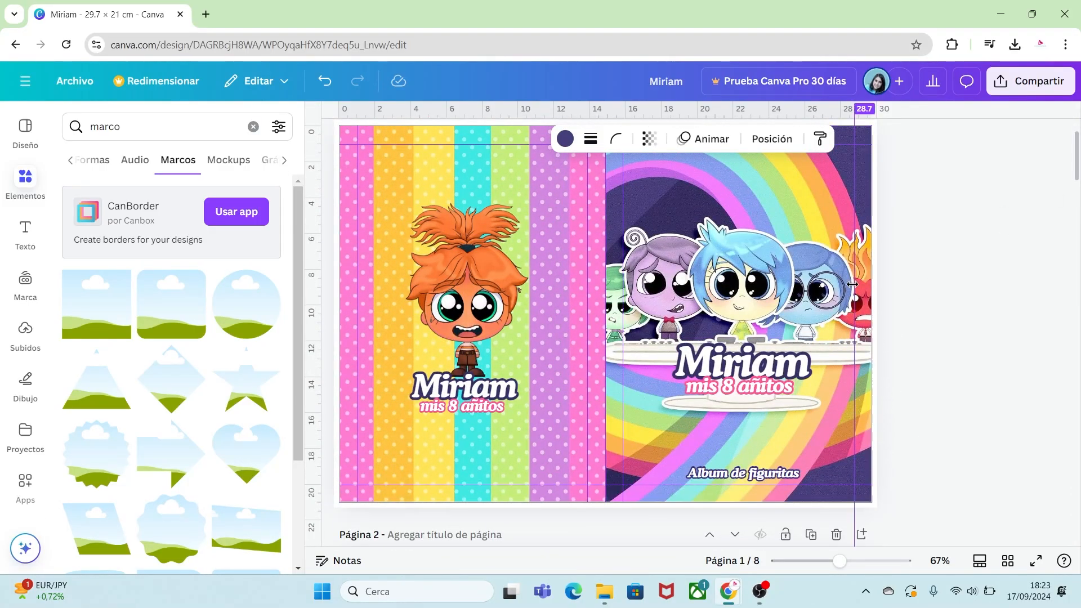
pyautogui.moveTo(895, 264); pyautogui.dragTo(861, 292)
pyautogui.moveTo(745, 401); pyautogui.dragTo(678, 481)
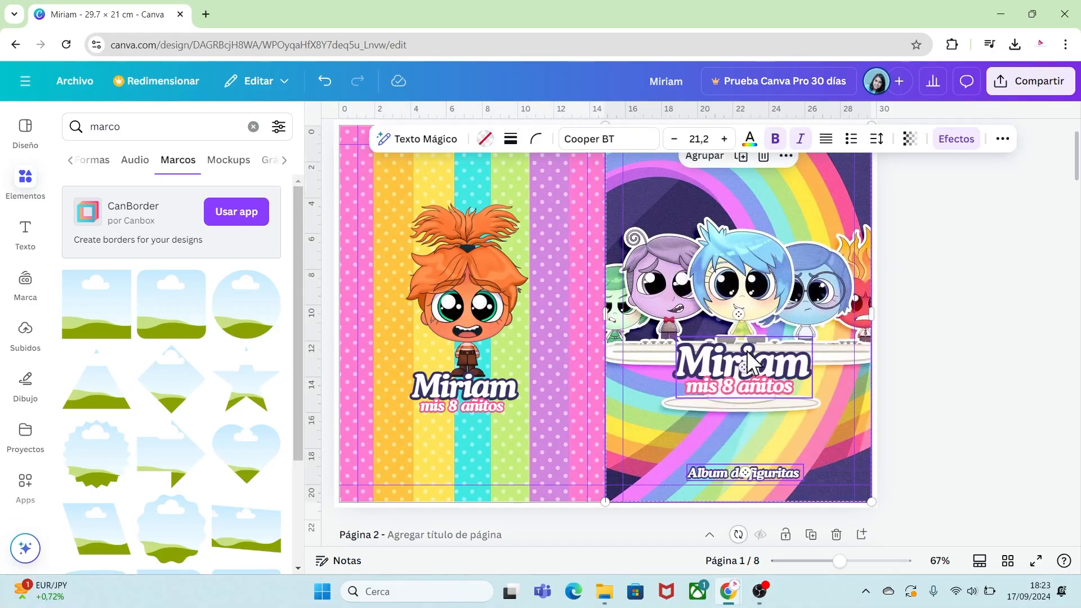
pyautogui.click(704, 158)
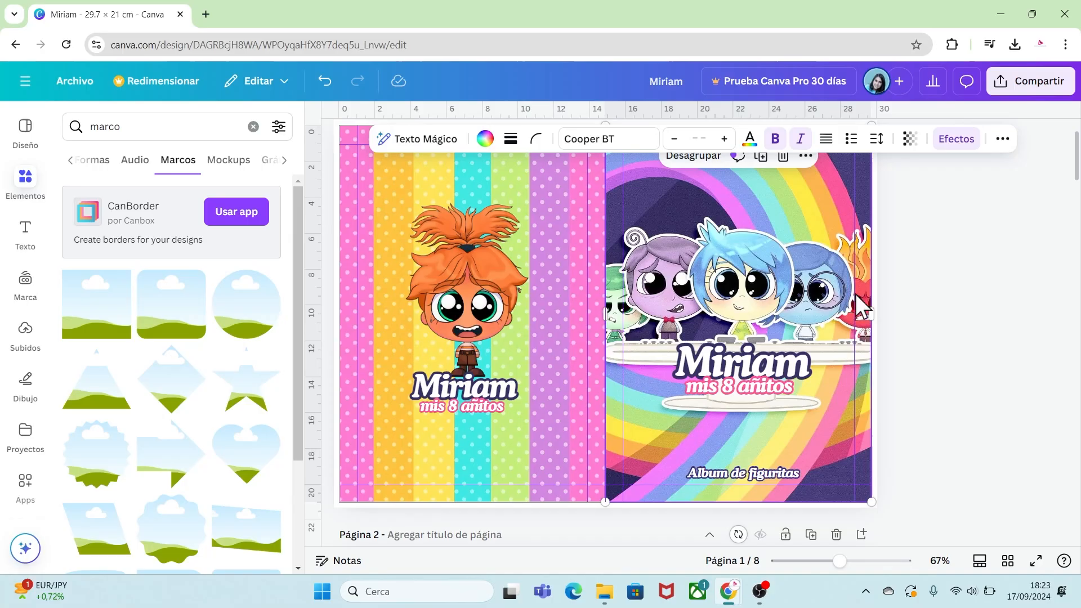
pyautogui.moveTo(1076, 169); pyautogui.dragTo(1077, 524)
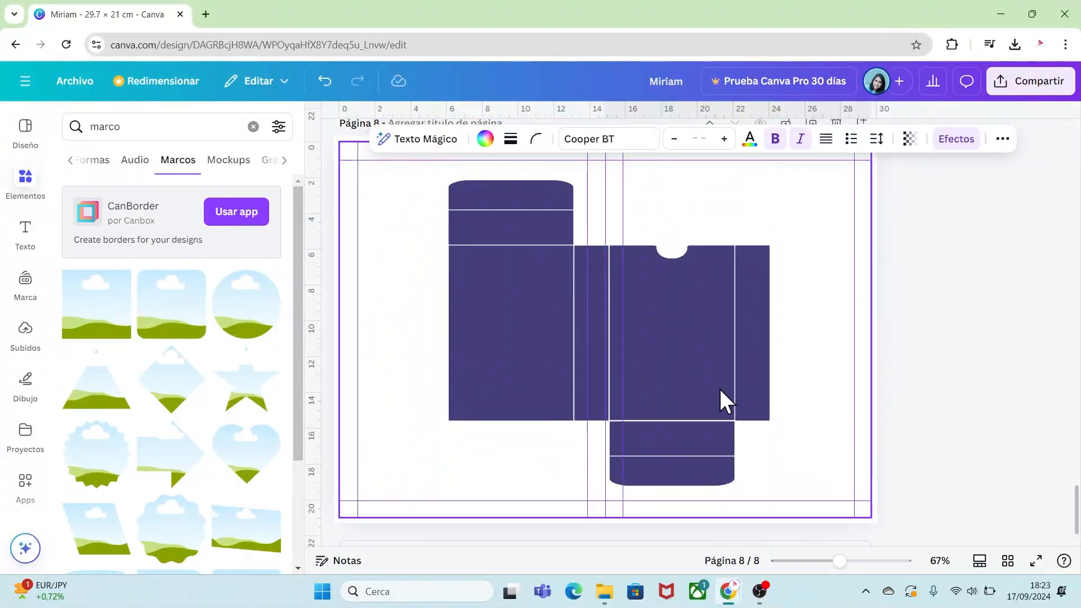
pyautogui.hotkey('ctrl', 'v')
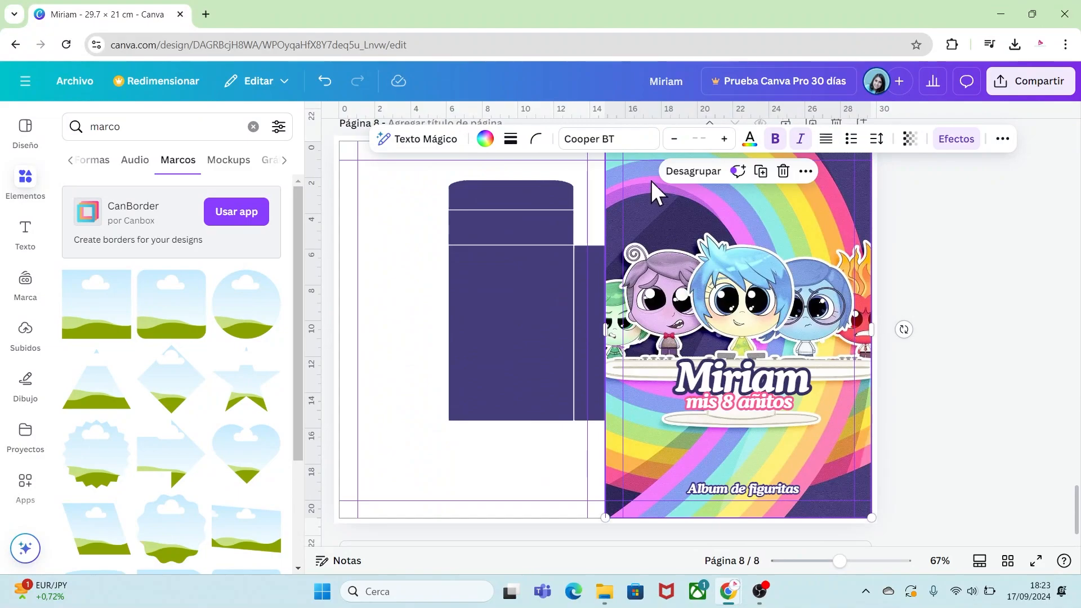
# Shrink and position the pasted cover group over the box template's front panel.
pyautogui.moveTo(654, 200); pyautogui.dragTo(668, 234)
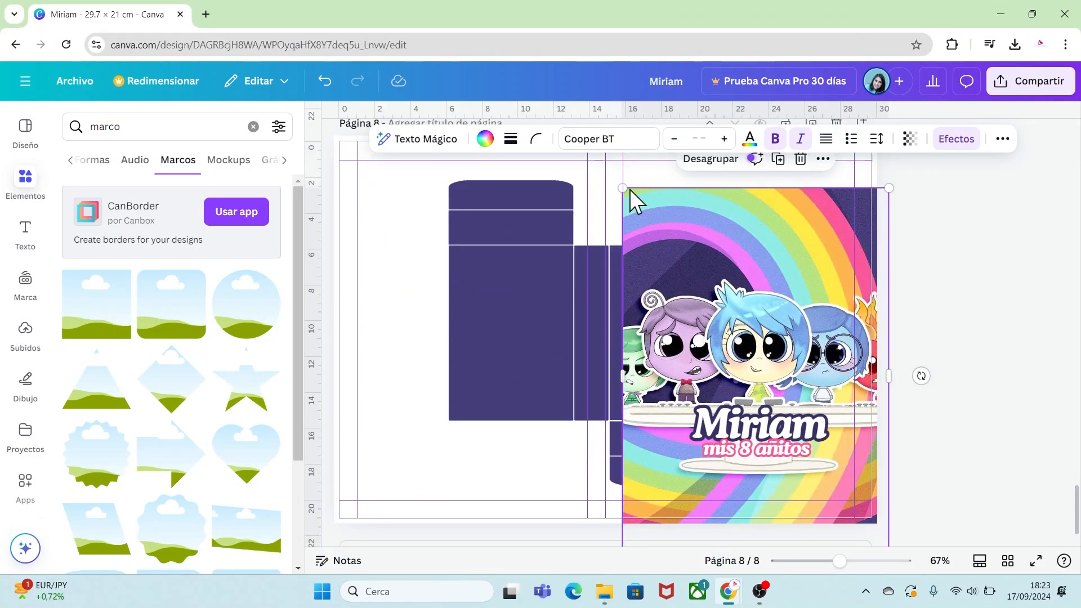
pyautogui.moveTo(884, 188); pyautogui.dragTo(766, 359)
pyautogui.moveTo(719, 389); pyautogui.dragTo(704, 285)
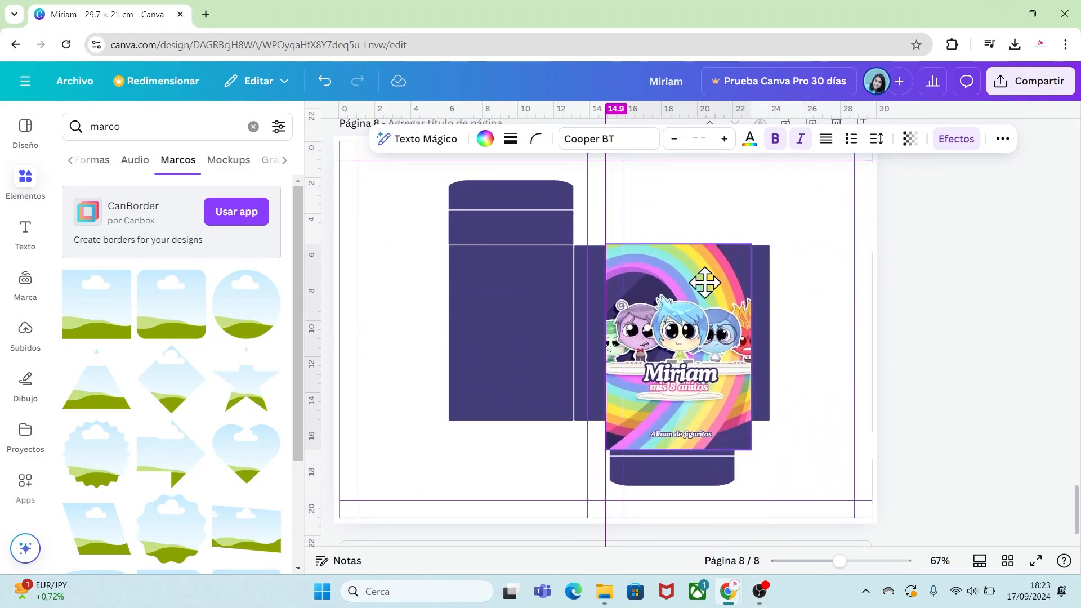
pyautogui.moveTo(751, 449); pyautogui.dragTo(735, 421)
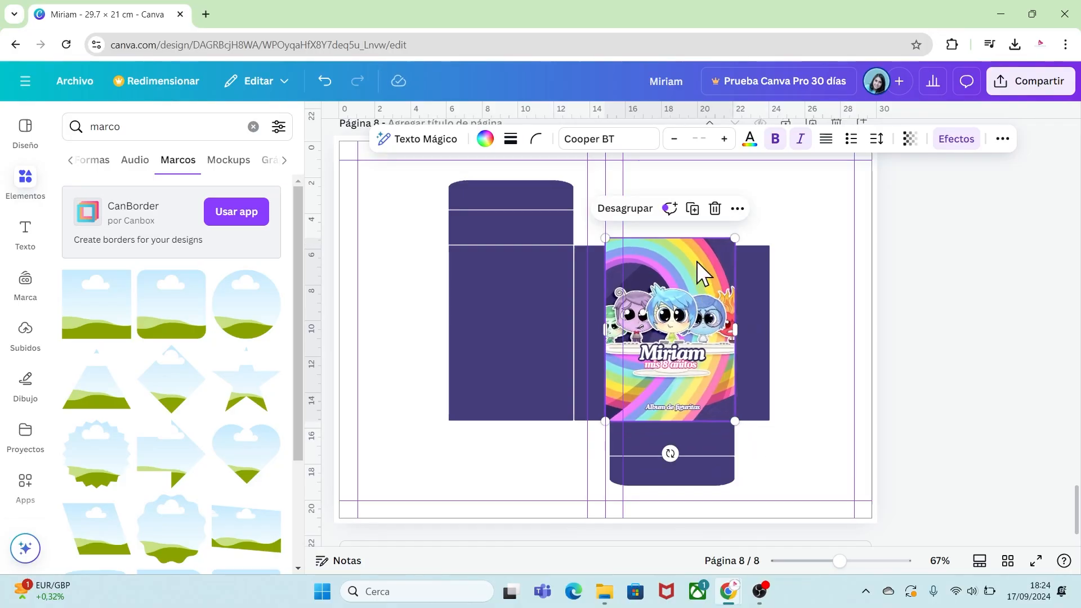
# Open the layers list and move the cover group beneath the box template layer.
pyautogui.rightClick(702, 273)
pyautogui.moveTo(763, 253)
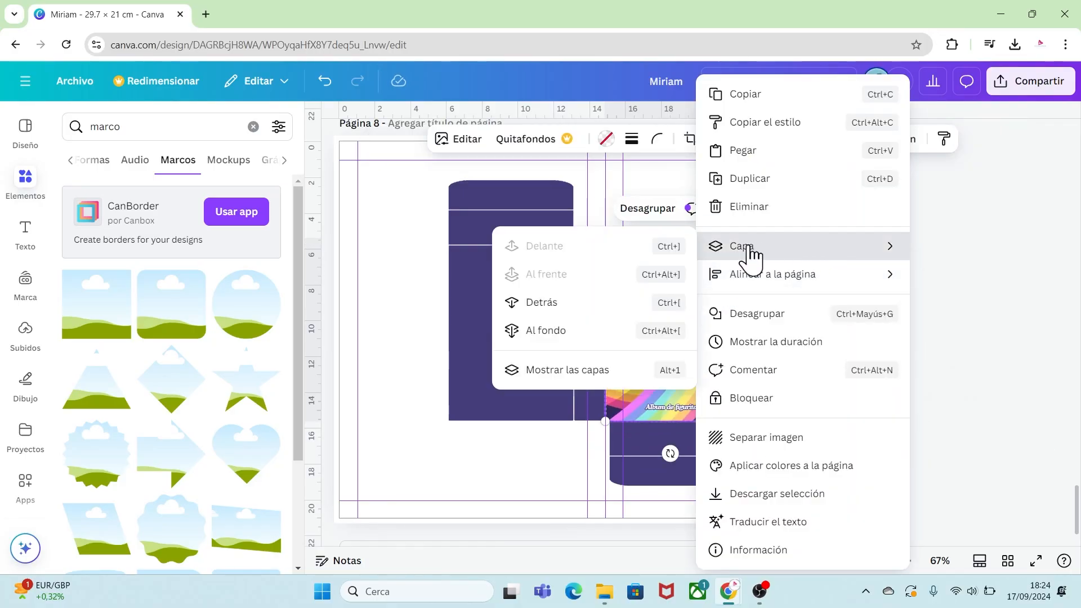
pyautogui.click(565, 372)
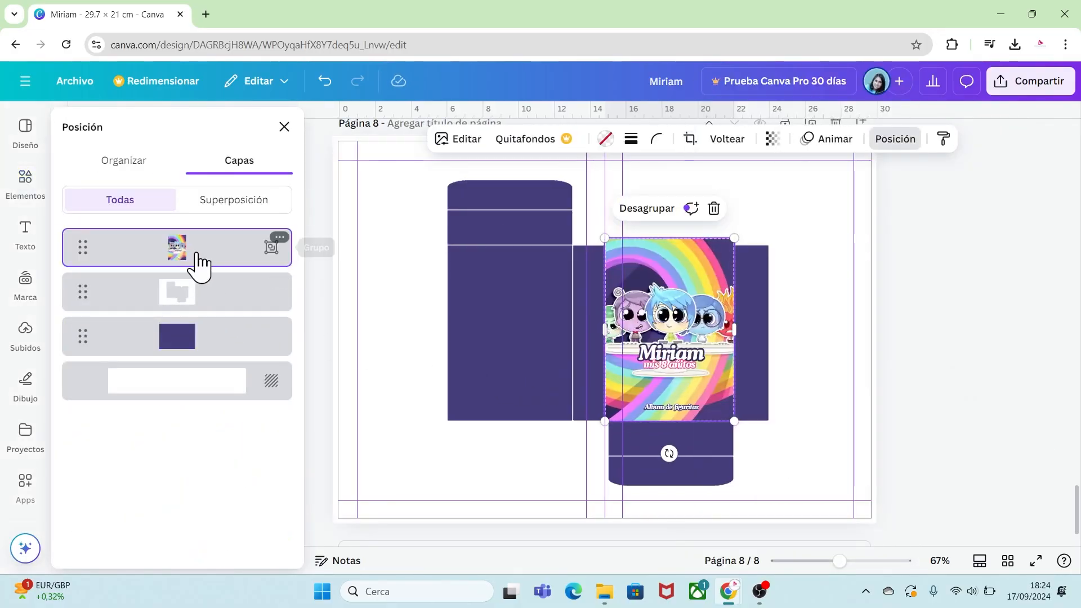
pyautogui.moveTo(200, 256); pyautogui.dragTo(201, 332)
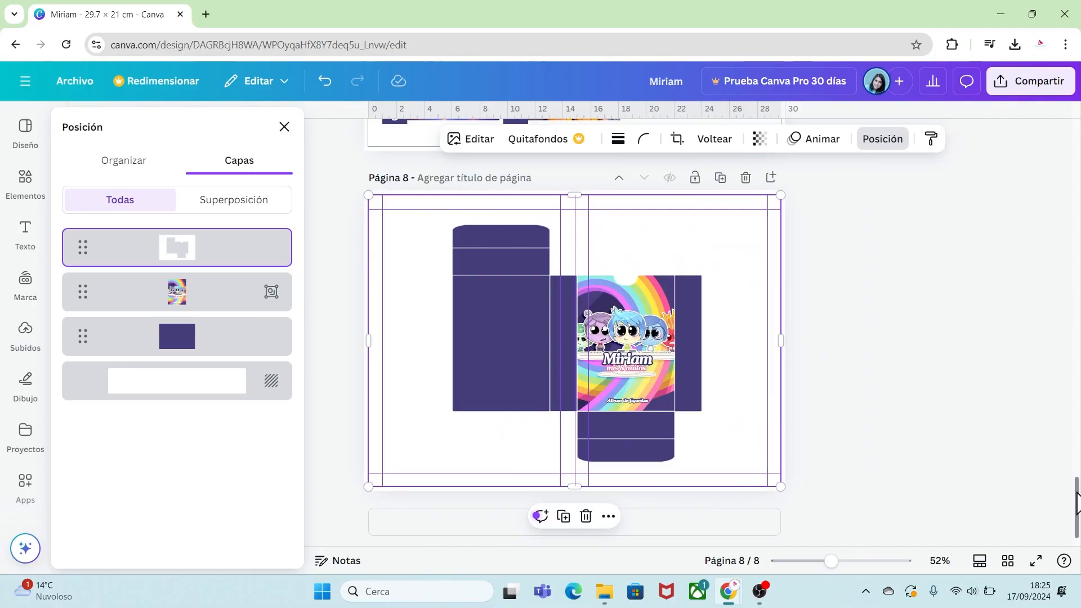
# Unlock the striped left background on page 1 and paste a copy of it onto page 8.
pyautogui.moveTo(1077, 498); pyautogui.dragTo(1077, 147)
pyautogui.click(407, 231)
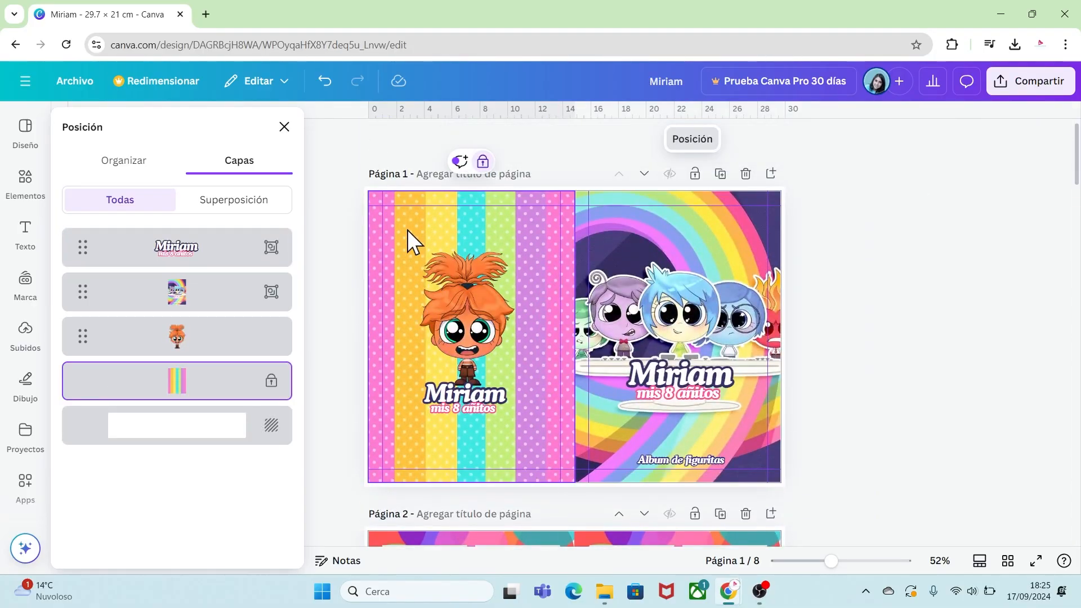
pyautogui.click(482, 162)
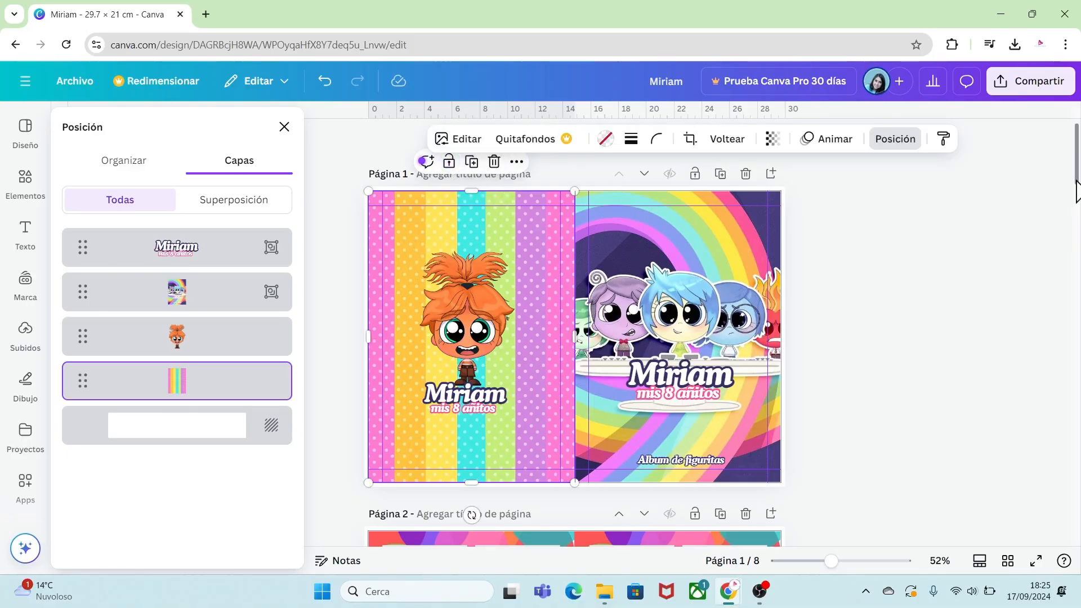
pyautogui.moveTo(1078, 169); pyautogui.dragTo(1078, 518)
pyautogui.hotkey('ctrl', 'v')
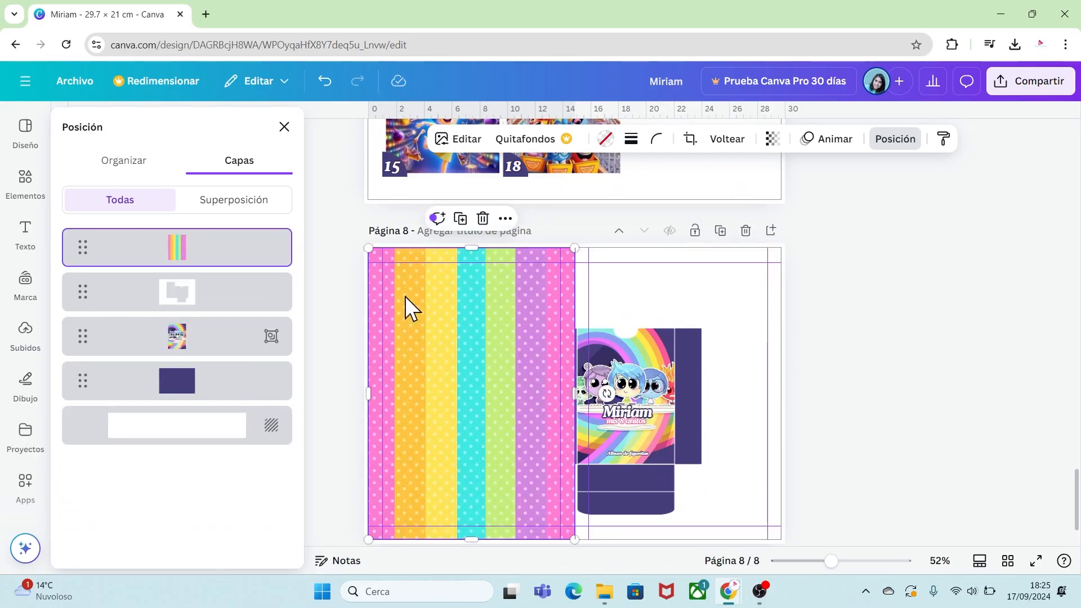
# Fit the striped background over the box's left panel and move its layer beneath the box template.
pyautogui.moveTo(376, 260); pyautogui.dragTo(463, 380)
pyautogui.moveTo(503, 407); pyautogui.dragTo(488, 360)
pyautogui.moveTo(831, 561); pyautogui.dragTo(855, 562)
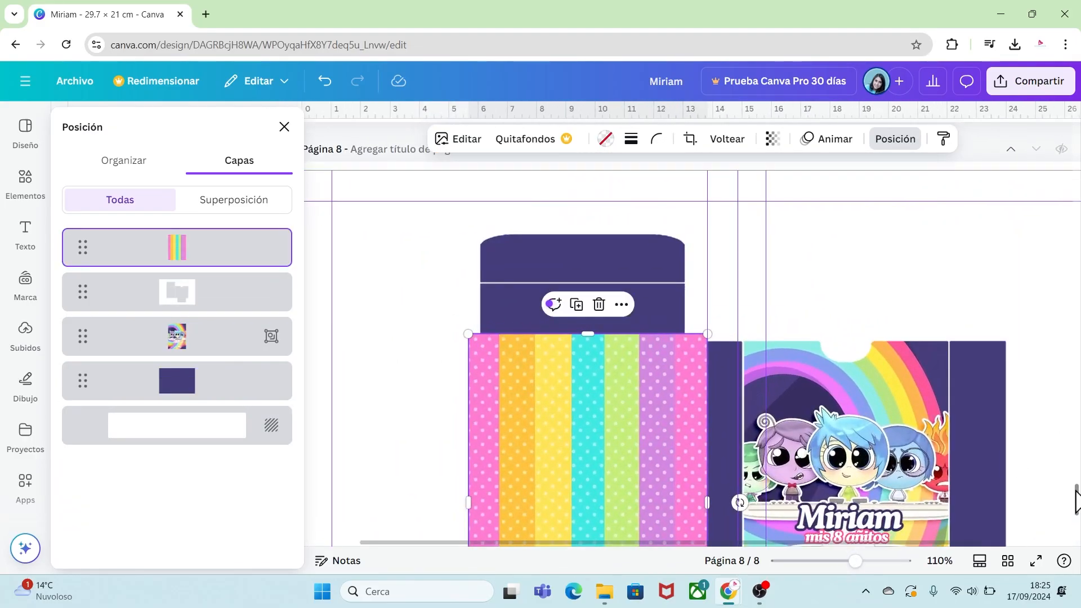
pyautogui.moveTo(1078, 499); pyautogui.dragTo(1077, 512)
pyautogui.moveTo(469, 506); pyautogui.dragTo(520, 452)
pyautogui.moveTo(549, 288); pyautogui.dragTo(515, 294)
pyautogui.moveTo(673, 311); pyautogui.dragTo(685, 307)
pyautogui.moveTo(576, 454); pyautogui.dragTo(576, 473)
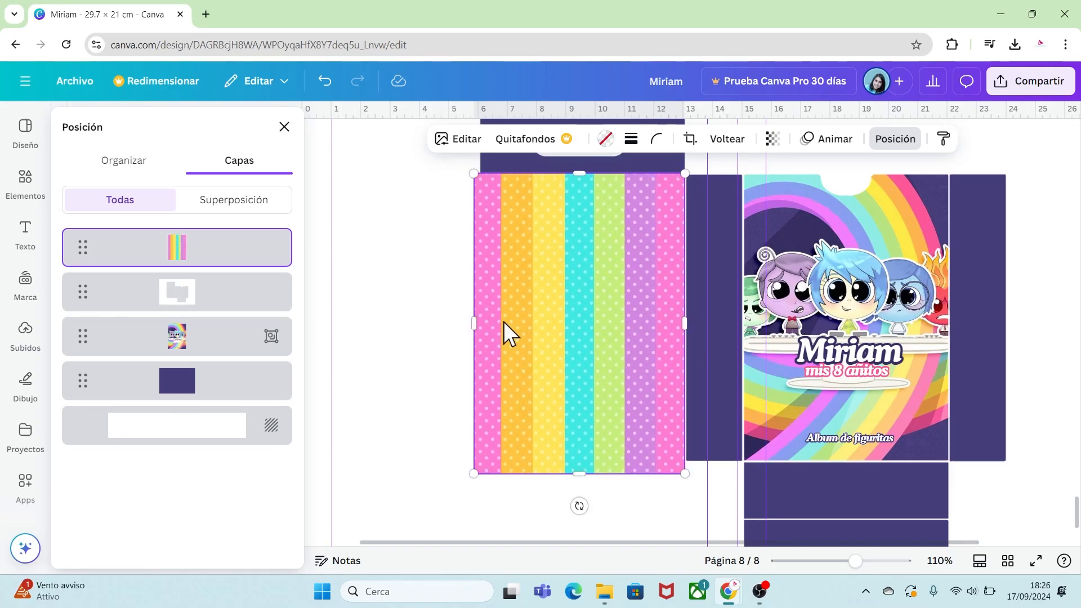
pyautogui.moveTo(222, 261); pyautogui.dragTo(214, 321)
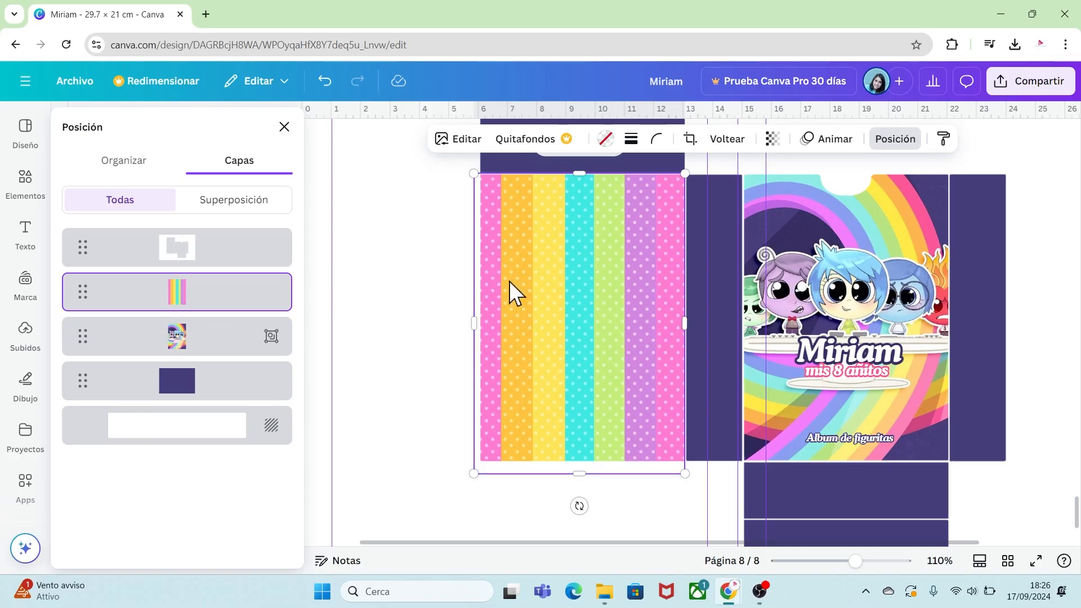
pyautogui.click(445, 317)
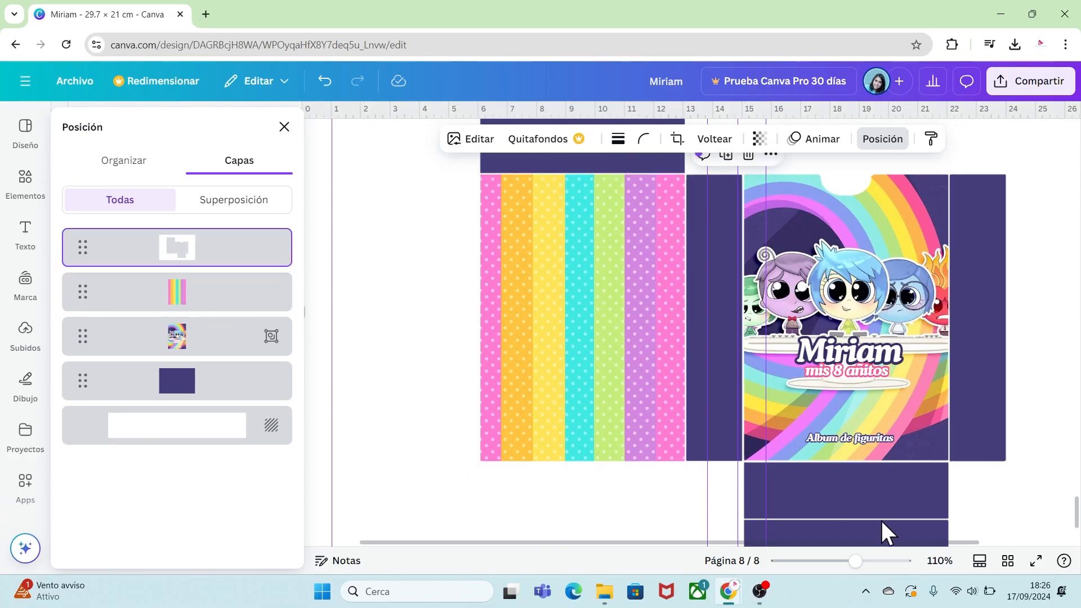
# Download the whole design, all 8 pages, as a PDF for printing.
pyautogui.moveTo(855, 562); pyautogui.dragTo(843, 561)
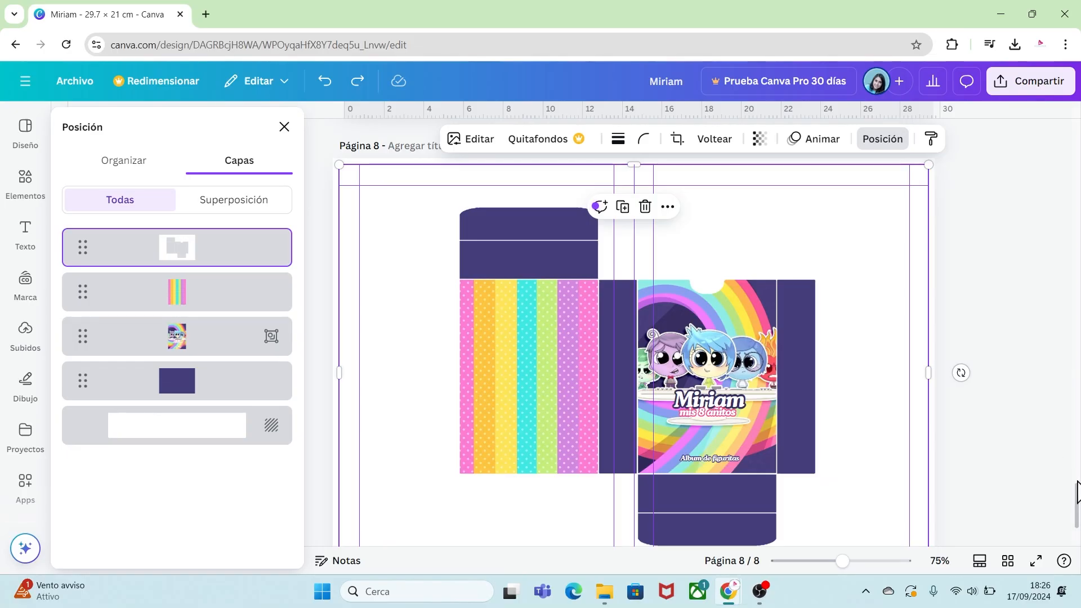
pyautogui.moveTo(1077, 503); pyautogui.dragTo(1077, 150)
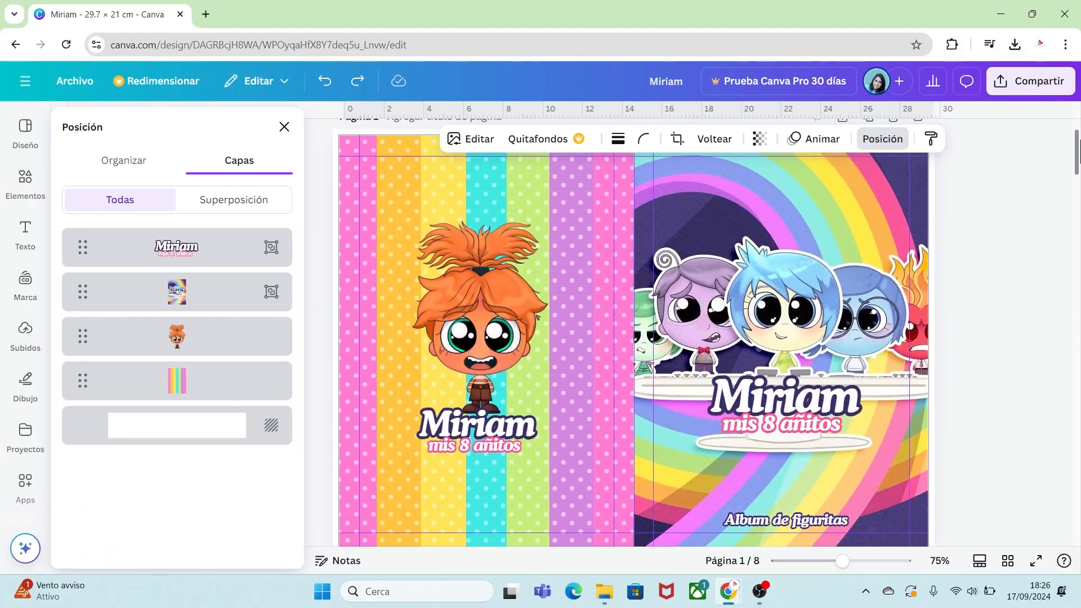
pyautogui.scroll(1, 1034, 391)
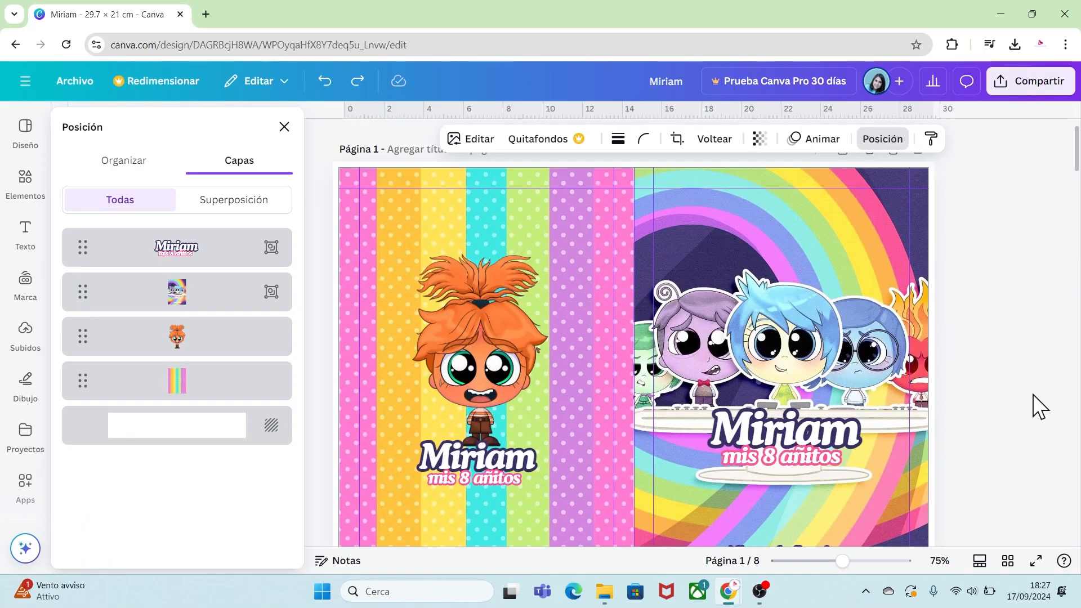
pyautogui.click(79, 85)
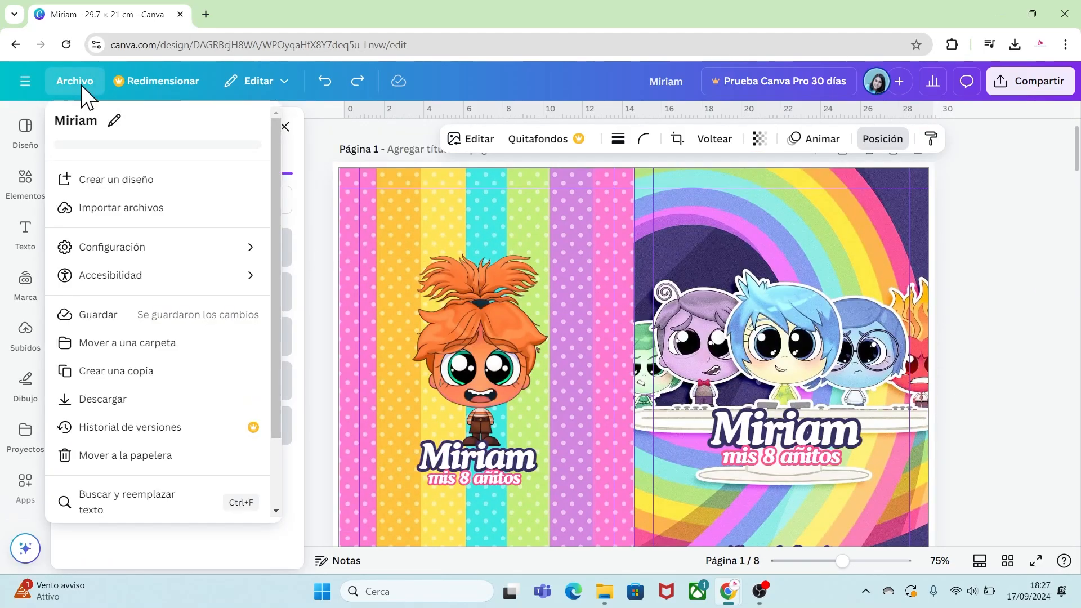
pyautogui.click(148, 401)
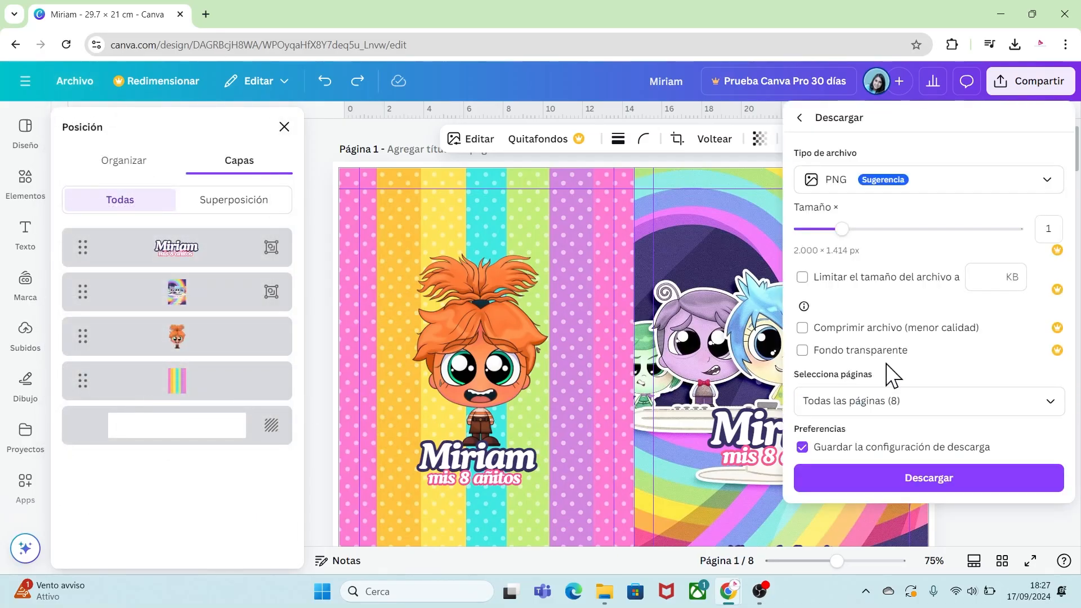
pyautogui.click(1039, 186)
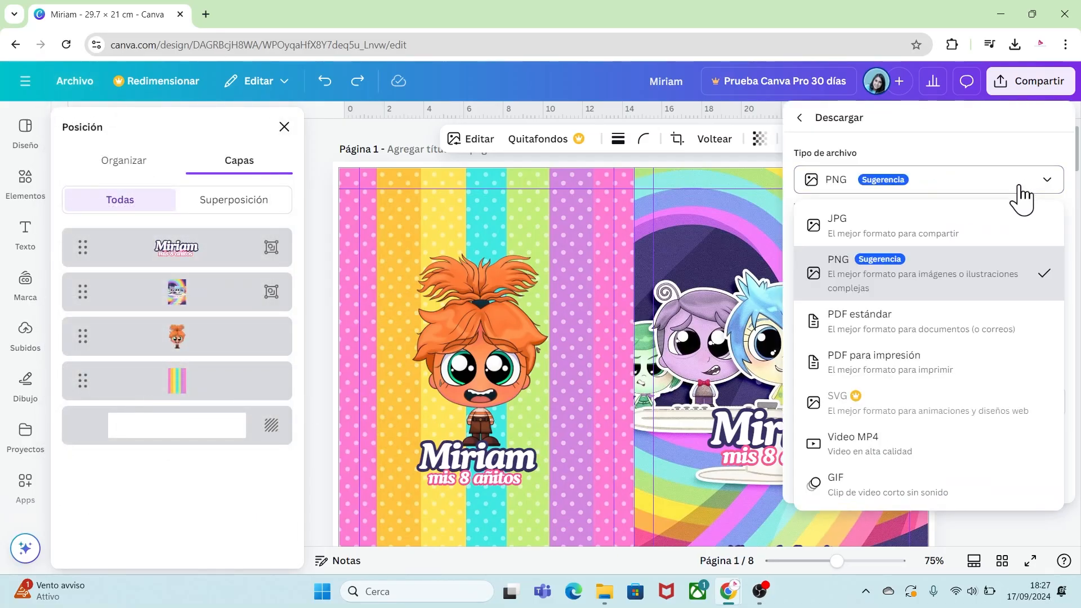
pyautogui.click(892, 371)
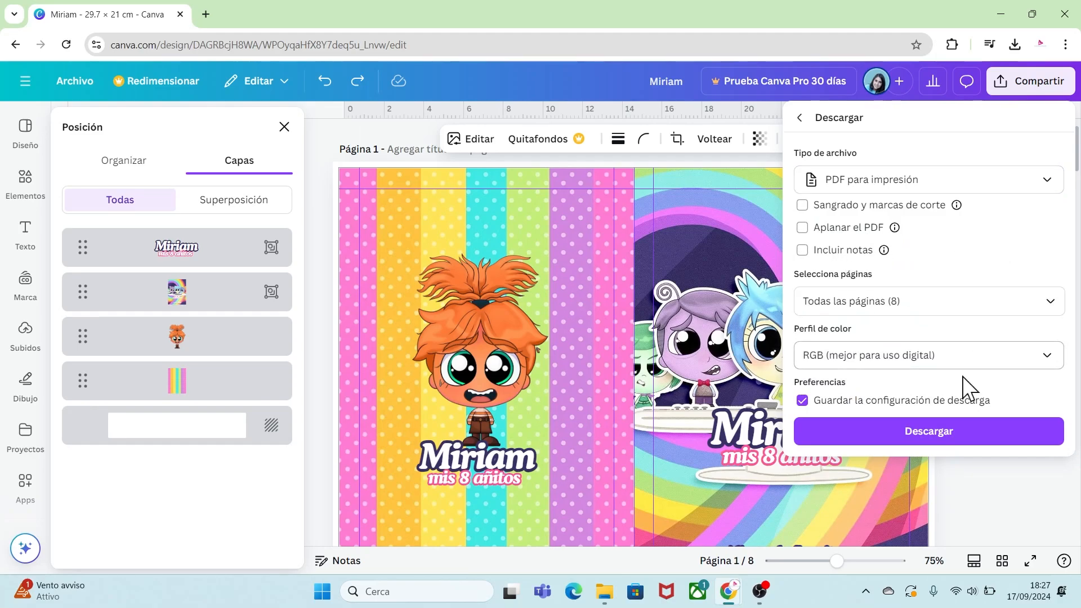
pyautogui.click(927, 438)
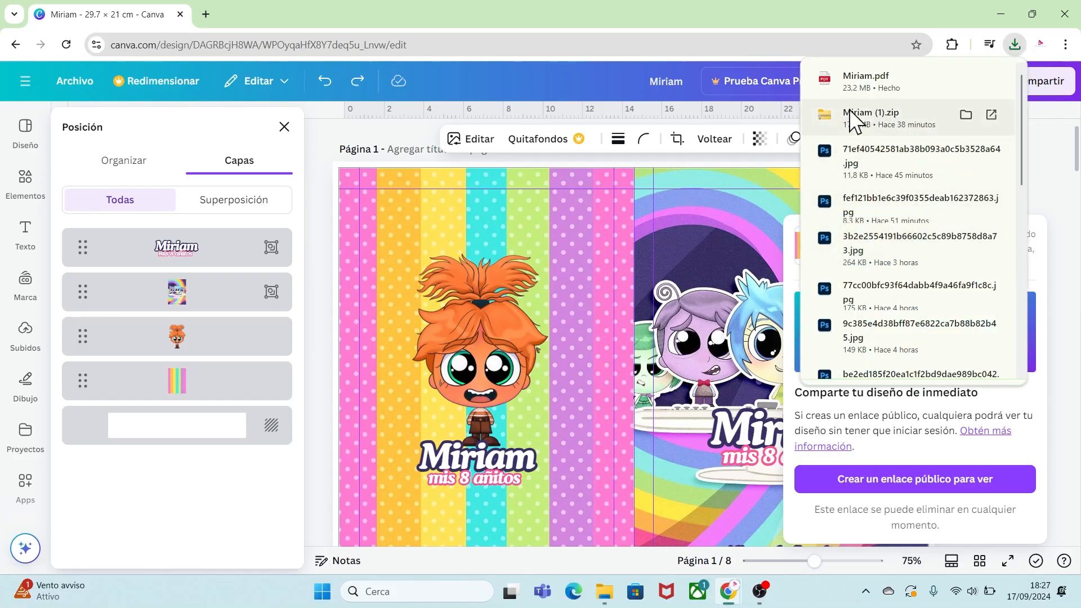
# Open the downloaded Miriam.pdf and scroll through its pages to the box template on the last page.
pyautogui.click(866, 86)
pyautogui.click(510, 84)
pyautogui.click(511, 84)
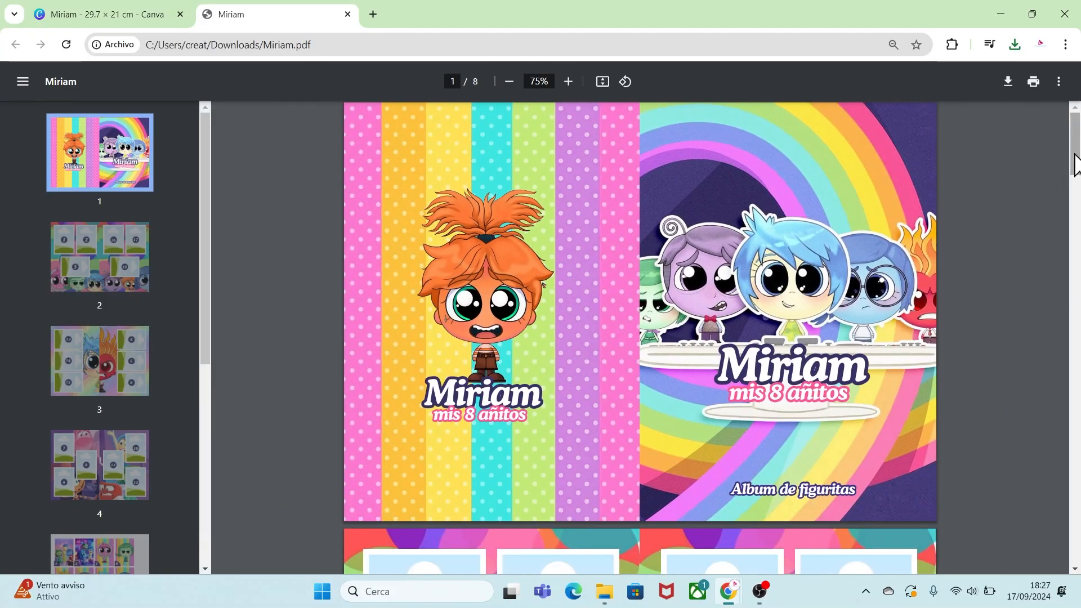
pyautogui.moveTo(1074, 154); pyautogui.dragTo(1077, 544)
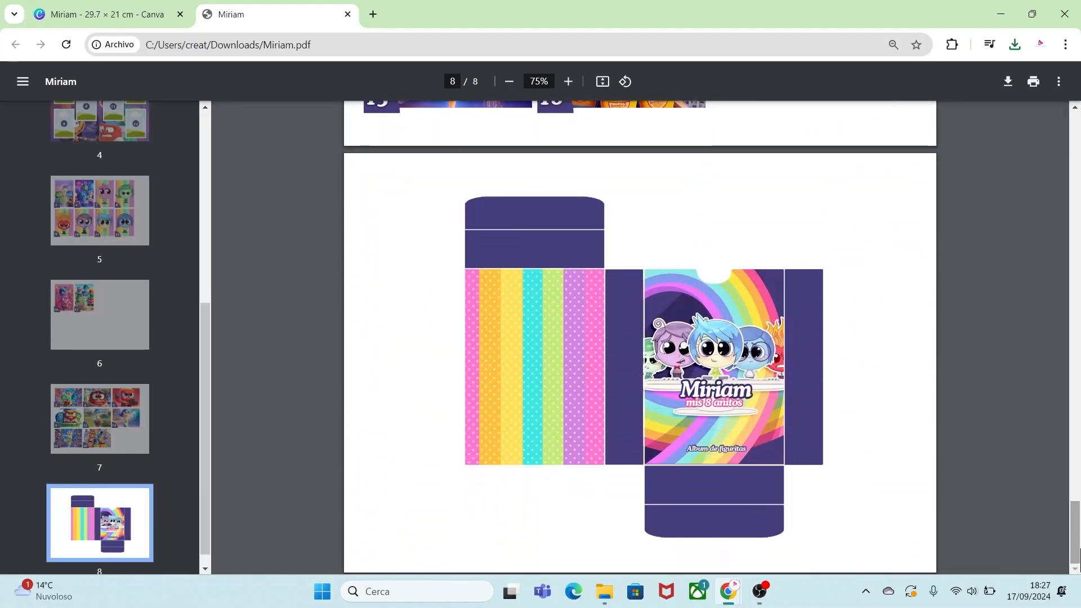